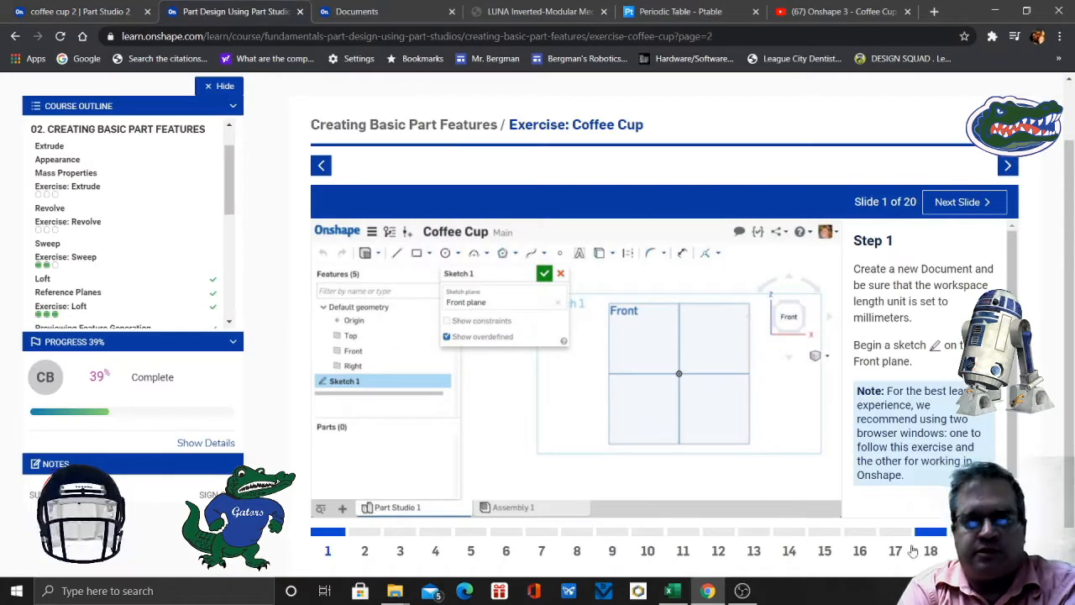
- Look over Steps 17 and 18 of the Coffee Cup exercise, and return to Step 1
{"action": "left_click", "coordinate": [900, 548]}
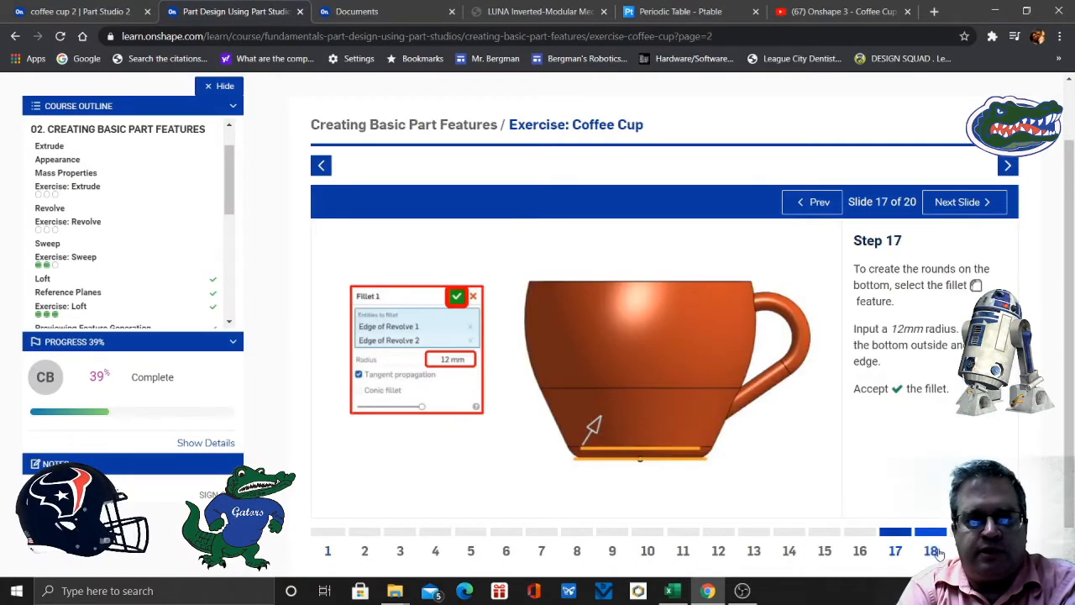
{"action": "left_click", "coordinate": [932, 551]}
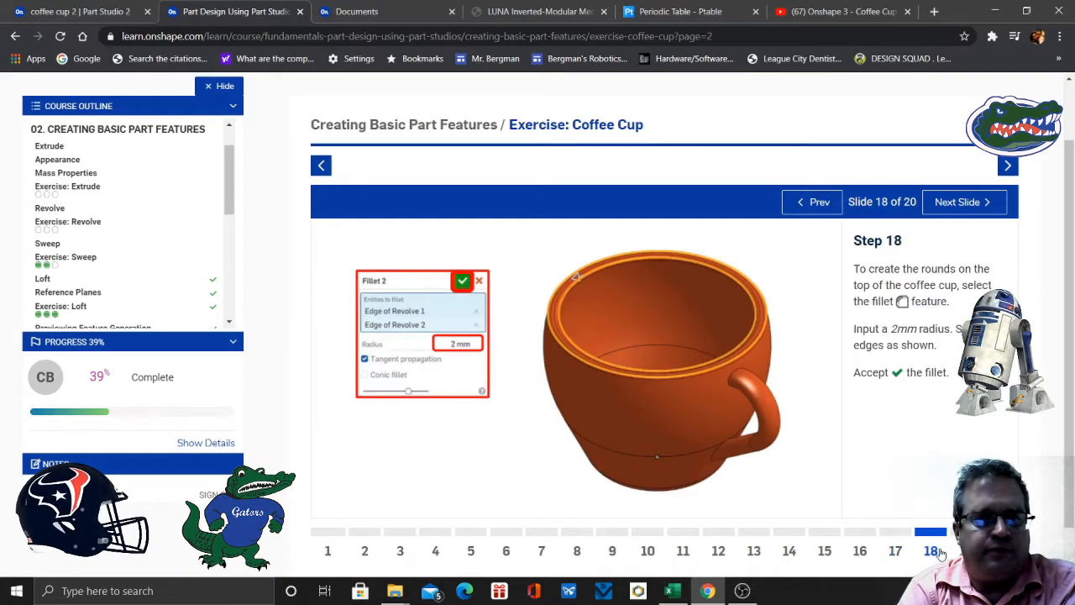
{"action": "left_click", "coordinate": [327, 552]}
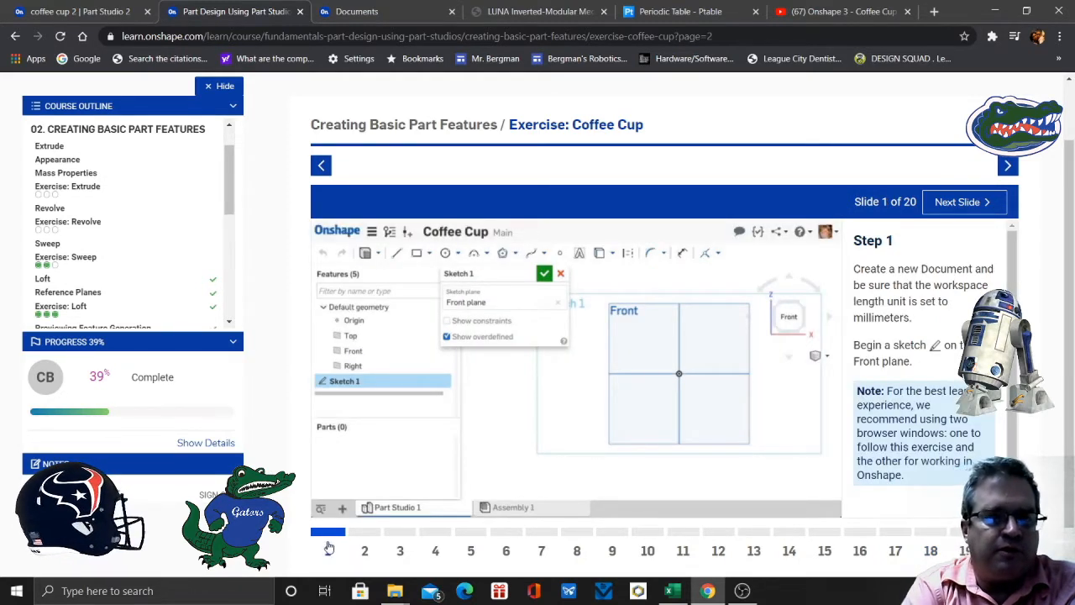
- Switch to the coffee cup 2 document in Onshape and start a sketch on the Front plane
{"action": "left_click", "coordinate": [67, 12]}
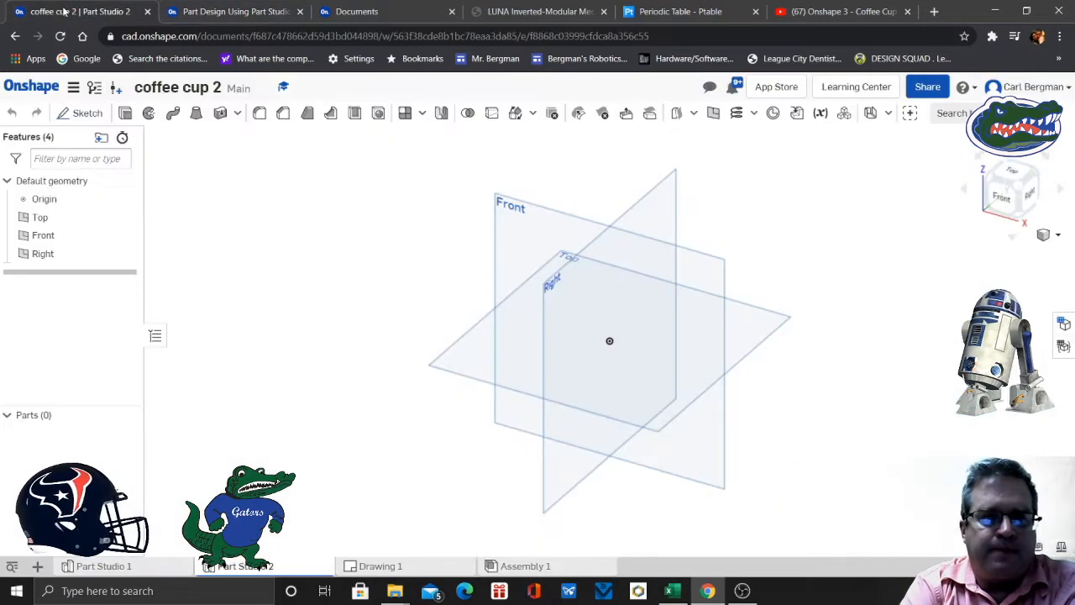
{"action": "left_click", "coordinate": [80, 113]}
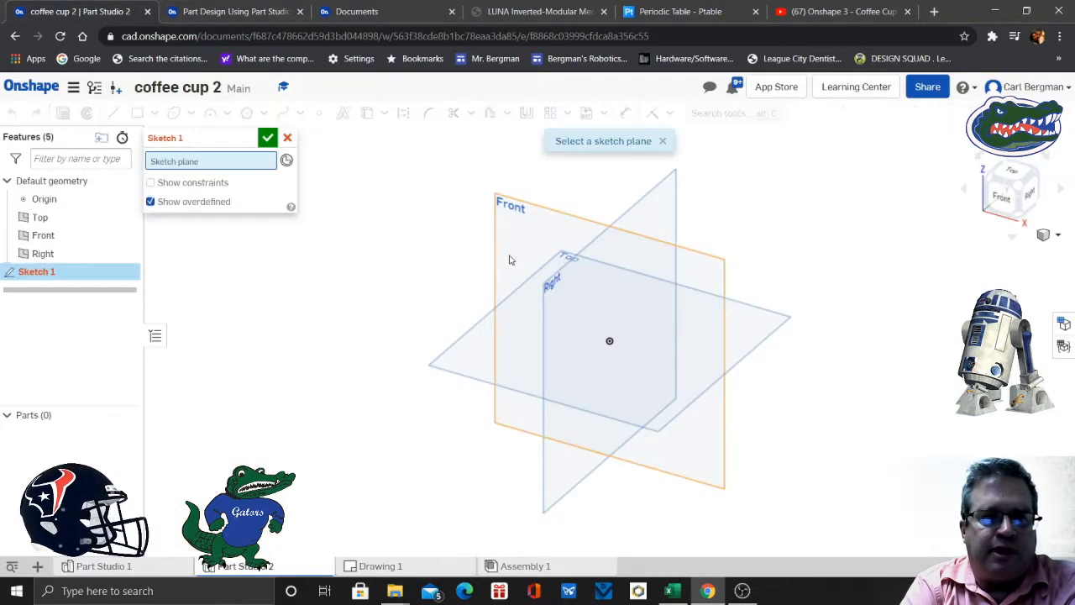
{"action": "left_click", "coordinate": [521, 261]}
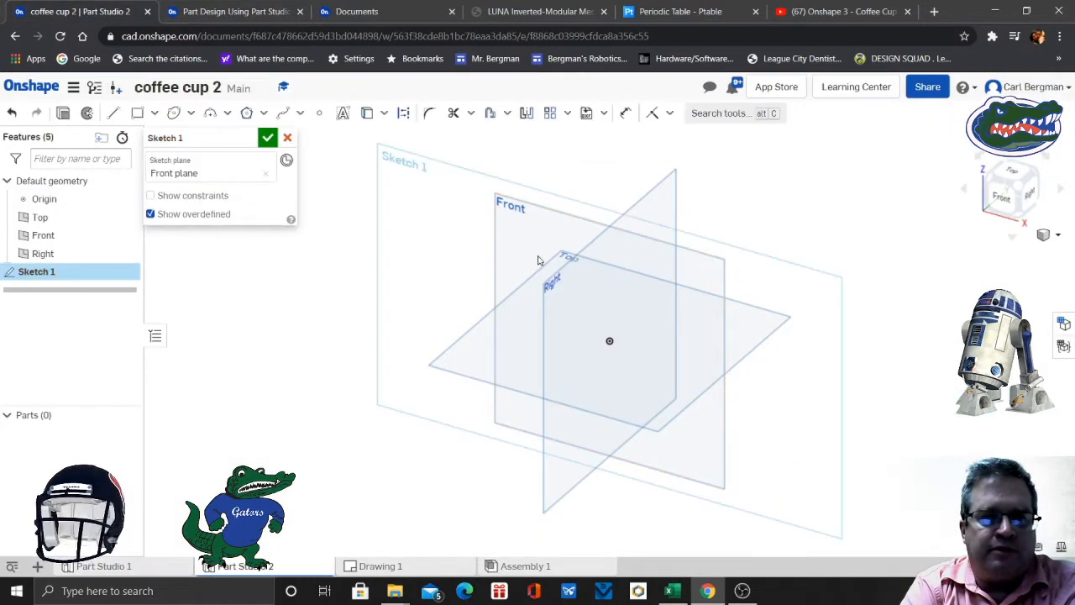
{"action": "left_click", "coordinate": [1001, 196]}
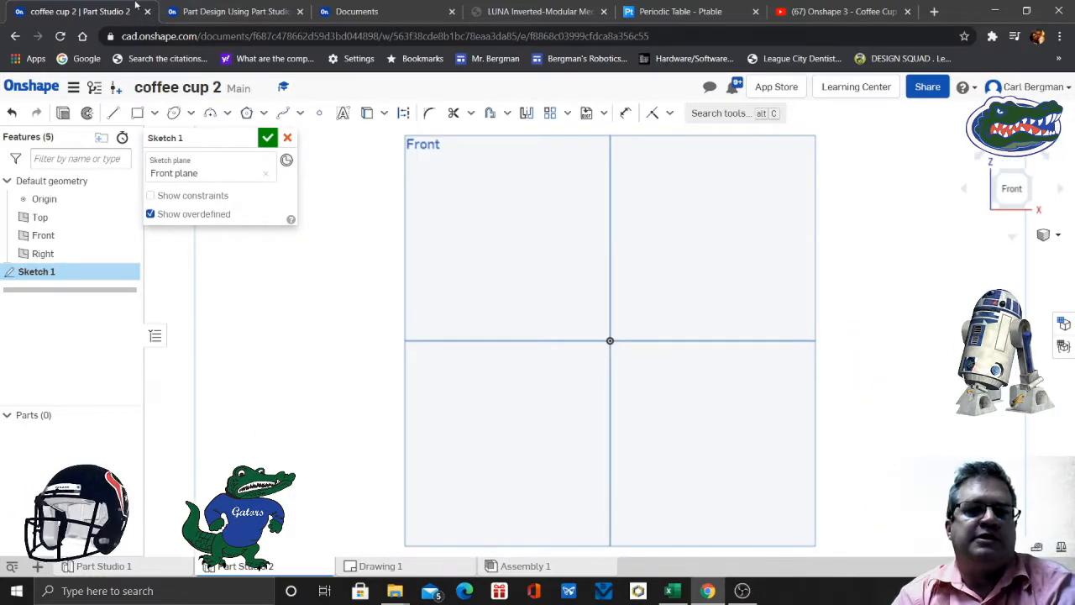
- Read Step 2 of the Coffee Cup exercise for the profile shape, construction line and tangent arc, and return to the coffee cup 2 document
{"action": "left_click", "coordinate": [199, 12]}
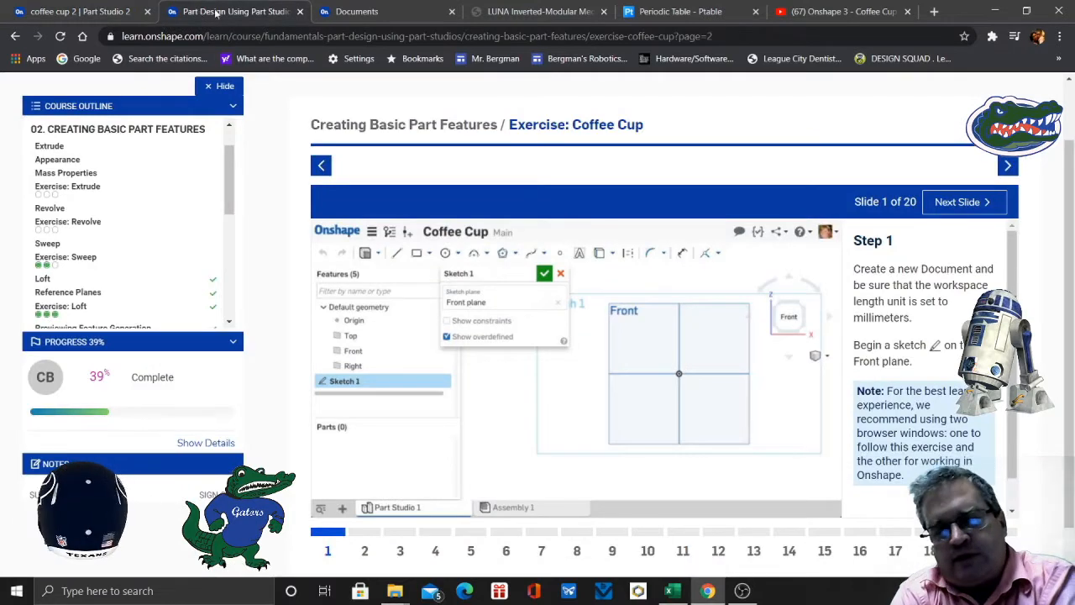
{"action": "left_click", "coordinate": [367, 551]}
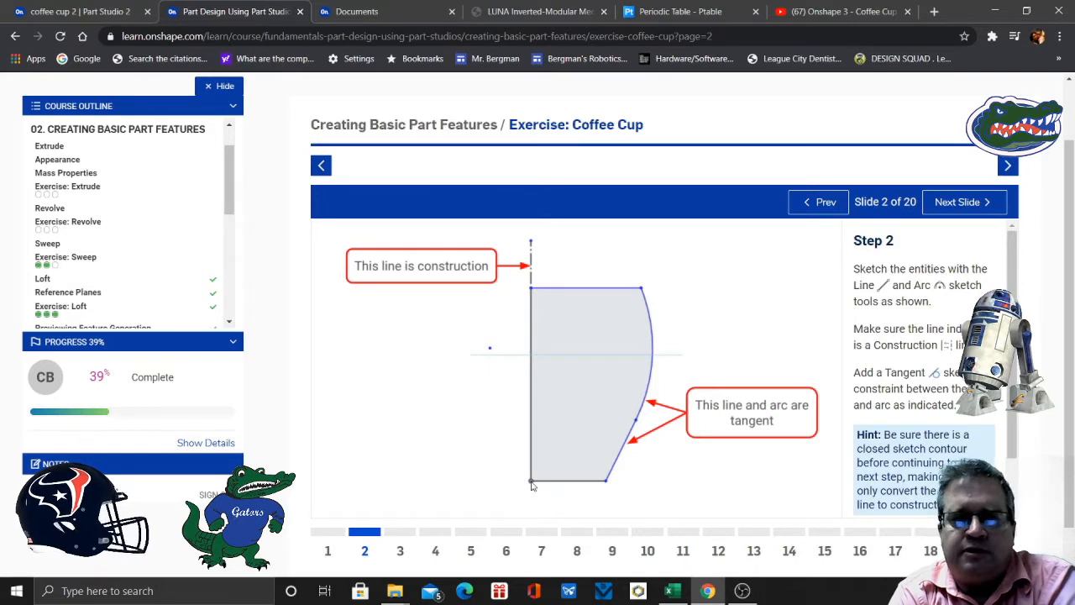
{"action": "left_click", "coordinate": [91, 12]}
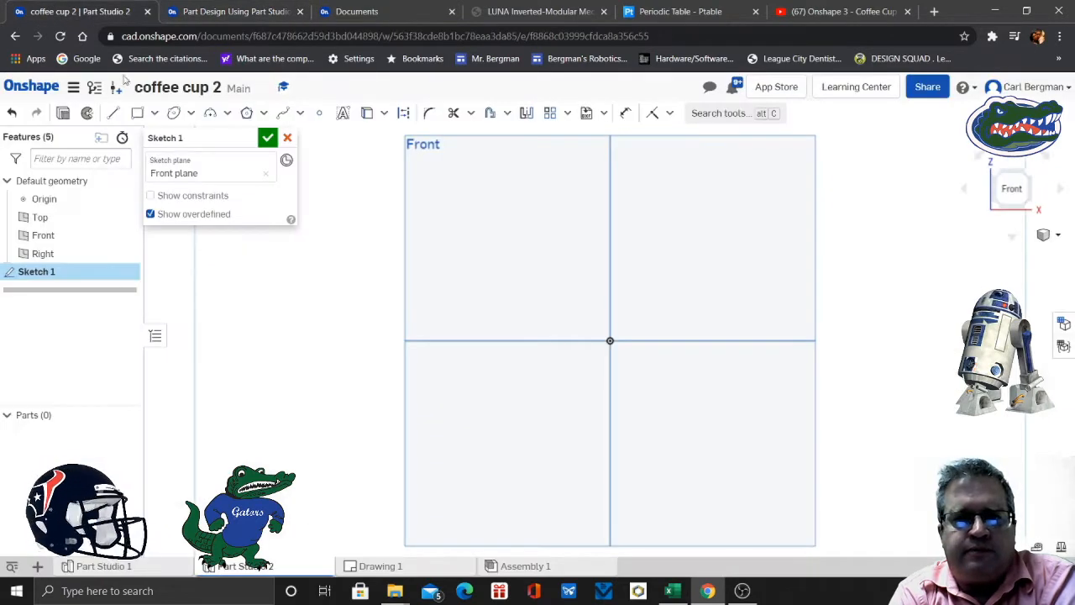
{"action": "key", "text": "l"}
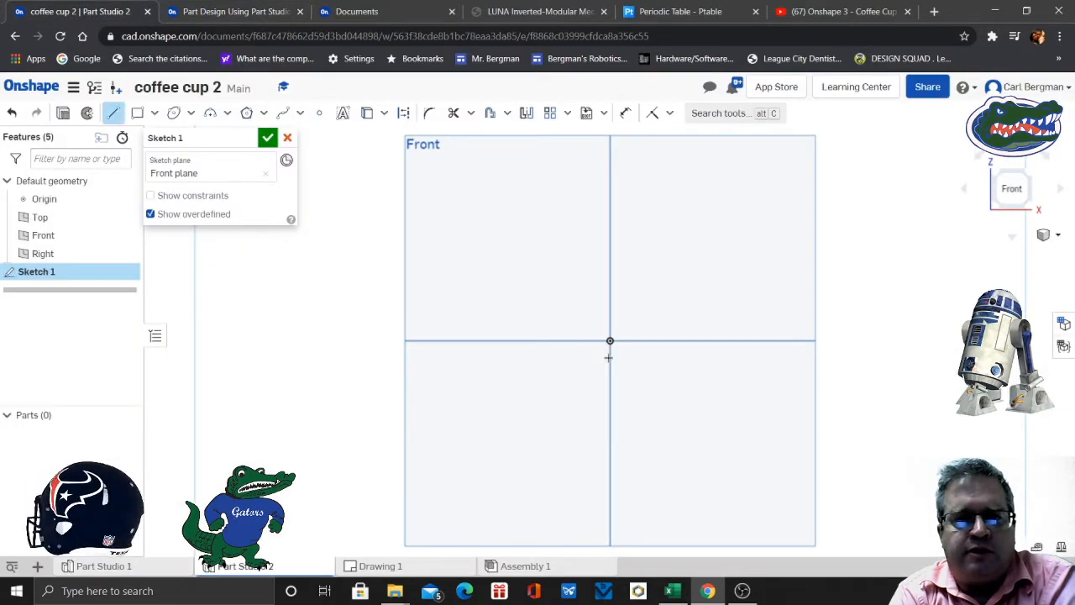
{"action": "left_click", "coordinate": [231, 12]}
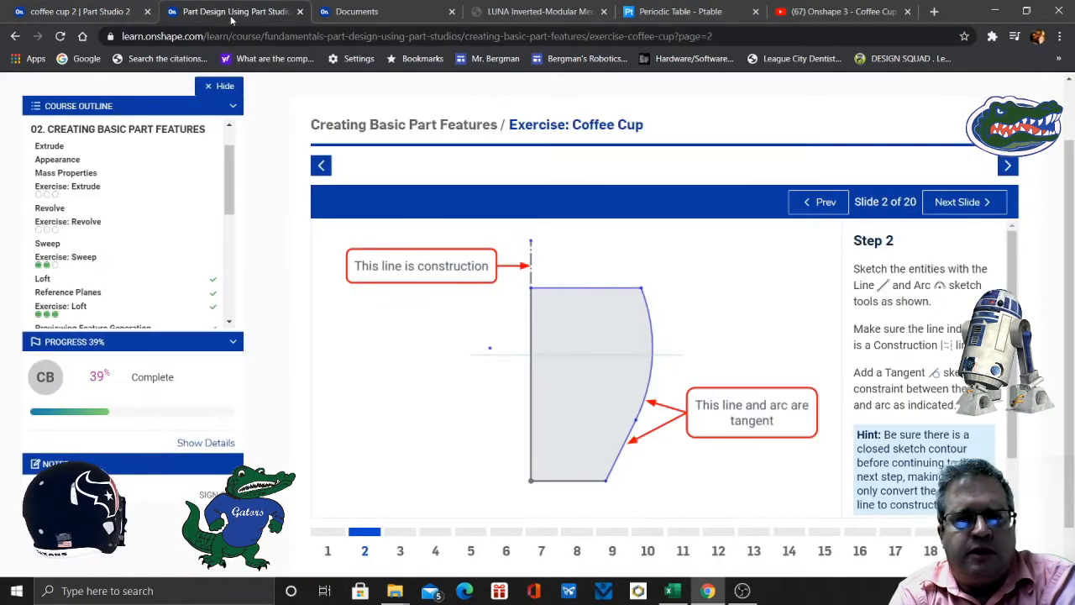
{"action": "left_click", "coordinate": [63, 16]}
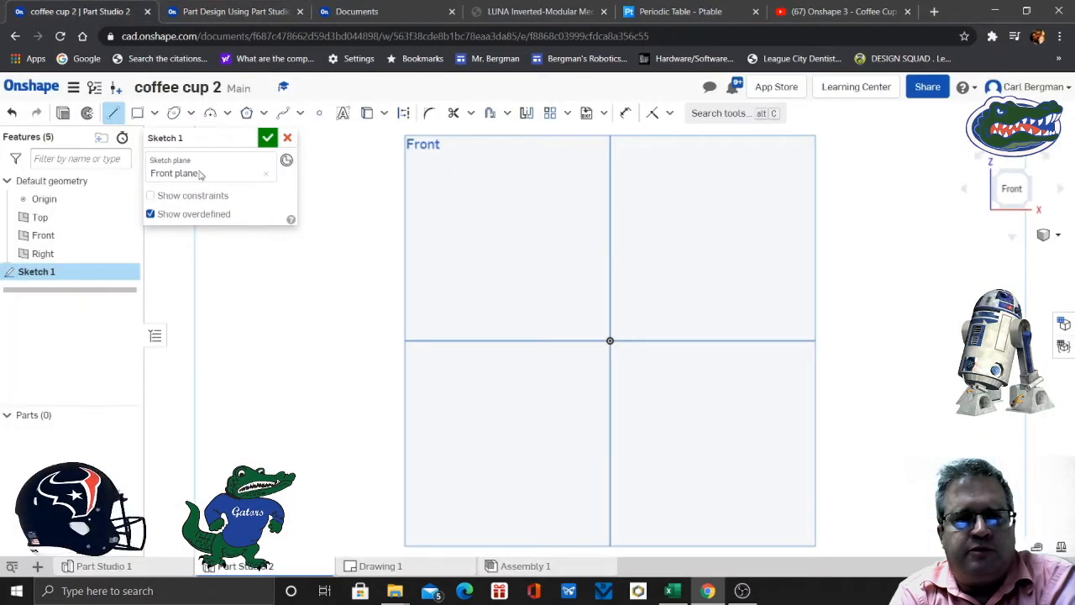
- Check the default length unit in the document's workspace units and accept the settings
{"action": "left_click", "coordinate": [73, 89]}
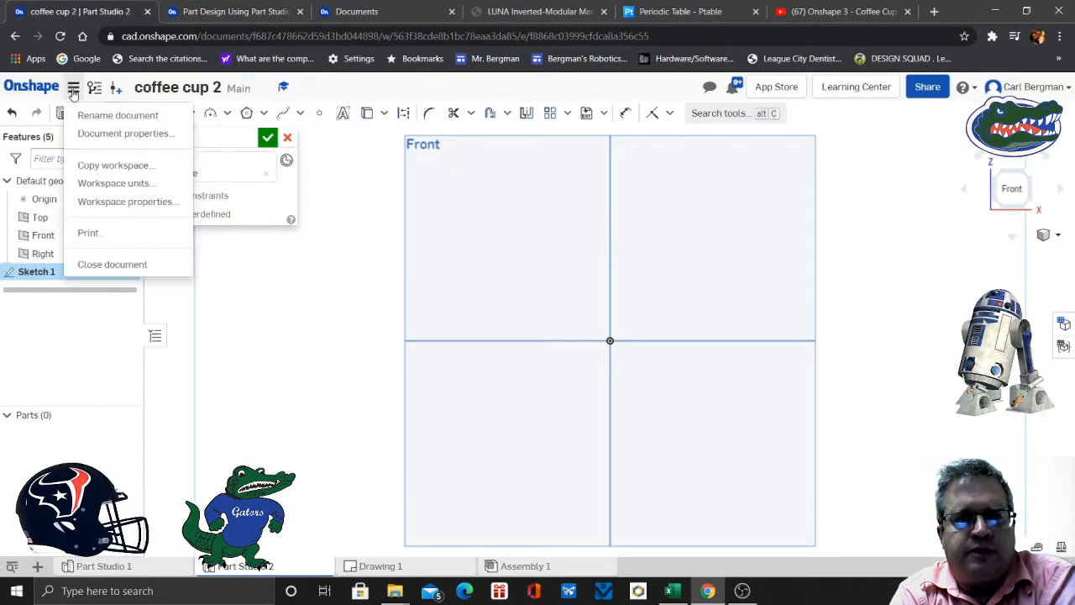
{"action": "left_click", "coordinate": [130, 183]}
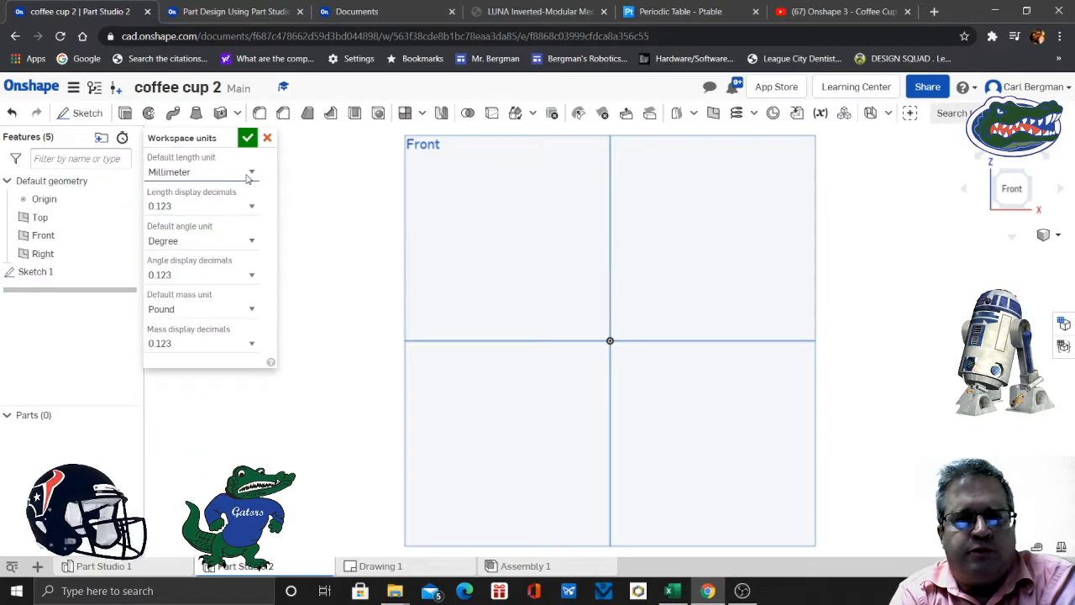
{"action": "left_click", "coordinate": [248, 137]}
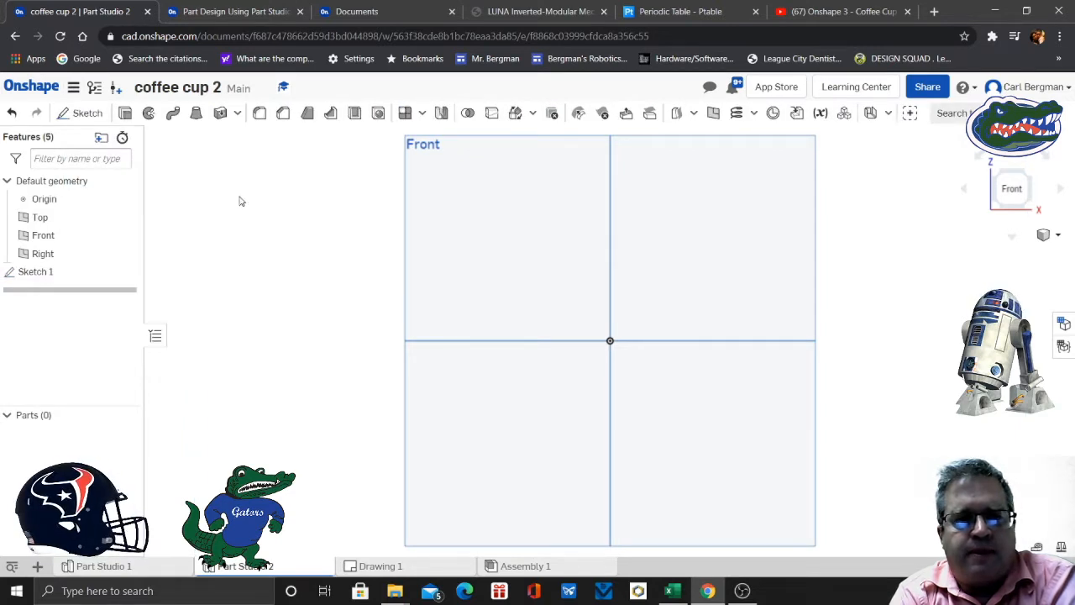
- Start a new sketch on the Front plane and draw a slanted line about 23.3 mm long down to the horizontal axis
{"action": "left_click", "coordinate": [84, 112]}
{"action": "left_click", "coordinate": [534, 316]}
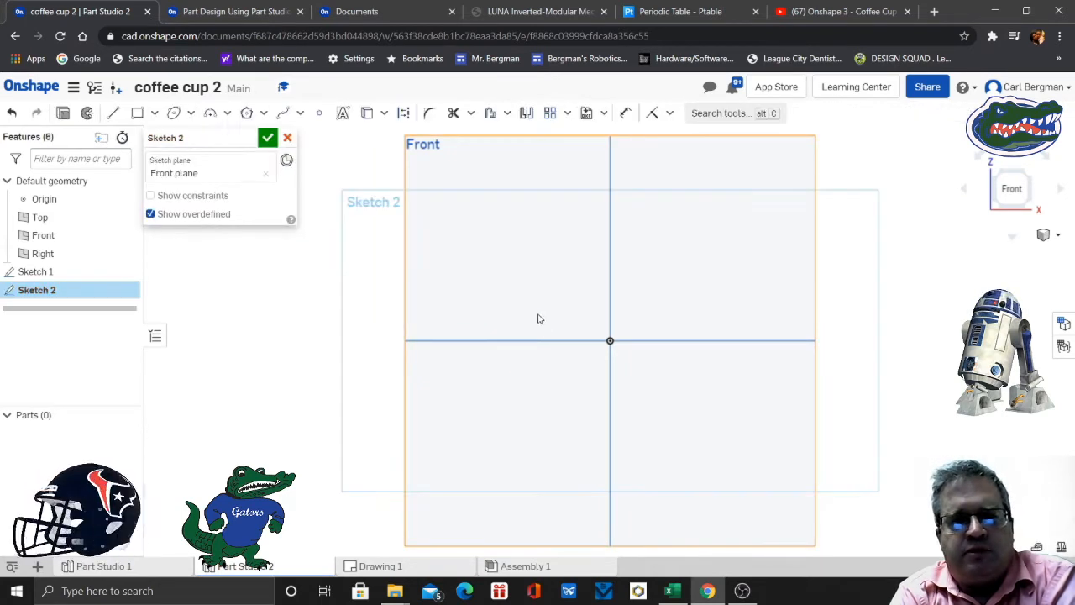
{"action": "left_click", "coordinate": [114, 113]}
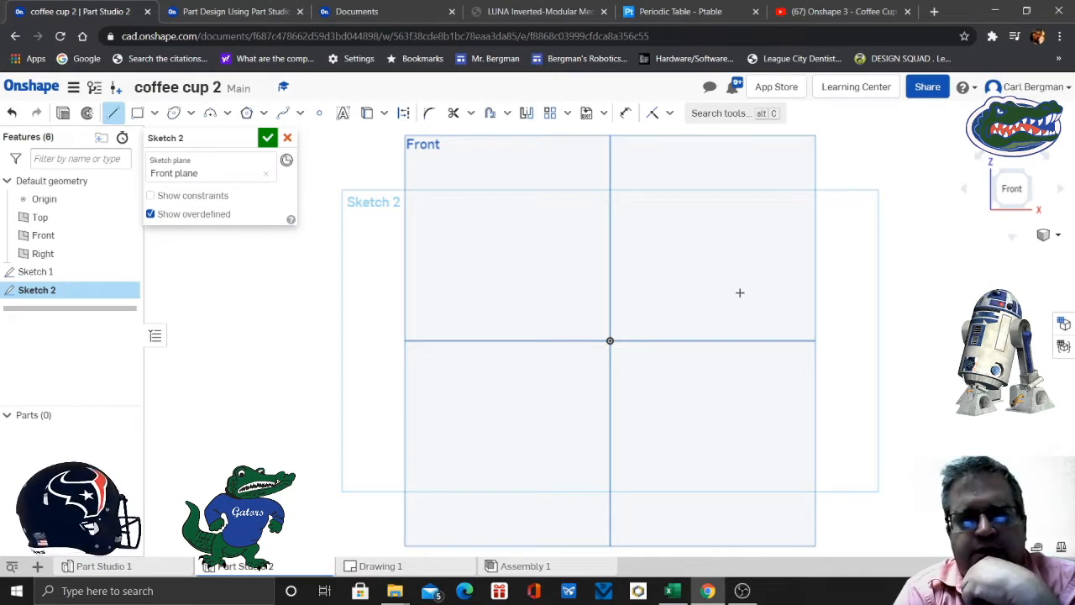
{"action": "scroll", "coordinate": [740, 292], "scroll_direction": "up", "scroll_amount": 2}
{"action": "middle_click_drag", "start_coordinate": [743, 291], "coordinate": [689, 432]}
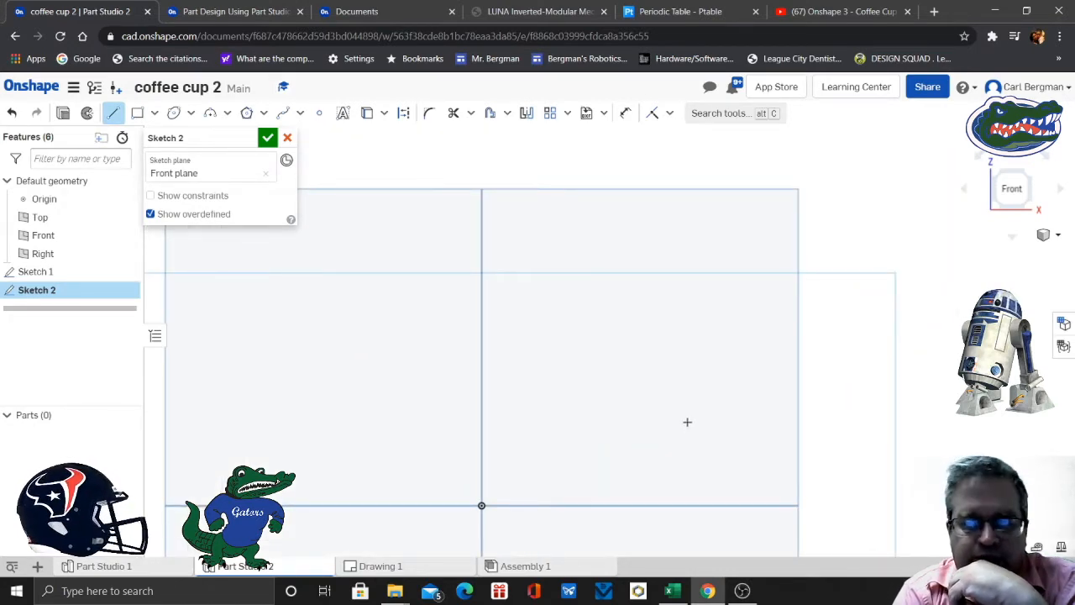
{"action": "left_click", "coordinate": [687, 421]}
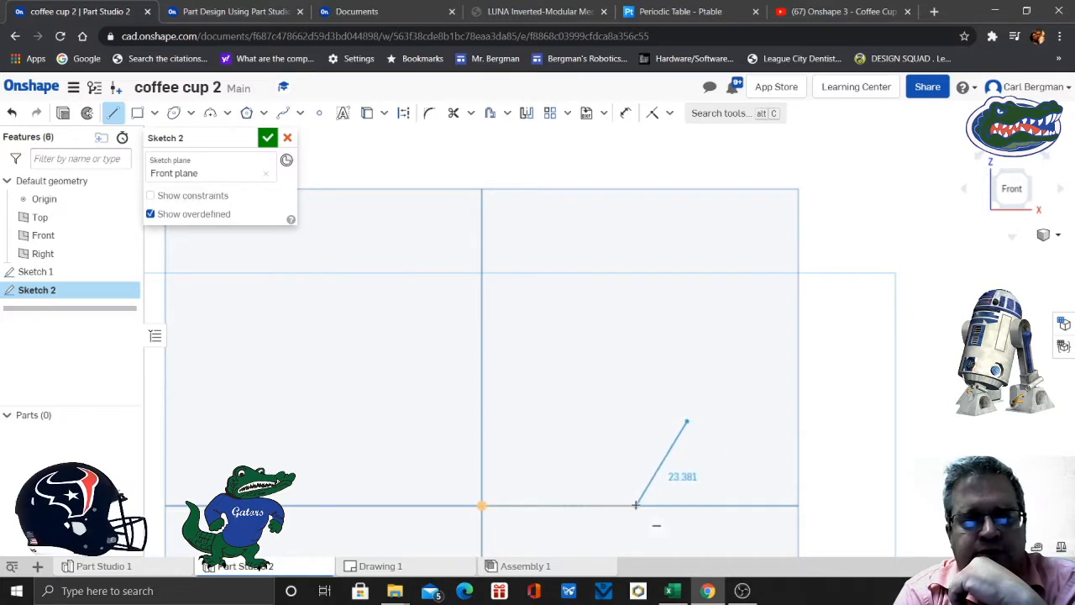
{"action": "left_click", "coordinate": [638, 504]}
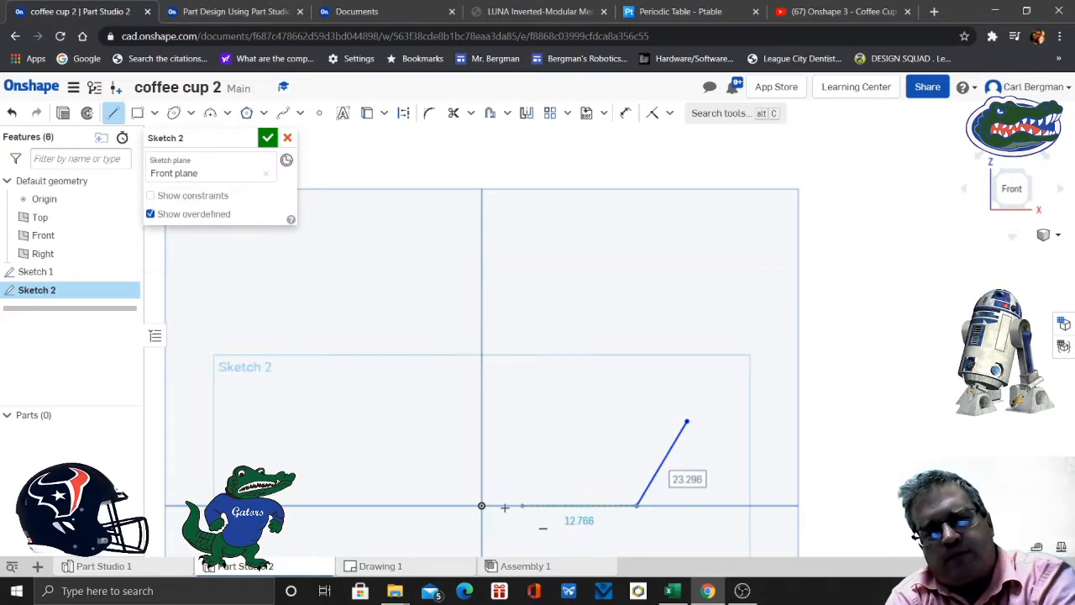
- Continue the profile with a line about 36.7 mm to the origin, a 52.5 mm vertical line and a horizontal top line about 45.3 mm
{"action": "left_click", "coordinate": [481, 504]}
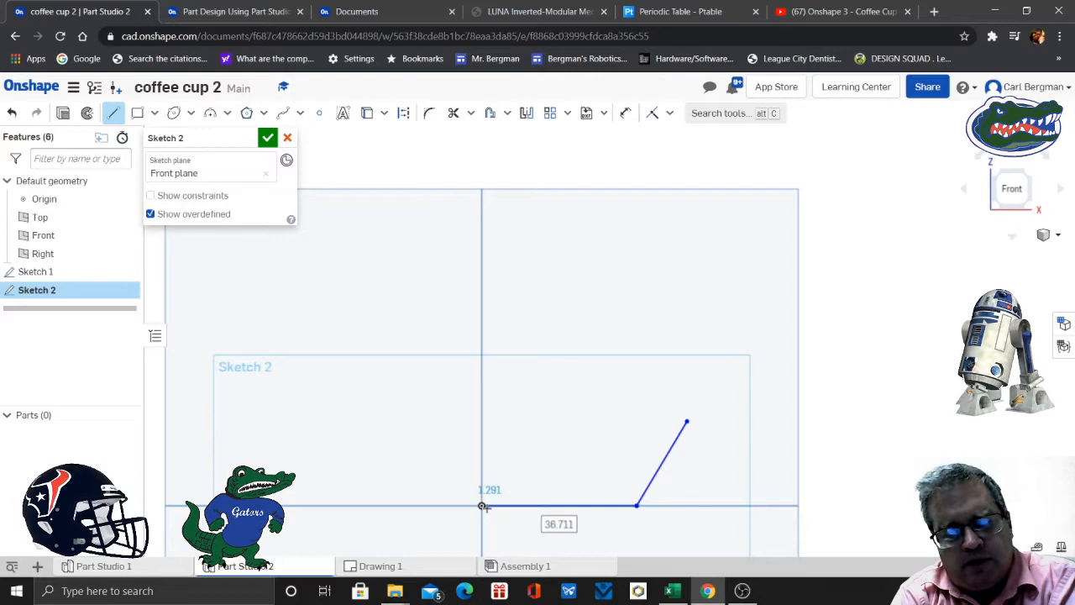
{"action": "left_click", "coordinate": [482, 285]}
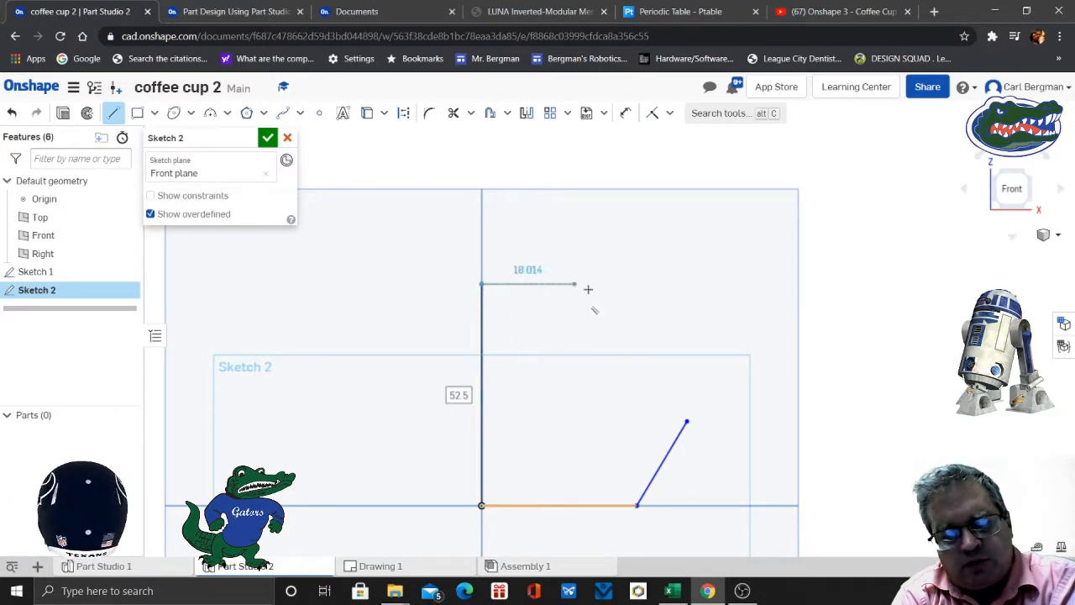
{"action": "left_click", "coordinate": [672, 283]}
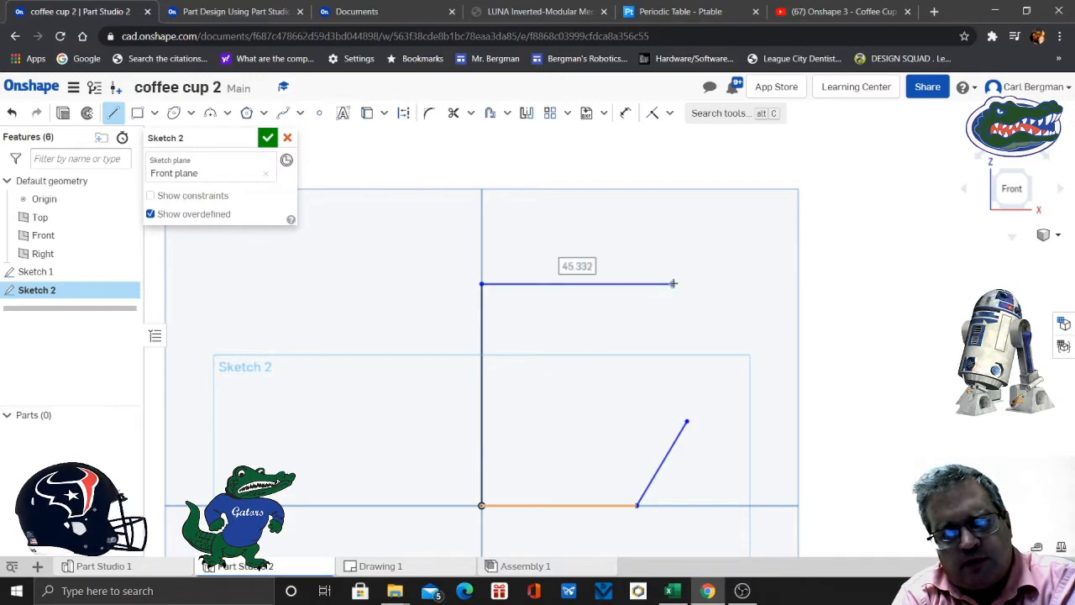
{"action": "left_click", "coordinate": [113, 112]}
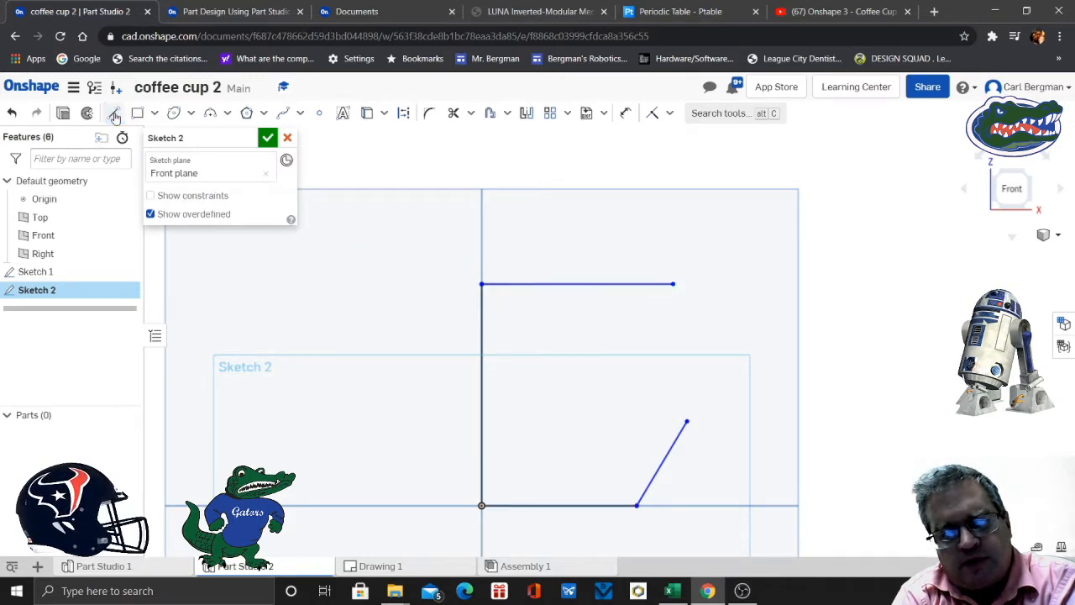
- Close the profile with a 3 point arc of about 27.5 mm radius between the top line's free end and the slanted line's upper end
{"action": "left_click", "coordinate": [228, 113]}
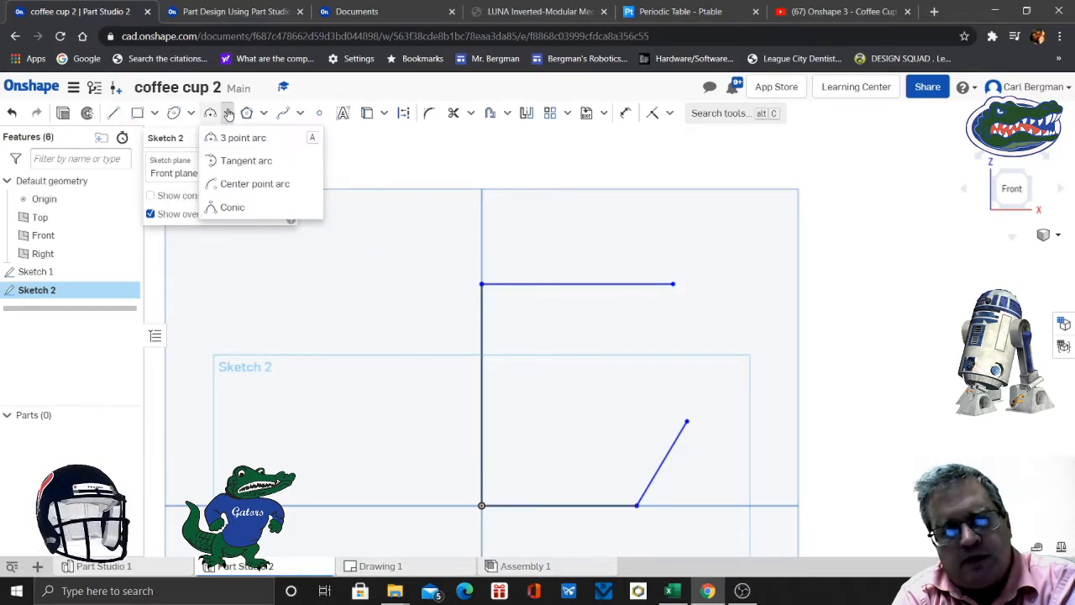
{"action": "left_click", "coordinate": [241, 137]}
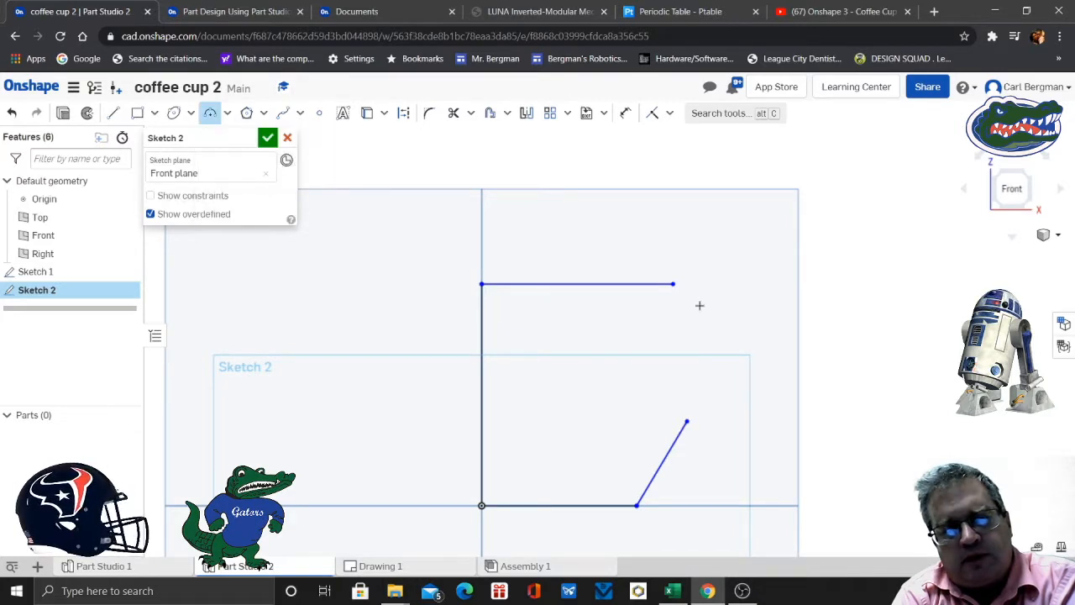
{"action": "left_click", "coordinate": [675, 285]}
{"action": "left_click", "coordinate": [687, 421]}
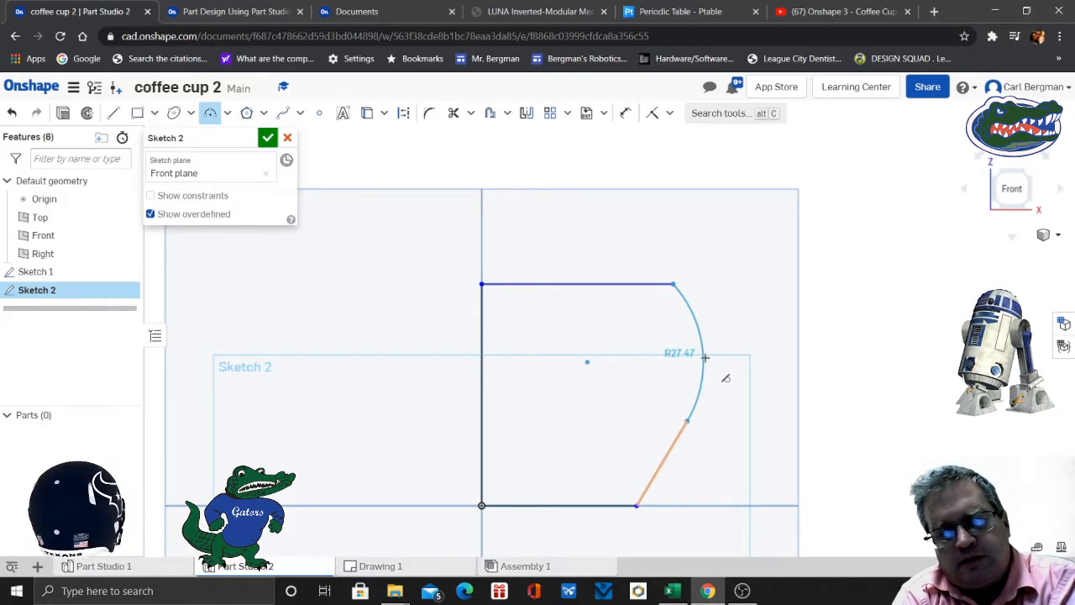
{"action": "left_click", "coordinate": [705, 357]}
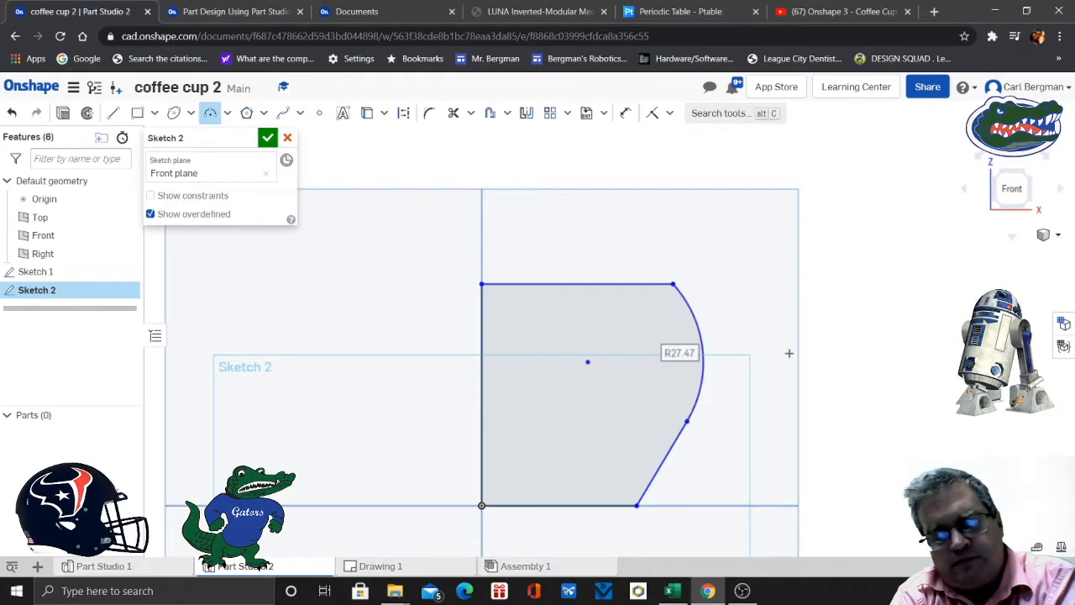
{"action": "scroll", "coordinate": [789, 352], "scroll_direction": "down", "scroll_amount": 2}
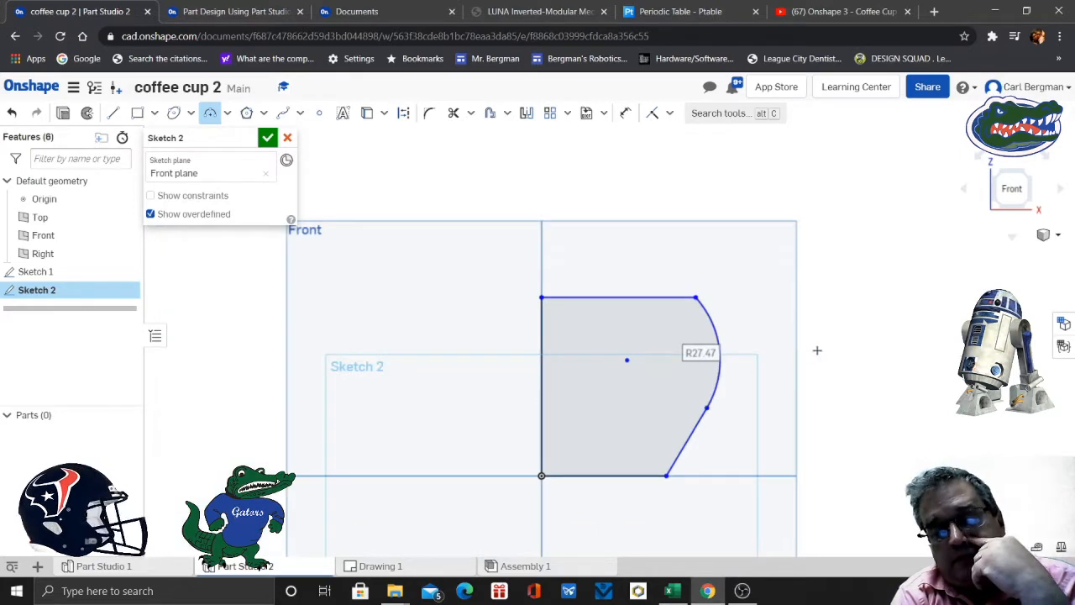
{"action": "mouse_move", "coordinate": [818, 358]}
{"action": "middle_mouse_down"}
{"action": "mouse_move", "coordinate": [775, 359]}
{"action": "mouse_move", "coordinate": [775, 333]}
{"action": "middle_mouse_up"}
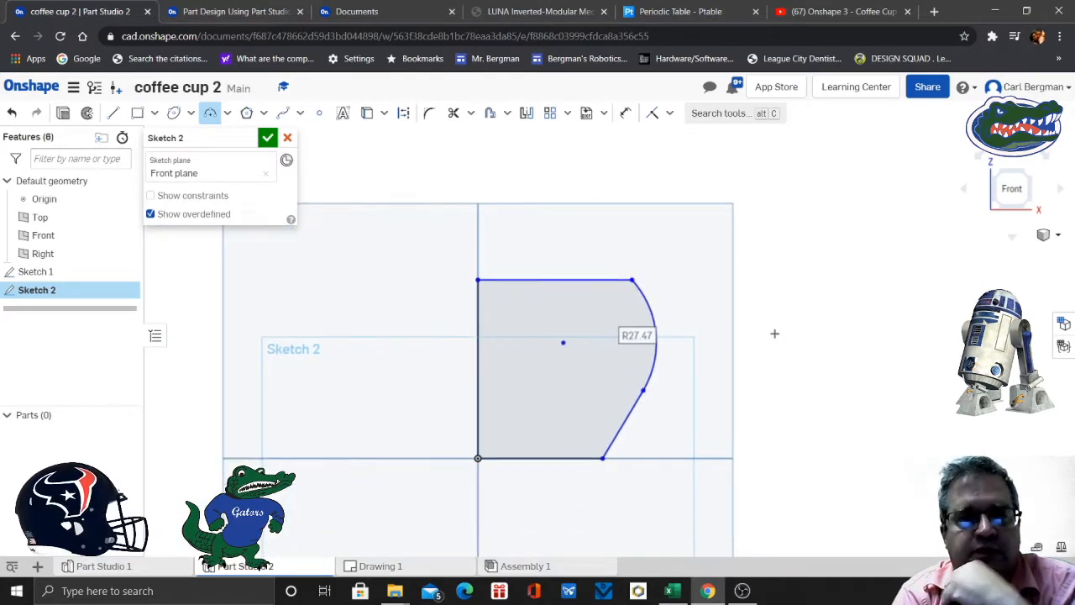
- Draw a vertical line about 15.5 mm long upward from the profile's top corner on the axis and convert it to construction
{"action": "left_click", "coordinate": [113, 112]}
{"action": "left_click", "coordinate": [479, 279]}
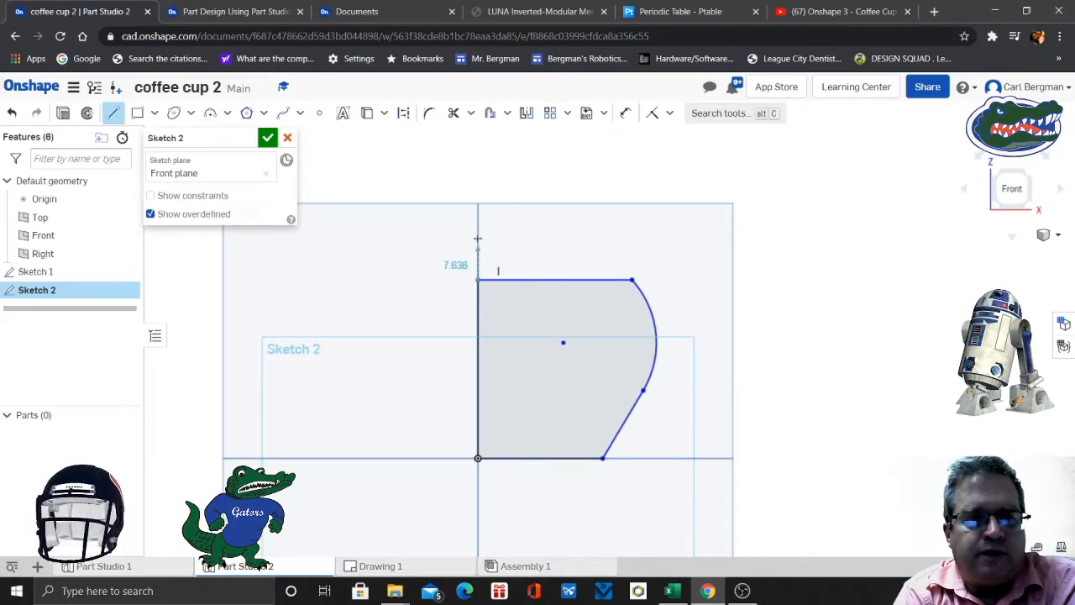
{"action": "left_click", "coordinate": [478, 227]}
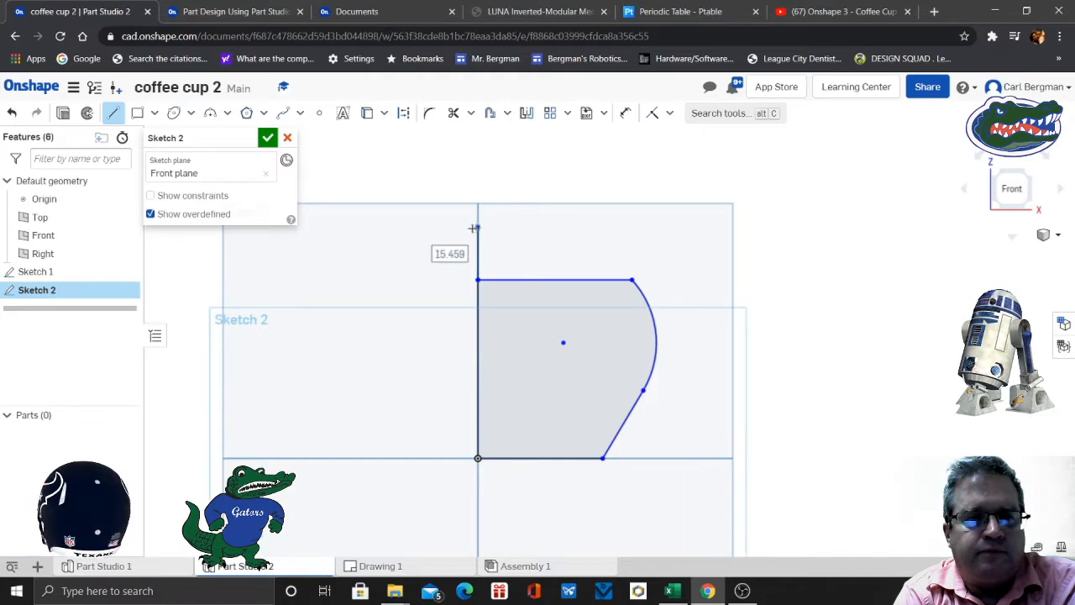
{"action": "left_click", "coordinate": [113, 115]}
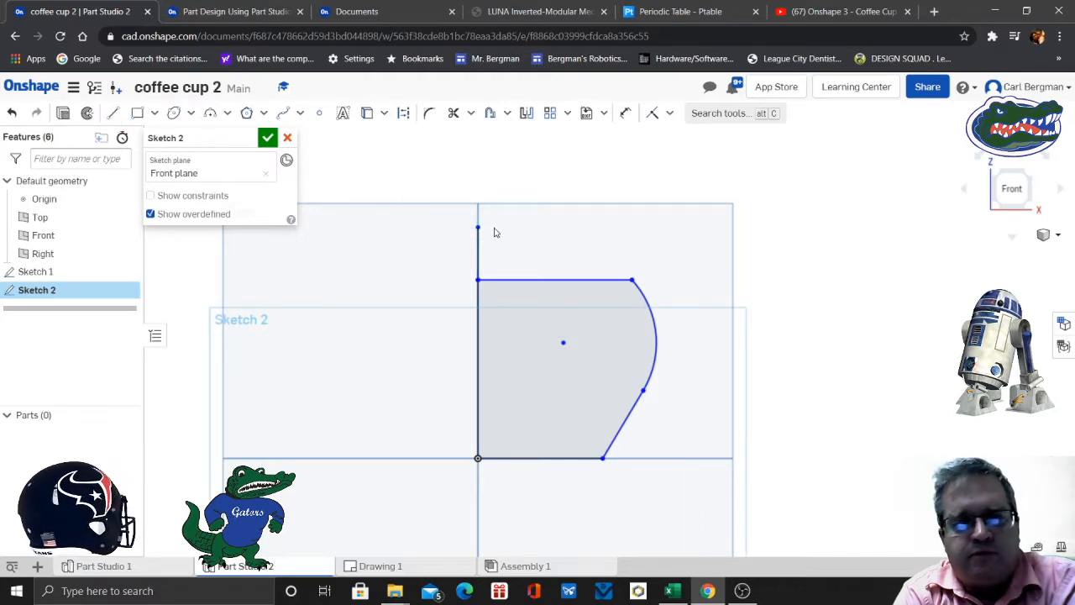
{"action": "left_click", "coordinate": [478, 253]}
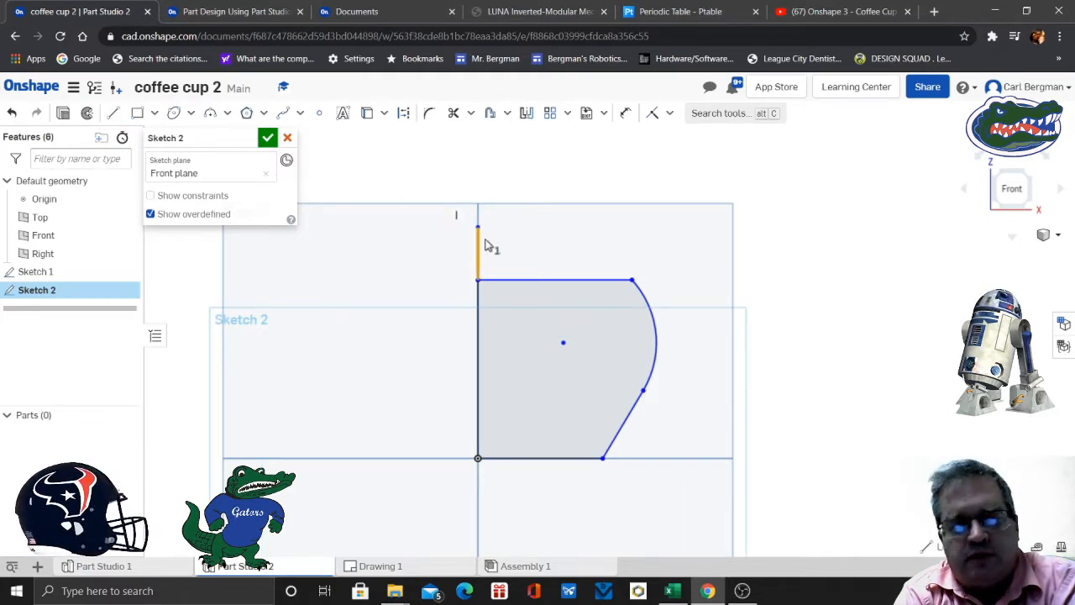
{"action": "left_click", "coordinate": [403, 114]}
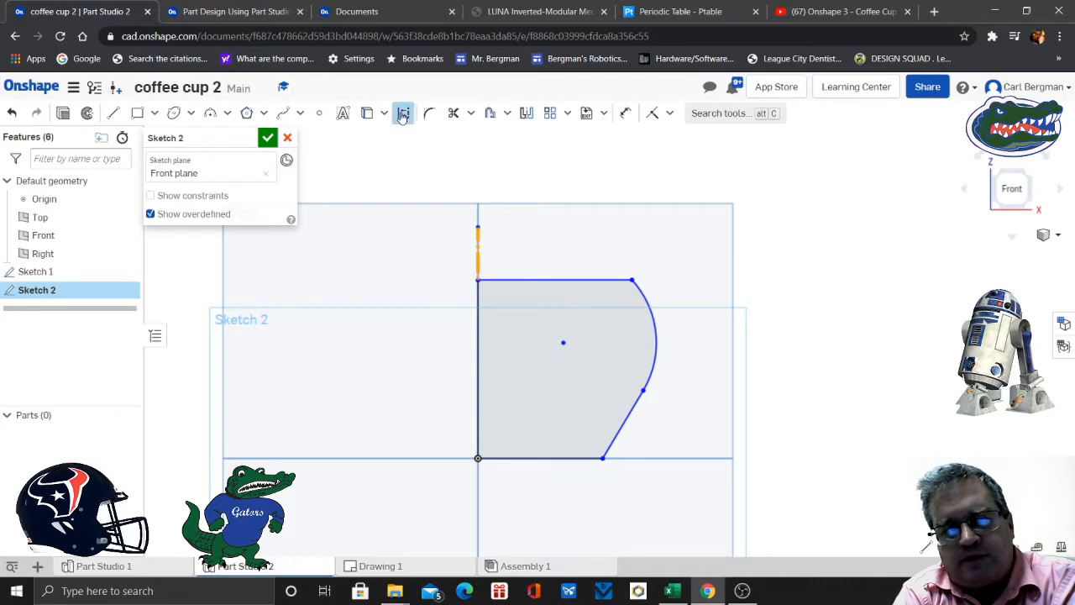
{"action": "left_click", "coordinate": [771, 232]}
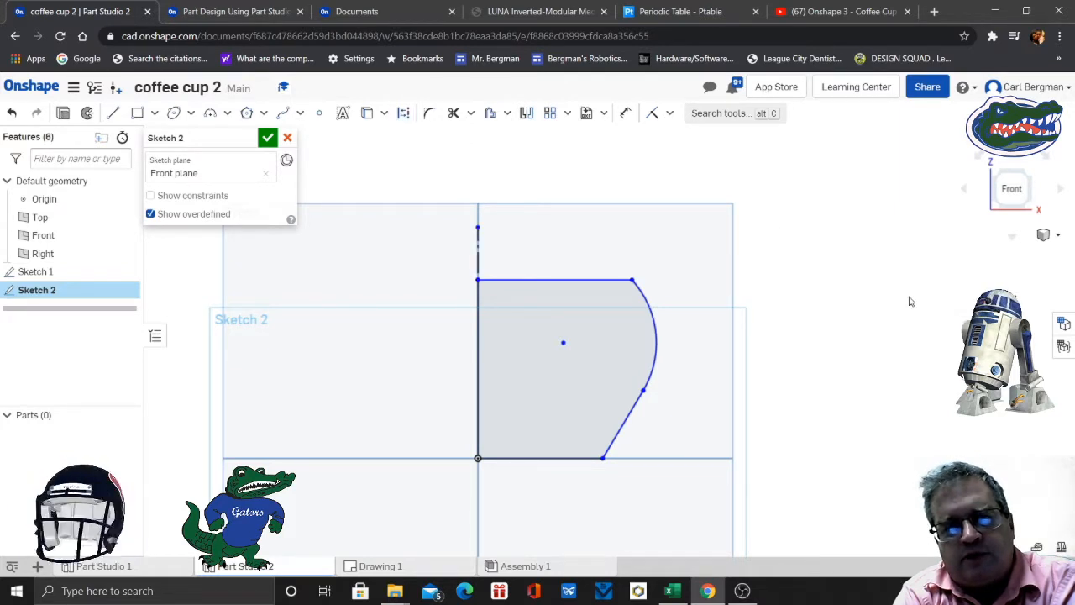
- Check the required sketch dimensions in step 3 of the Coffee Cup exercise and return to the sketch
{"action": "mouse_move", "coordinate": [911, 301]}
{"action": "right_mouse_down"}
{"action": "mouse_move", "coordinate": [880, 301]}
{"action": "mouse_move", "coordinate": [917, 296]}
{"action": "mouse_move", "coordinate": [913, 304]}
{"action": "right_mouse_up"}
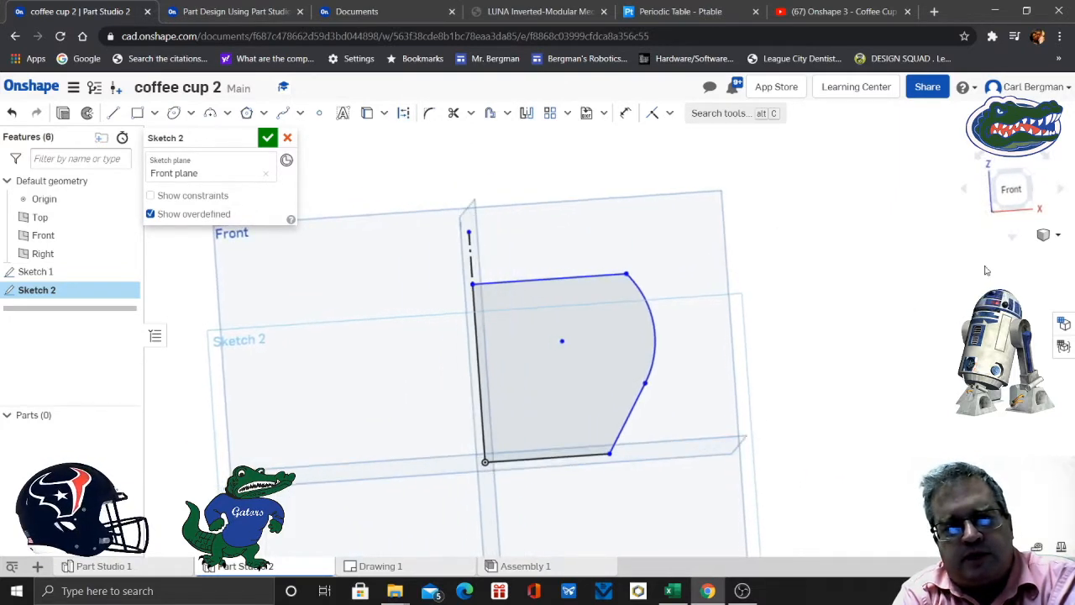
{"action": "left_click", "coordinate": [1011, 189]}
{"action": "scroll", "coordinate": [899, 274], "scroll_direction": "up", "scroll_amount": 3}
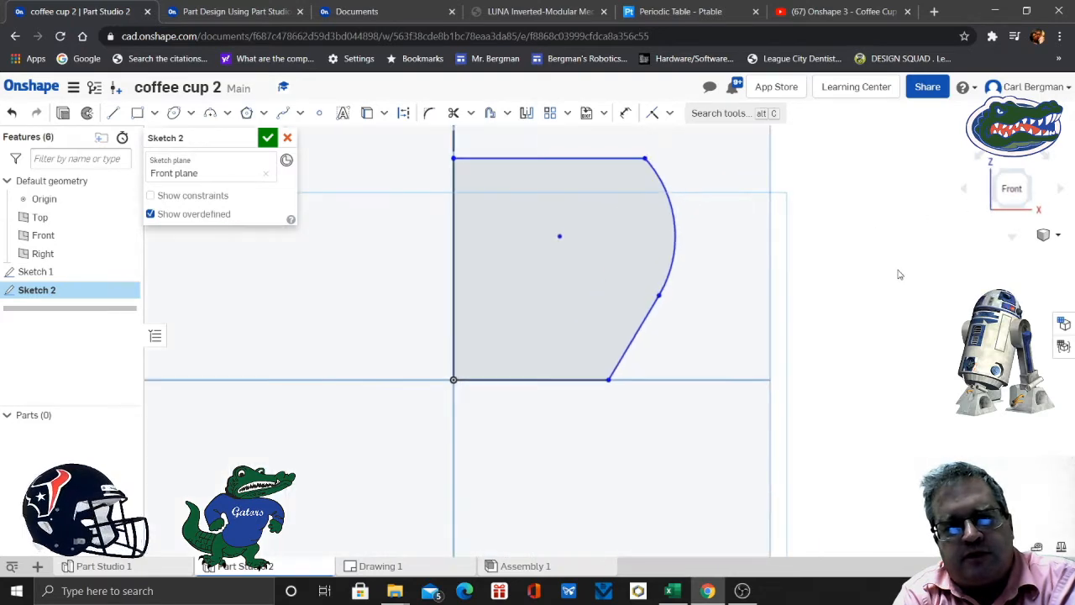
{"action": "middle_click_drag", "start_coordinate": [864, 250], "coordinate": [926, 383]}
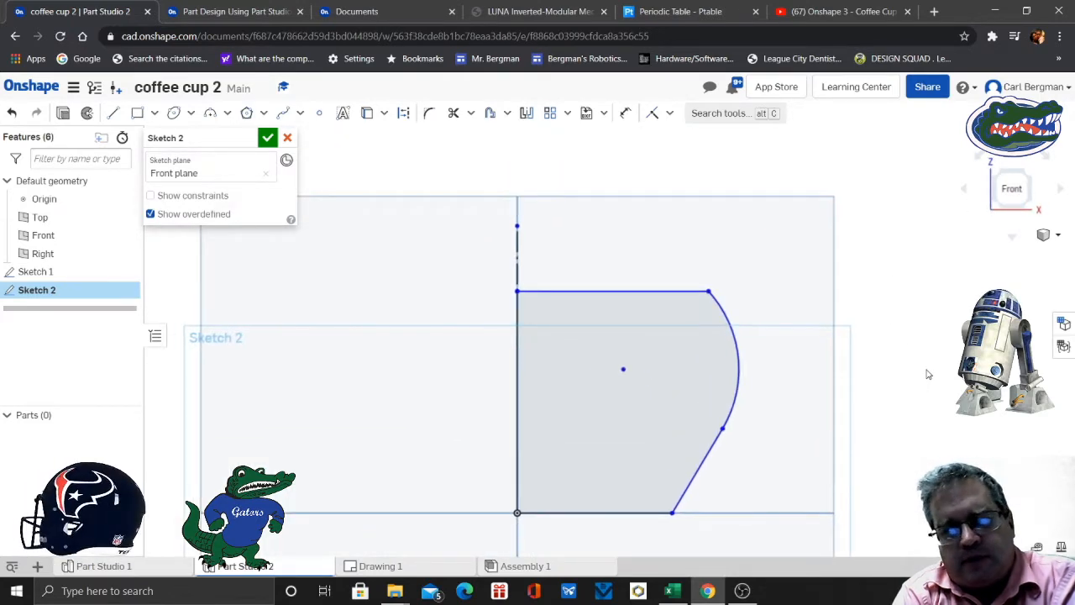
{"action": "left_click", "coordinate": [227, 14]}
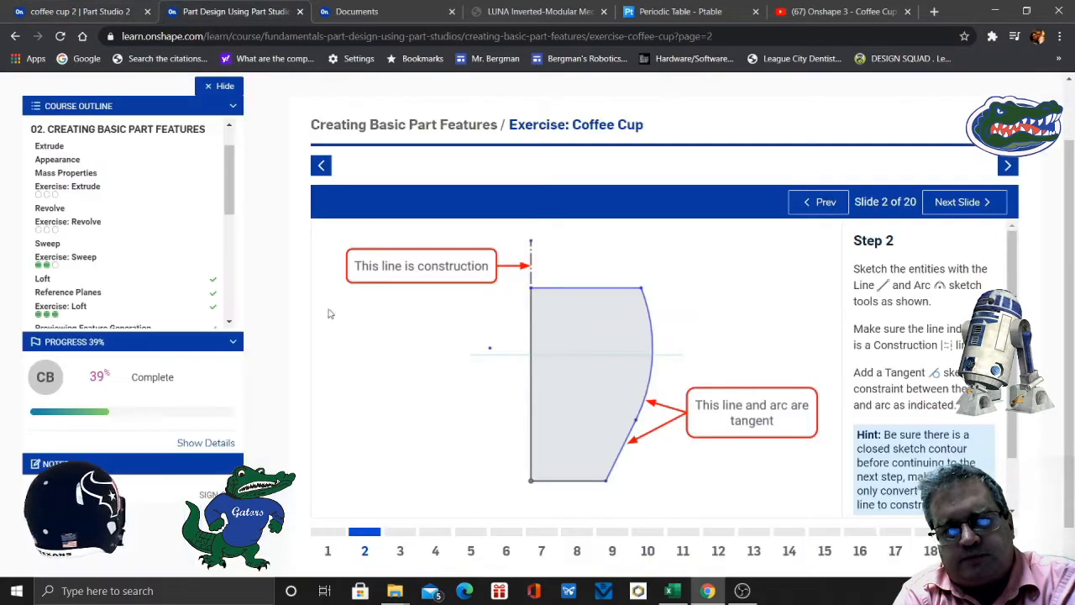
{"action": "left_click", "coordinate": [400, 550]}
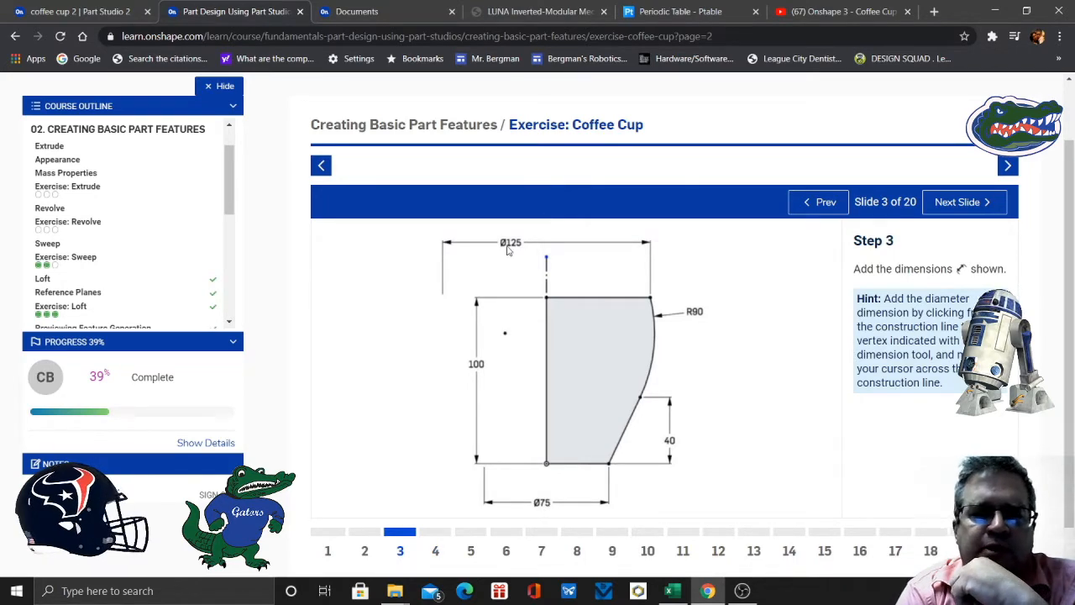
{"action": "left_click", "coordinate": [67, 15]}
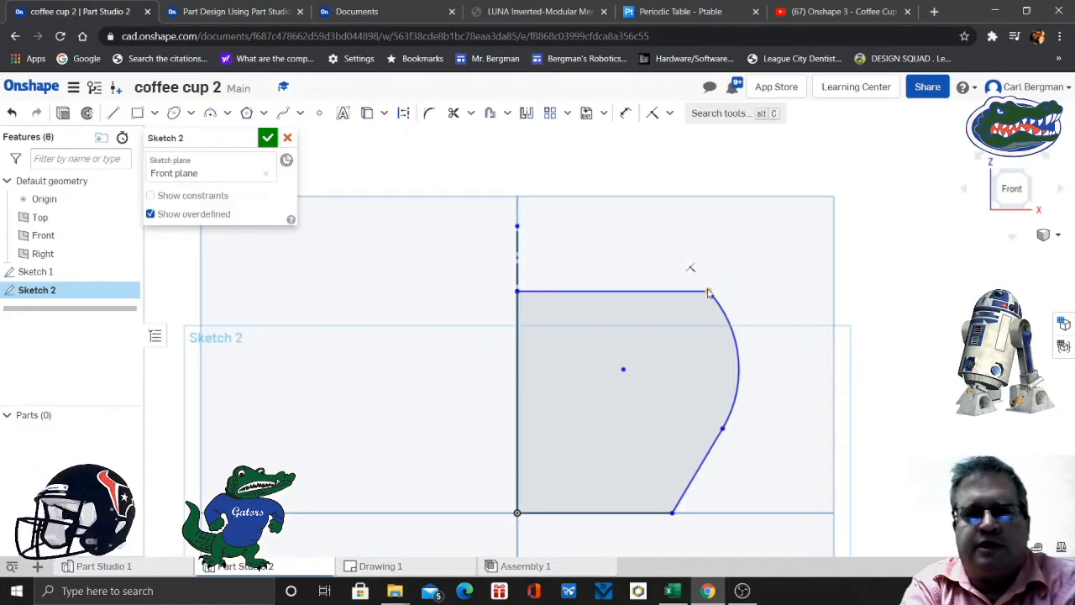
- Dimension the cup's top diameter as 125 mm between the construction line and the top line's outer endpoint
{"action": "left_click", "coordinate": [626, 113]}
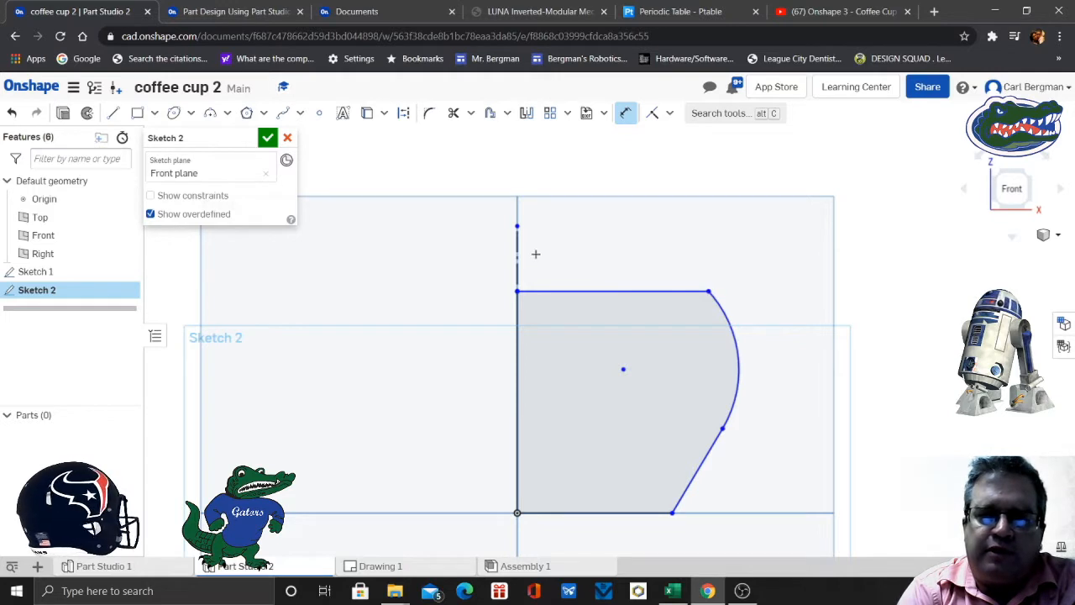
{"action": "left_click", "coordinate": [500, 250]}
{"action": "left_click", "coordinate": [709, 291]}
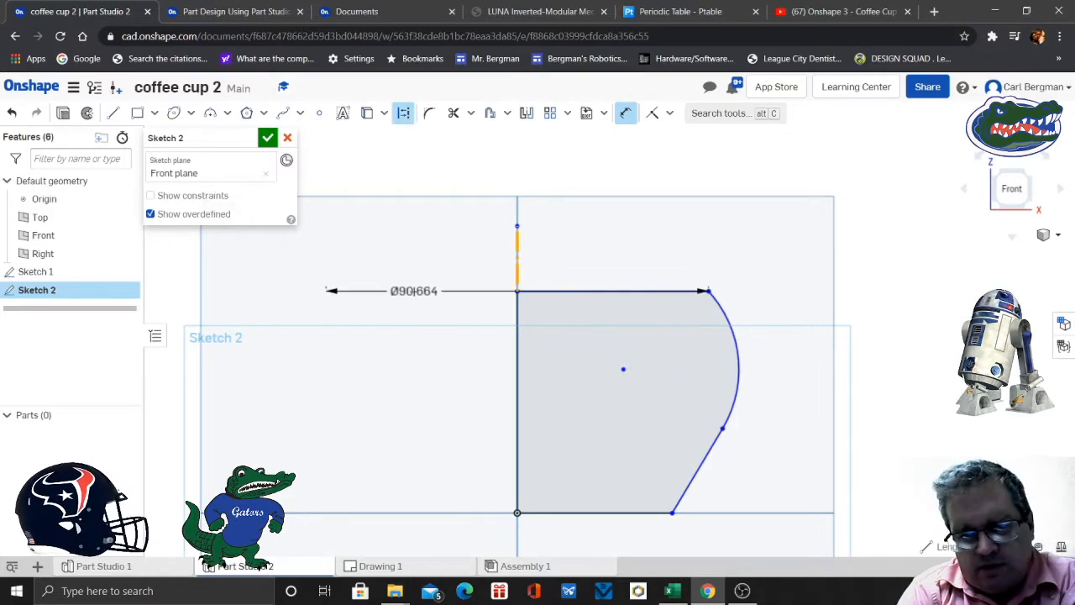
{"action": "left_click", "coordinate": [420, 289]}
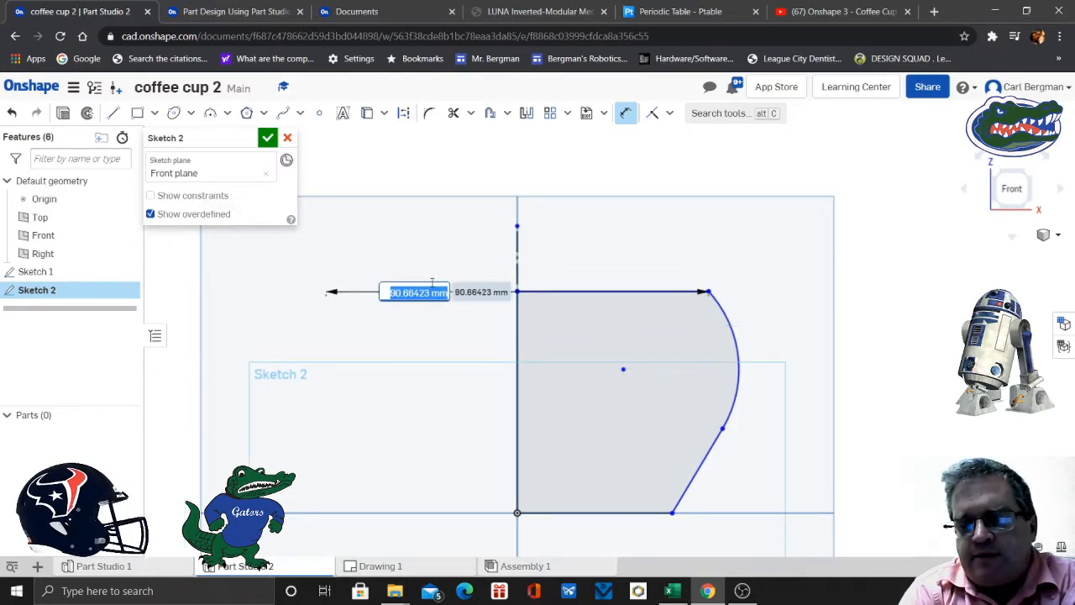
{"action": "type", "text": "125"}
{"action": "key", "text": "Return"}
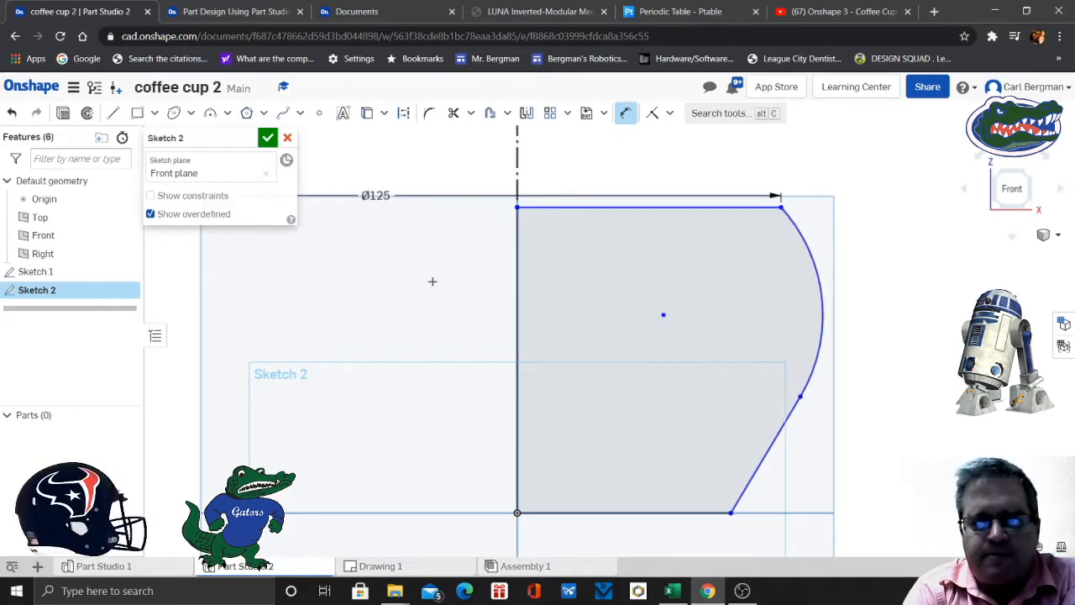
{"action": "key", "text": "f"}
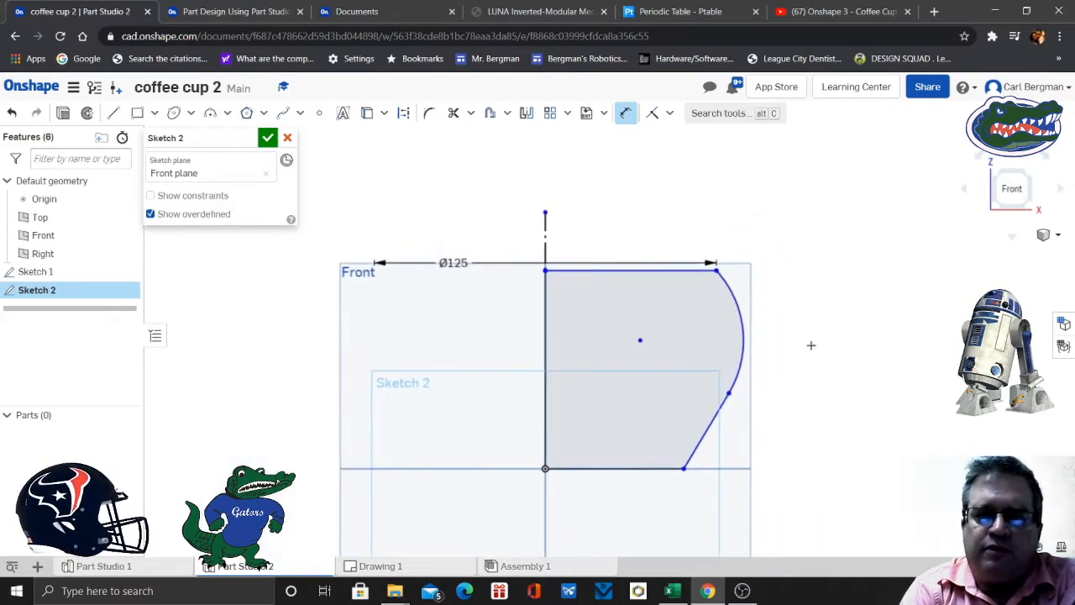
- Dimension the cup's base diameter as 75 mm about the construction line and place the dimension below the profile
{"action": "left_click", "coordinate": [202, 12]}
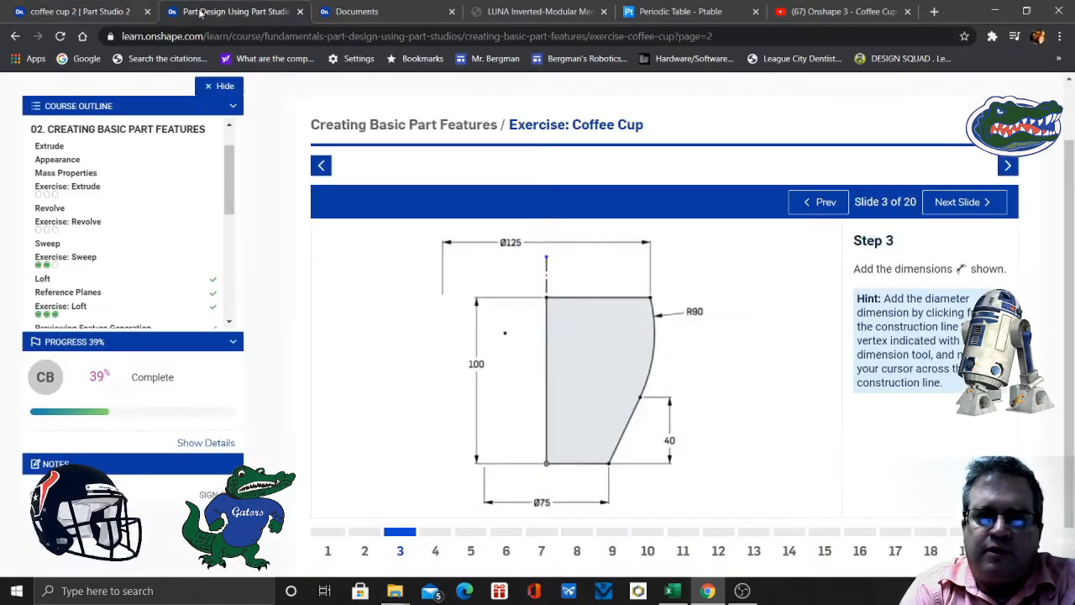
{"action": "left_click", "coordinate": [91, 11]}
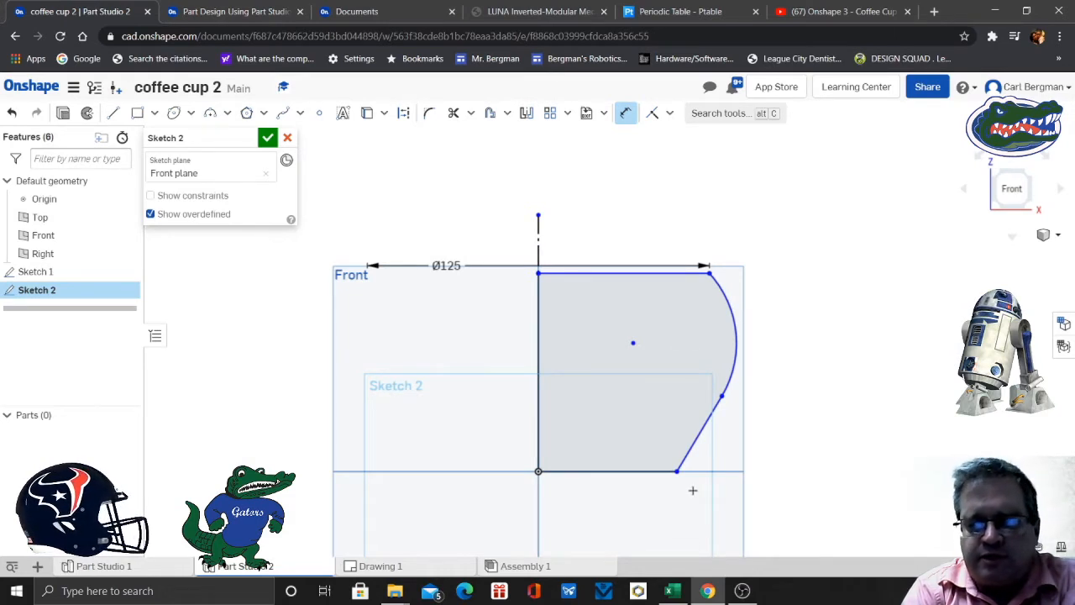
{"action": "left_click", "coordinate": [536, 252]}
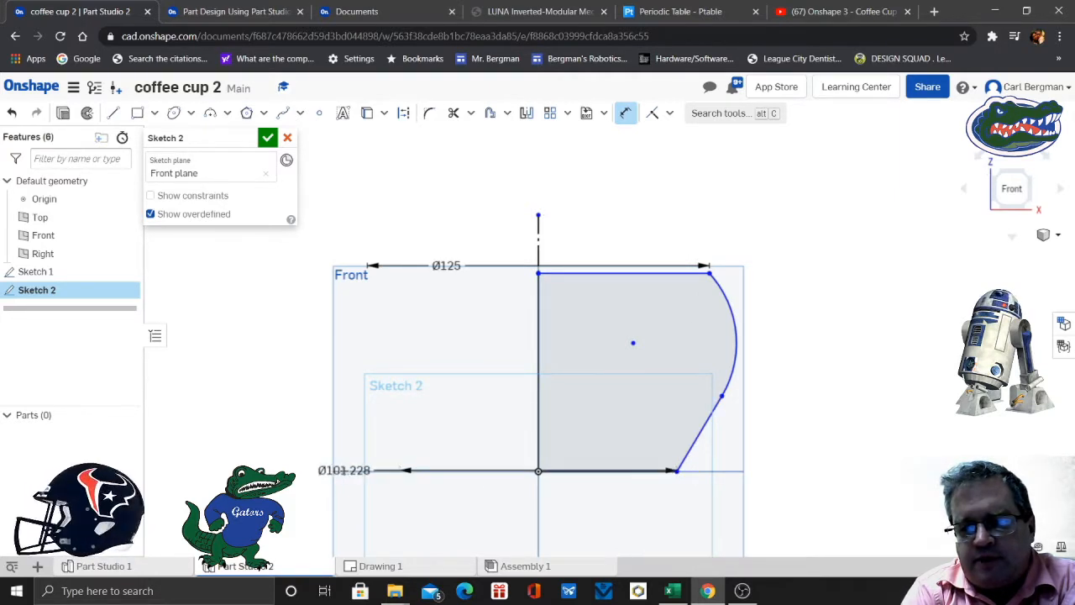
{"action": "left_click", "coordinate": [343, 469]}
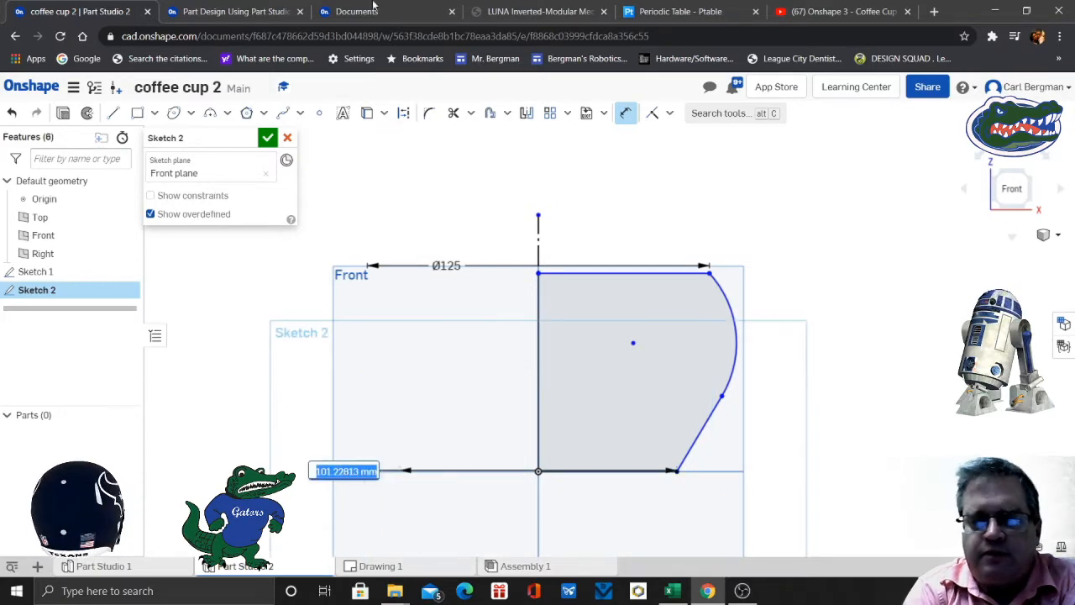
{"action": "left_click", "coordinate": [233, 12]}
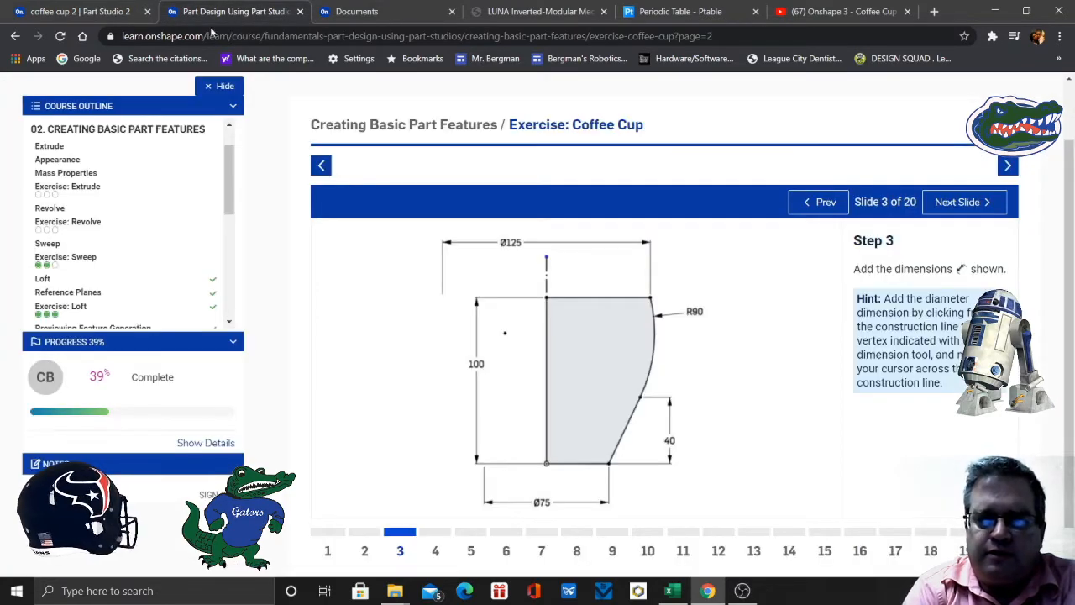
{"action": "left_click", "coordinate": [88, 12]}
{"action": "type", "text": "75"}
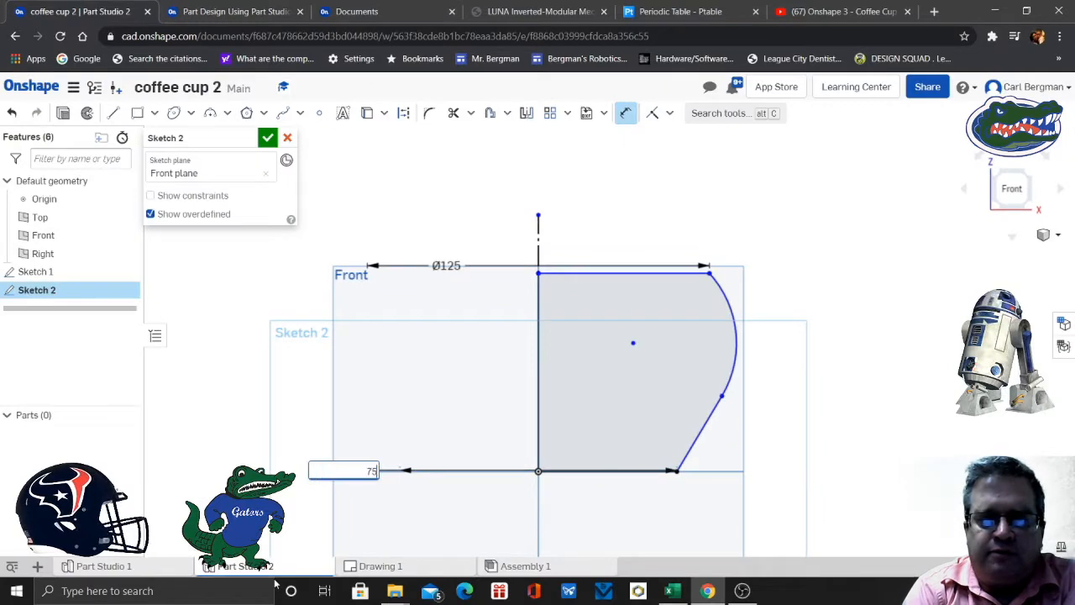
{"action": "key", "text": "Return"}
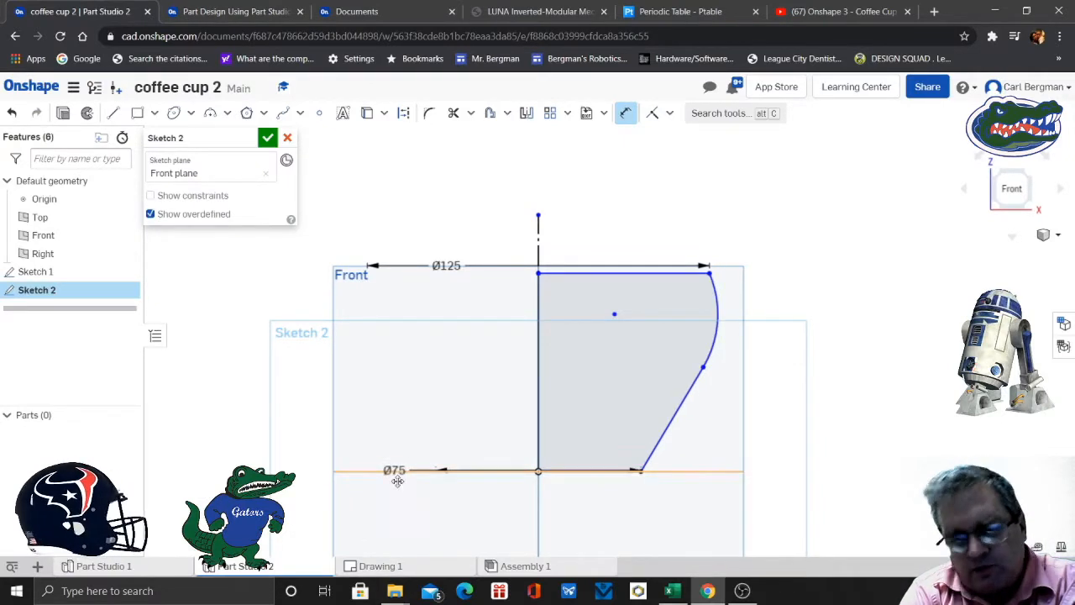
{"action": "left_click", "coordinate": [625, 116]}
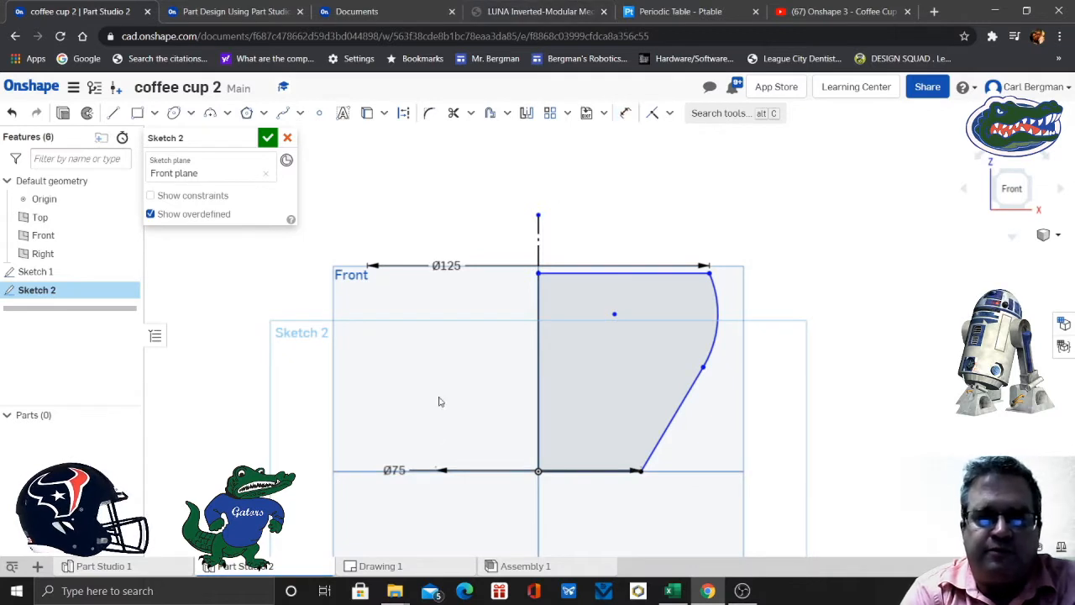
{"action": "left_click_drag", "start_coordinate": [395, 472], "coordinate": [499, 501]}
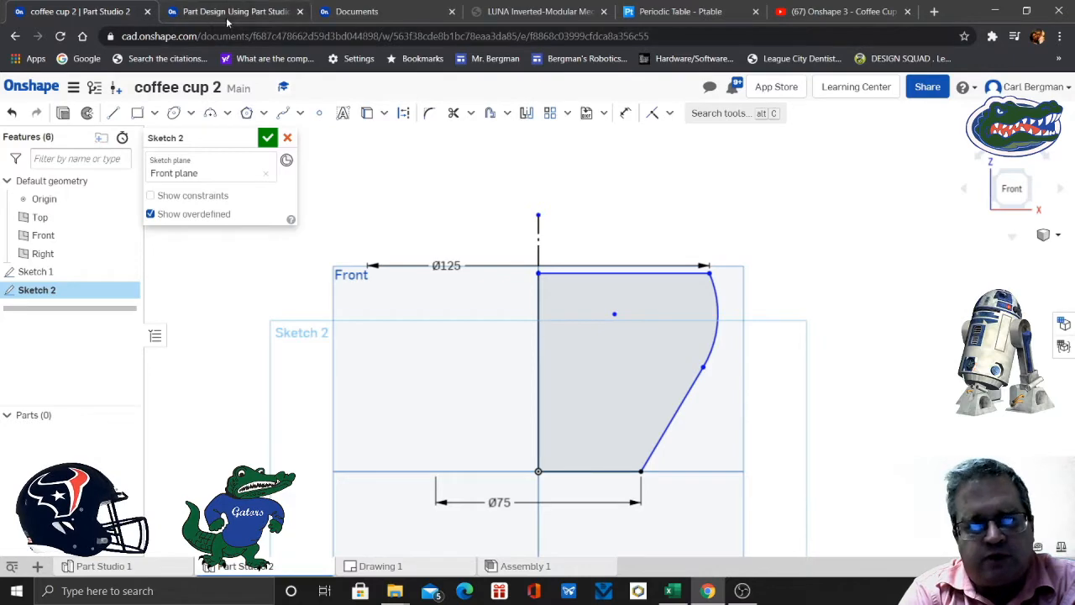
- Dimension the profile's overall height from the origin to the top corner on the axis as 100 mm
{"action": "left_click", "coordinate": [626, 113]}
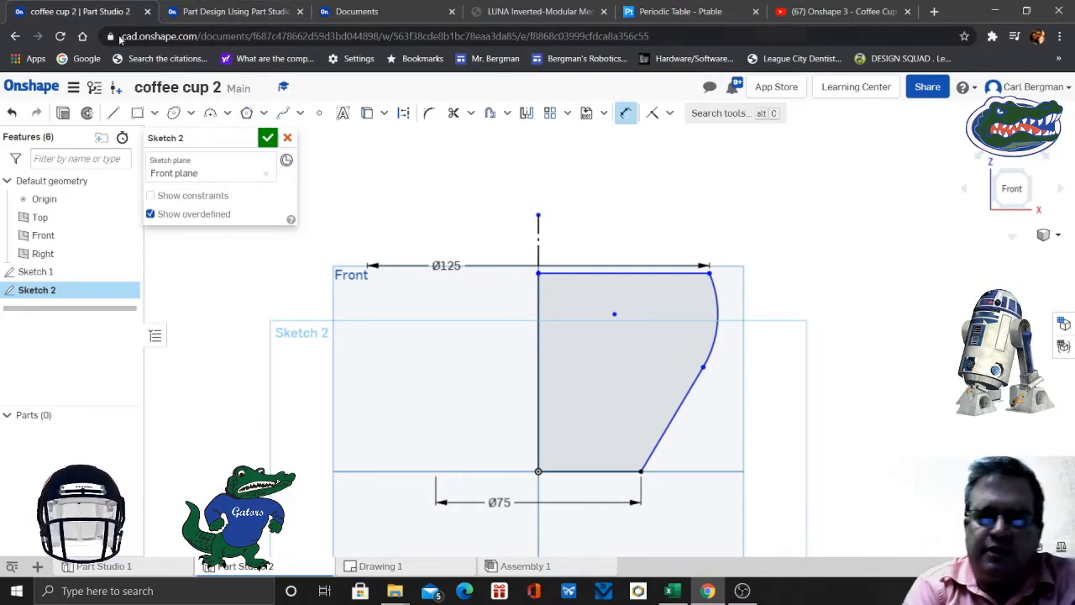
{"action": "left_click", "coordinate": [210, 13]}
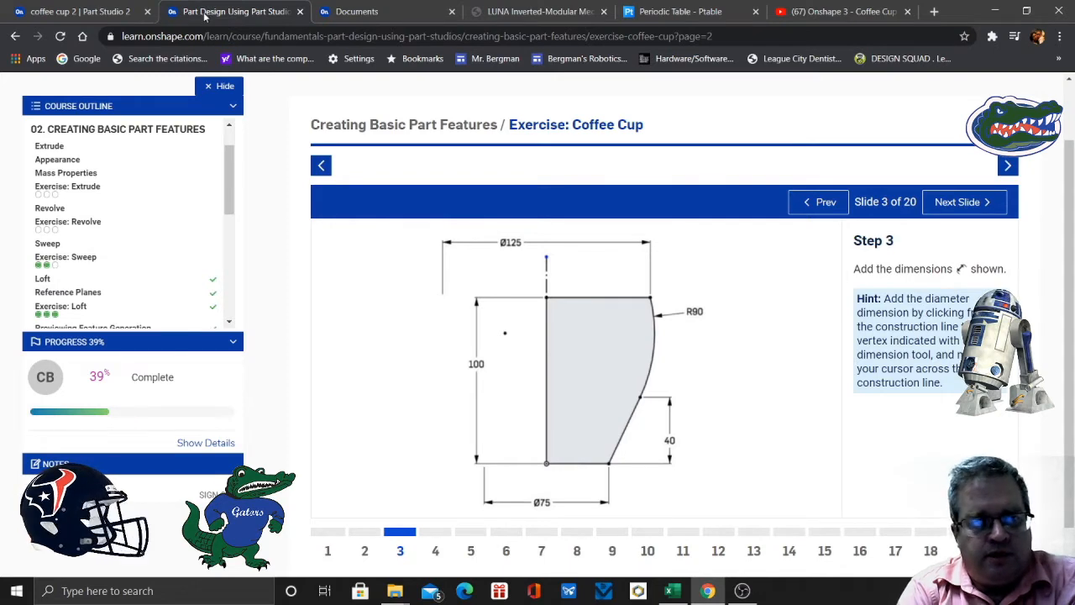
{"action": "left_click", "coordinate": [67, 12]}
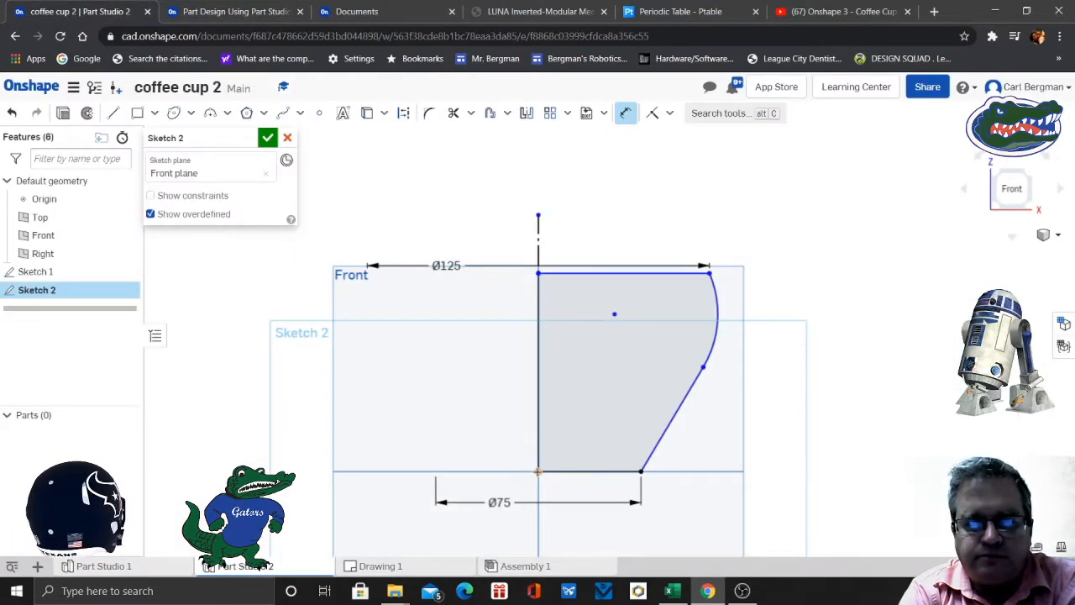
{"action": "left_click", "coordinate": [539, 471]}
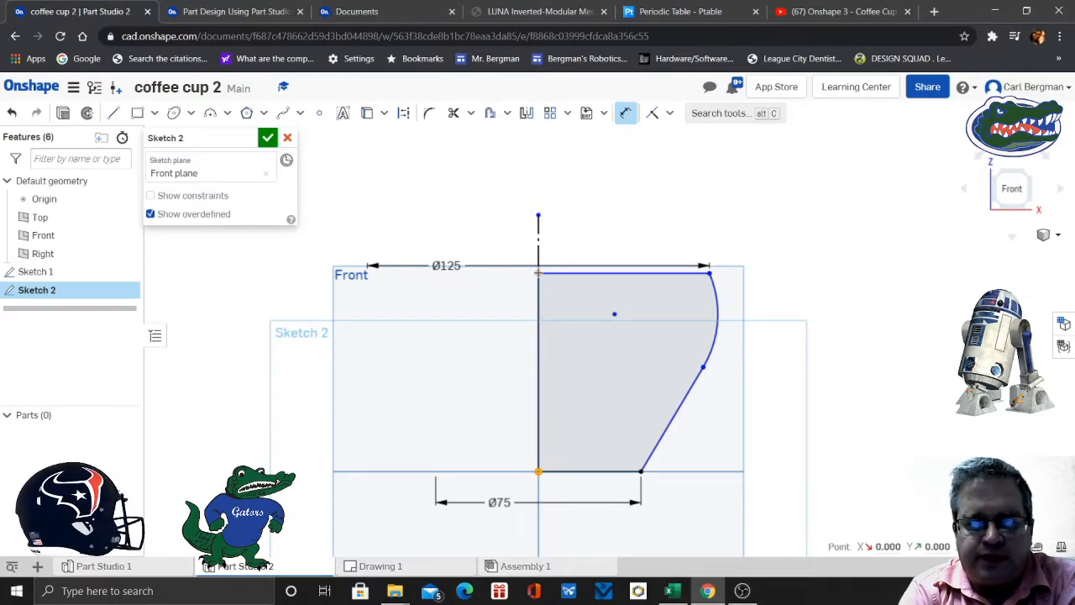
{"action": "left_click", "coordinate": [539, 272]}
{"action": "left_click", "coordinate": [449, 361]}
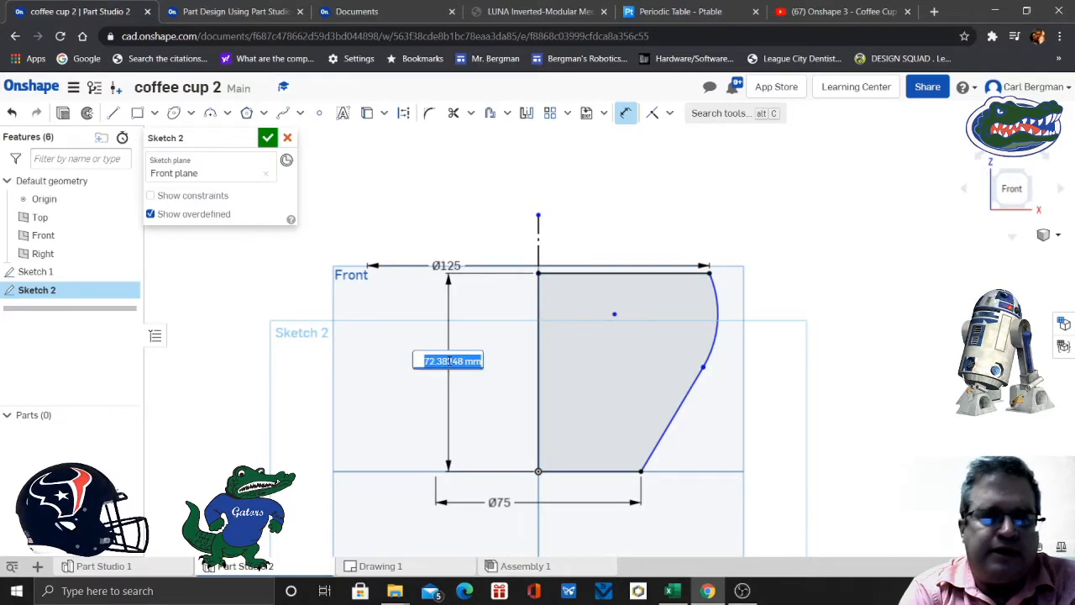
{"action": "type", "text": "100"}
{"action": "key", "text": "Return"}
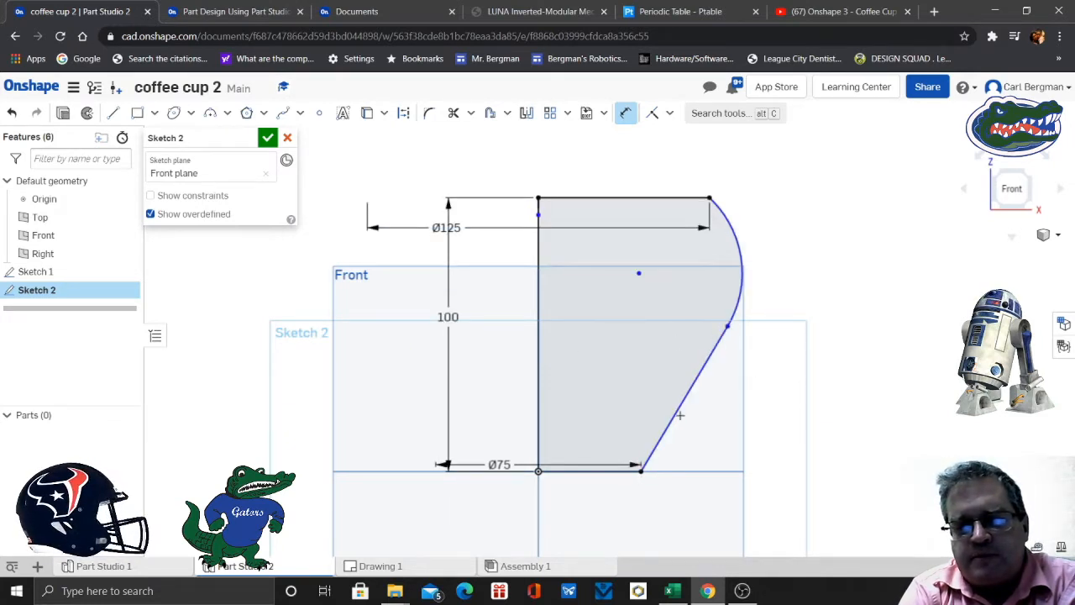
- Dimension the vertical distance between the slanted line's lower and upper endpoints as 40 mm
{"action": "left_click", "coordinate": [641, 471]}
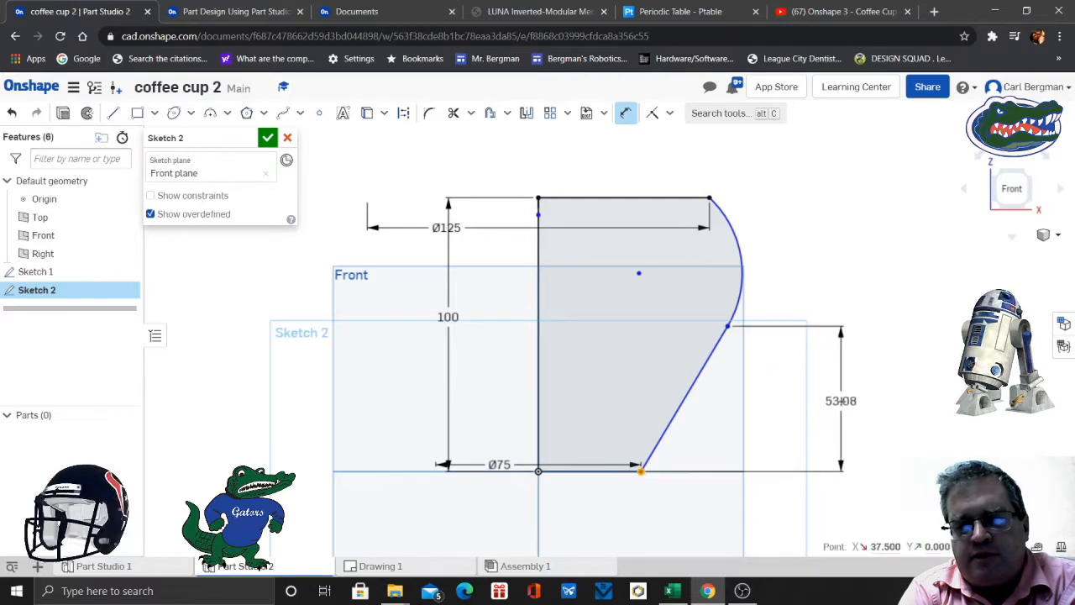
{"action": "left_click", "coordinate": [850, 401]}
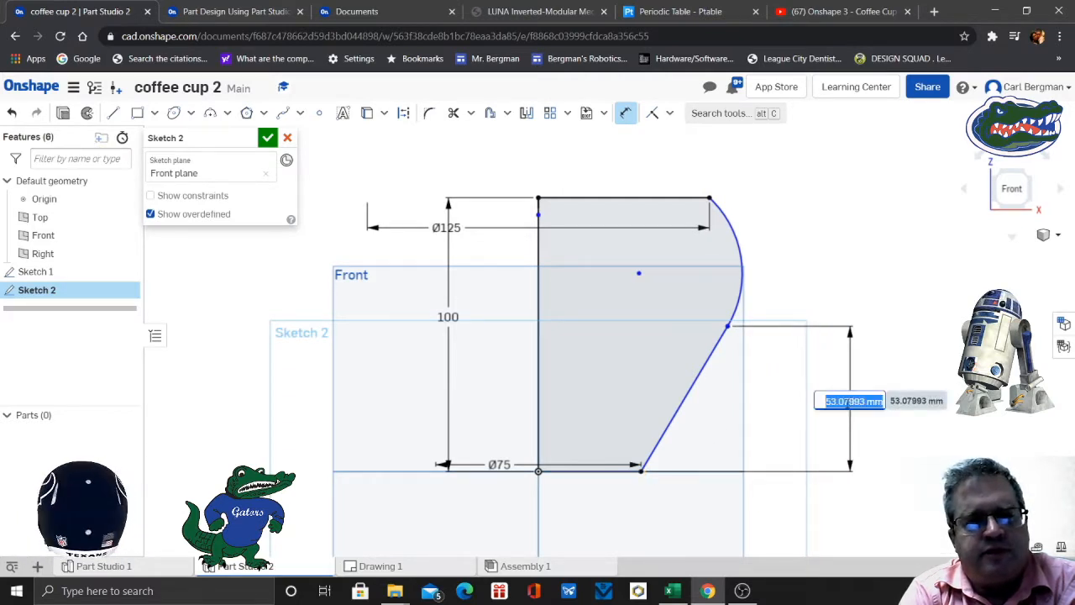
{"action": "type", "text": "40"}
{"action": "key", "text": "Return"}
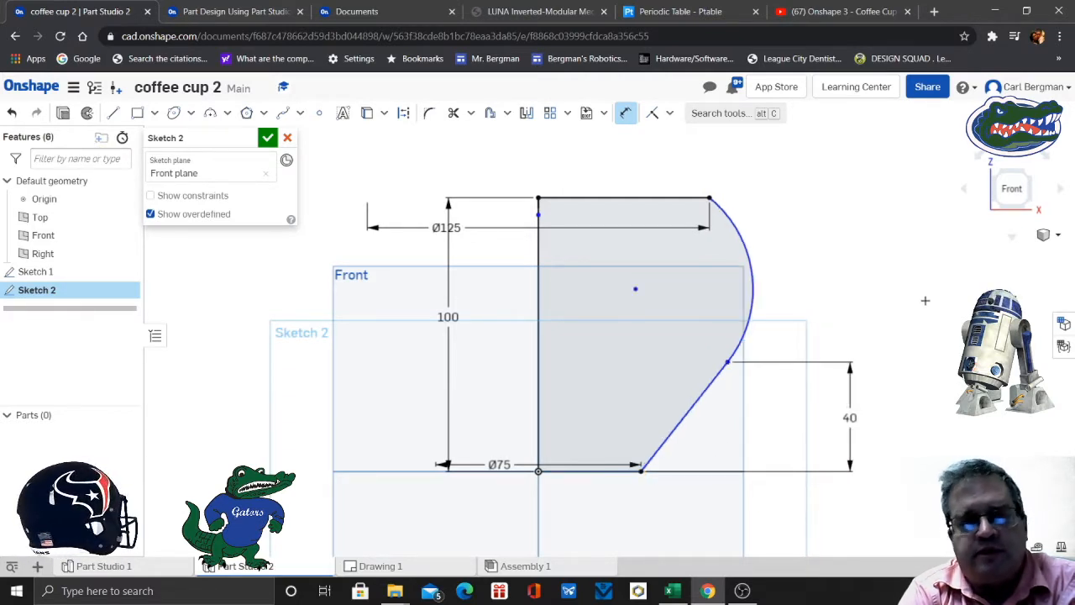
- Check the exercise's radius value and dimension the profile's outer arc with a radius of 90 mm
{"action": "middle_click_drag", "start_coordinate": [925, 299], "coordinate": [891, 335]}
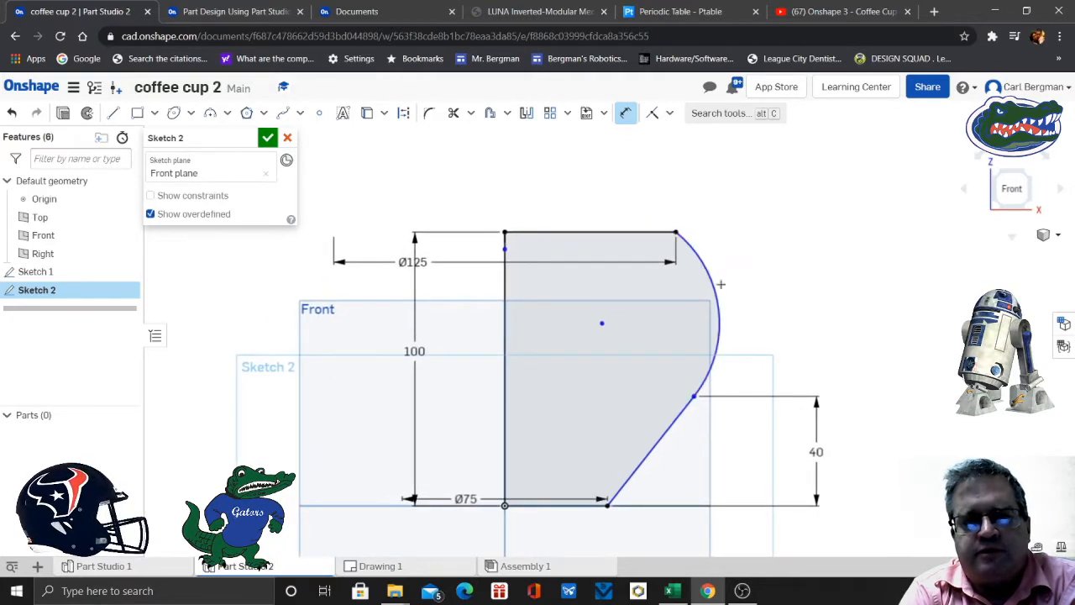
{"action": "left_click", "coordinate": [728, 281]}
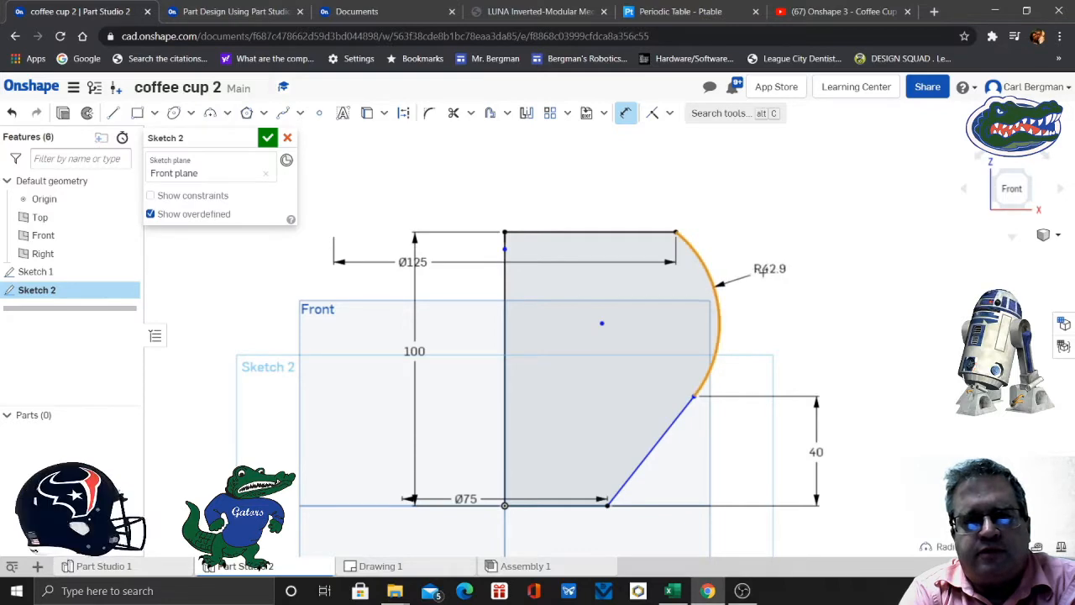
{"action": "left_click", "coordinate": [803, 267]}
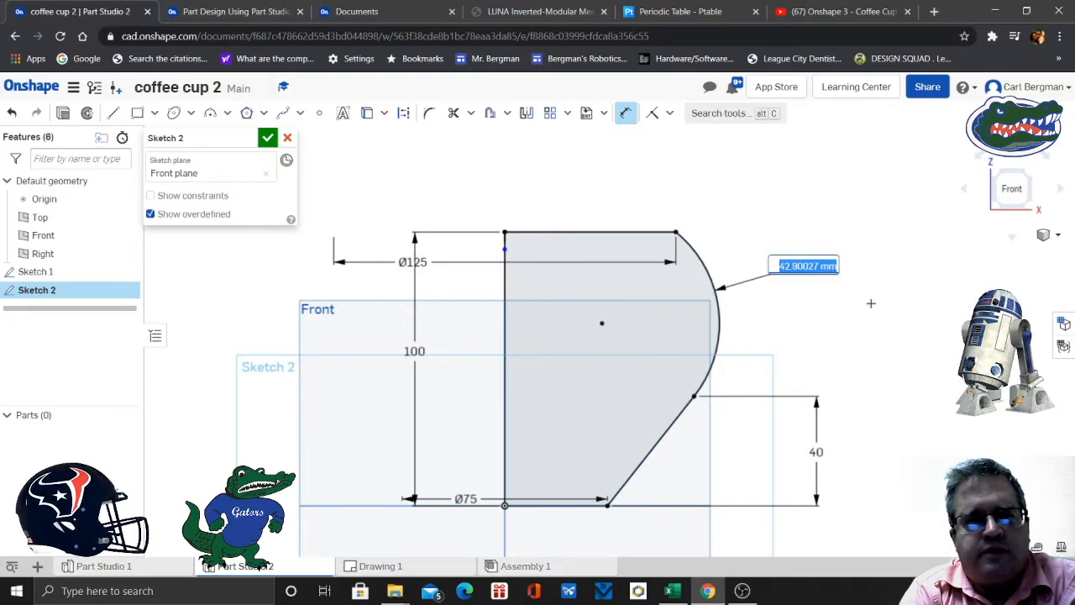
{"action": "left_click", "coordinate": [235, 12]}
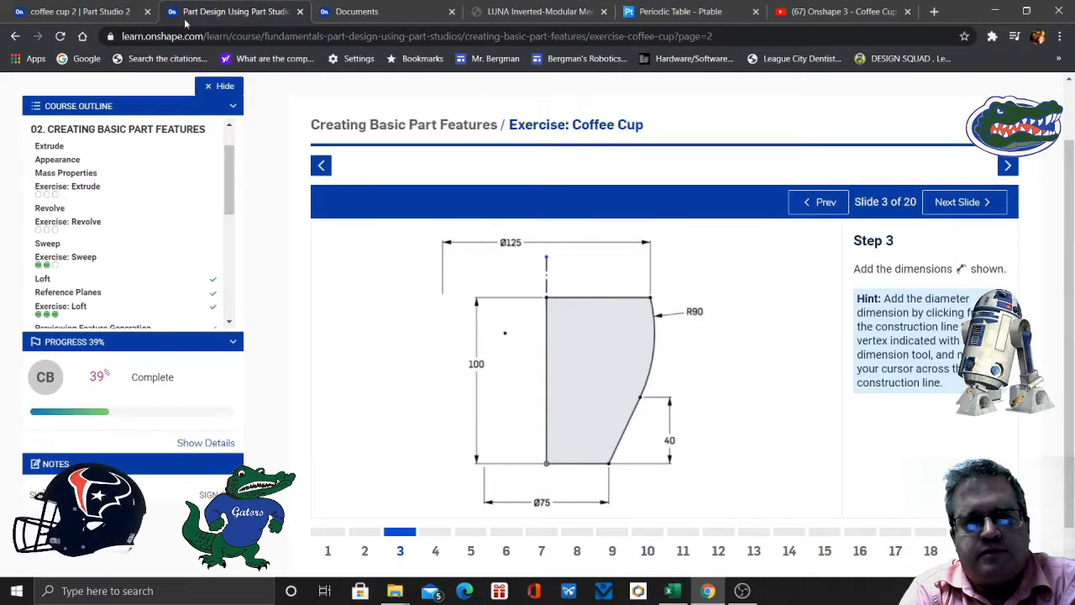
{"action": "left_click", "coordinate": [101, 11]}
{"action": "type", "text": "9"}
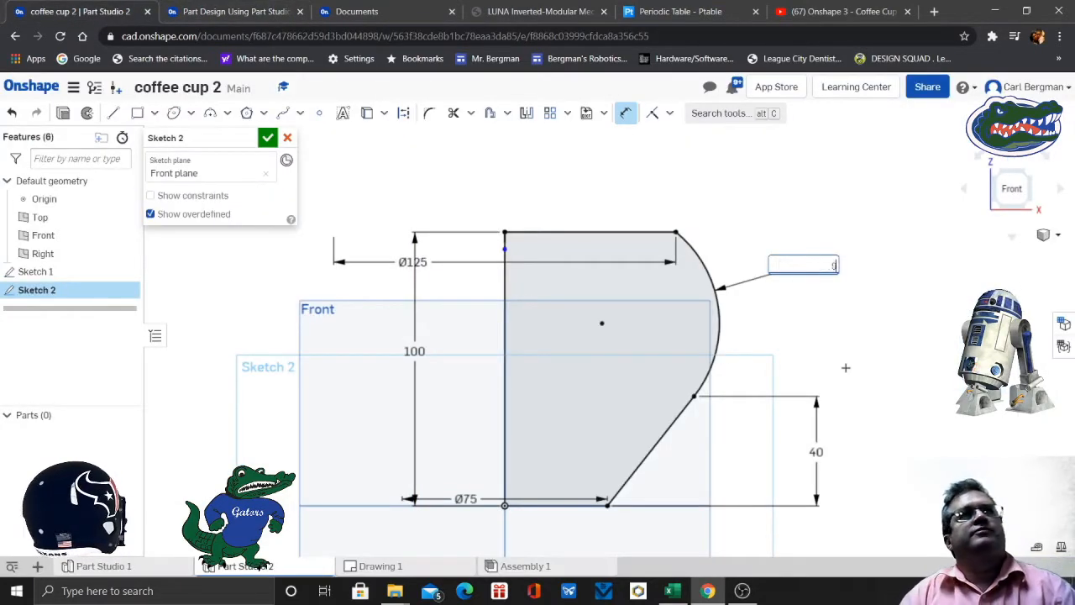
{"action": "type", "text": "0"}
{"action": "key", "text": "Return"}
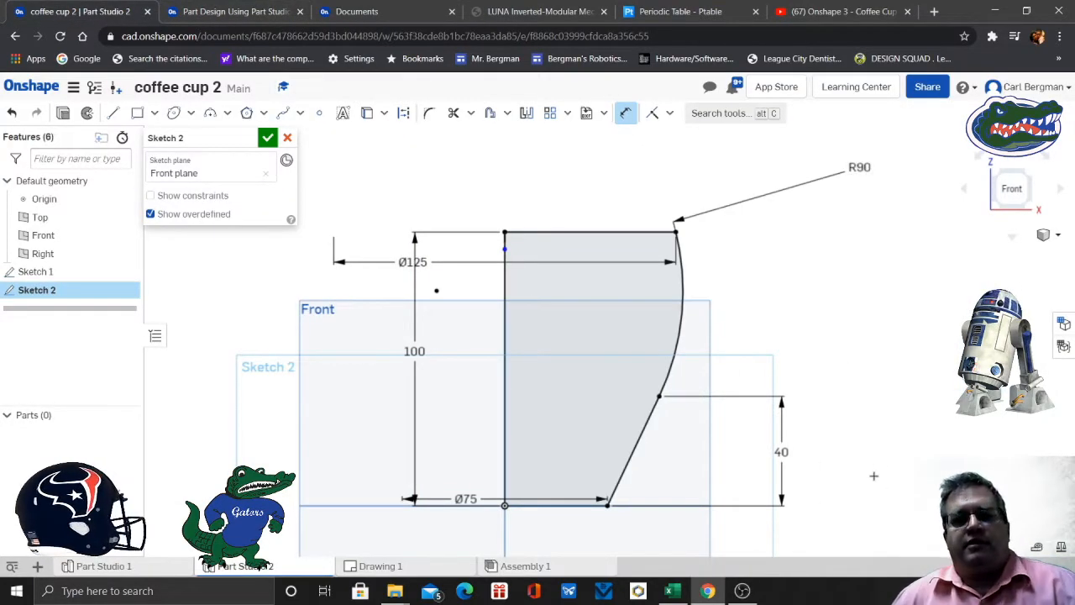
- Leave the Dimension tool and move the arc's radius dimension outward beside the middle of the arc
{"action": "left_click", "coordinate": [681, 329]}
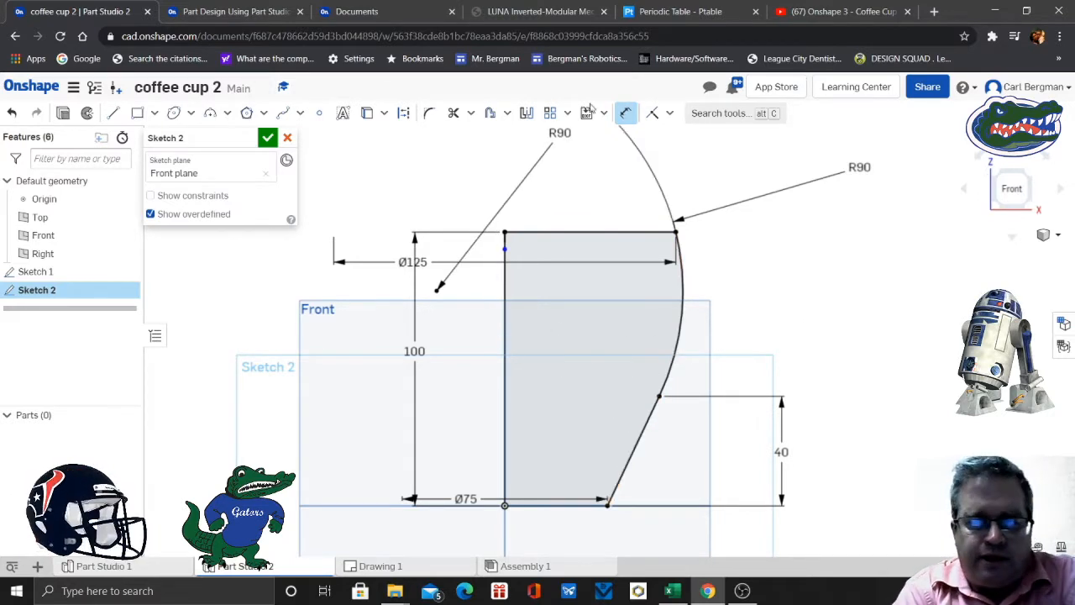
{"action": "left_click", "coordinate": [626, 113]}
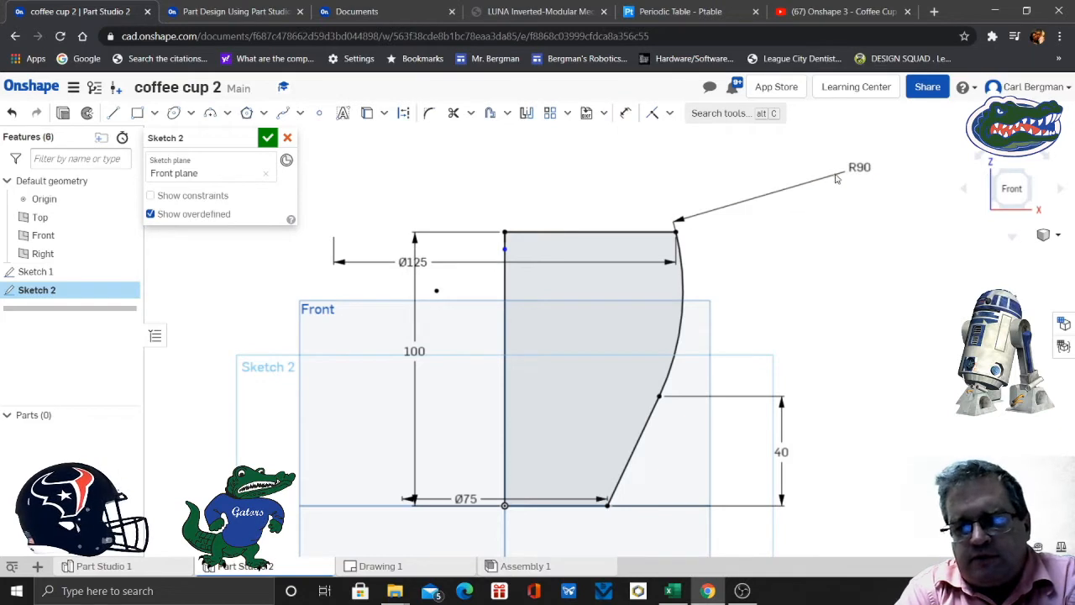
{"action": "left_click_drag", "start_coordinate": [859, 166], "coordinate": [884, 313]}
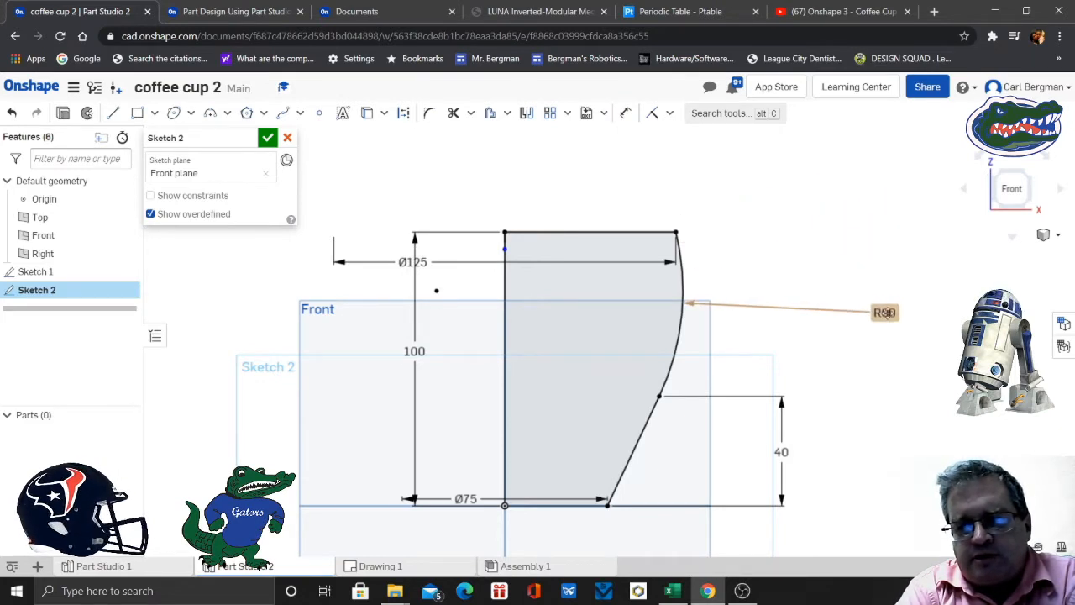
- Make the outer arc tangent to the slanted line and move the base diameter dimension below the base line
{"action": "left_click", "coordinate": [682, 342]}
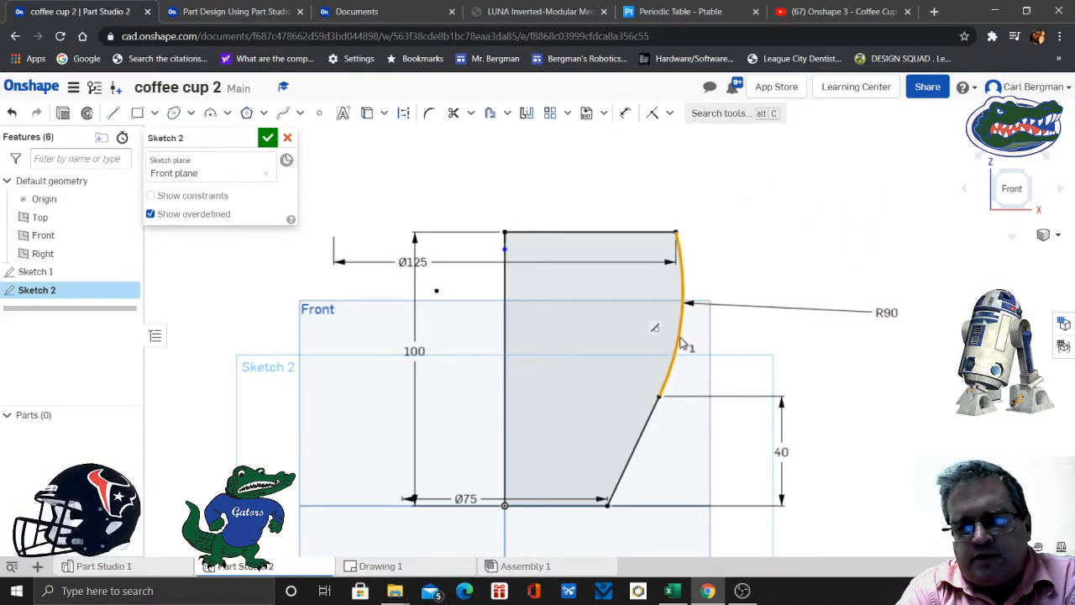
{"action": "left_click", "coordinate": [648, 426]}
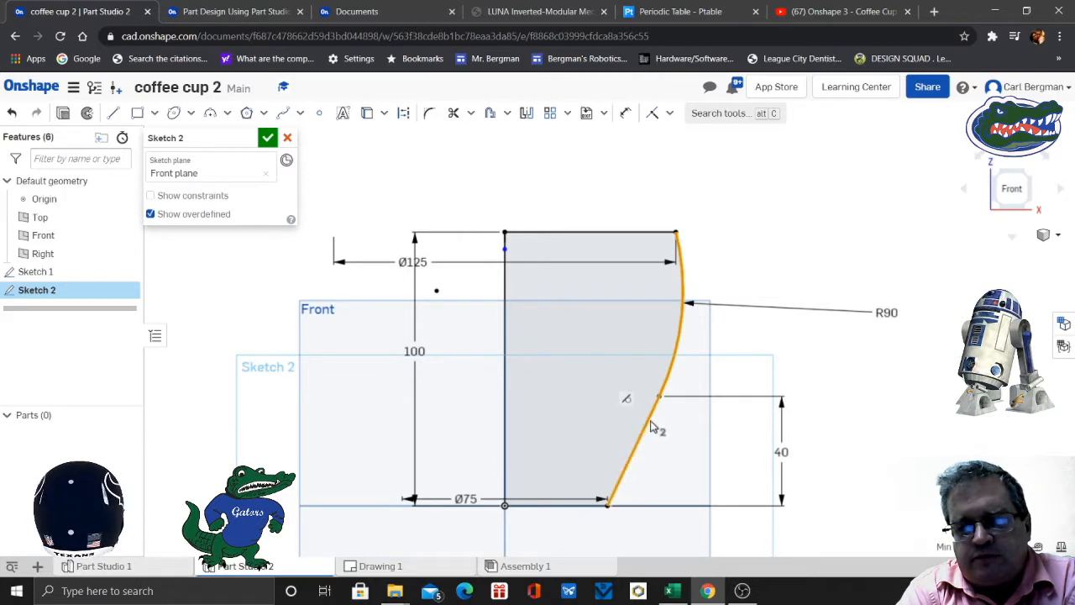
{"action": "left_click", "coordinate": [669, 114]}
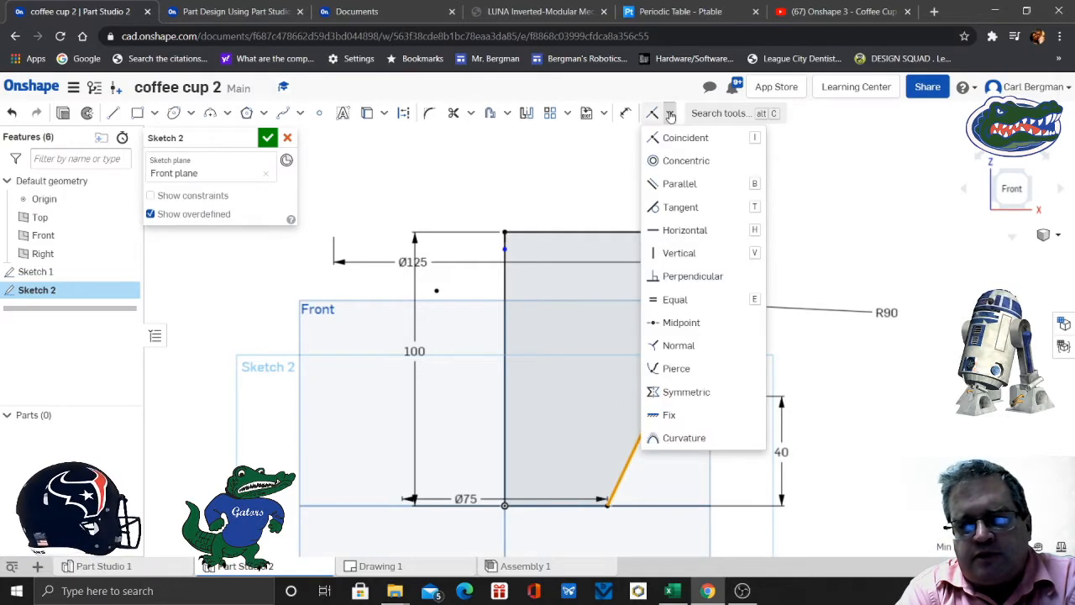
{"action": "left_click", "coordinate": [677, 207]}
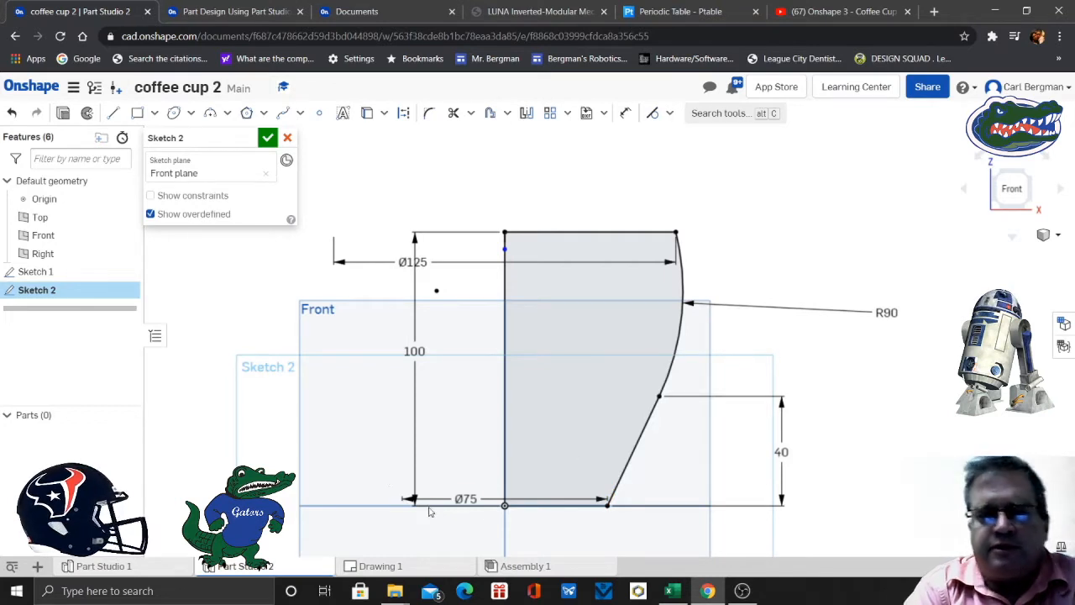
{"action": "left_click_drag", "start_coordinate": [464, 498], "coordinate": [468, 534]}
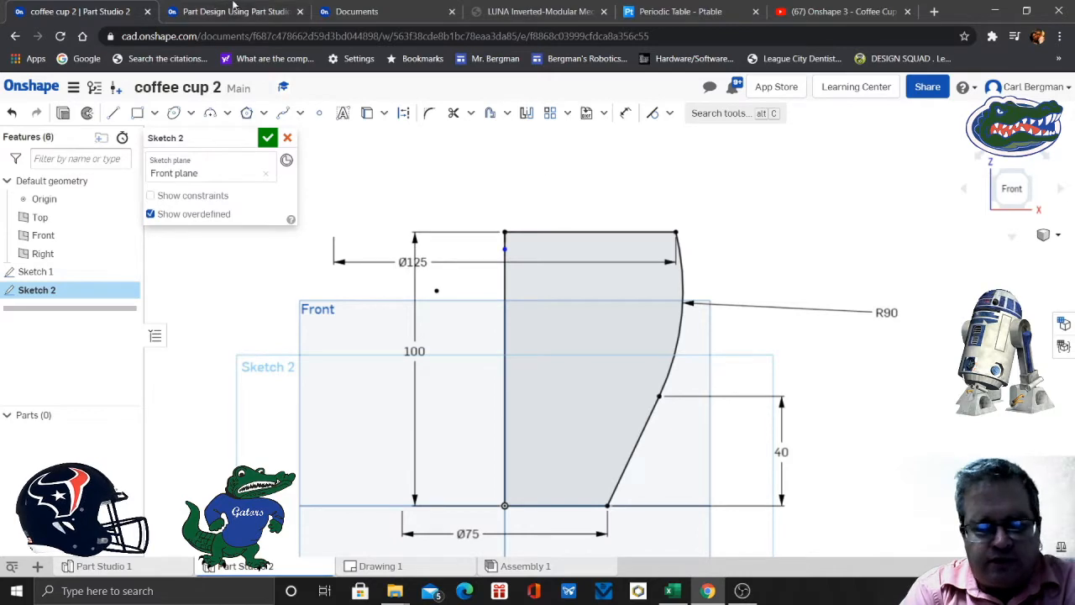
- Compare the sketch with the exercise drawing for step 3 and read the instructions on slide 4
{"action": "left_click", "coordinate": [244, 14]}
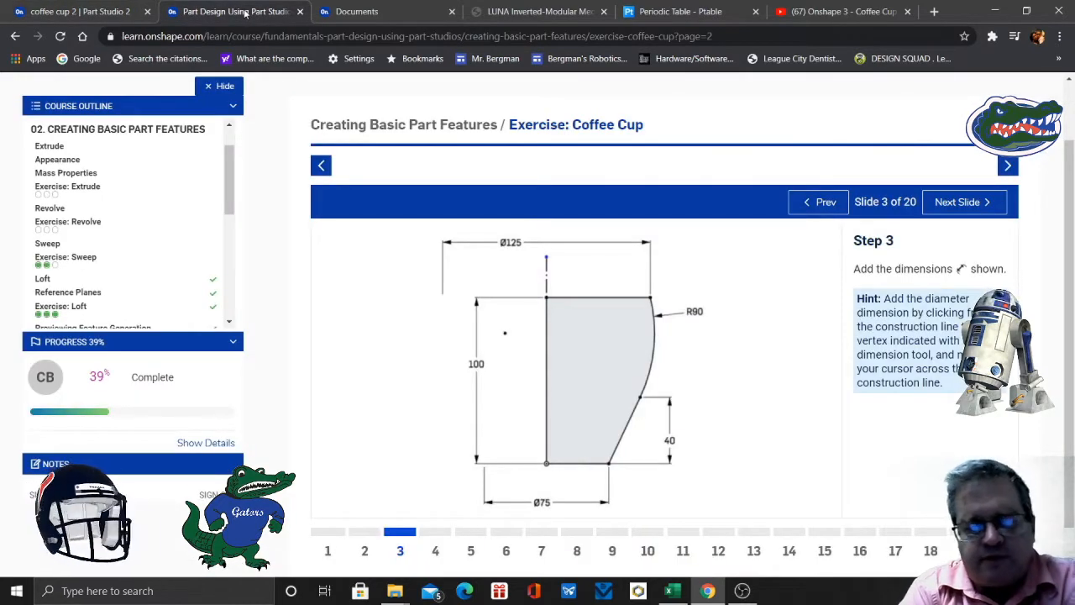
{"action": "left_click", "coordinate": [126, 12]}
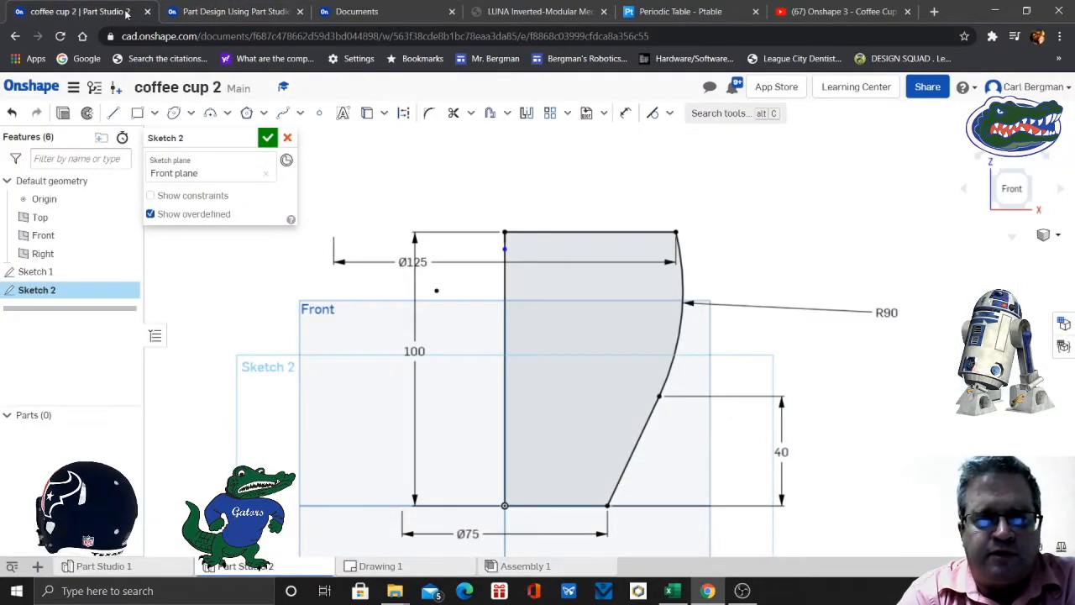
{"action": "left_click", "coordinate": [230, 13]}
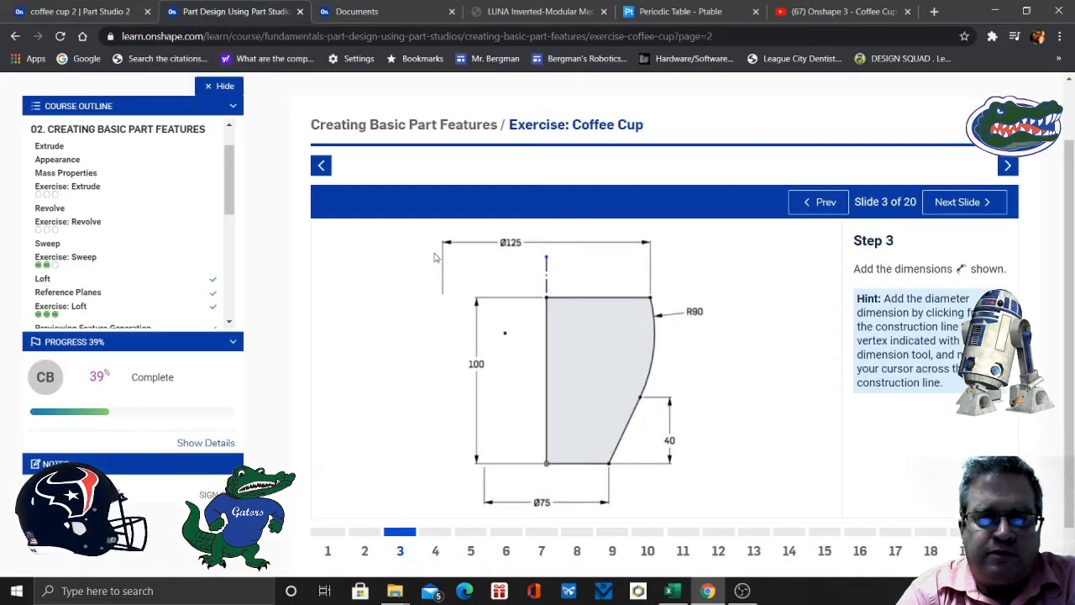
{"action": "left_click", "coordinate": [437, 552]}
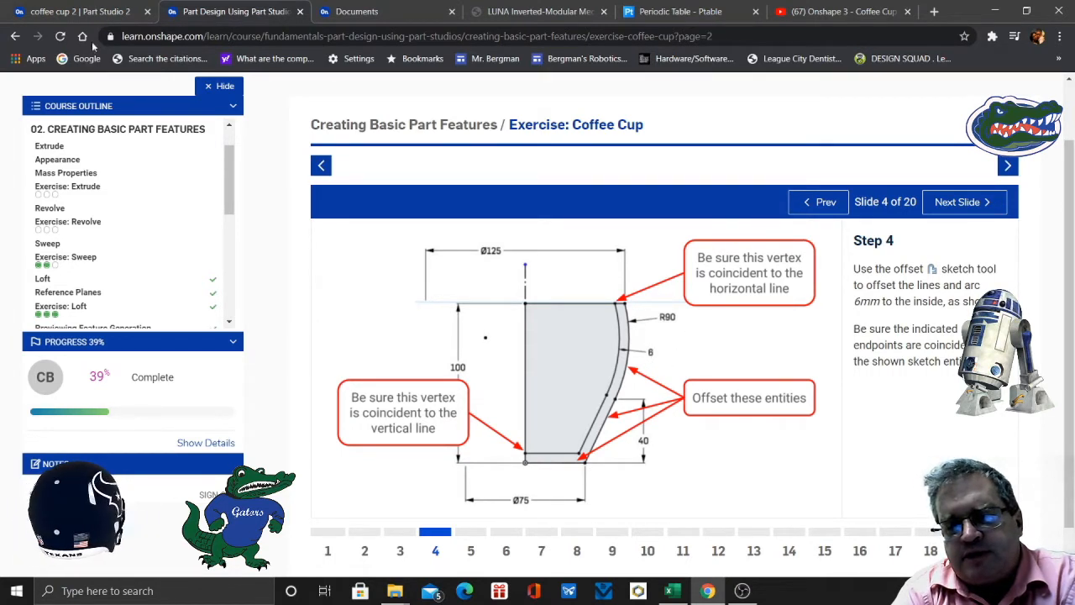
- In the cup sketch, start an inward offset of the base line, slanted line and outer arc
{"action": "left_click", "coordinate": [97, 12]}
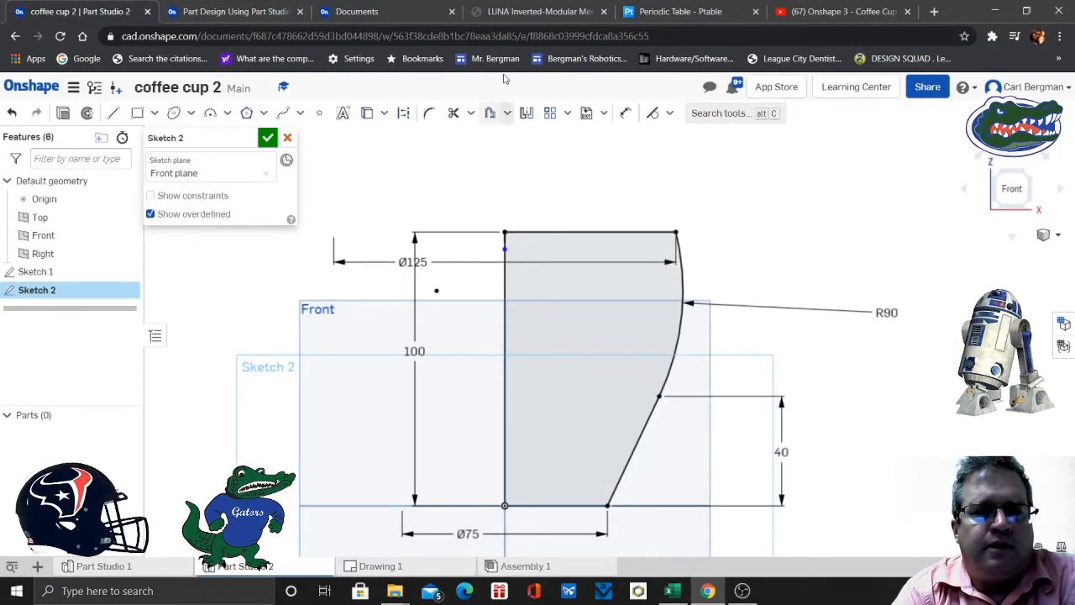
{"action": "left_click", "coordinate": [507, 113]}
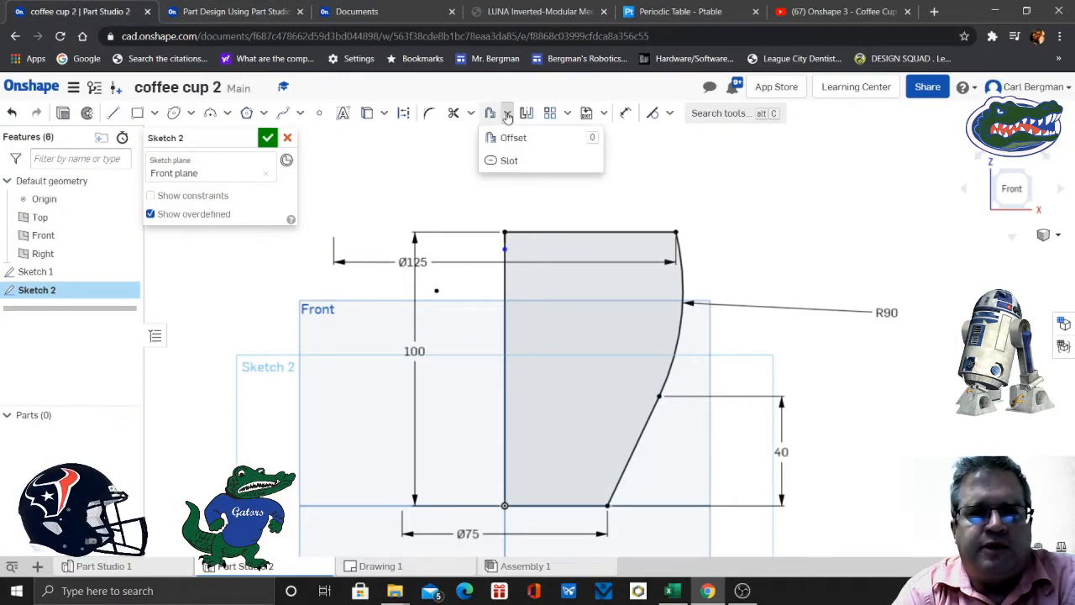
{"action": "left_click", "coordinate": [509, 137]}
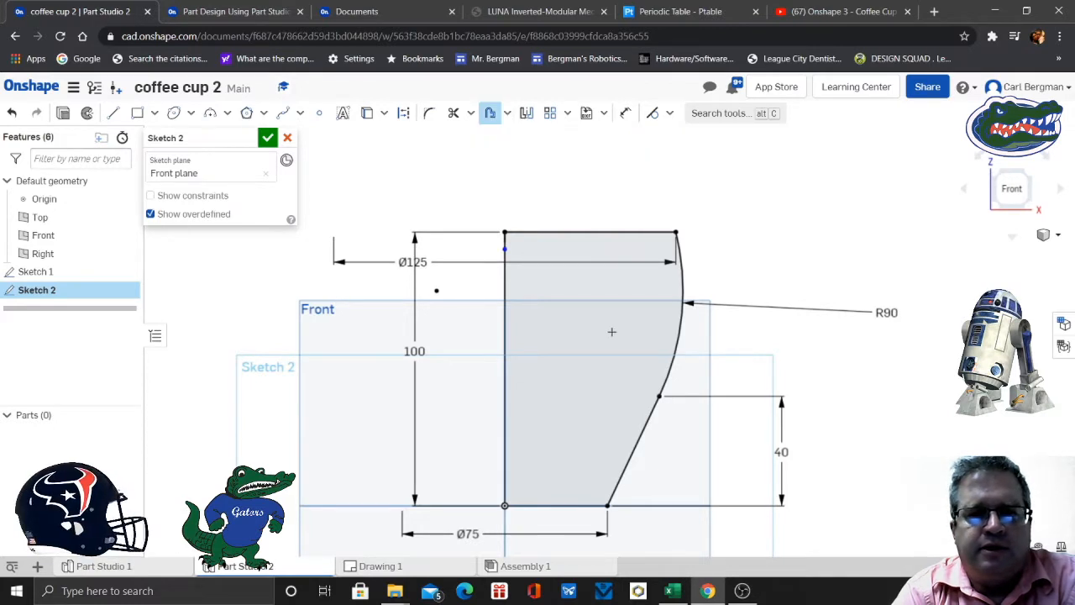
{"action": "left_click", "coordinate": [555, 506]}
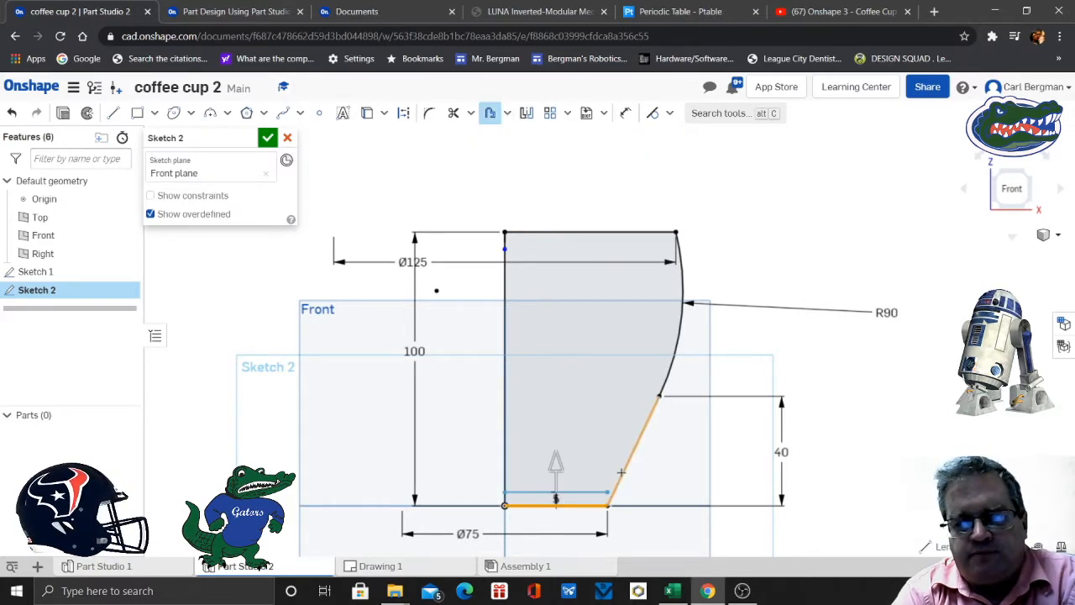
{"action": "left_click", "coordinate": [621, 472]}
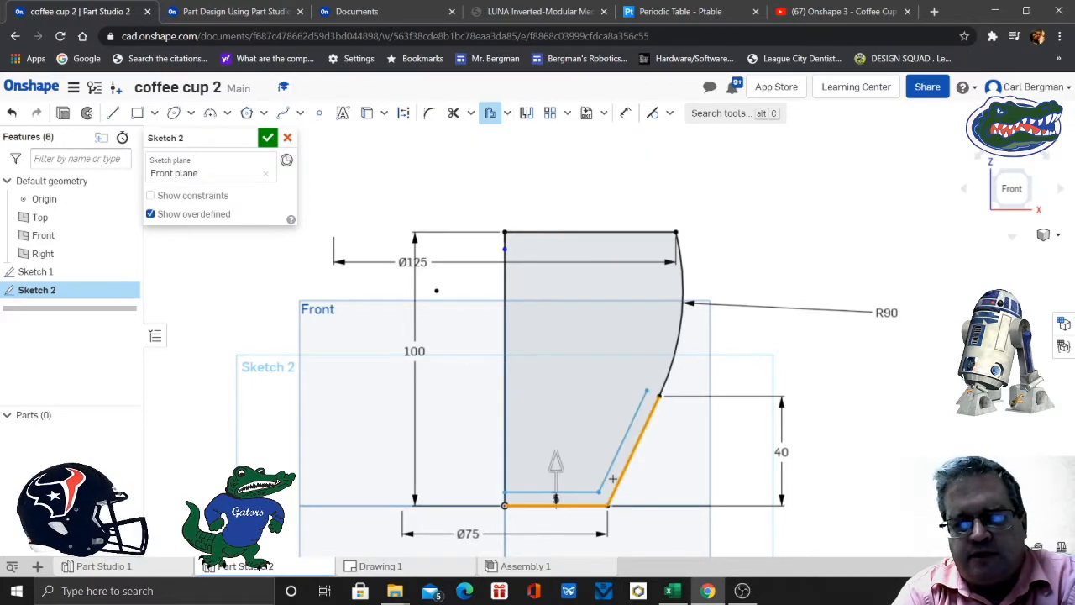
{"action": "left_click", "coordinate": [679, 340]}
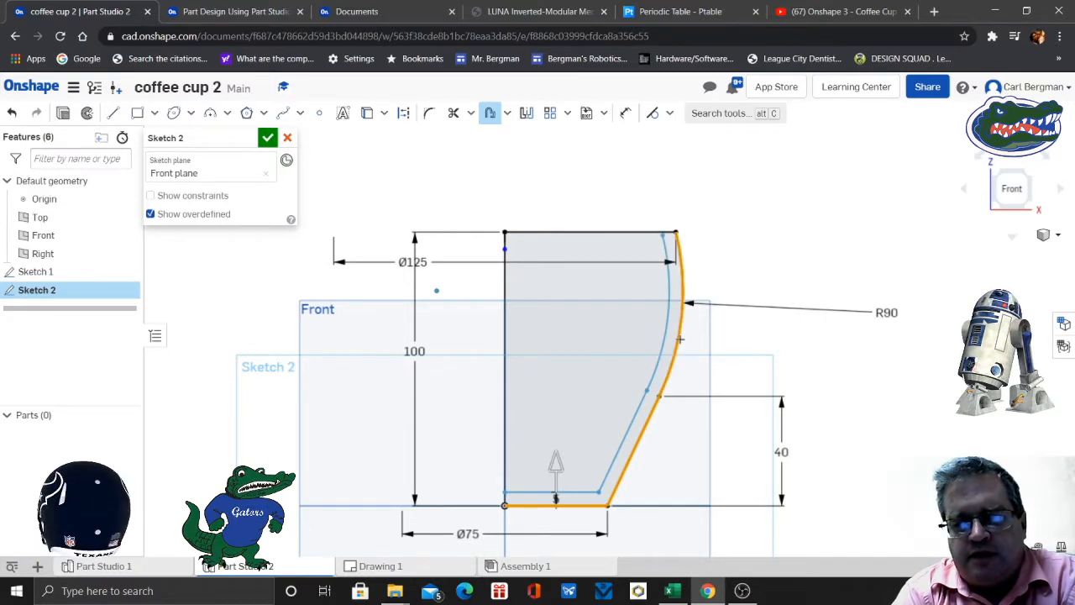
{"action": "scroll", "coordinate": [680, 339], "scroll_direction": "up", "scroll_amount": 2}
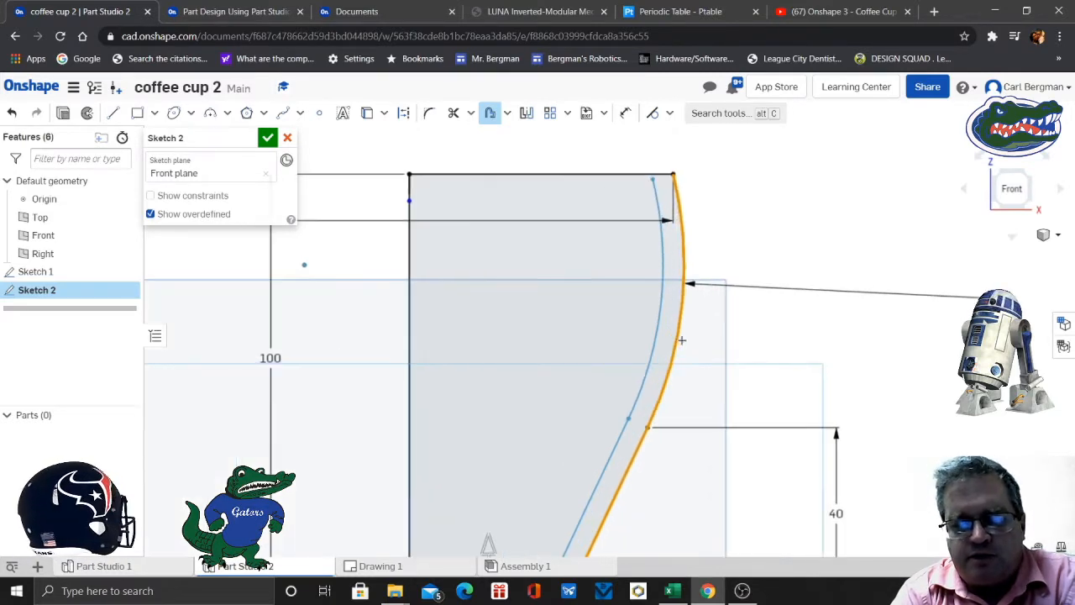
{"action": "mouse_move", "coordinate": [739, 418]}
{"action": "middle_mouse_down"}
{"action": "mouse_move", "coordinate": [771, 274]}
{"action": "mouse_move", "coordinate": [743, 348]}
{"action": "middle_mouse_up"}
{"action": "scroll", "coordinate": [771, 274], "scroll_direction": "down", "scroll_amount": 2}
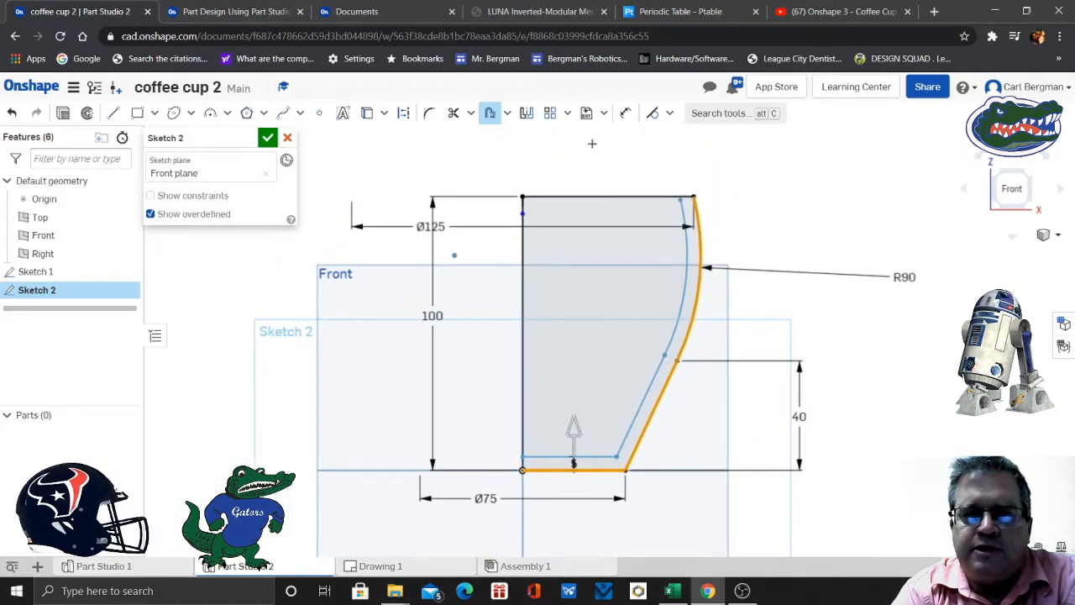
- Set the inward offset distance to 6 mm and place its dimension below the base line
{"action": "left_click", "coordinate": [490, 114]}
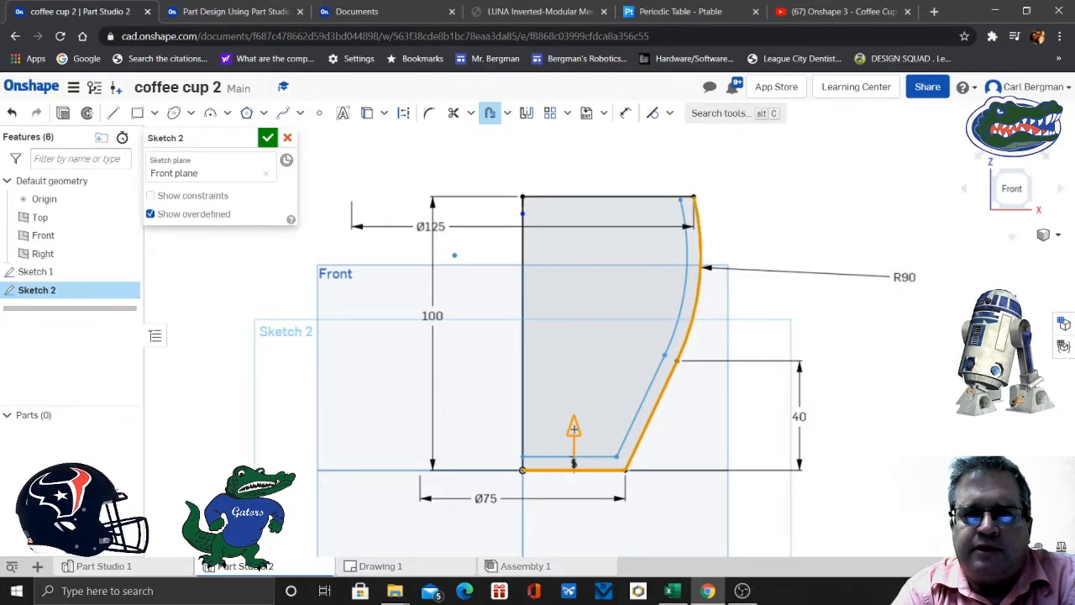
{"action": "left_click_drag", "start_coordinate": [574, 430], "coordinate": [573, 406]}
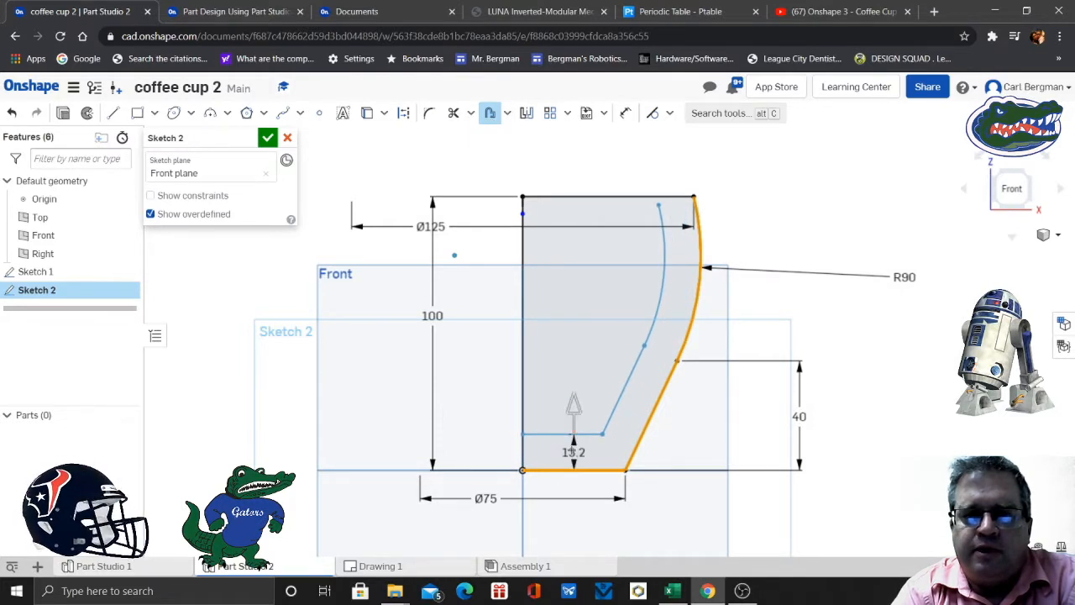
{"action": "left_click", "coordinate": [572, 452]}
{"action": "double_click", "coordinate": [574, 451]}
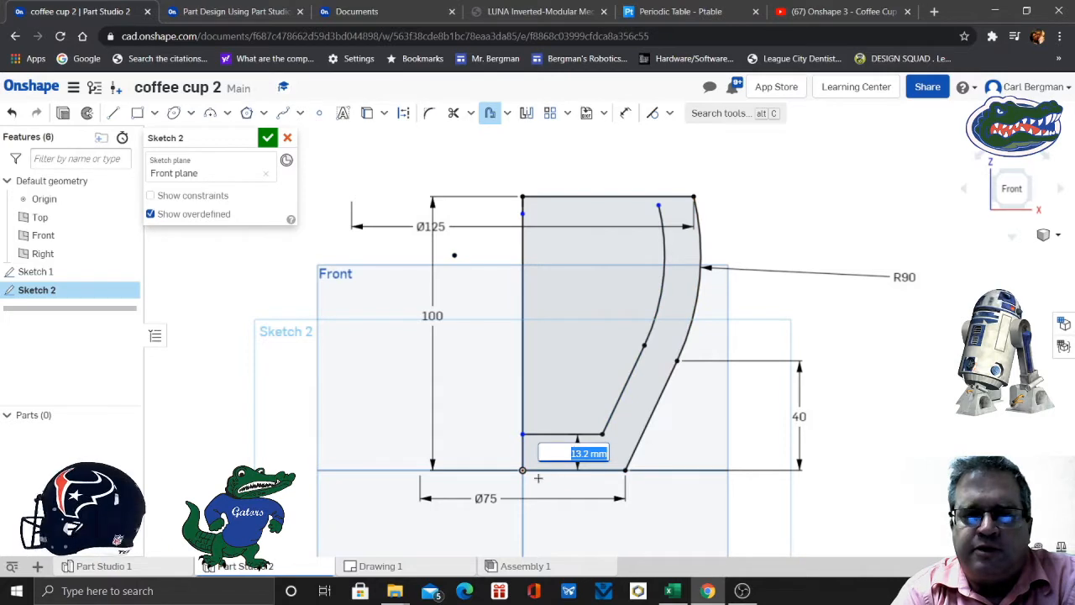
{"action": "type", "text": "6"}
{"action": "key", "text": "Return"}
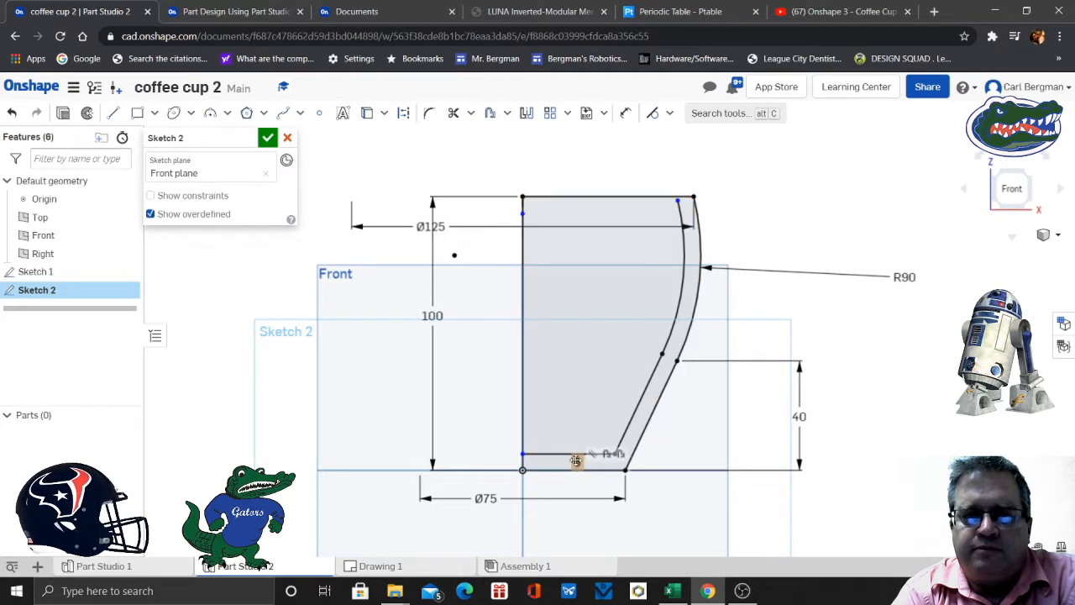
{"action": "left_click", "coordinate": [576, 460]}
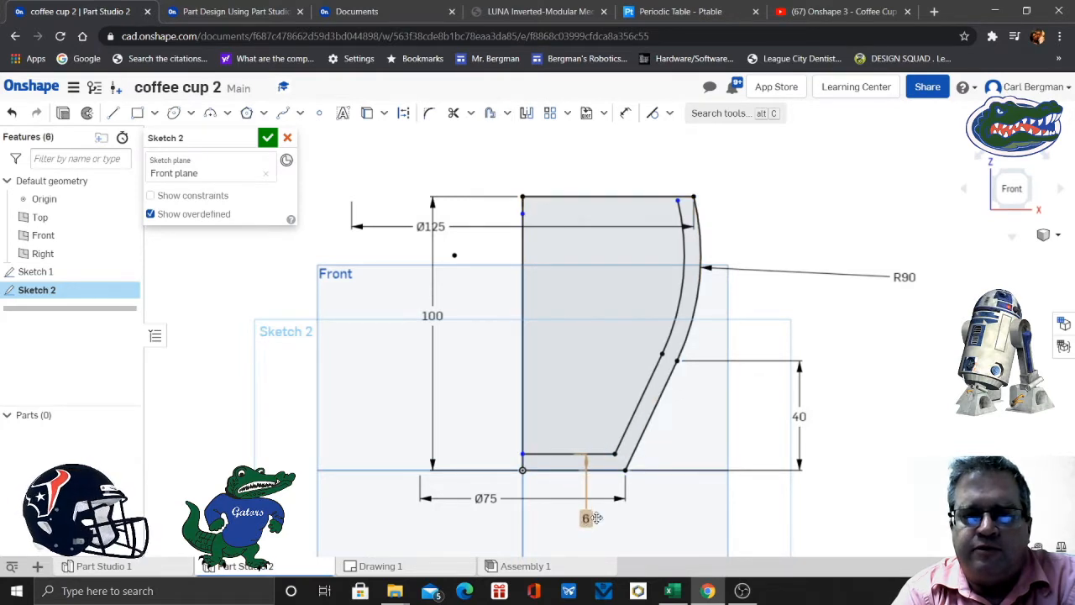
{"action": "left_click", "coordinate": [592, 519]}
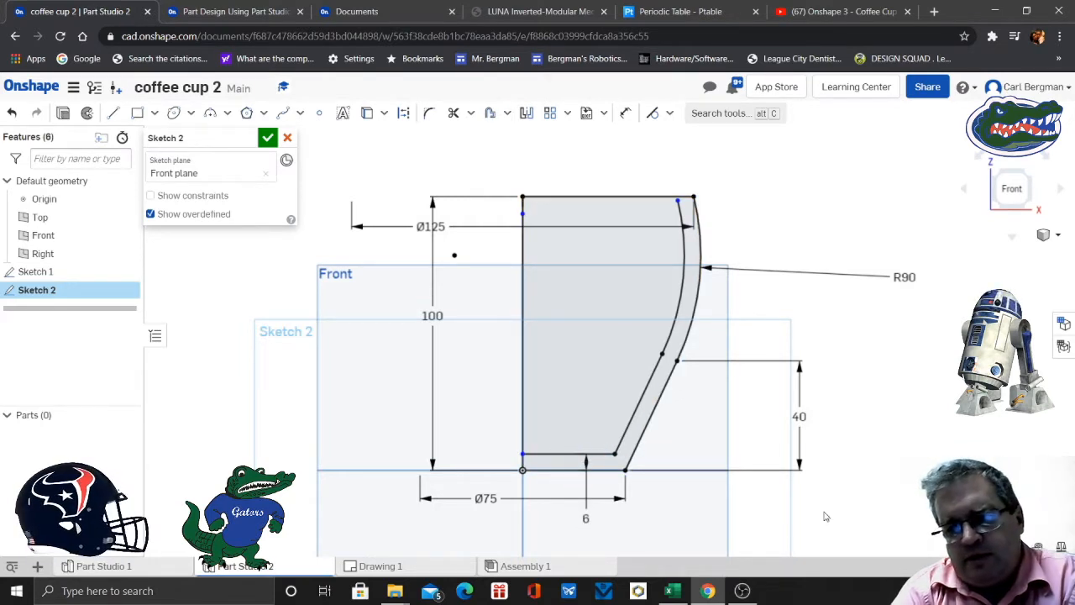
- Make the upper endpoint of the inner offset arc coincident with the profile's top horizontal line
{"action": "scroll", "coordinate": [876, 383], "scroll_direction": "up", "scroll_amount": 5}
{"action": "mouse_move", "coordinate": [634, 198]}
{"action": "middle_mouse_down"}
{"action": "mouse_move", "coordinate": [734, 355]}
{"action": "mouse_move", "coordinate": [792, 516]}
{"action": "middle_mouse_up"}
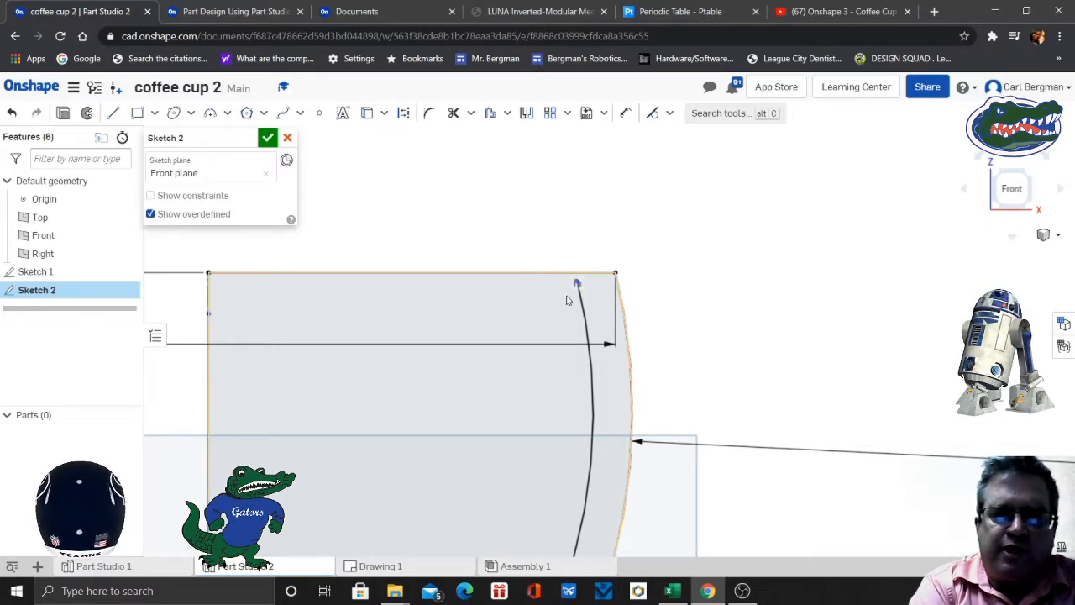
{"action": "scroll", "coordinate": [522, 296], "scroll_direction": "up", "scroll_amount": 2}
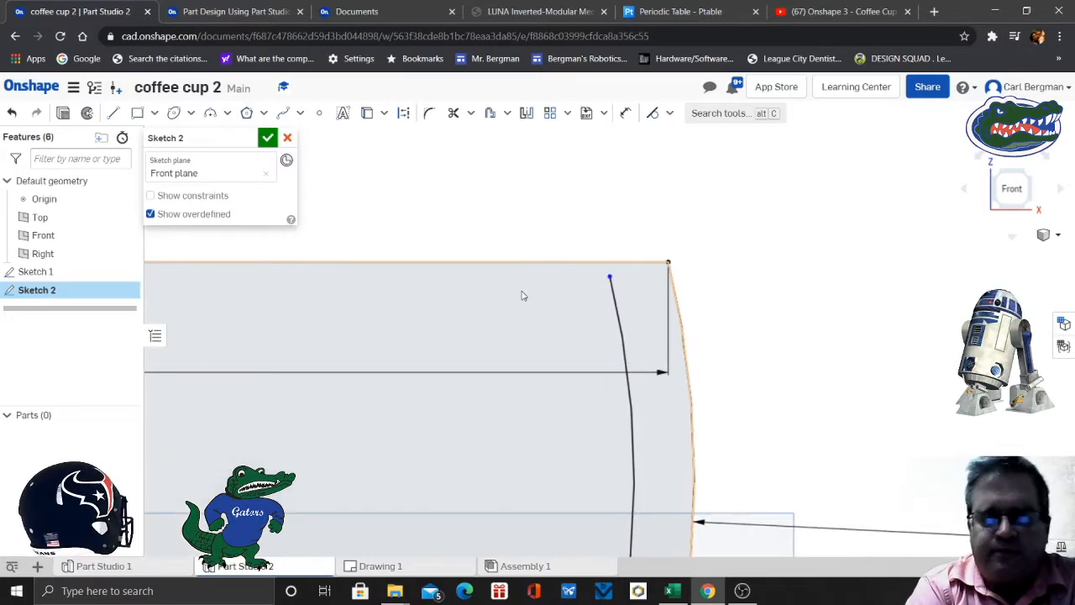
{"action": "left_click", "coordinate": [611, 279]}
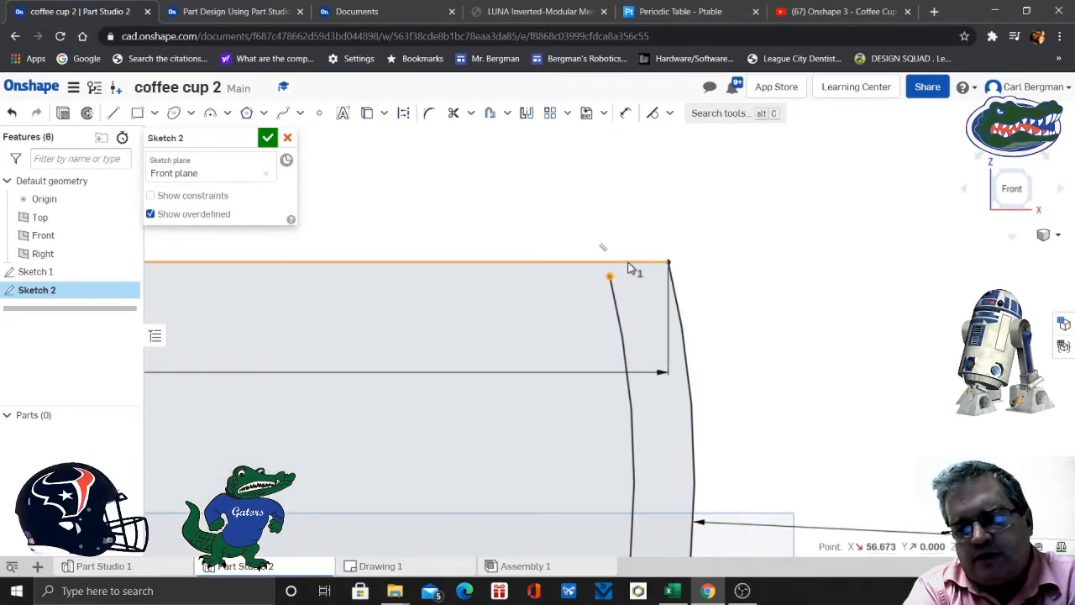
{"action": "left_click", "coordinate": [634, 267]}
{"action": "left_click", "coordinate": [669, 113]}
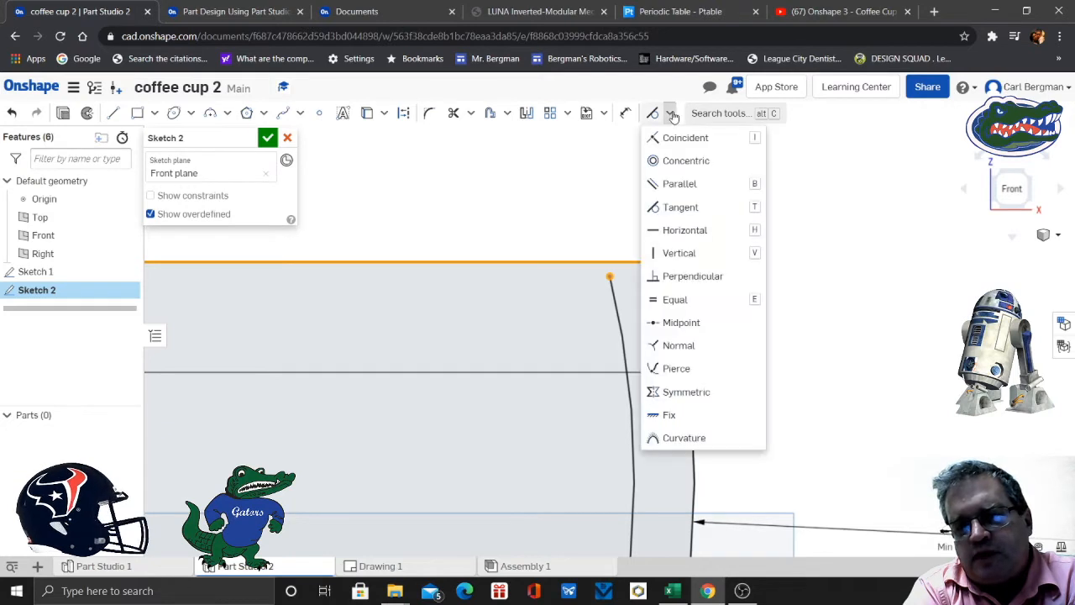
{"action": "left_click", "coordinate": [683, 140]}
- Make the inner end of the offset base line coincident with the vertical line through the origin
{"action": "scroll", "coordinate": [773, 278], "scroll_direction": "down", "scroll_amount": 5}
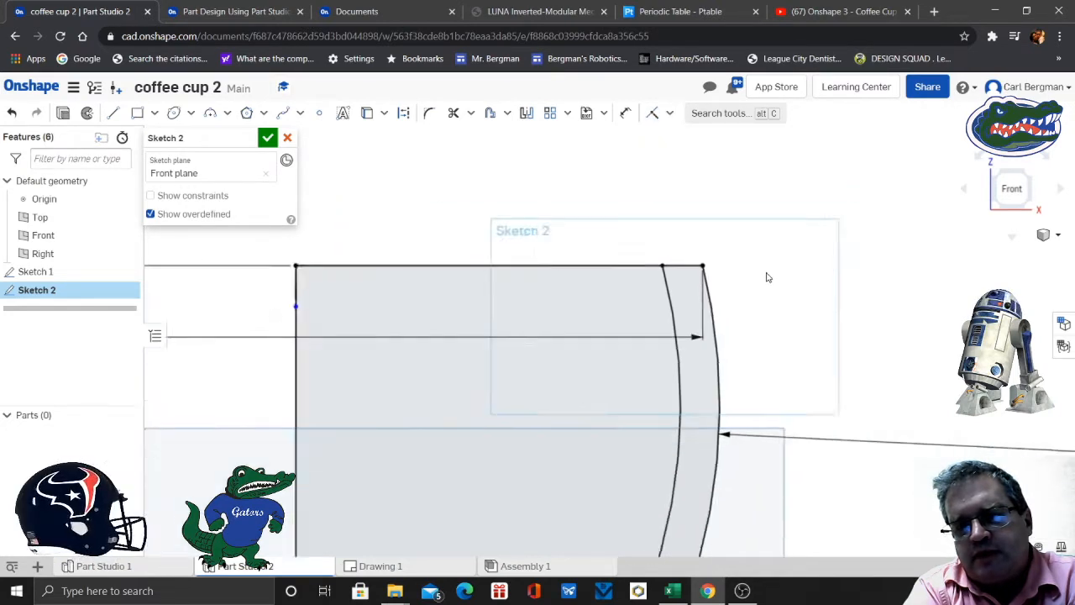
{"action": "left_click", "coordinate": [561, 433]}
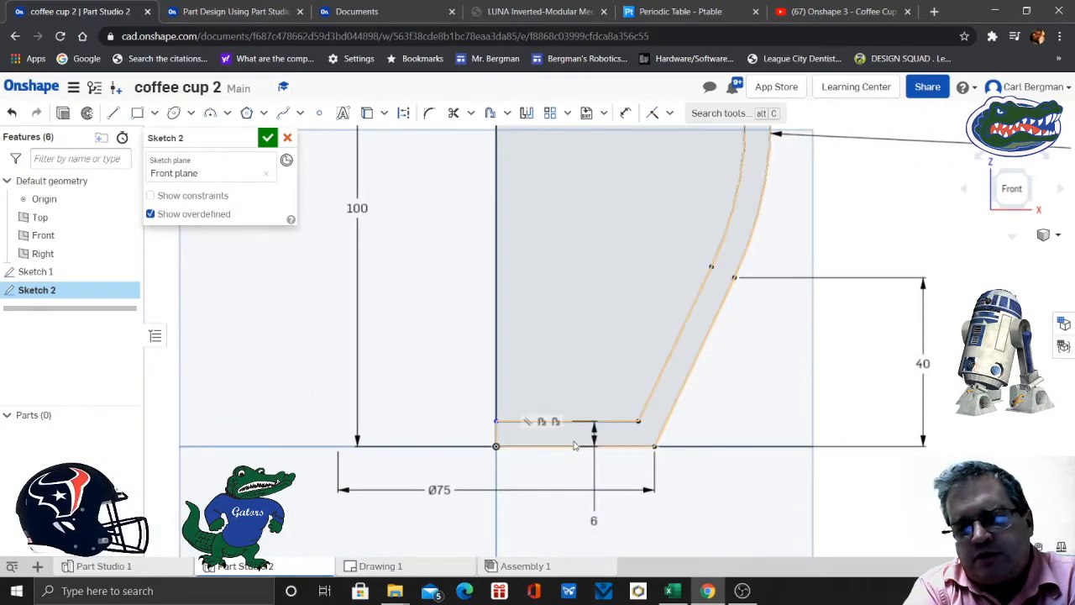
{"action": "scroll", "coordinate": [574, 438], "scroll_direction": "down", "scroll_amount": 4}
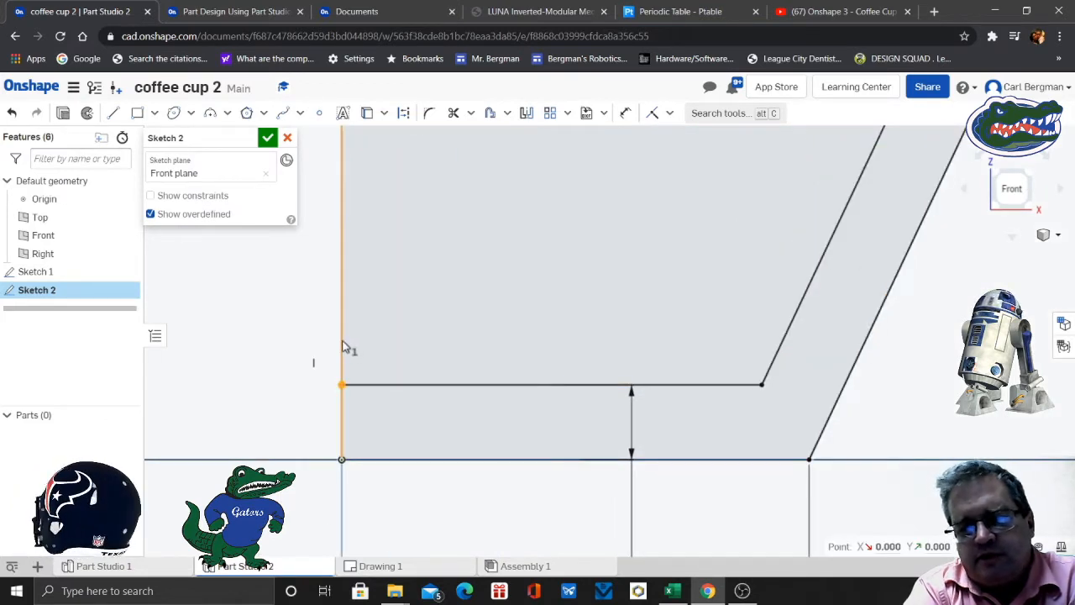
{"action": "left_click", "coordinate": [654, 116]}
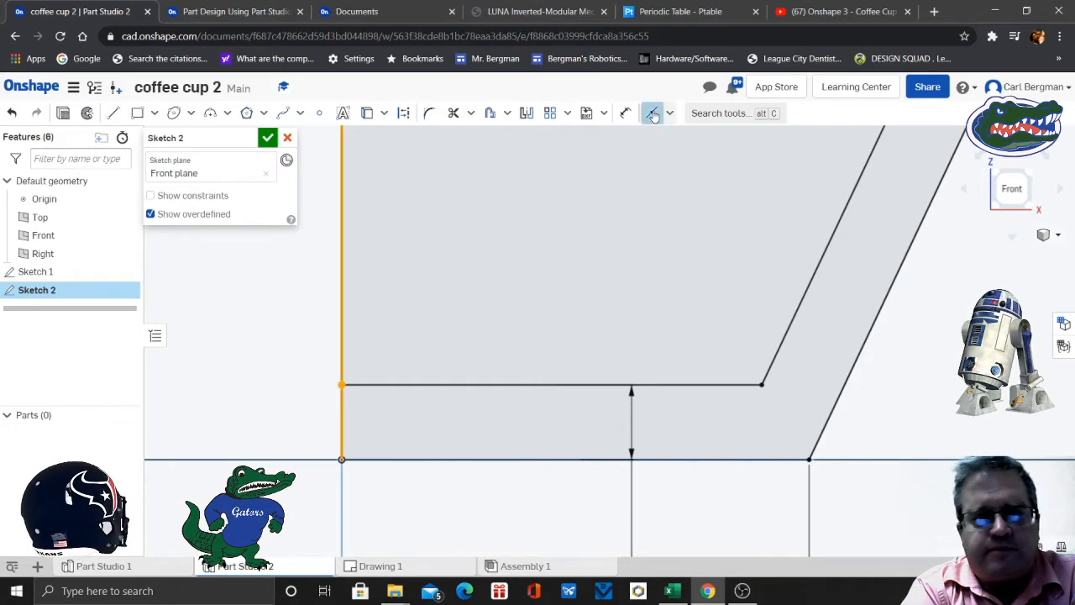
- Display the sketch constraints to check those on the whole cup profile, and hide them again
{"action": "left_click", "coordinate": [150, 194]}
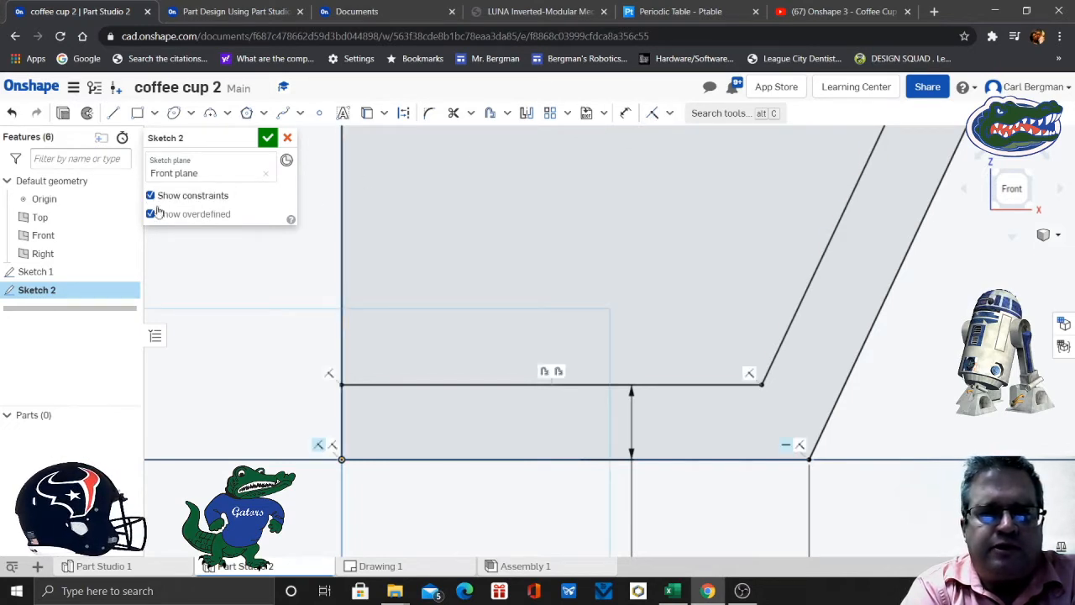
{"action": "scroll", "coordinate": [915, 386], "scroll_direction": "down", "scroll_amount": 6}
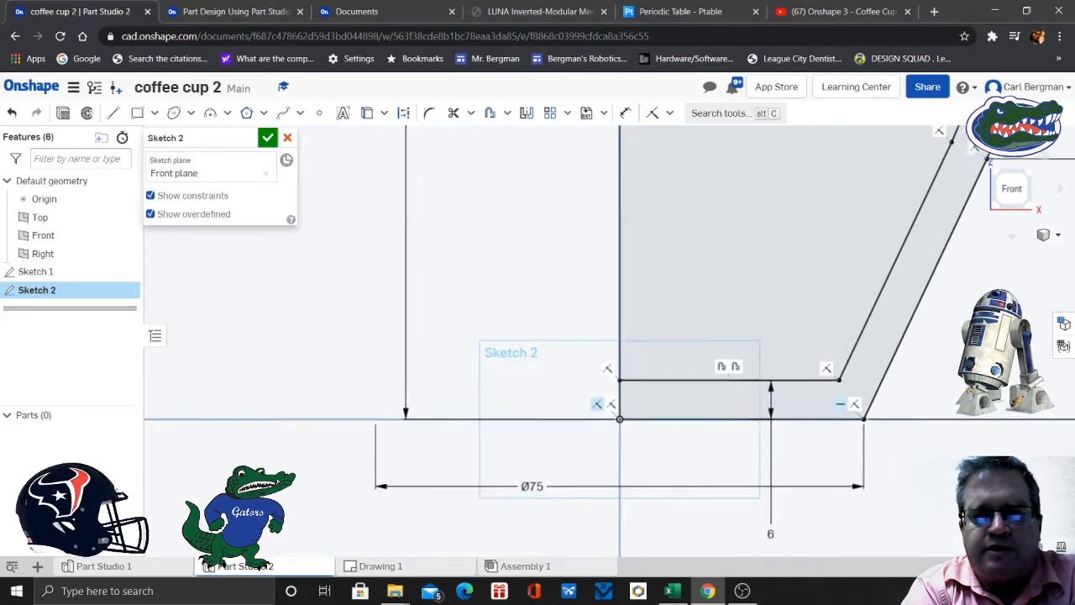
{"action": "middle_click_drag", "start_coordinate": [696, 472], "coordinate": [606, 476]}
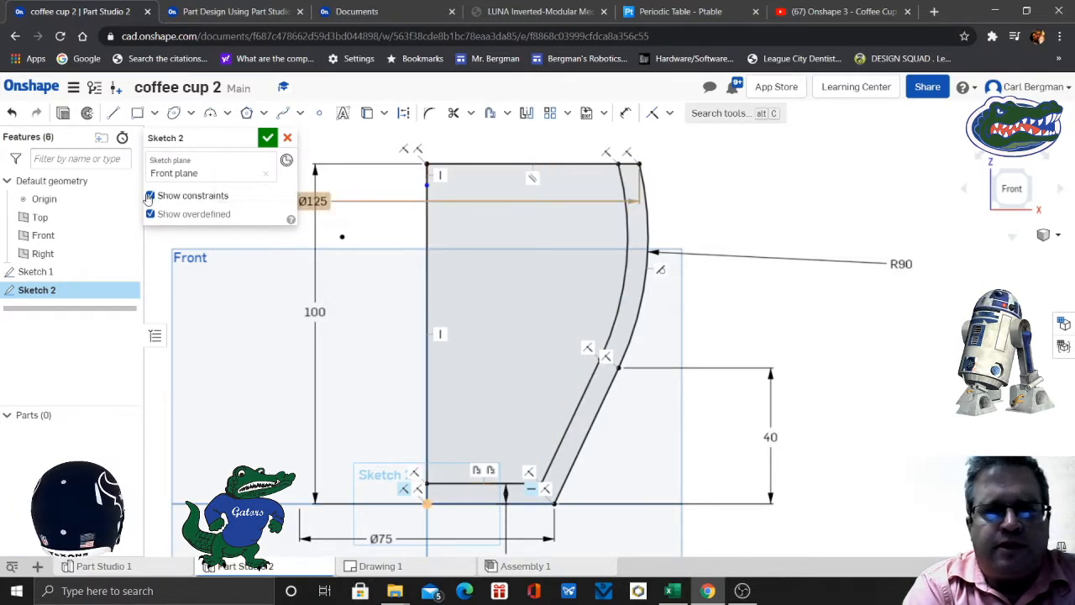
{"action": "left_click", "coordinate": [151, 196]}
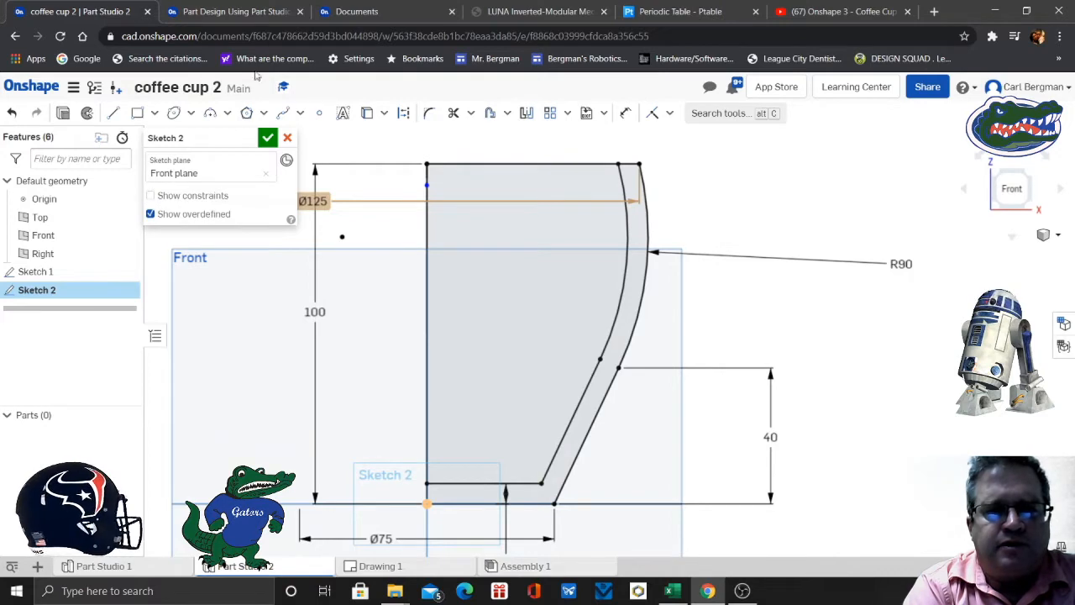
- Consult slide 5 of the Coffee Cup exercise, and in the Part Studio rename the cup sketch as main sketch and accept it
{"action": "left_click", "coordinate": [231, 11]}
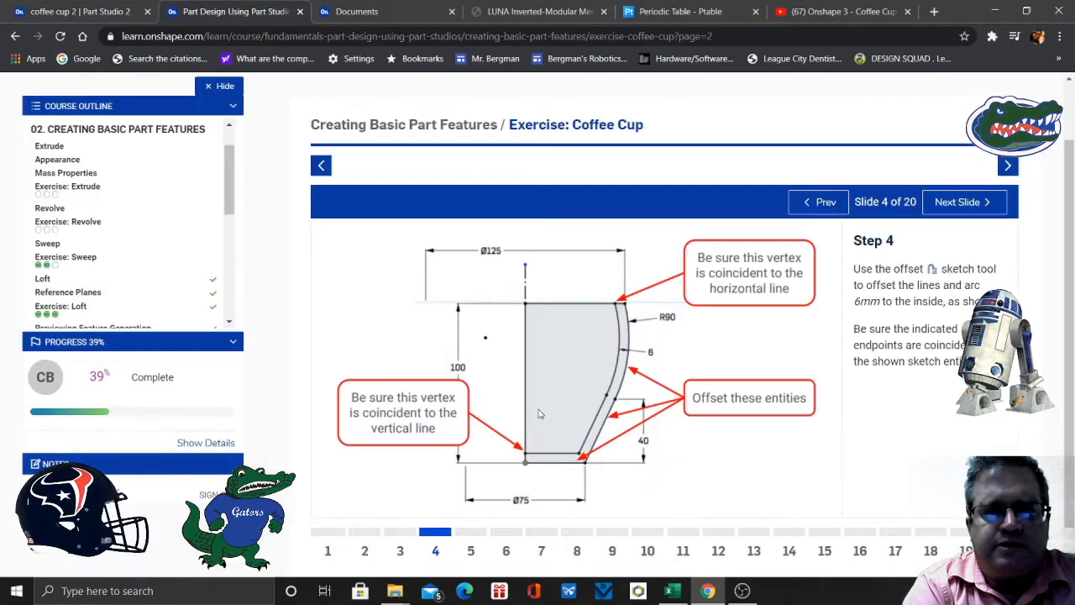
{"action": "left_click", "coordinate": [471, 551]}
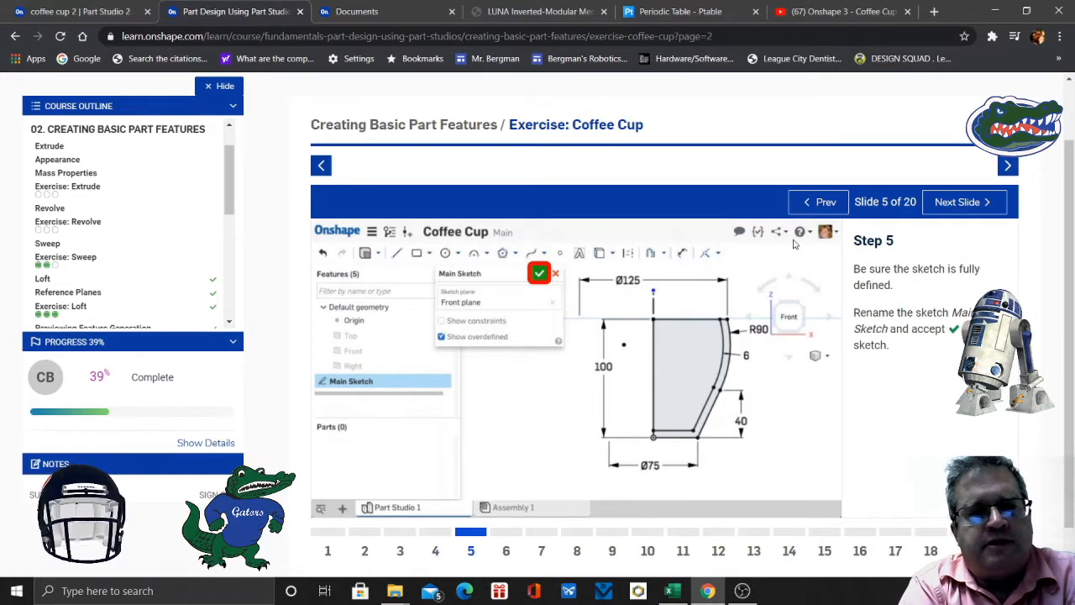
{"action": "left_click", "coordinate": [80, 12]}
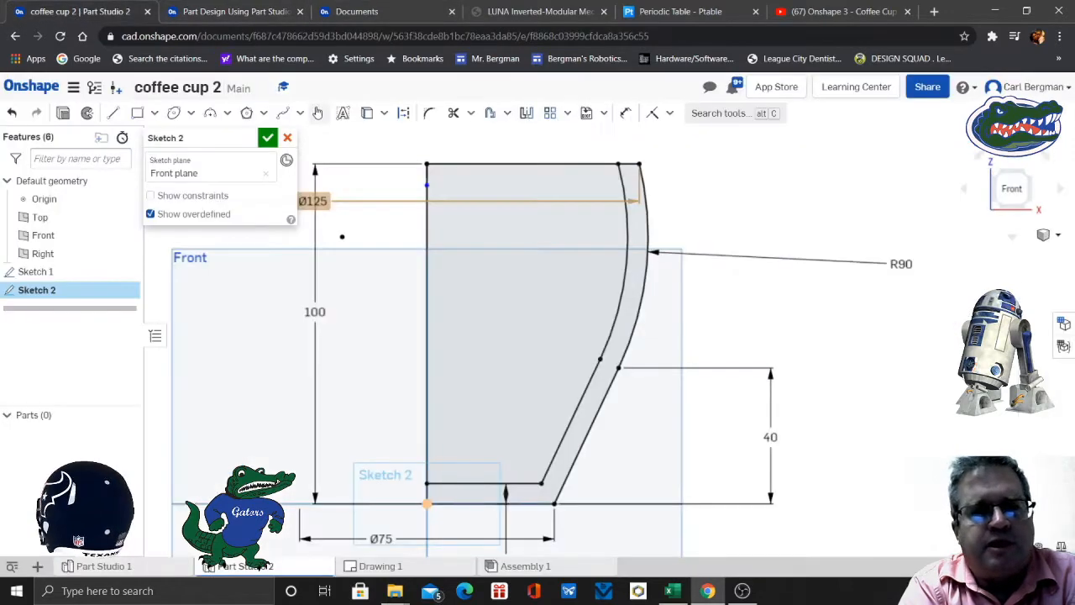
{"action": "left_click", "coordinate": [249, 139]}
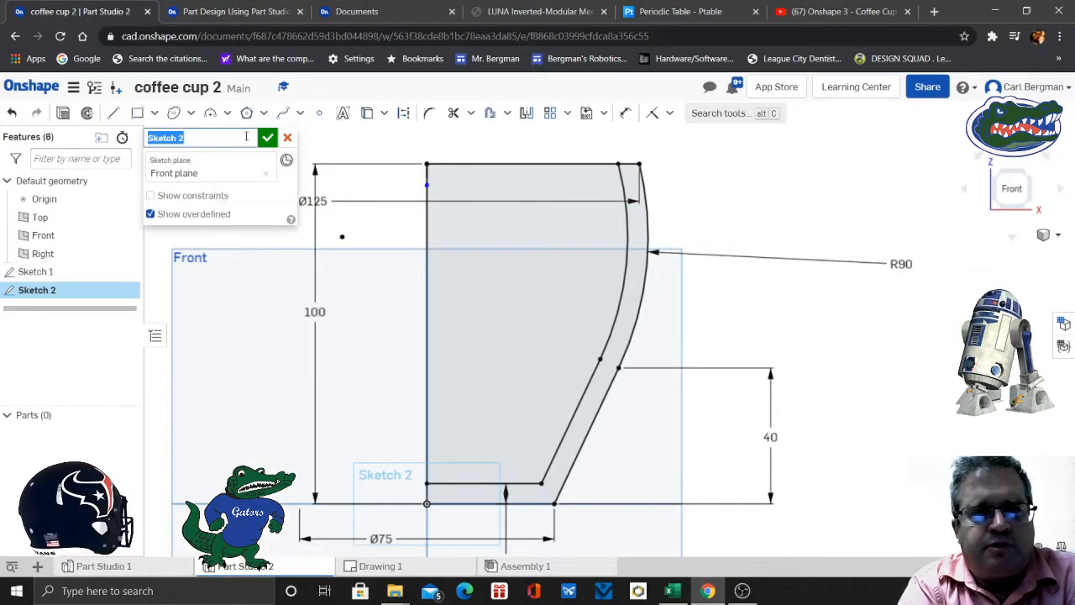
{"action": "type", "text": "main s"}
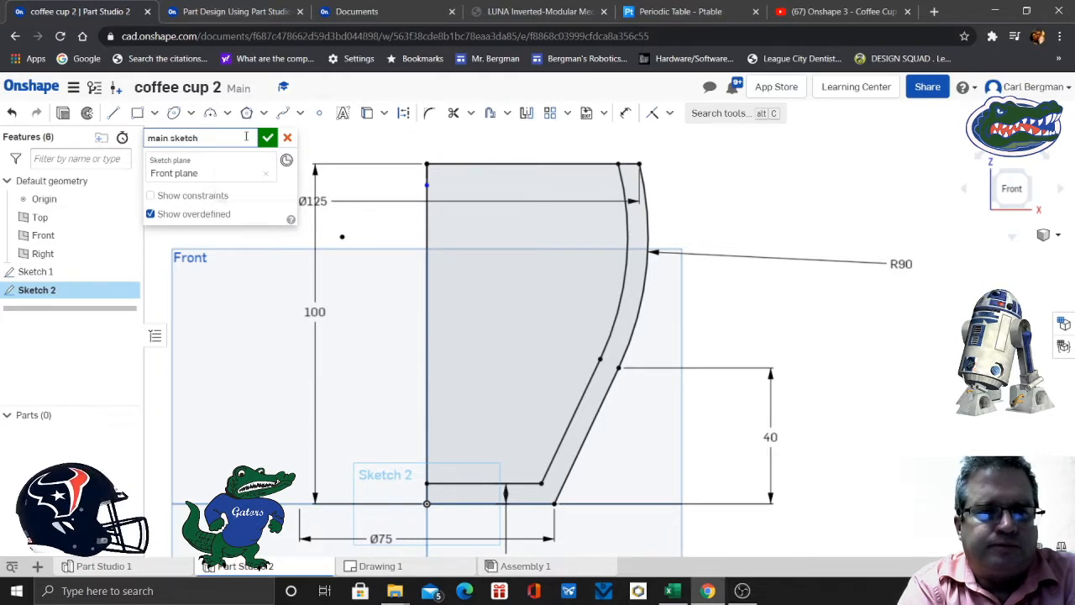
{"action": "left_click", "coordinate": [267, 137]}
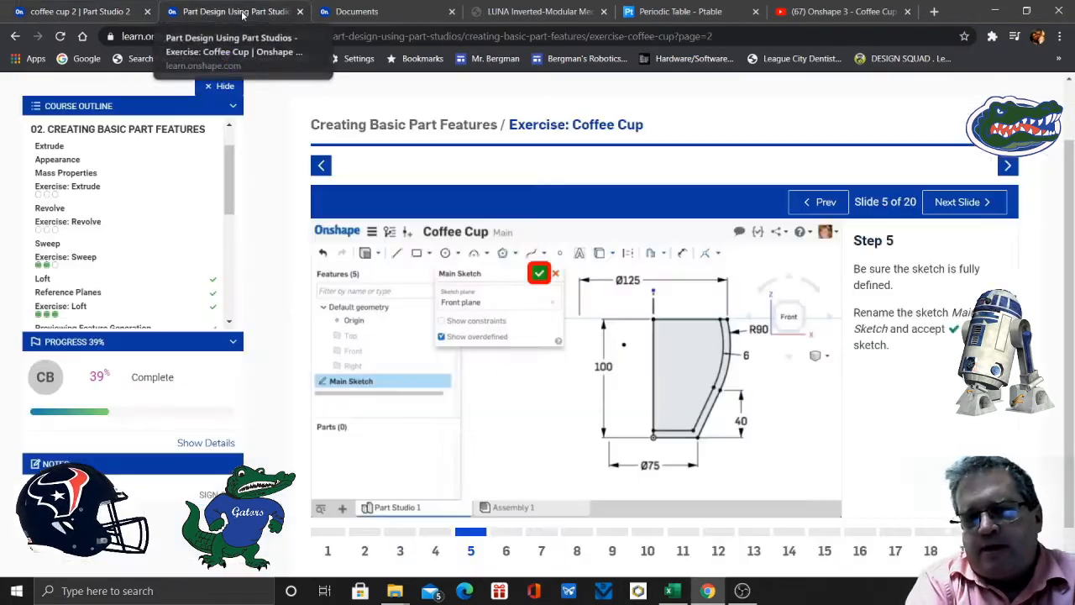
- Read slide 6 of the exercise for the solid Revolve settings and return to the cup Part Studio
{"action": "left_click", "coordinate": [241, 11]}
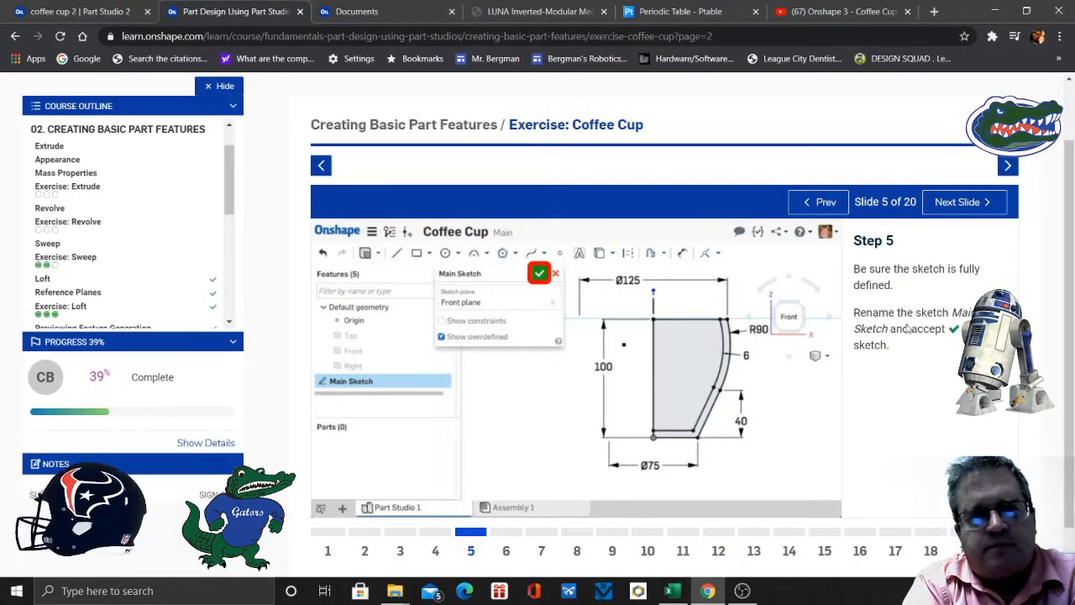
{"action": "left_click", "coordinate": [509, 553]}
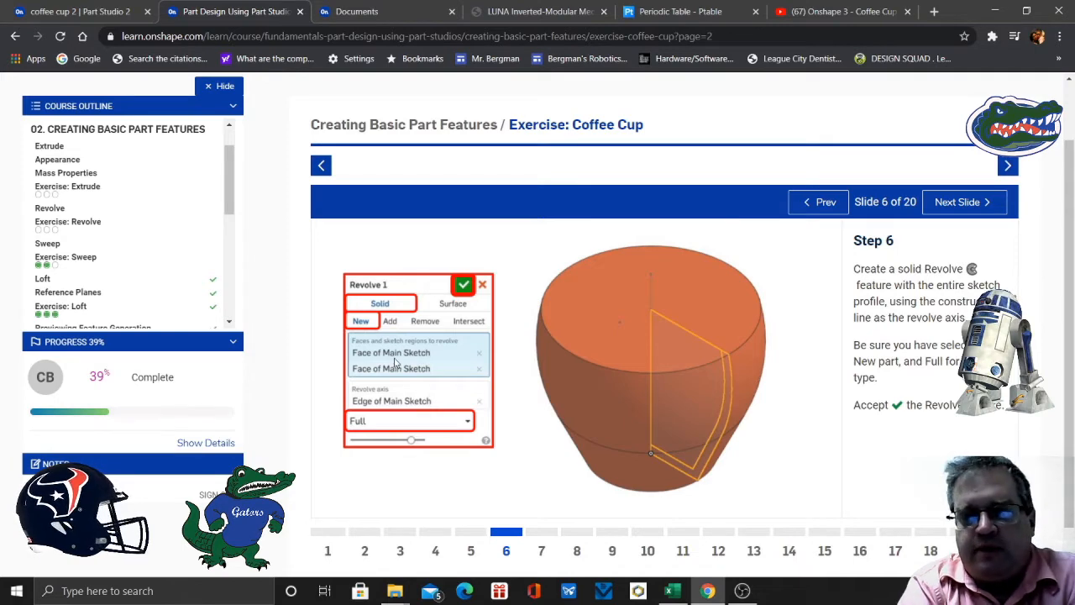
{"action": "left_click", "coordinate": [114, 12]}
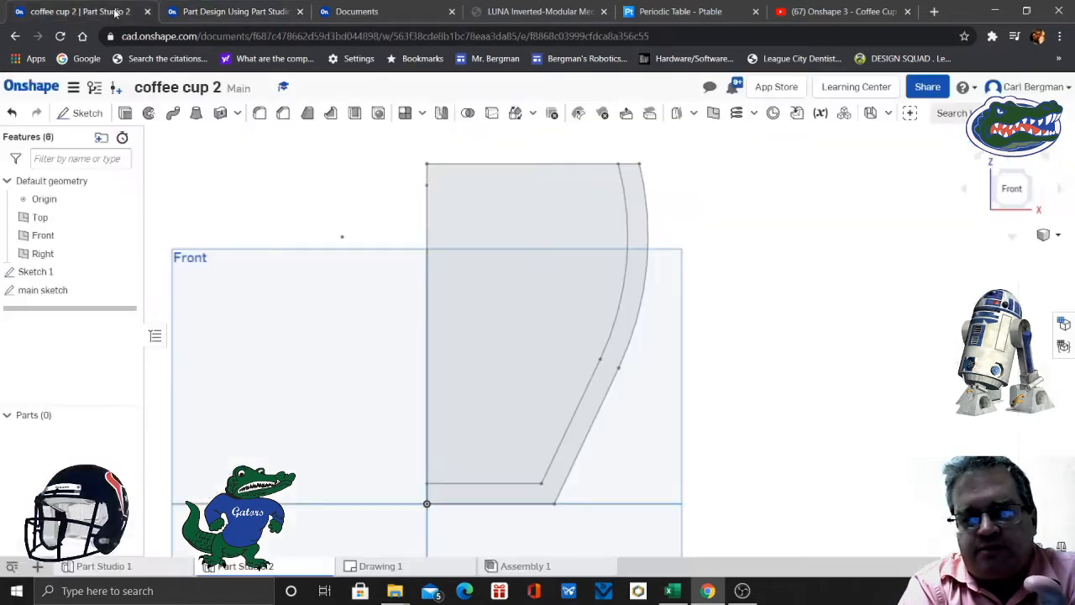
{"action": "scroll", "coordinate": [277, 228], "scroll_direction": "down", "scroll_amount": 1}
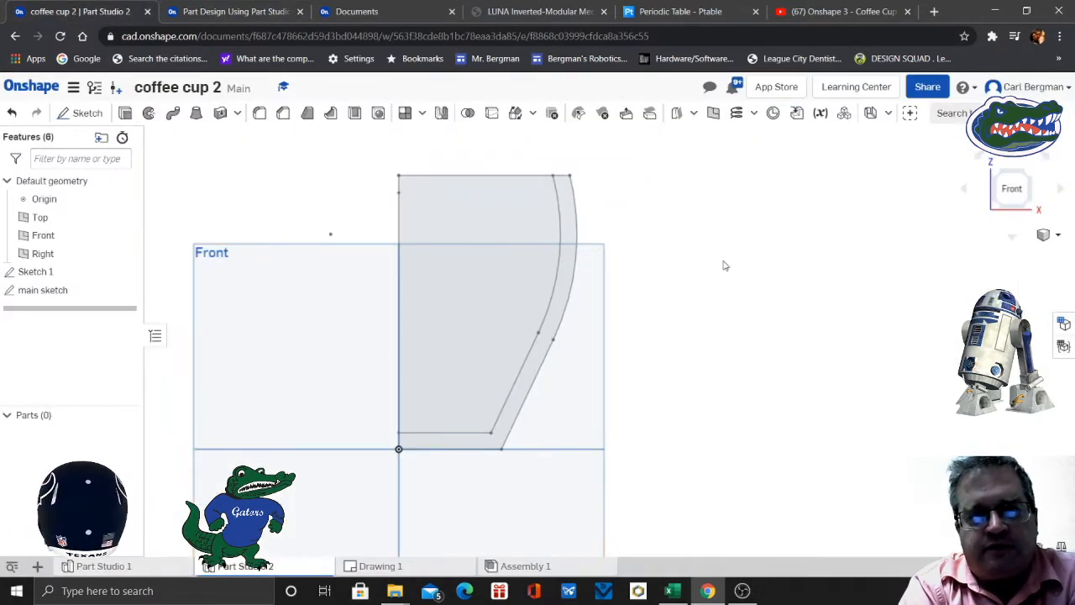
{"action": "scroll", "coordinate": [724, 266], "scroll_direction": "down", "scroll_amount": 1}
{"action": "middle_click_drag", "start_coordinate": [724, 265], "coordinate": [695, 355]}
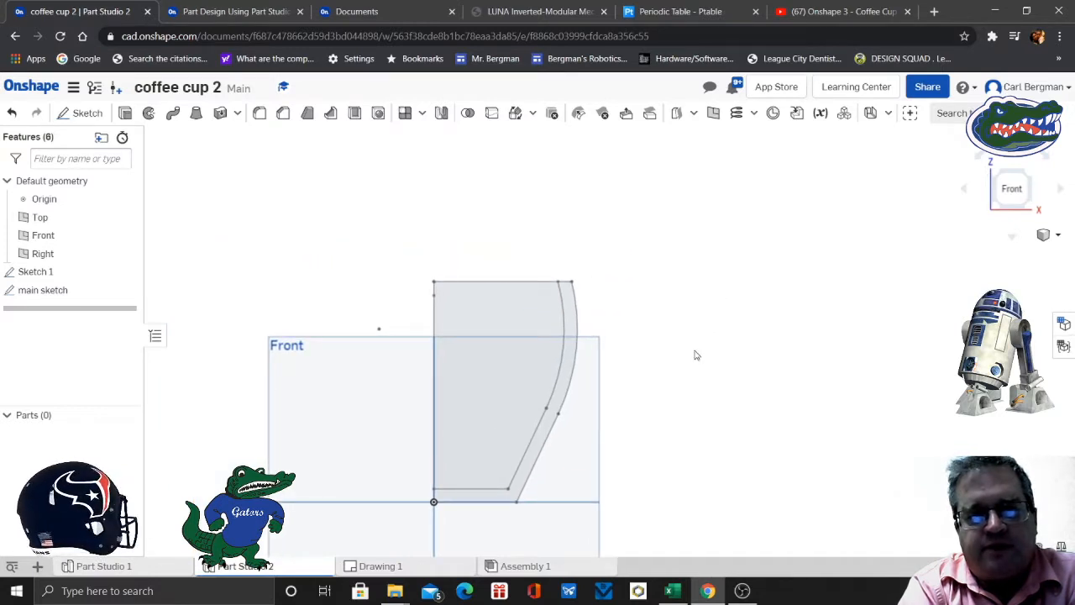
{"action": "left_click", "coordinate": [149, 114]}
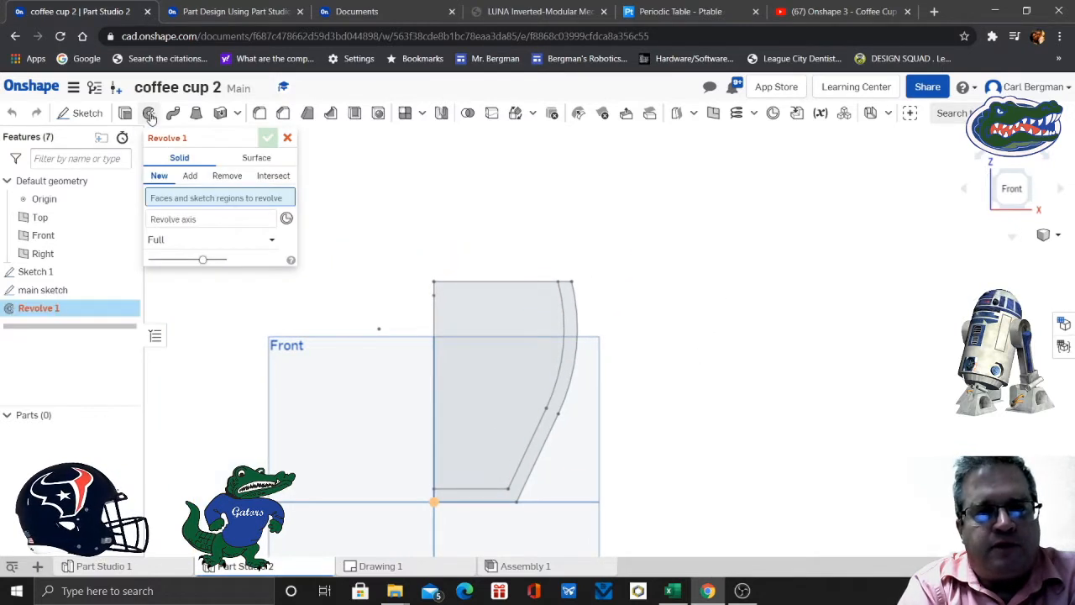
{"action": "left_click", "coordinate": [508, 322]}
{"action": "left_click", "coordinate": [574, 319]}
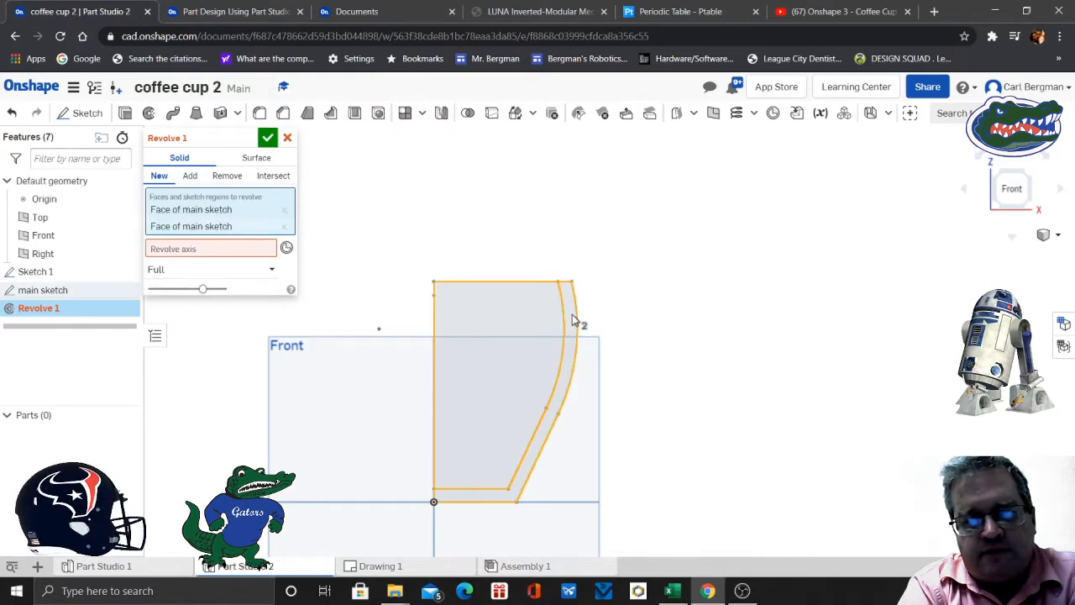
{"action": "left_click", "coordinate": [227, 250]}
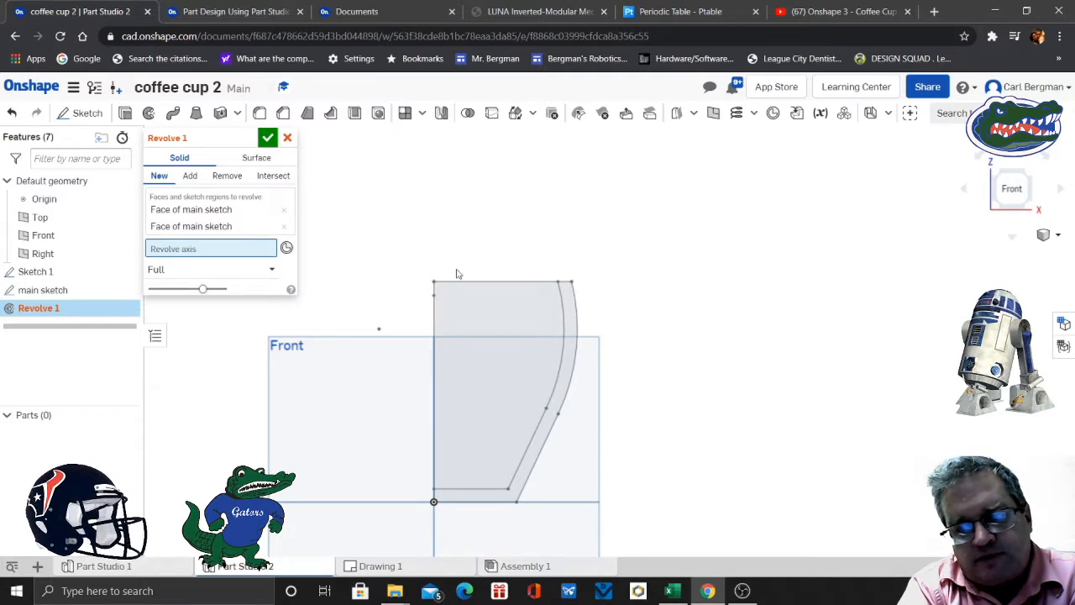
{"action": "left_click", "coordinate": [287, 138]}
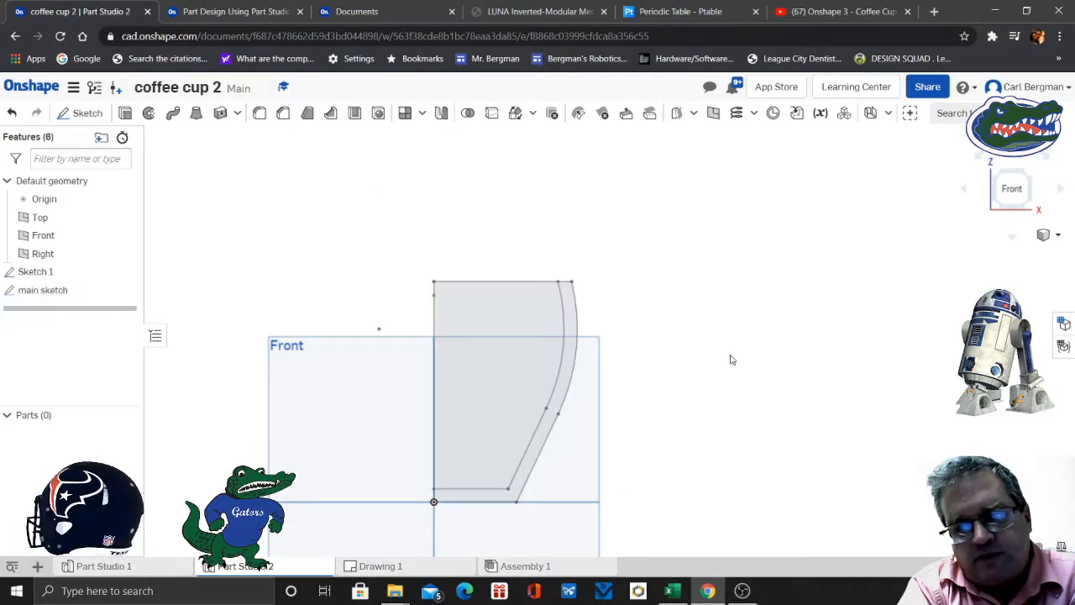
- Return to the straight front view and reopen the main sketch for editing
{"action": "scroll", "coordinate": [731, 360], "scroll_direction": "down", "scroll_amount": 3}
{"action": "scroll", "coordinate": [731, 359], "scroll_direction": "up", "scroll_amount": 2}
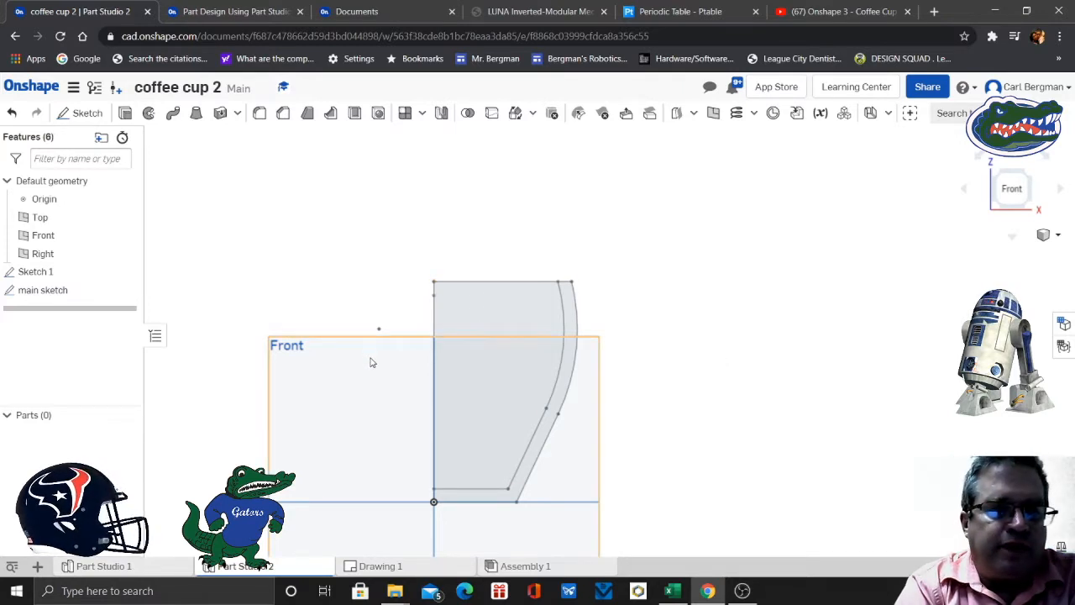
{"action": "right_click_drag", "start_coordinate": [372, 362], "coordinate": [454, 369]}
{"action": "mouse_move", "coordinate": [388, 362]}
{"action": "right_mouse_down"}
{"action": "mouse_move", "coordinate": [388, 350]}
{"action": "mouse_move", "coordinate": [363, 360]}
{"action": "mouse_move", "coordinate": [369, 371]}
{"action": "right_mouse_up"}
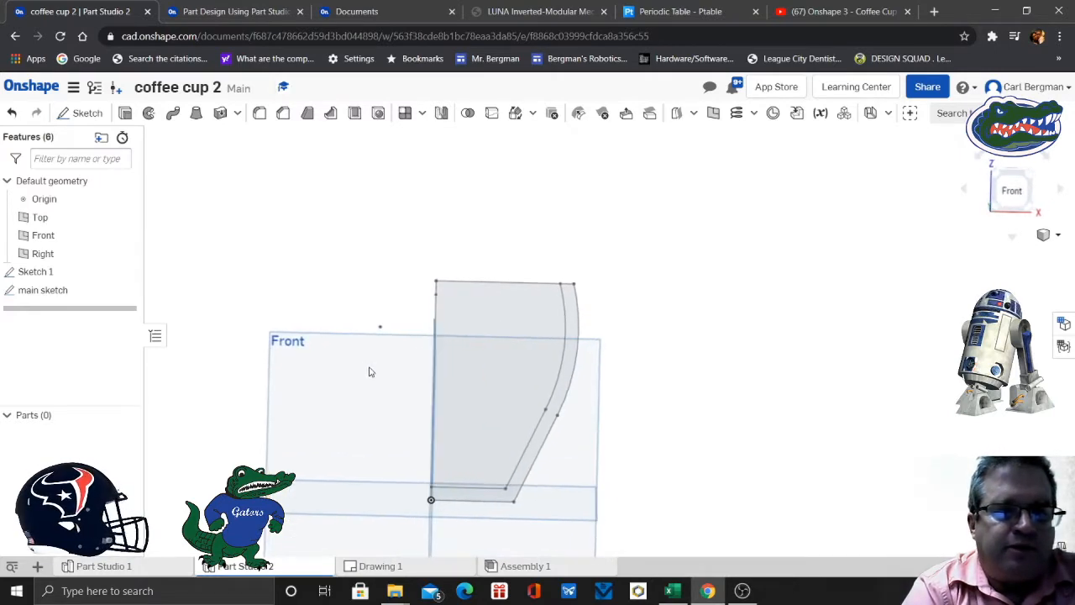
{"action": "left_click", "coordinate": [1012, 190]}
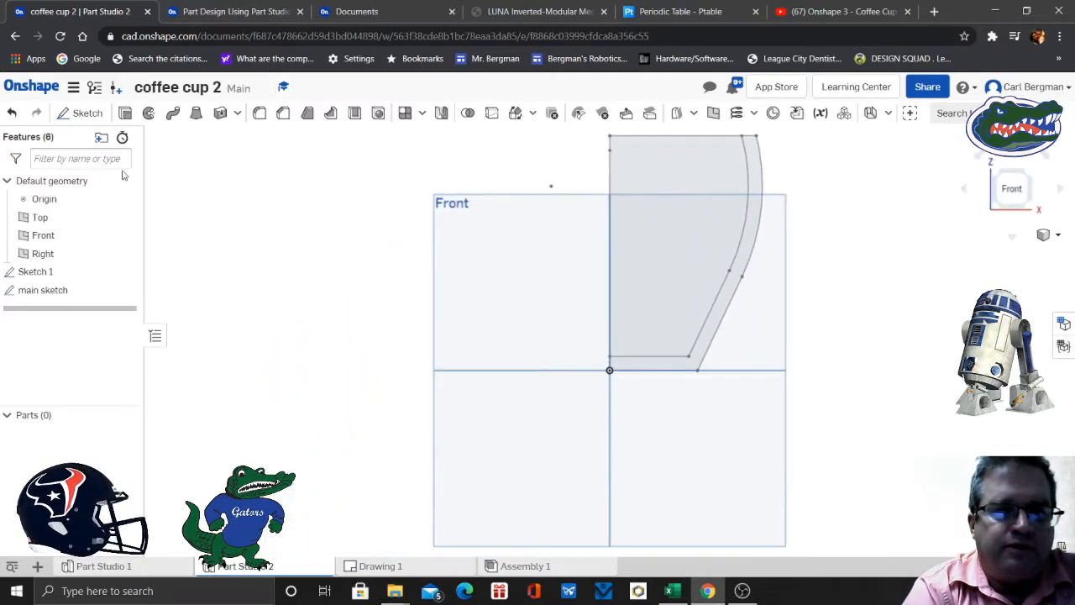
{"action": "left_click", "coordinate": [63, 292]}
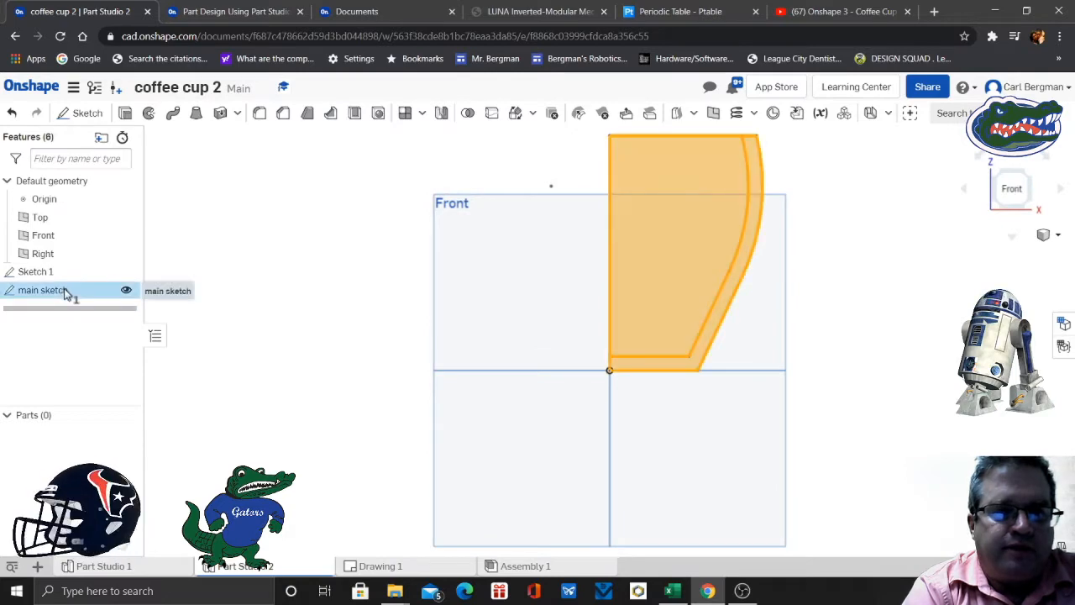
{"action": "right_click", "coordinate": [62, 292]}
{"action": "left_click", "coordinate": [84, 314]}
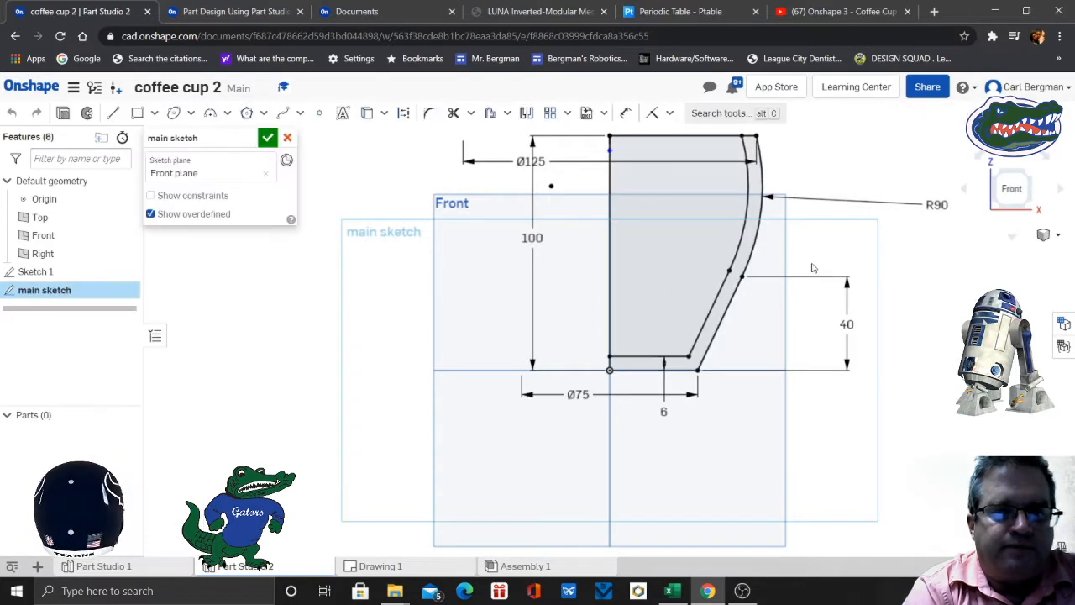
- Sketch a vertical line about 38 mm long upward from the upper end of the cup profile's centre line
{"action": "mouse_move", "coordinate": [877, 243]}
{"action": "middle_mouse_down"}
{"action": "mouse_move", "coordinate": [727, 351]}
{"action": "mouse_move", "coordinate": [736, 373]}
{"action": "middle_mouse_up"}
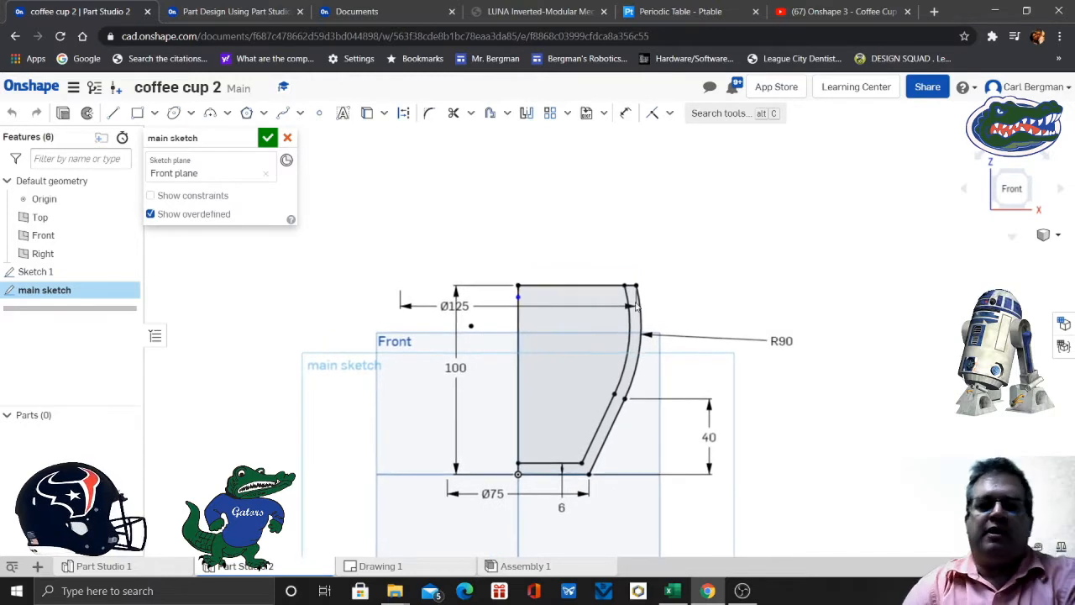
{"action": "left_click", "coordinate": [113, 113]}
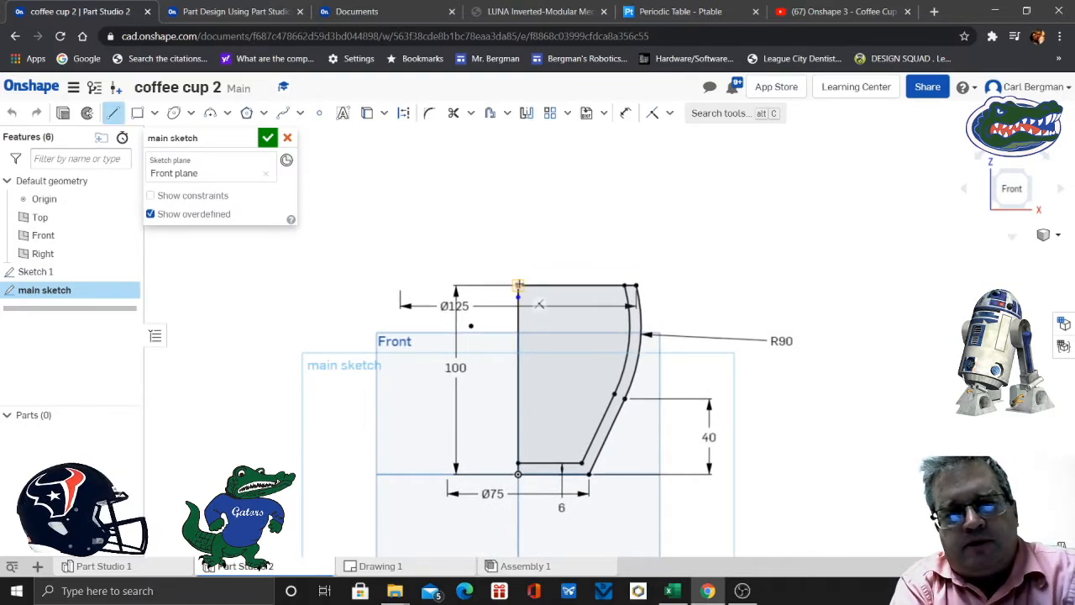
{"action": "left_click", "coordinate": [518, 285]}
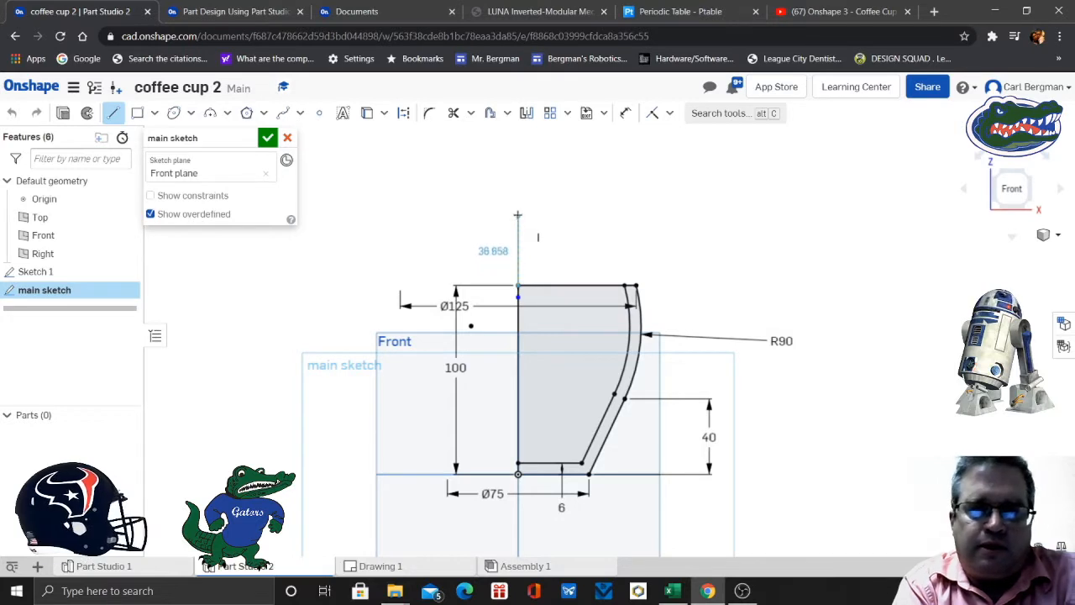
{"action": "left_click", "coordinate": [539, 220]}
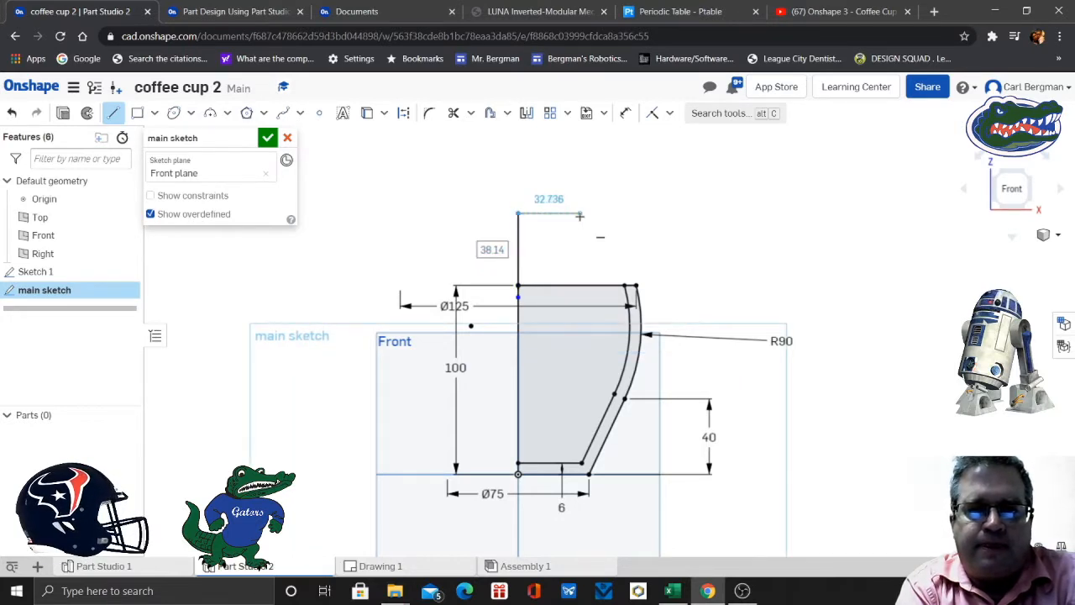
{"action": "key", "text": "Escape"}
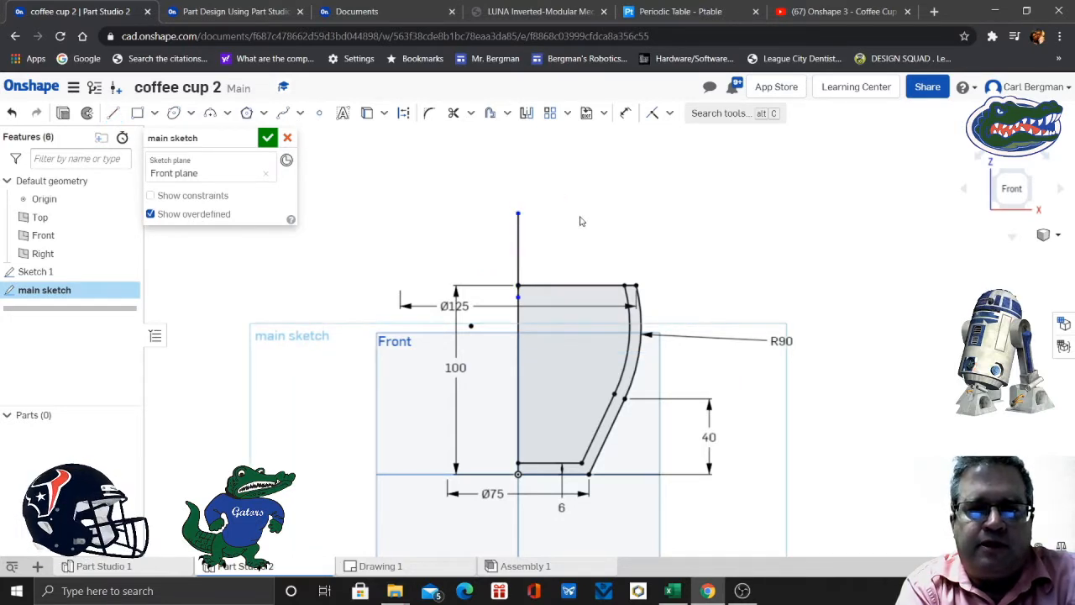
- Convert the new vertical line to construction geometry and accept the main sketch
{"action": "left_click", "coordinate": [521, 252]}
{"action": "left_click", "coordinate": [403, 112]}
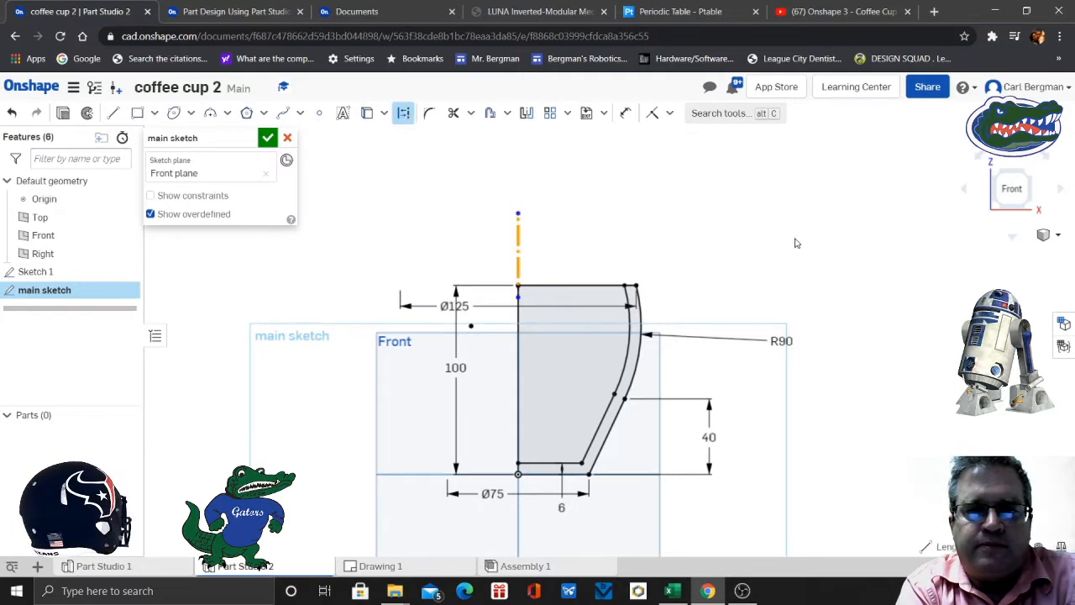
{"action": "key", "text": "Escape"}
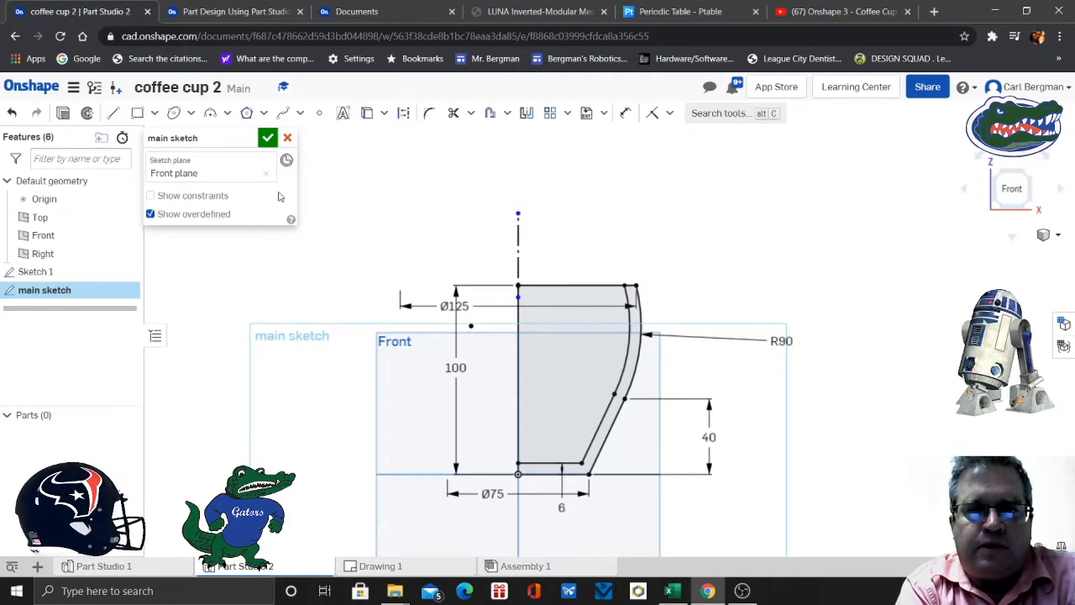
{"action": "left_click", "coordinate": [267, 137]}
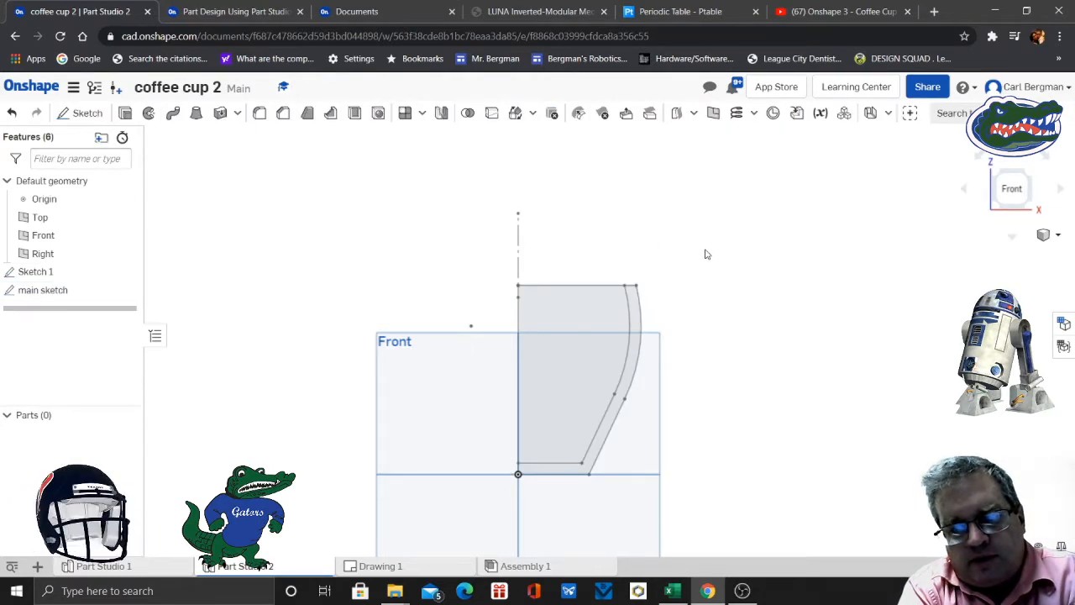
- Set up a full solid Revolve as a new part, using both main sketch regions and the vertical construction line as axis
{"action": "left_click", "coordinate": [148, 113]}
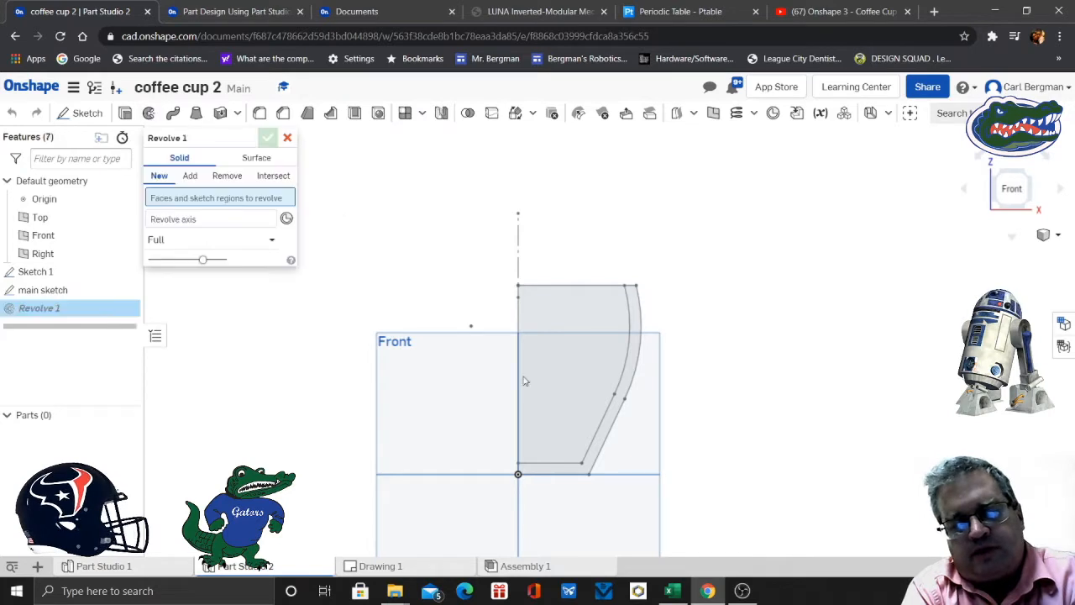
{"action": "left_click", "coordinate": [567, 370]}
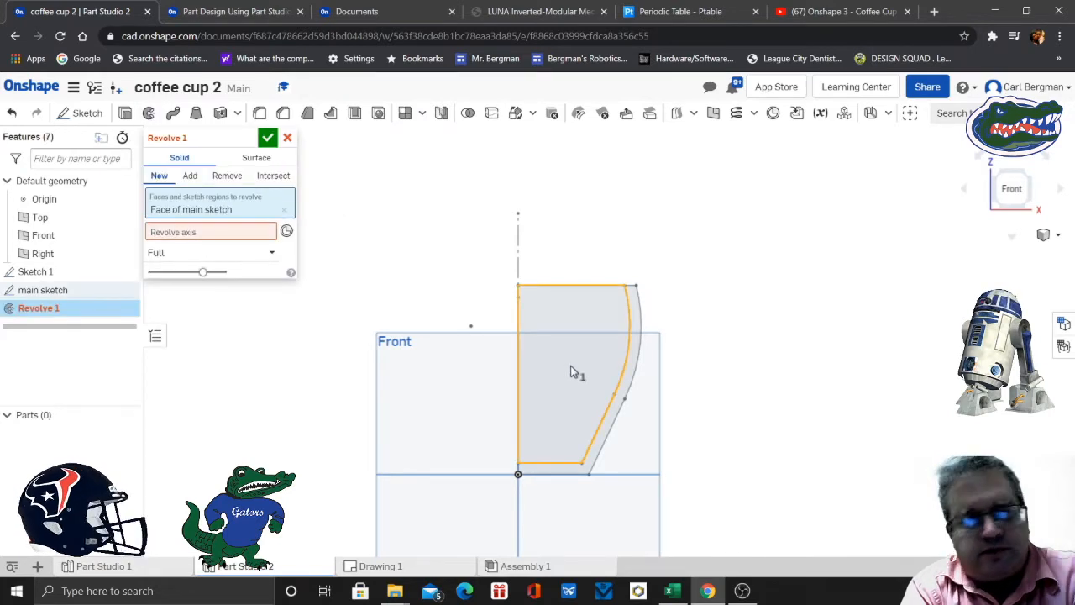
{"action": "left_click", "coordinate": [633, 356]}
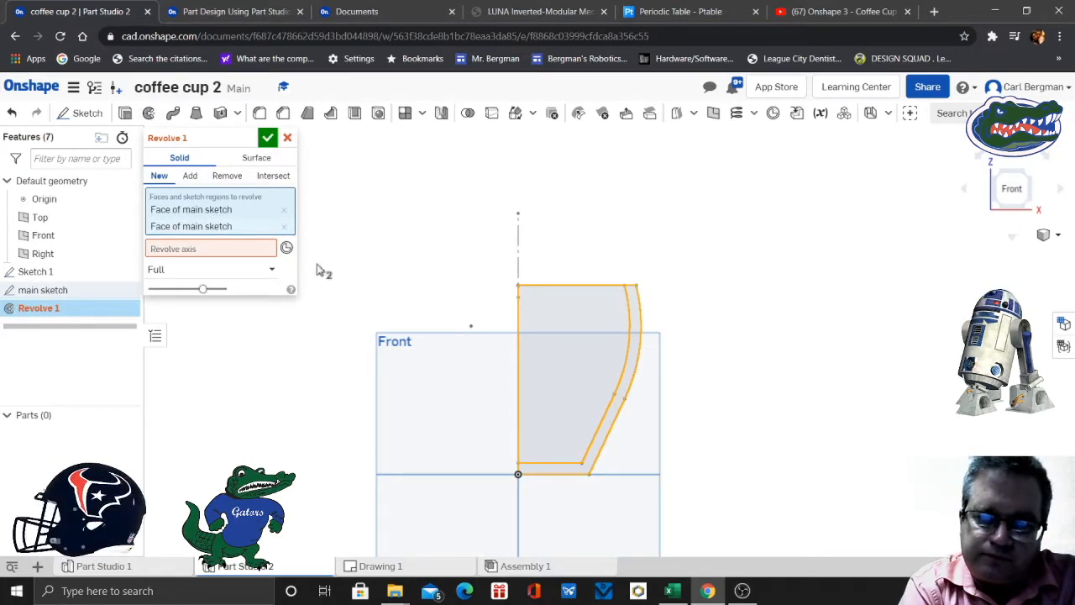
{"action": "left_click", "coordinate": [227, 249]}
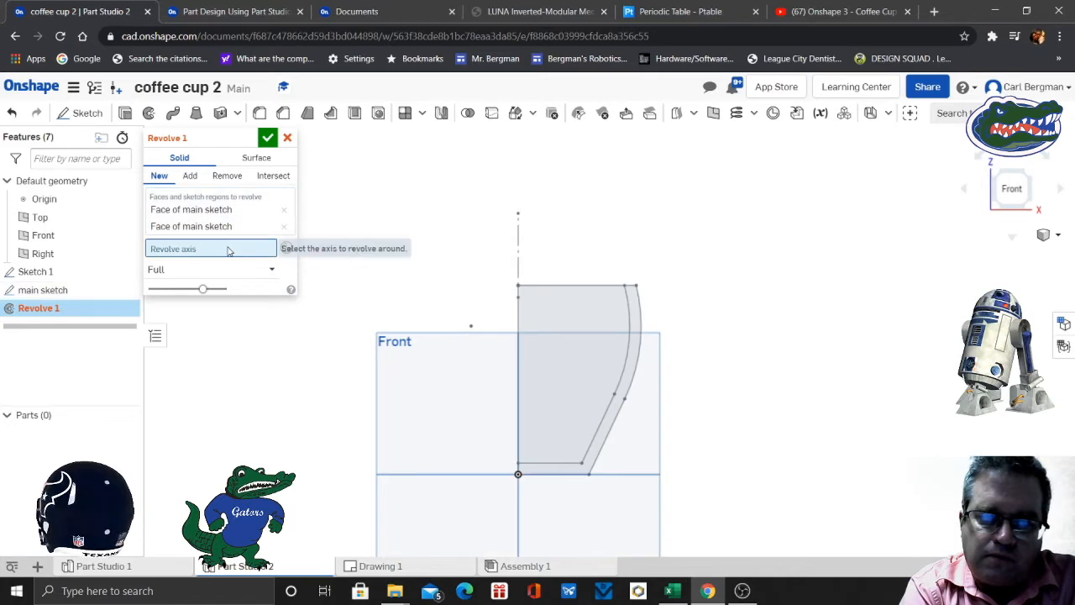
{"action": "left_click", "coordinate": [519, 245]}
{"action": "mouse_move", "coordinate": [743, 286]}
{"action": "right_mouse_down"}
{"action": "mouse_move", "coordinate": [756, 290]}
{"action": "mouse_move", "coordinate": [753, 333]}
{"action": "mouse_move", "coordinate": [727, 331]}
{"action": "mouse_move", "coordinate": [780, 300]}
{"action": "right_mouse_up"}
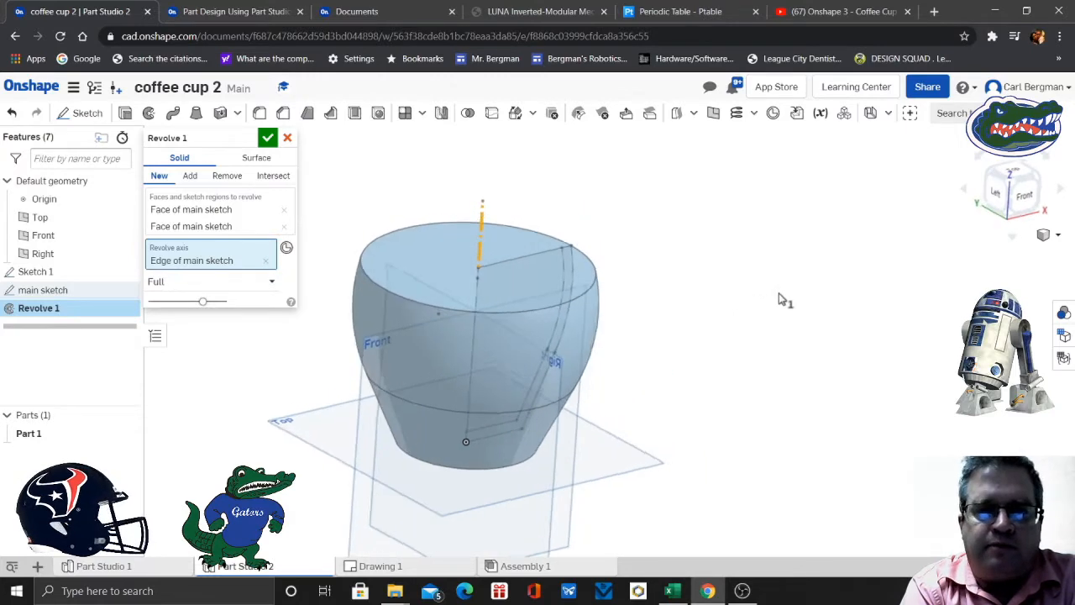
- Read slides 6 and 7 of the Coffee Cup exercise and return to the cup Part Studio
{"action": "left_click", "coordinate": [236, 12]}
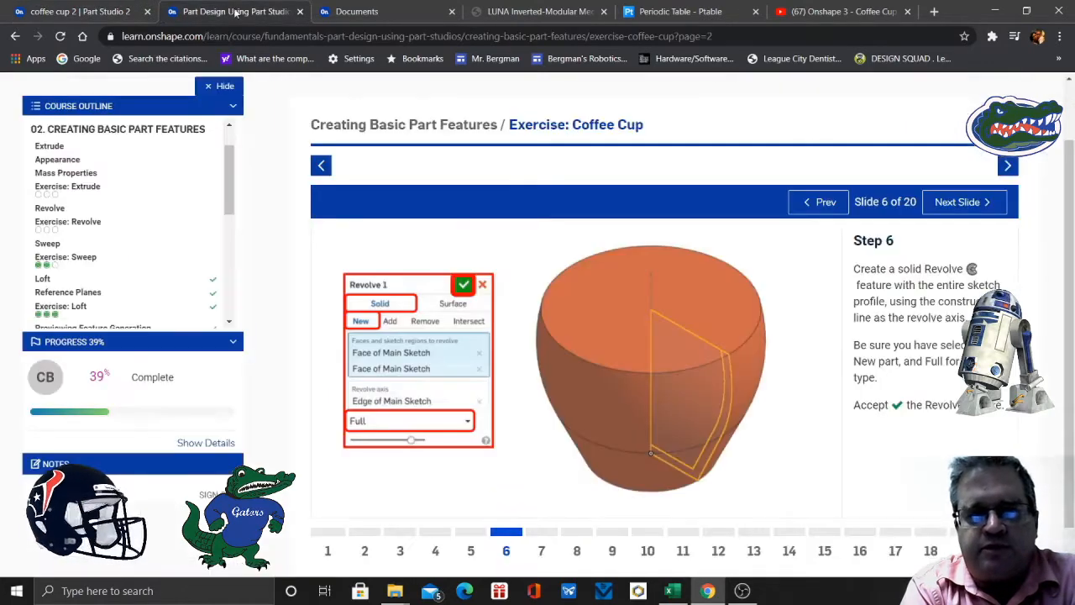
{"action": "left_click", "coordinate": [541, 551]}
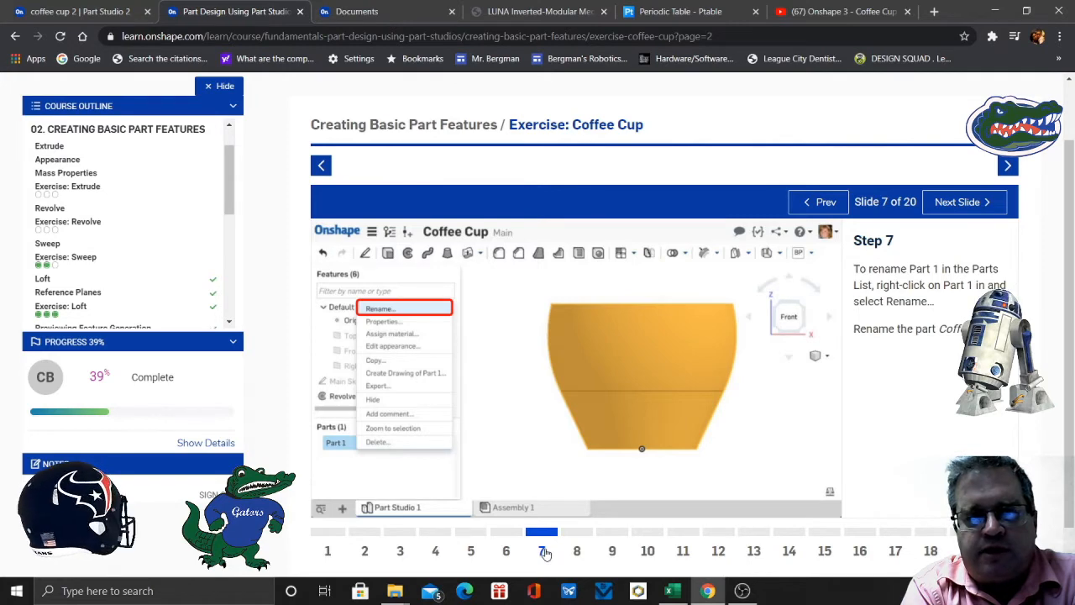
{"action": "left_click", "coordinate": [89, 13]}
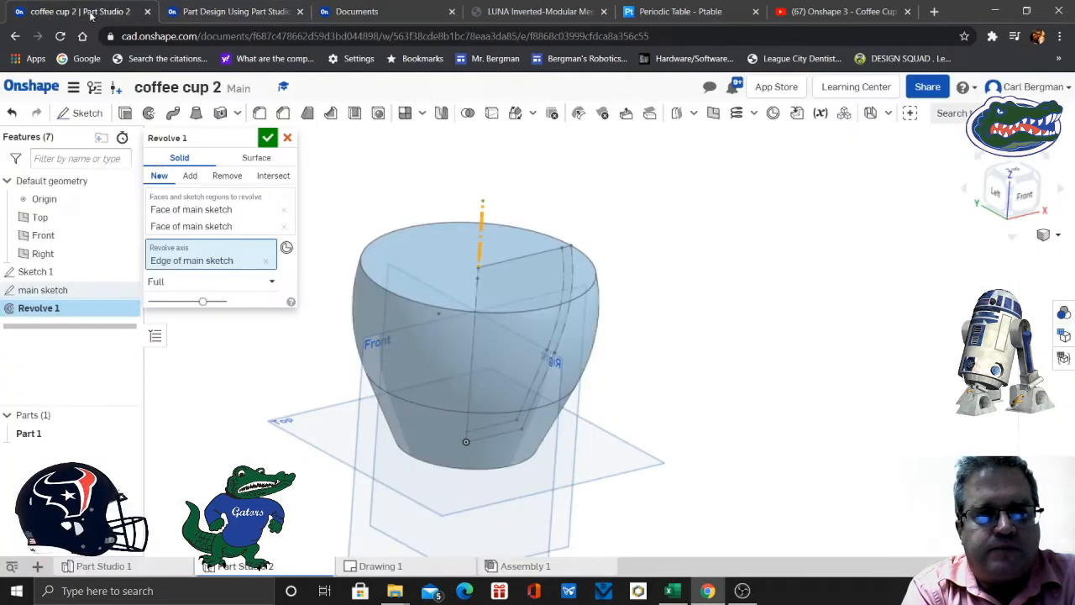
- Rename the revolve feature as coffee cup, recheck slide 7 of the exercise, and accept the revolve
{"action": "left_click", "coordinate": [249, 138]}
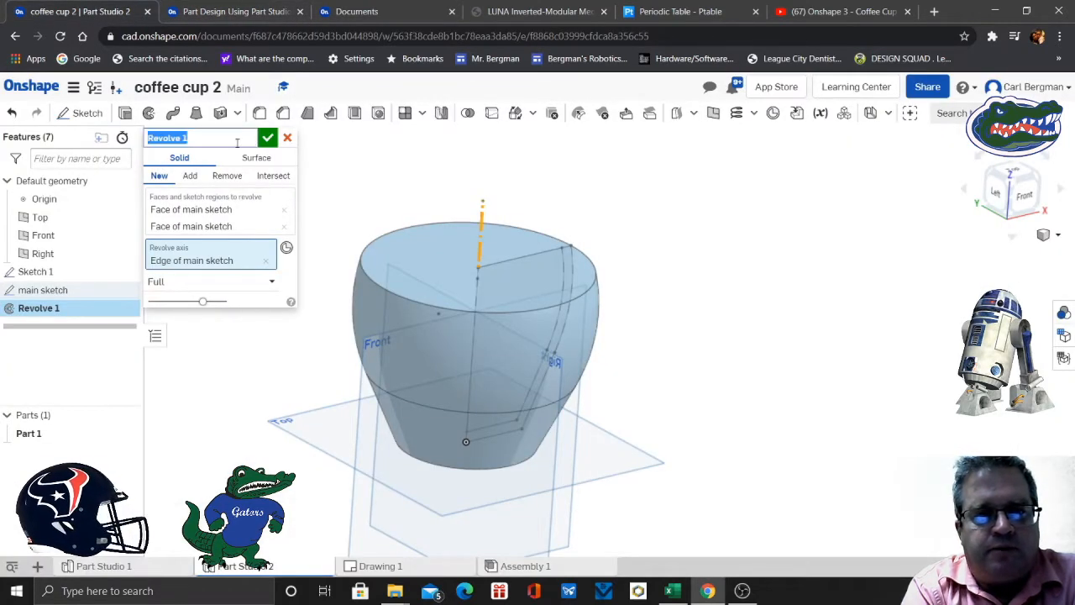
{"action": "type", "text": "coffee cup"}
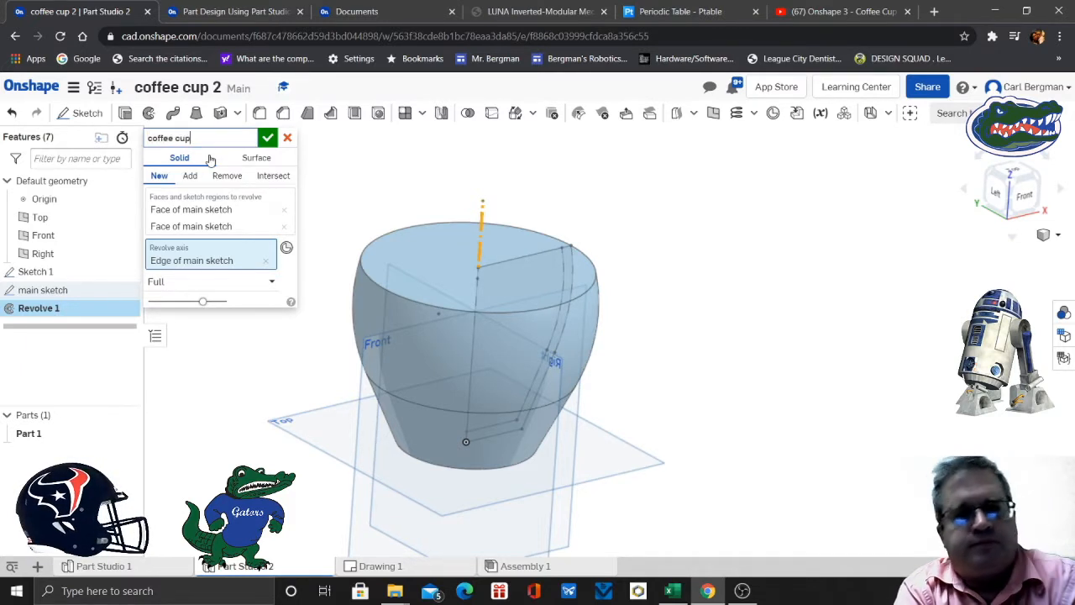
{"action": "left_click", "coordinate": [222, 17]}
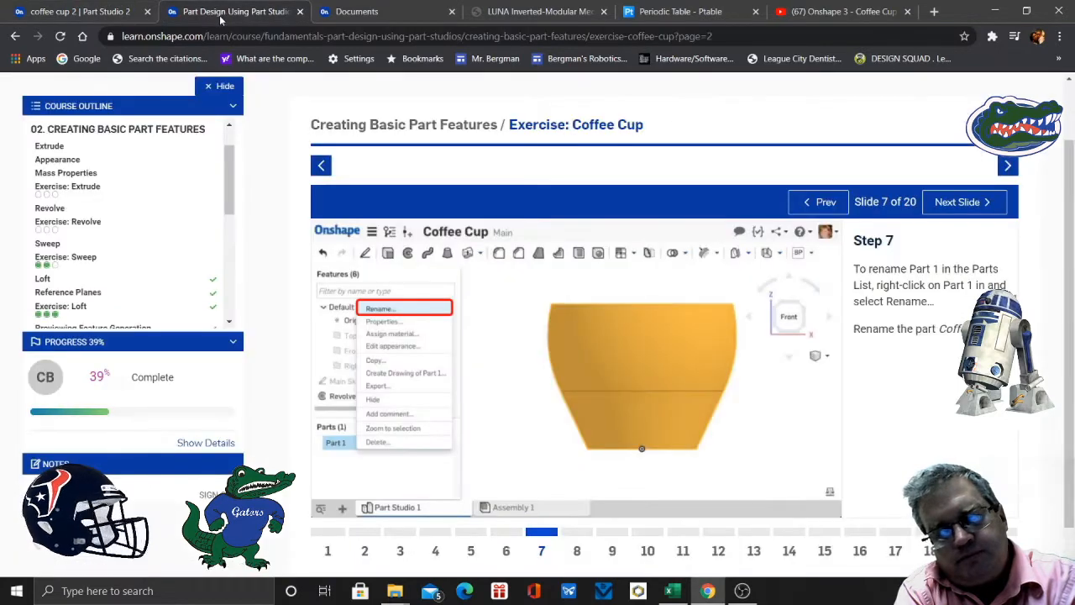
{"action": "left_click", "coordinate": [93, 12]}
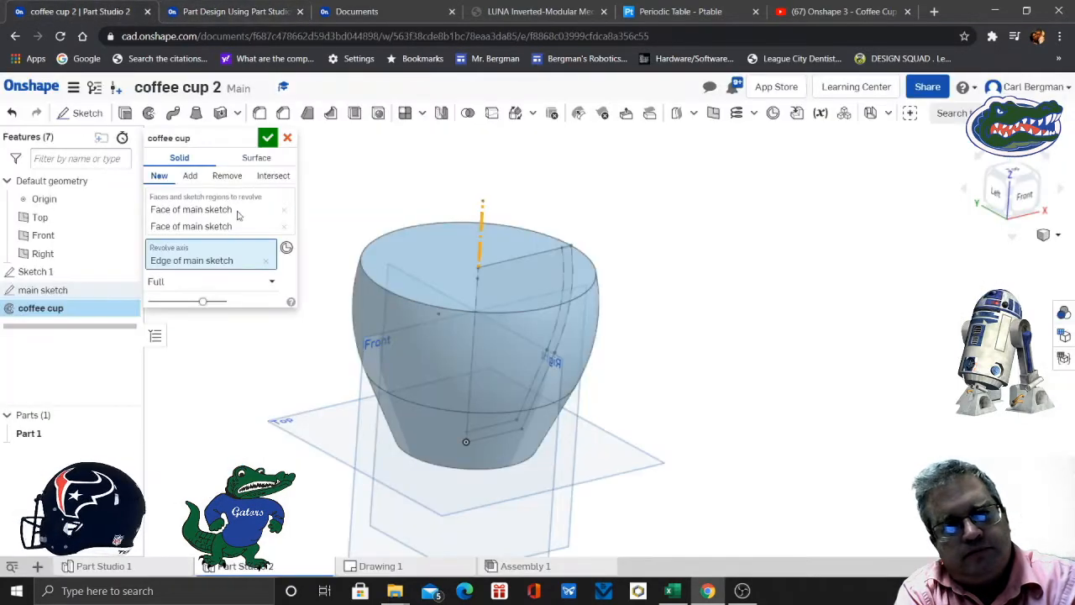
{"action": "left_click", "coordinate": [272, 139]}
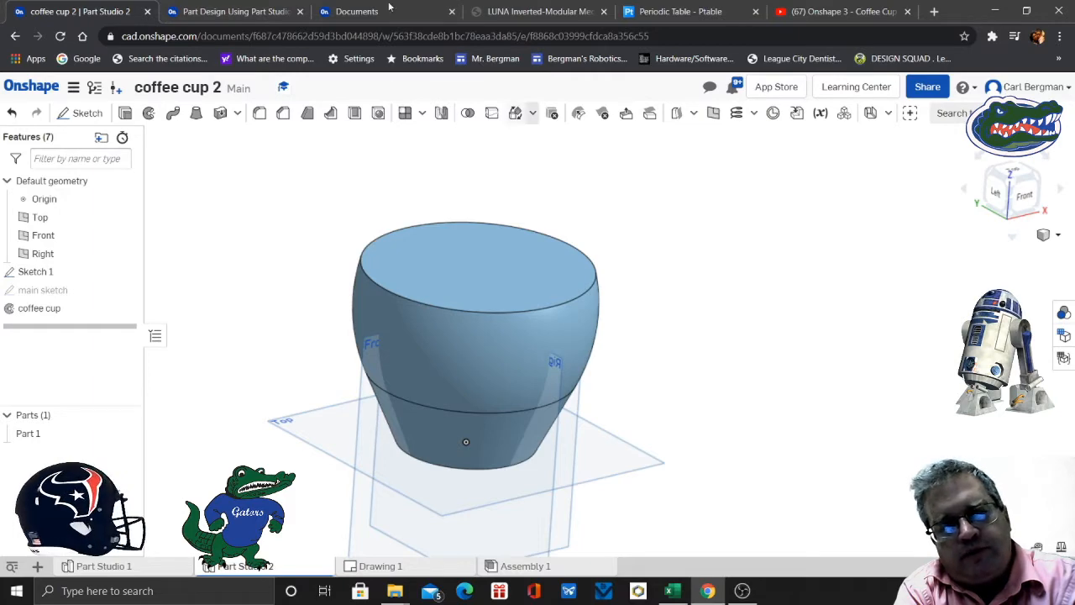
- Consult slide 8 of the exercise, and in the cup Part Studio start a new sketch on the Front plane
{"action": "left_click", "coordinate": [242, 12]}
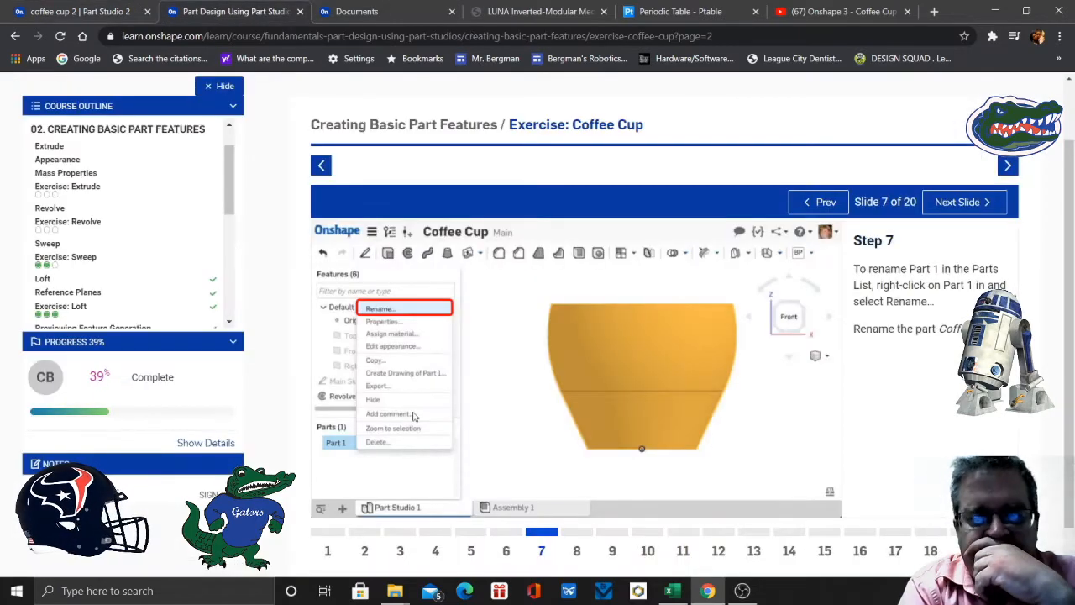
{"action": "left_click", "coordinate": [577, 550]}
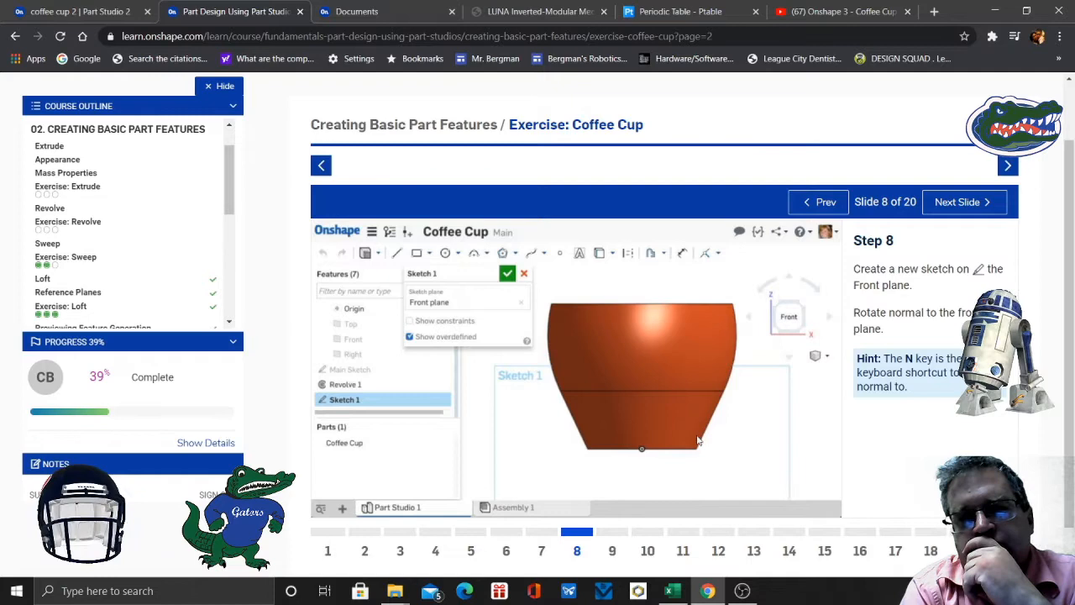
{"action": "left_click", "coordinate": [103, 12]}
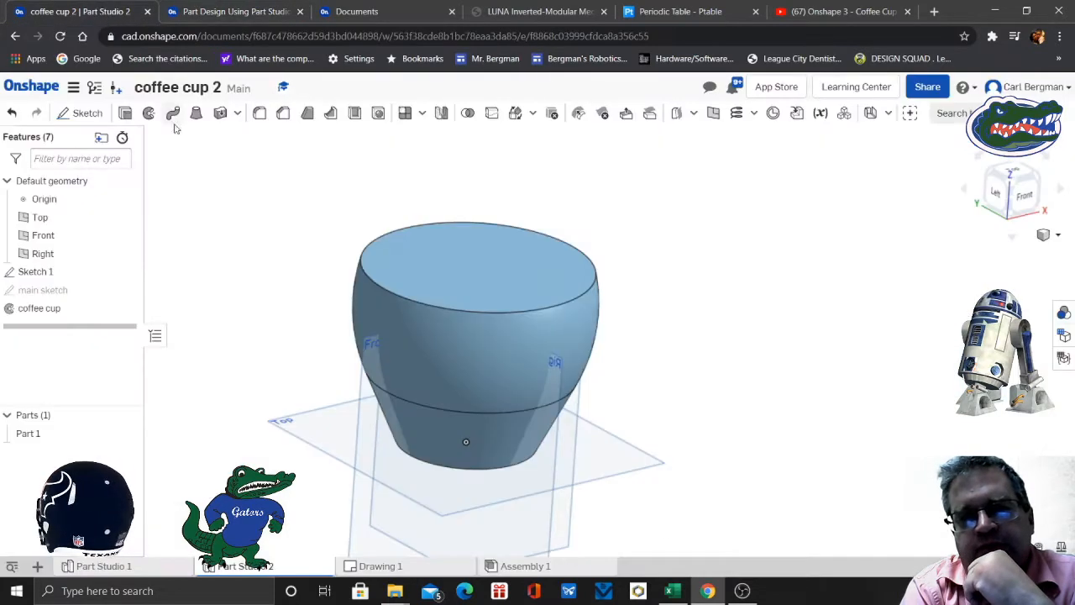
{"action": "left_click", "coordinate": [84, 112]}
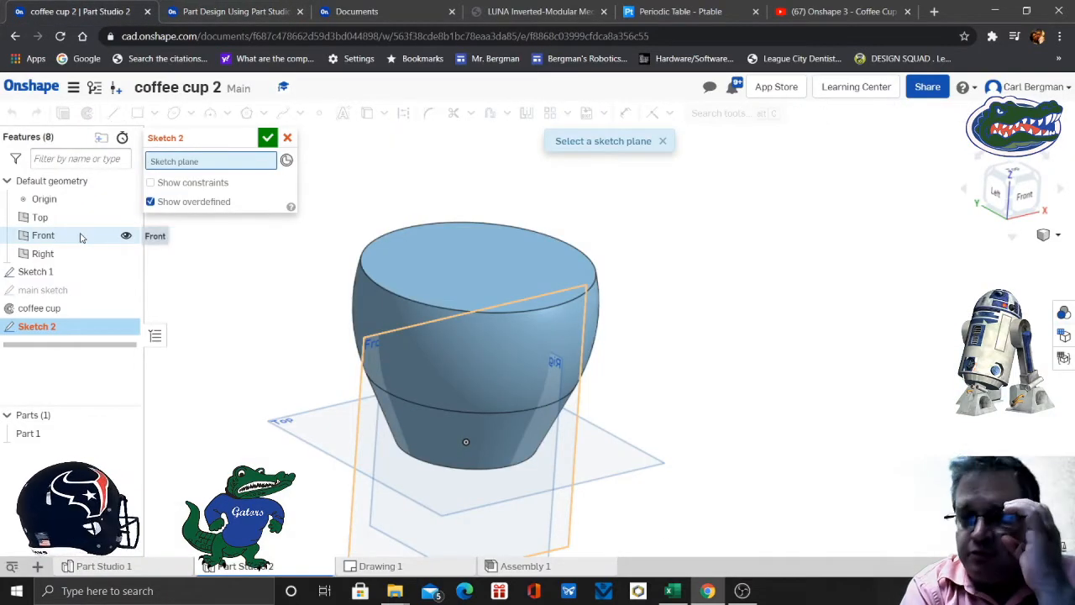
{"action": "left_click", "coordinate": [80, 237]}
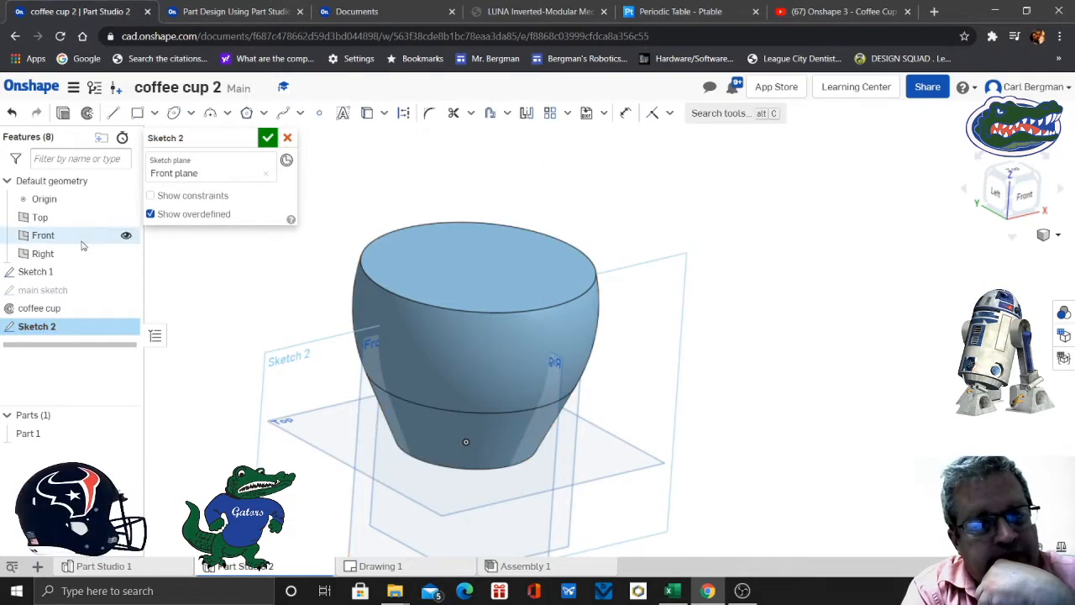
- Hide the Top and Right planes and show the main sketch, with the view normal to the new sketch plane
{"action": "left_click", "coordinate": [126, 217]}
{"action": "left_click", "coordinate": [126, 255]}
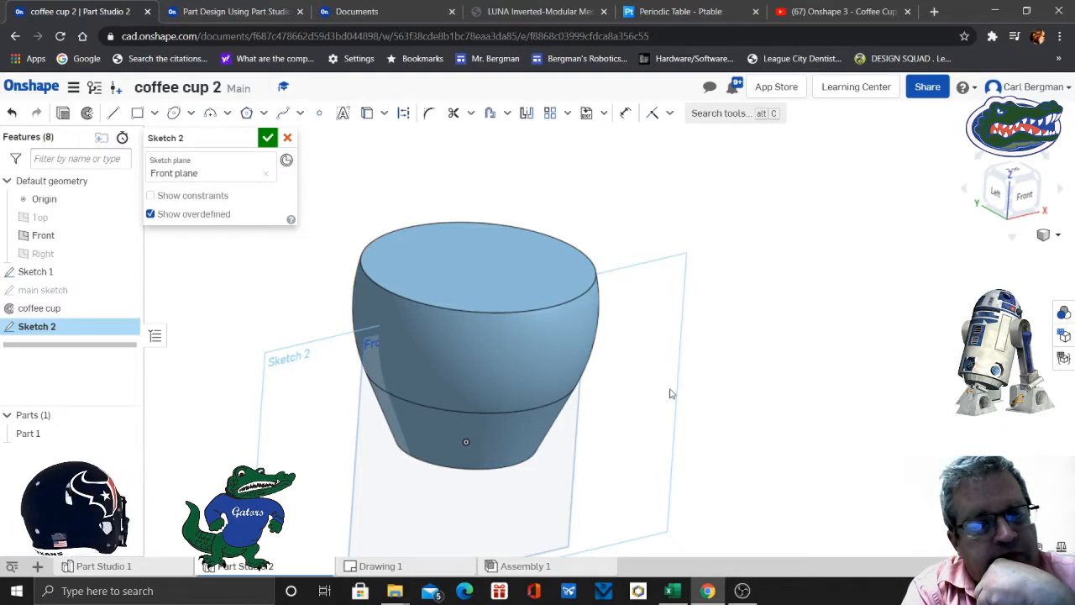
{"action": "key", "text": "n"}
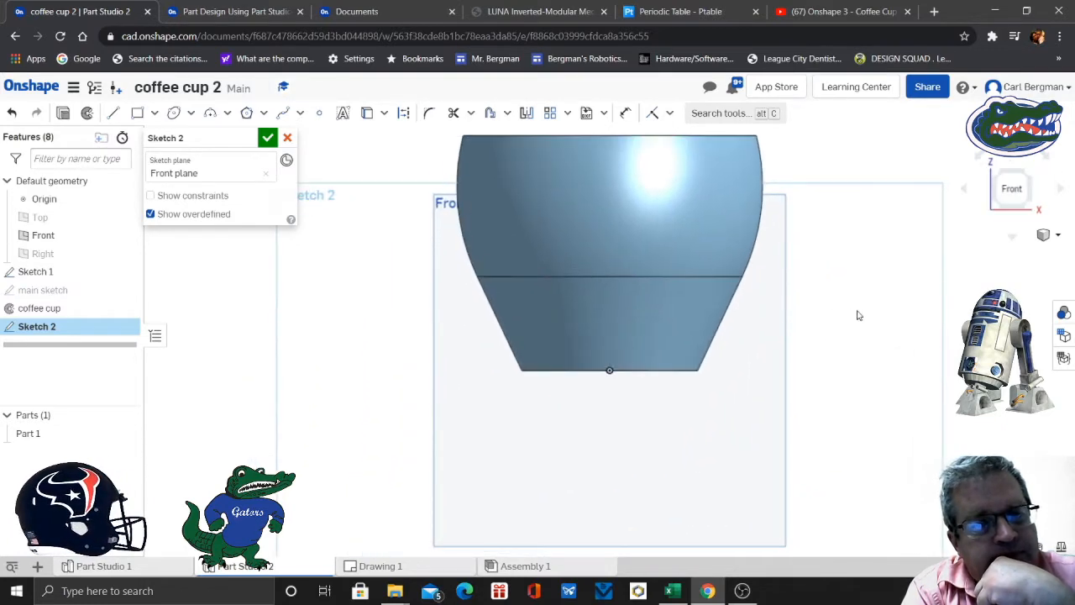
{"action": "scroll", "coordinate": [879, 302], "scroll_direction": "down", "scroll_amount": 2}
{"action": "mouse_move", "coordinate": [880, 301]}
{"action": "middle_mouse_down"}
{"action": "mouse_move", "coordinate": [815, 339]}
{"action": "mouse_move", "coordinate": [778, 382]}
{"action": "middle_mouse_up"}
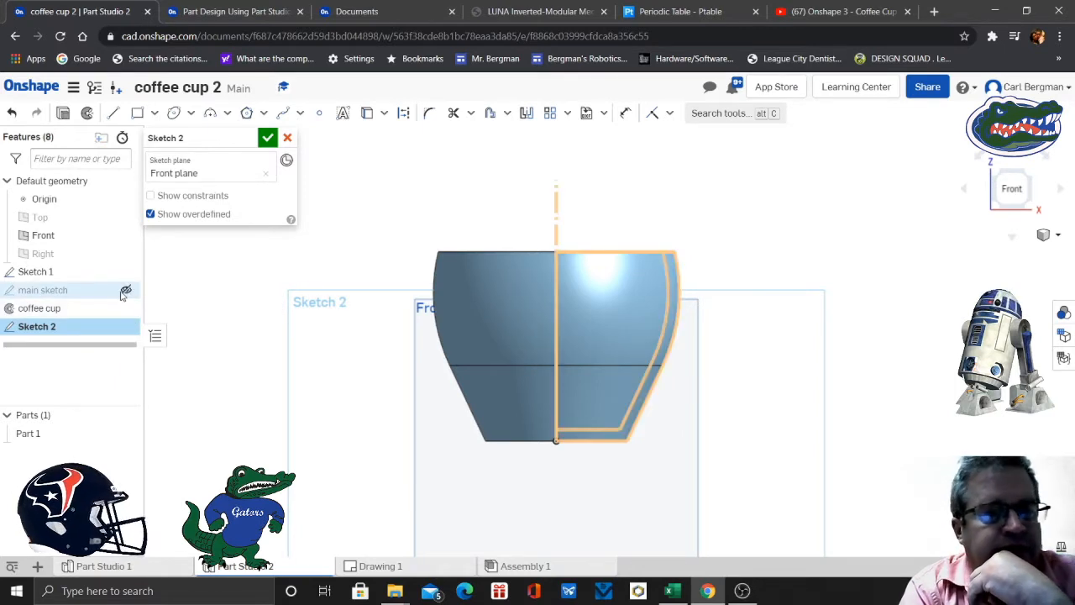
{"action": "left_click", "coordinate": [126, 290]}
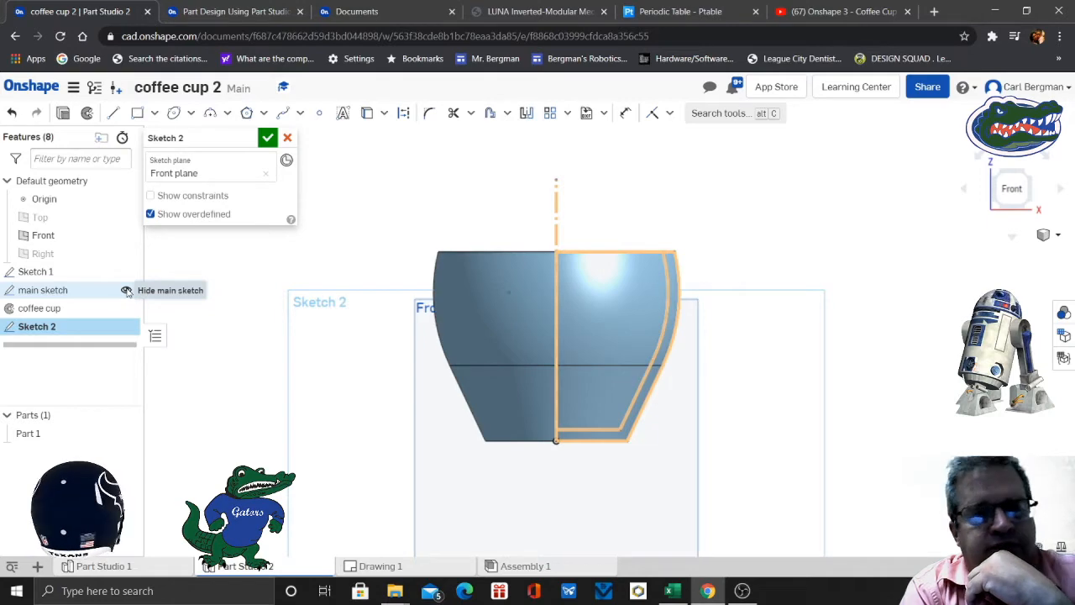
- Read slides 9 and 10 of the exercise for the handle sketch's geometry and dimensions, and return to the cup Part Studio
{"action": "left_click", "coordinate": [248, 12]}
{"action": "left_click", "coordinate": [612, 550]}
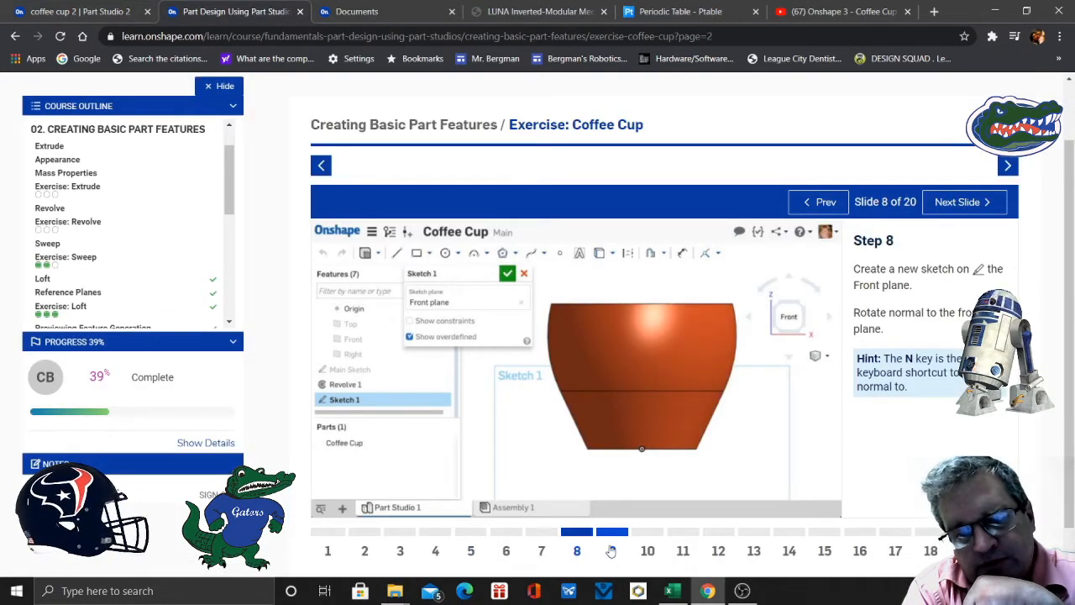
{"action": "left_click", "coordinate": [648, 550]}
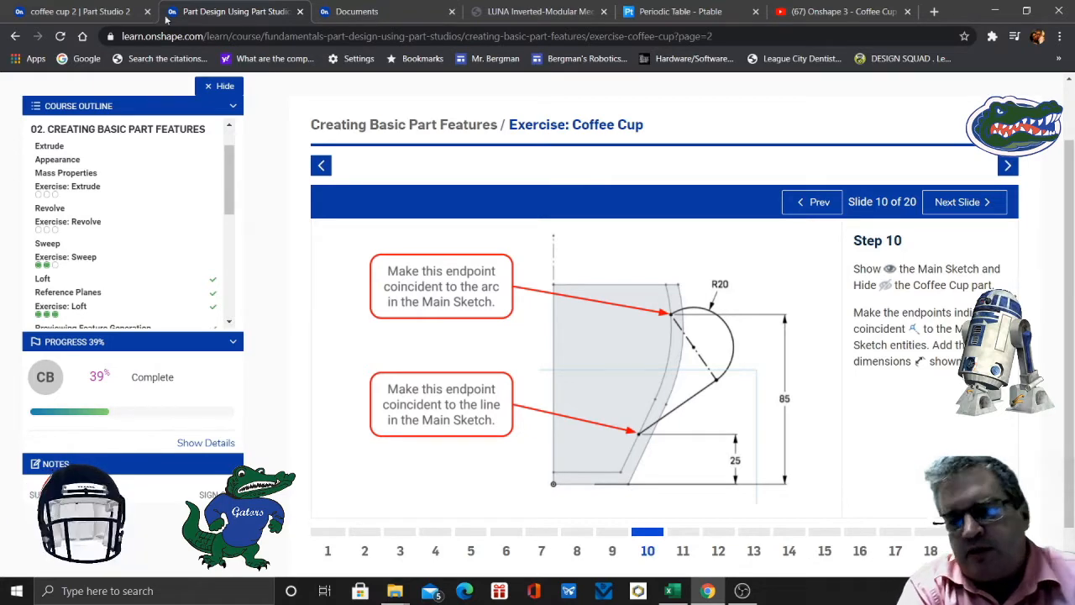
{"action": "left_click", "coordinate": [106, 12]}
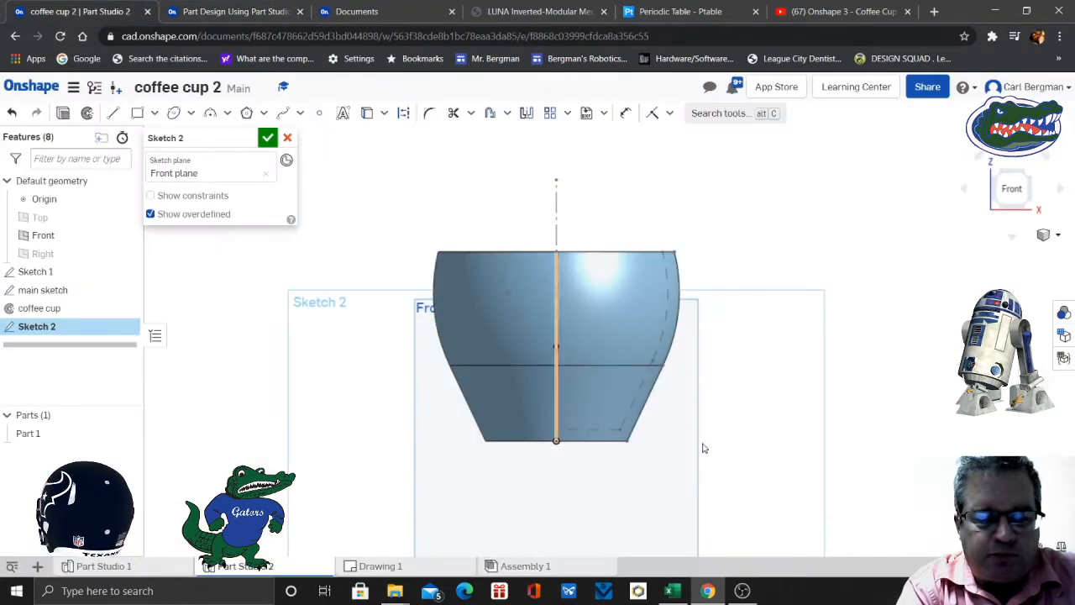
- Sketch two connected lines from the cup's inner slanted line out to a point beyond the cup, about 62 mm, and back to the inner arc, about 50 mm
{"action": "left_click", "coordinate": [114, 112]}
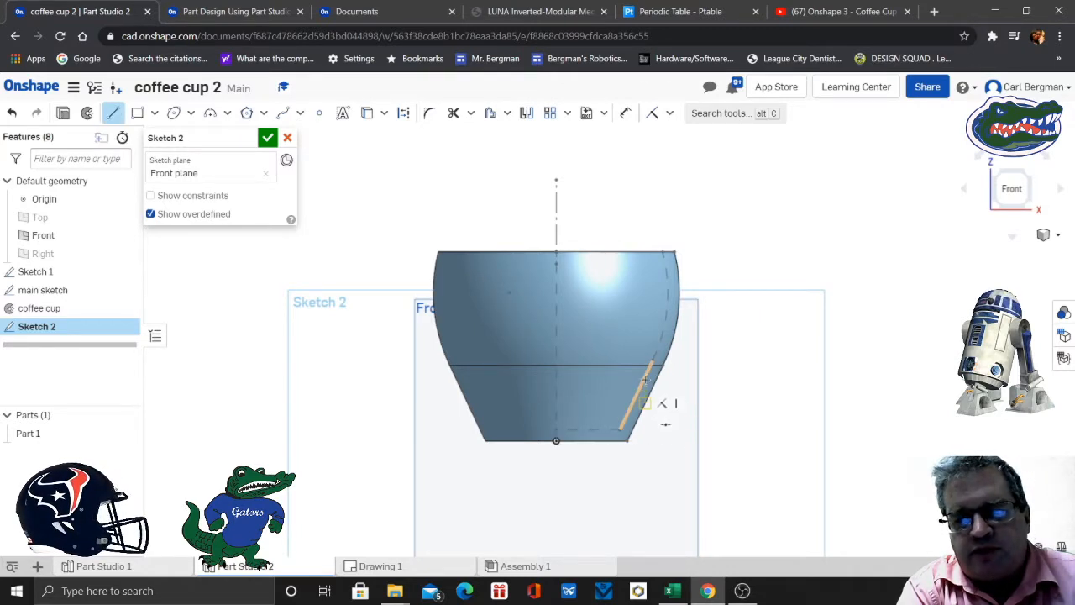
{"action": "scroll", "coordinate": [642, 378], "scroll_direction": "up", "scroll_amount": 3}
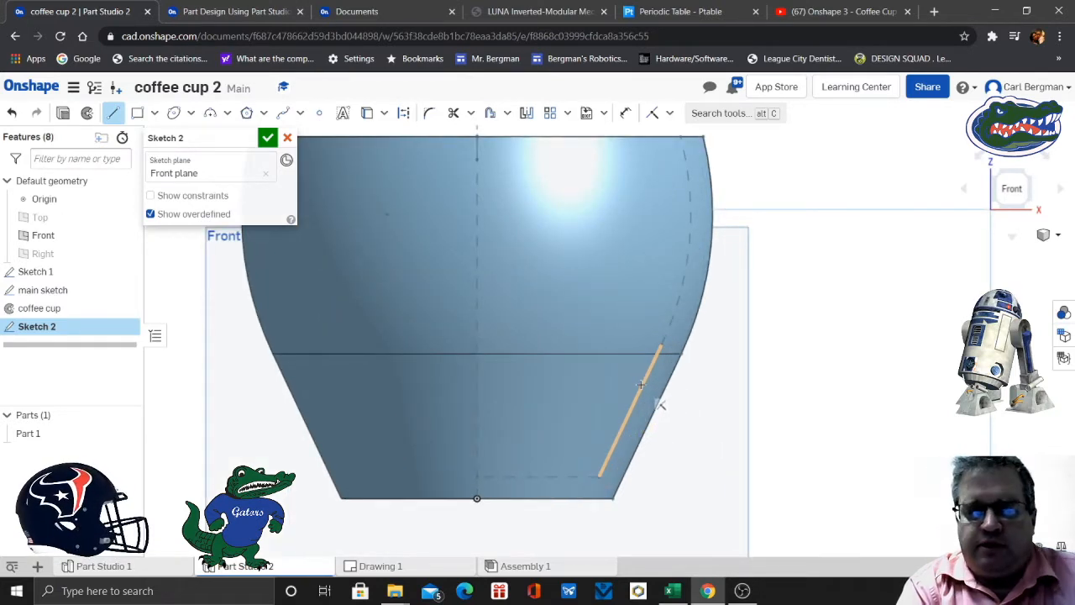
{"action": "left_click", "coordinate": [643, 384]}
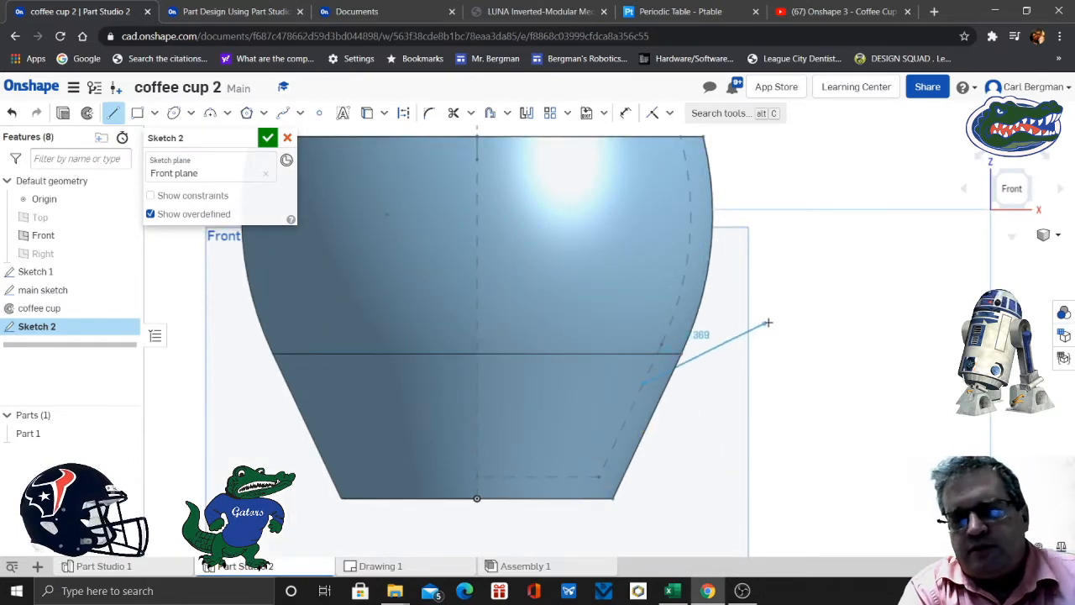
{"action": "left_click", "coordinate": [840, 273]}
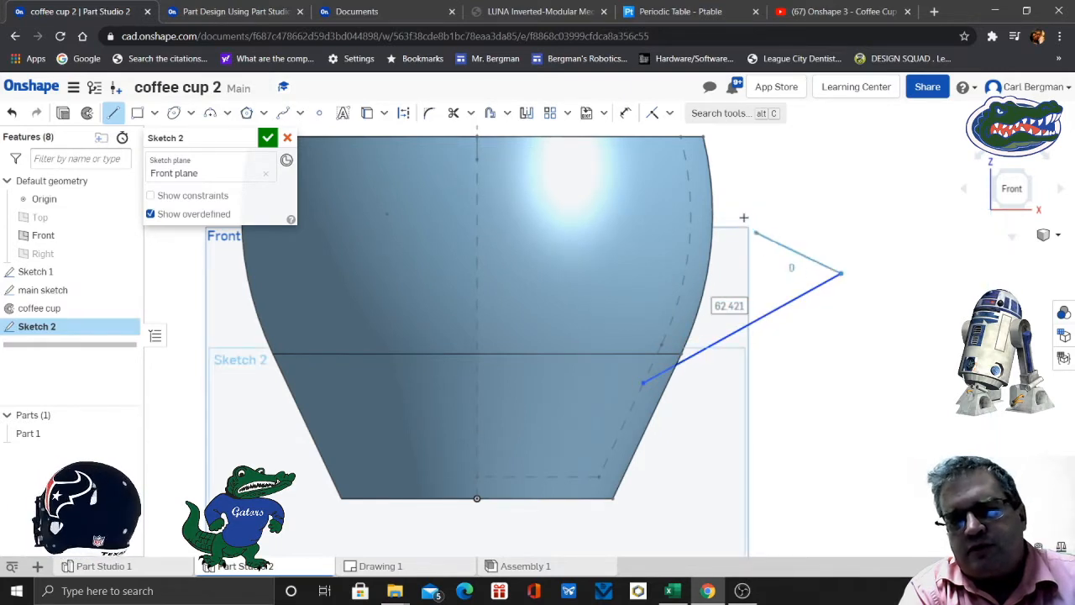
{"action": "left_click", "coordinate": [689, 179]}
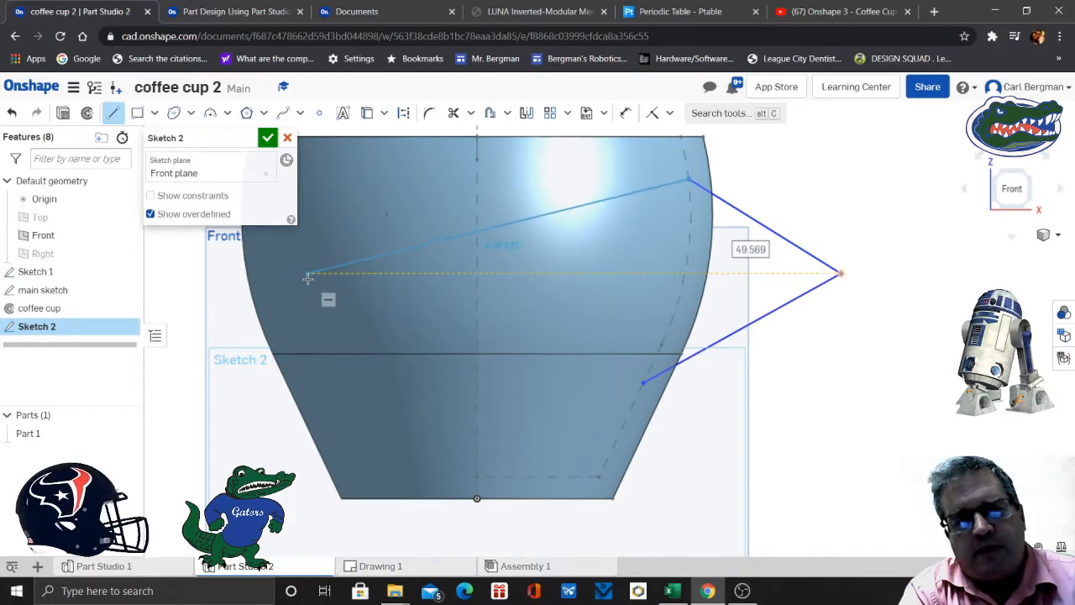
{"action": "key", "text": "Escape"}
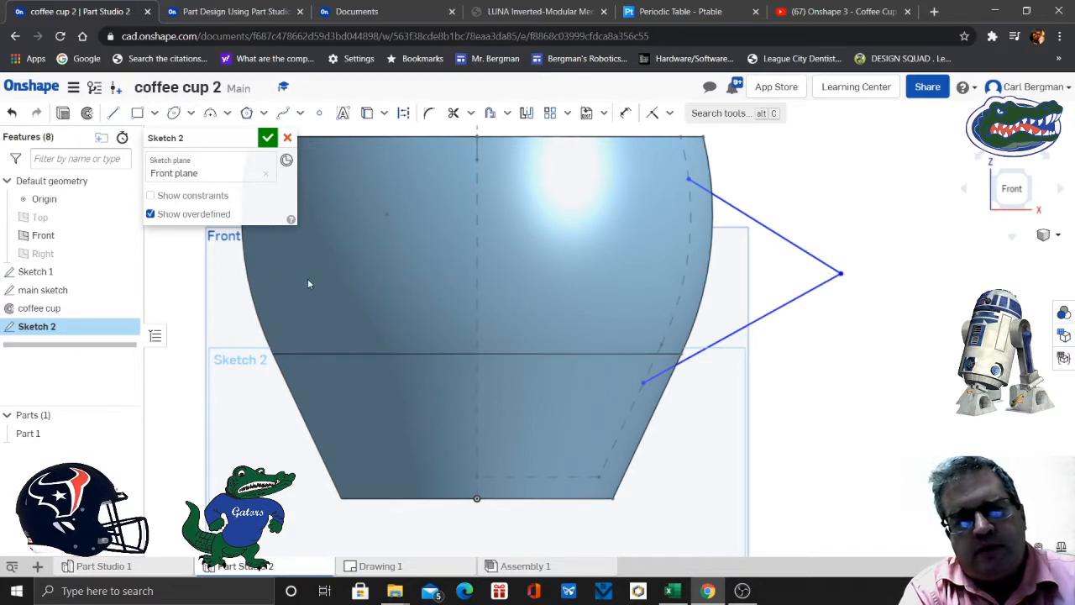
- Convert the upper handle line, which ends on the inner arc, to construction geometry
{"action": "left_click", "coordinate": [773, 233]}
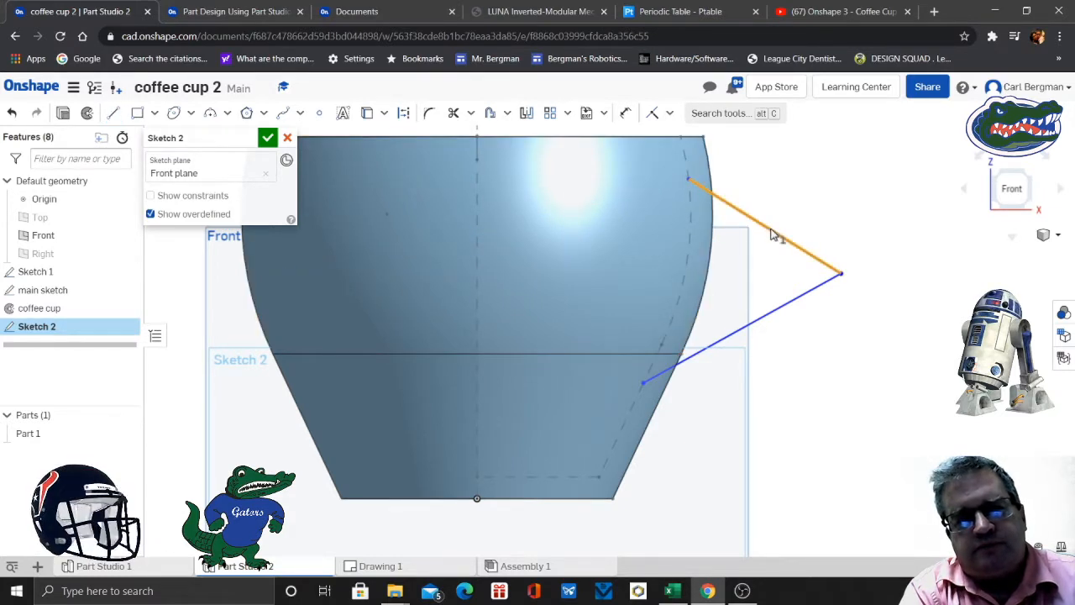
{"action": "left_click", "coordinate": [404, 114]}
{"action": "scroll", "coordinate": [907, 303], "scroll_direction": "down", "scroll_amount": 3}
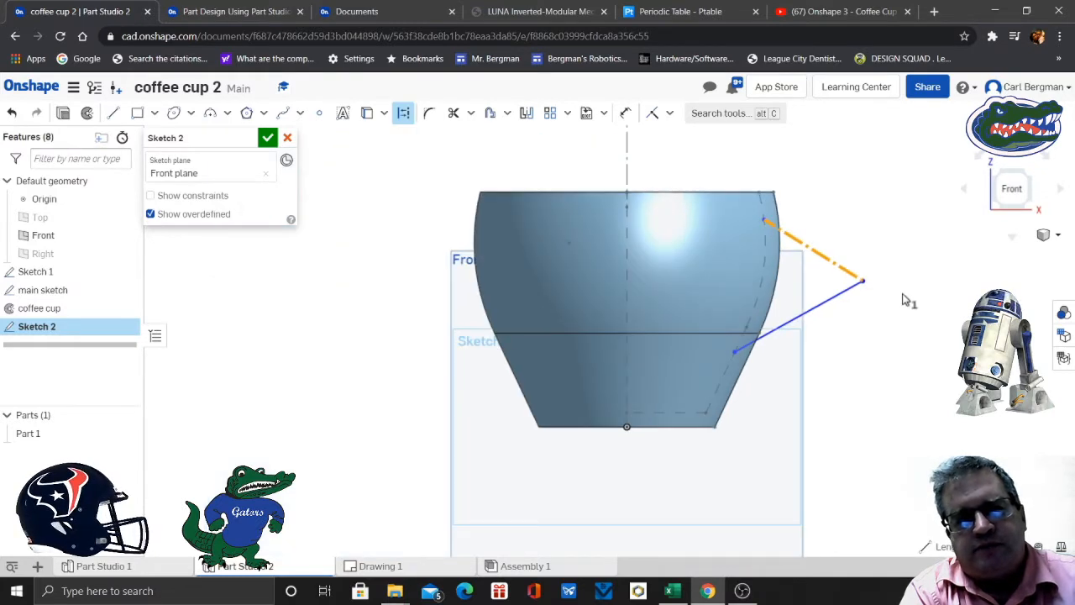
{"action": "middle_click_drag", "start_coordinate": [907, 302], "coordinate": [763, 372]}
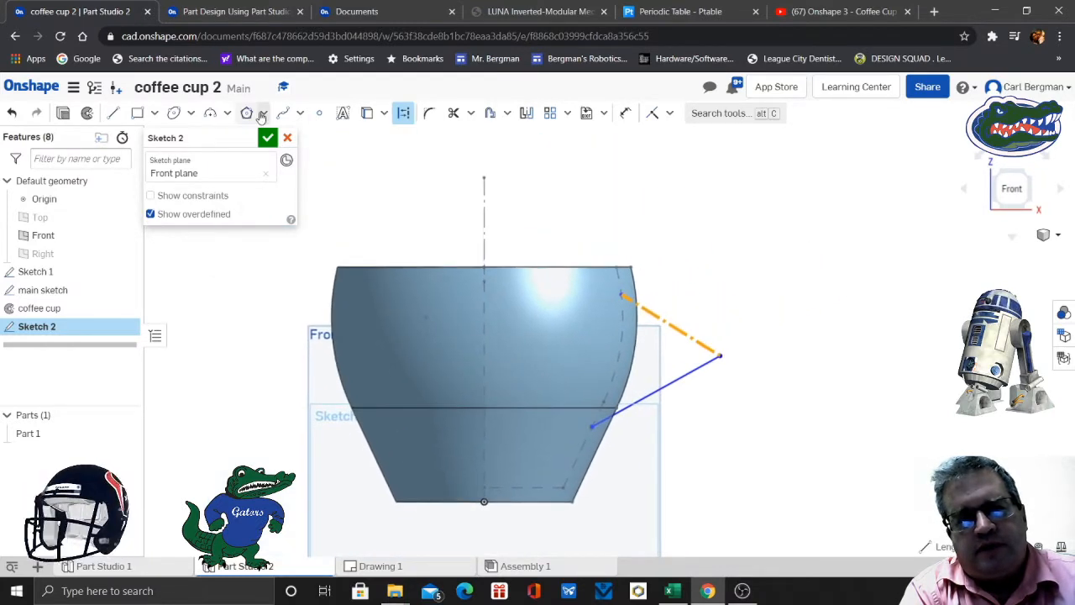
- Try to draw a construction three-point arc with a radius of about 28 mm between the construction line's endpoints, and remove it
{"action": "left_click", "coordinate": [226, 112]}
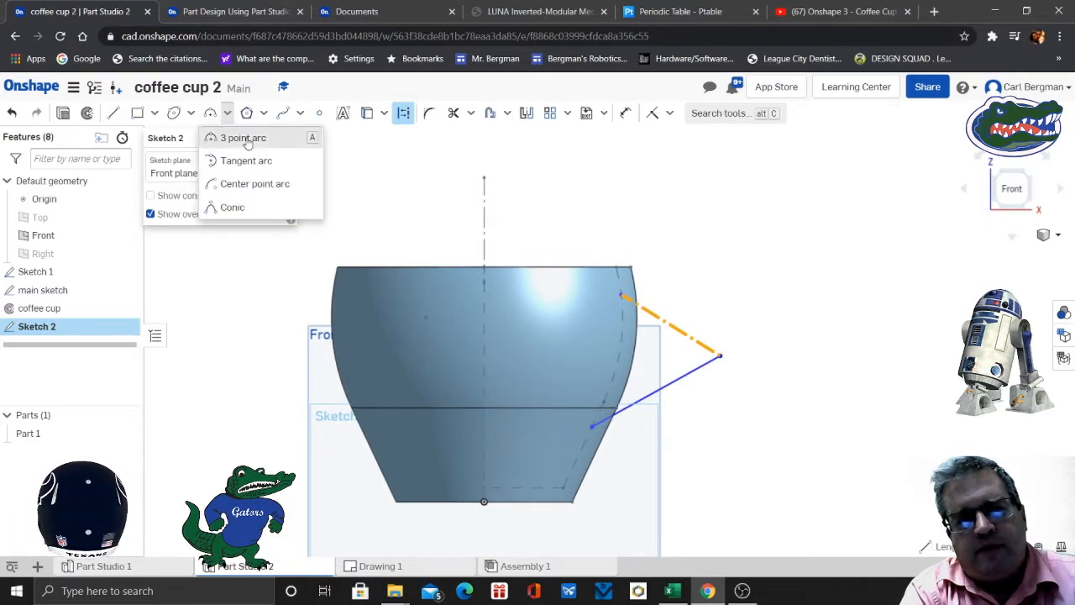
{"action": "left_click", "coordinate": [244, 139]}
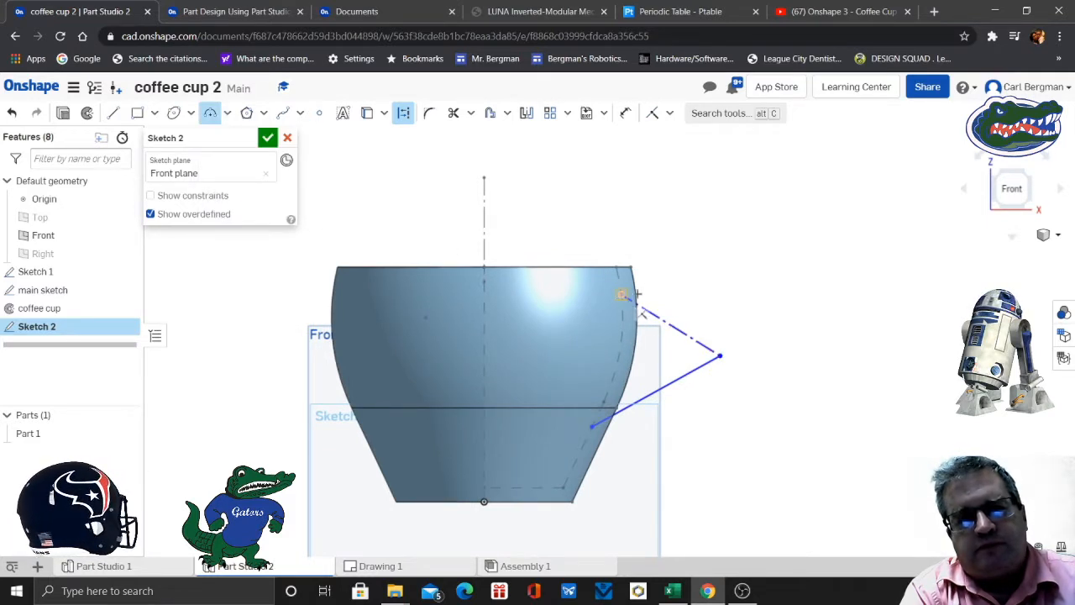
{"action": "left_click", "coordinate": [621, 294]}
{"action": "left_click", "coordinate": [721, 356]}
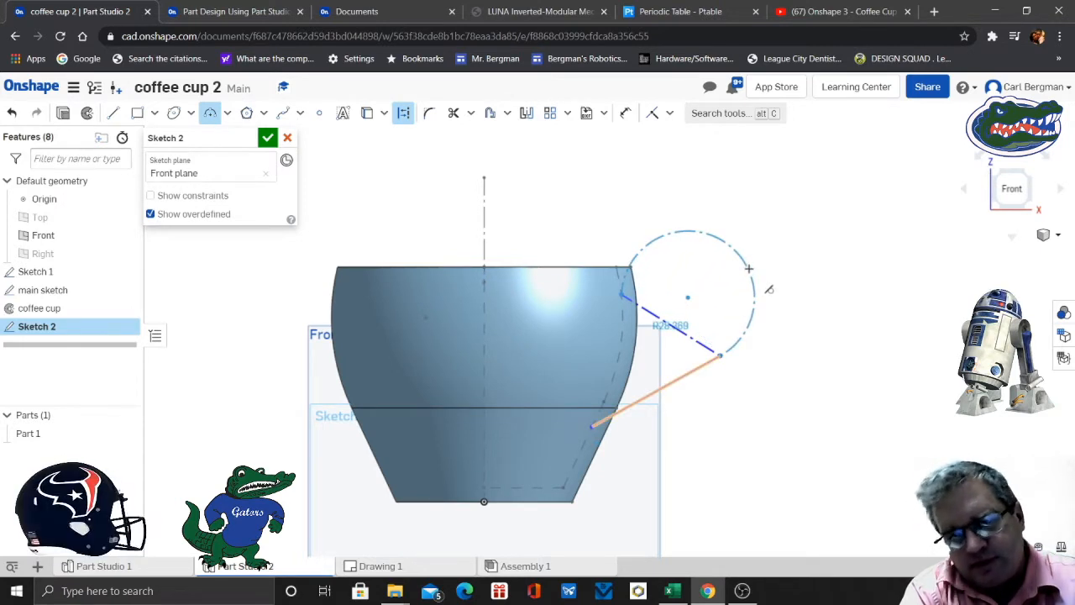
{"action": "left_click", "coordinate": [748, 269]}
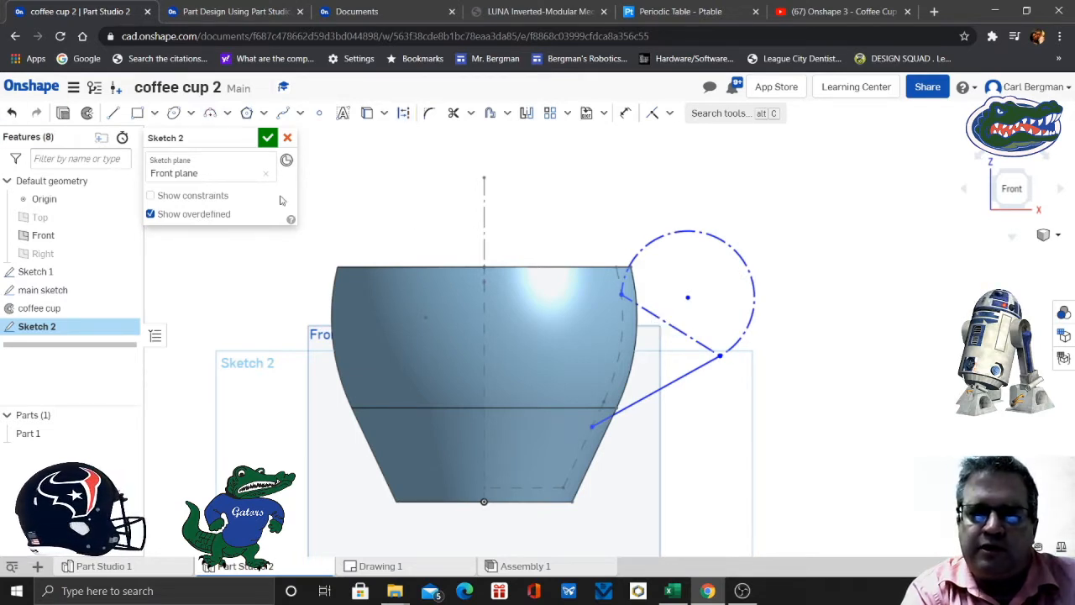
{"action": "key", "text": "Escape"}
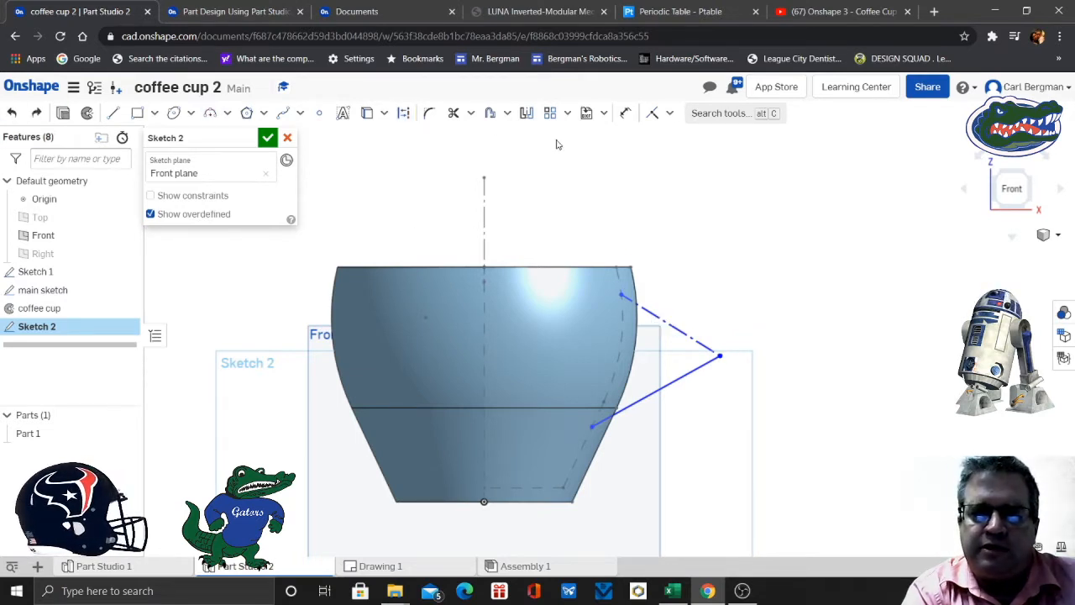
- Draw a solid three-point arc bulging up and away from the cup between the construction line's endpoints, radius about 28 mm
{"action": "left_click", "coordinate": [228, 114]}
{"action": "left_click", "coordinate": [244, 138]}
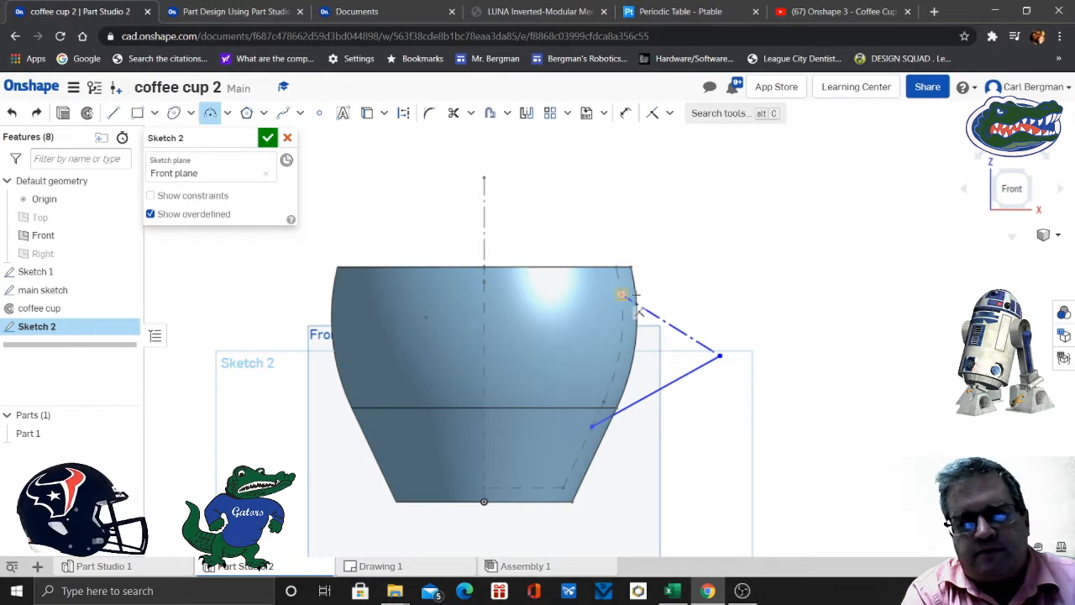
{"action": "left_click", "coordinate": [623, 295]}
{"action": "left_click", "coordinate": [720, 356]}
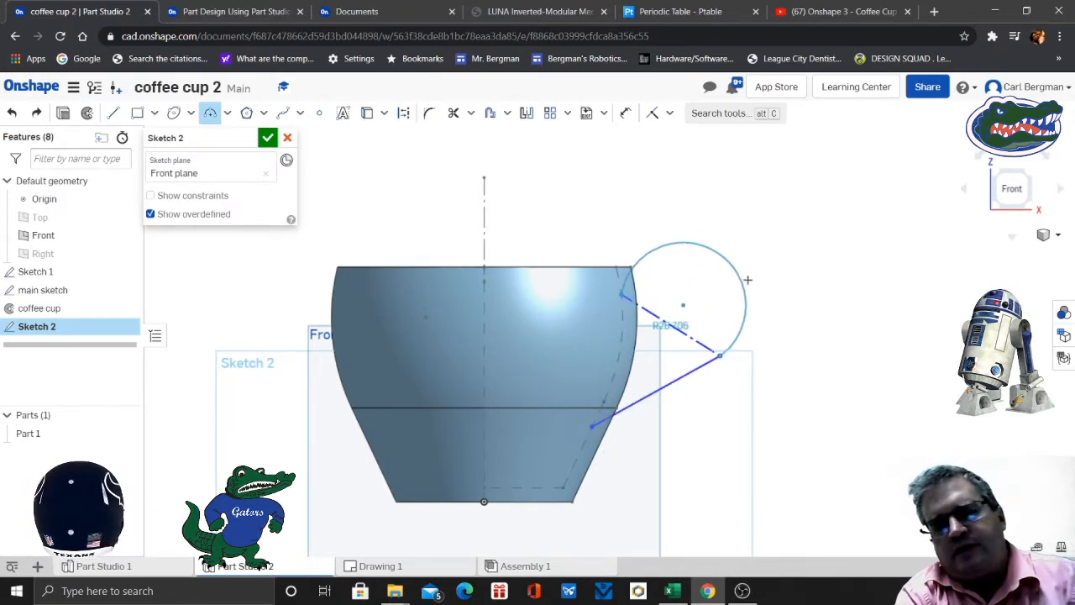
{"action": "left_click", "coordinate": [750, 279]}
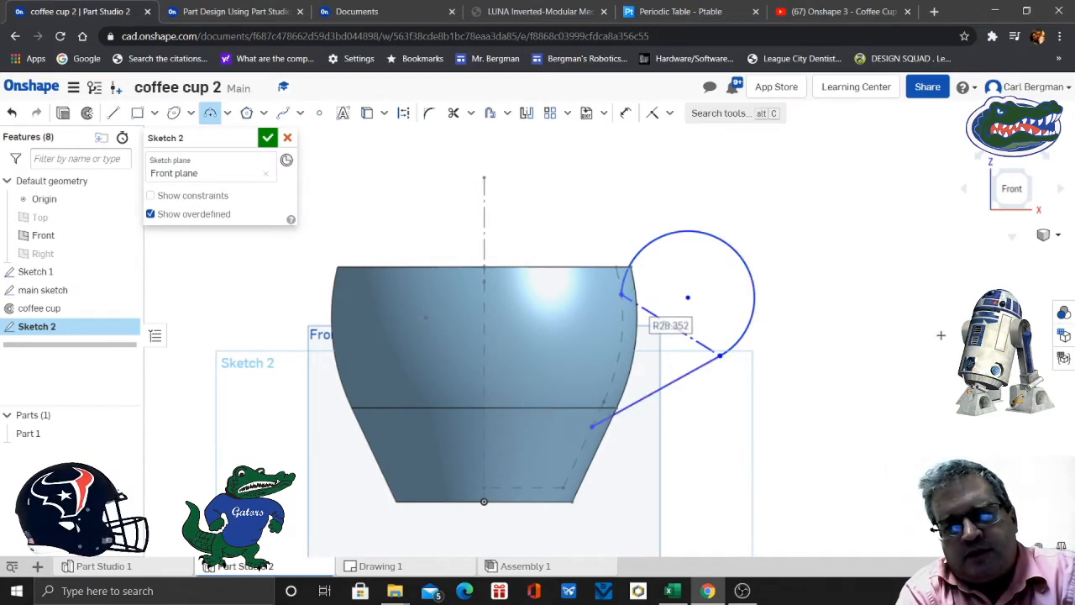
- Check slide 10 of the exercise and dimension the handle's lower endpoint 25 mm above the cup's base line
{"action": "left_click", "coordinate": [253, 14]}
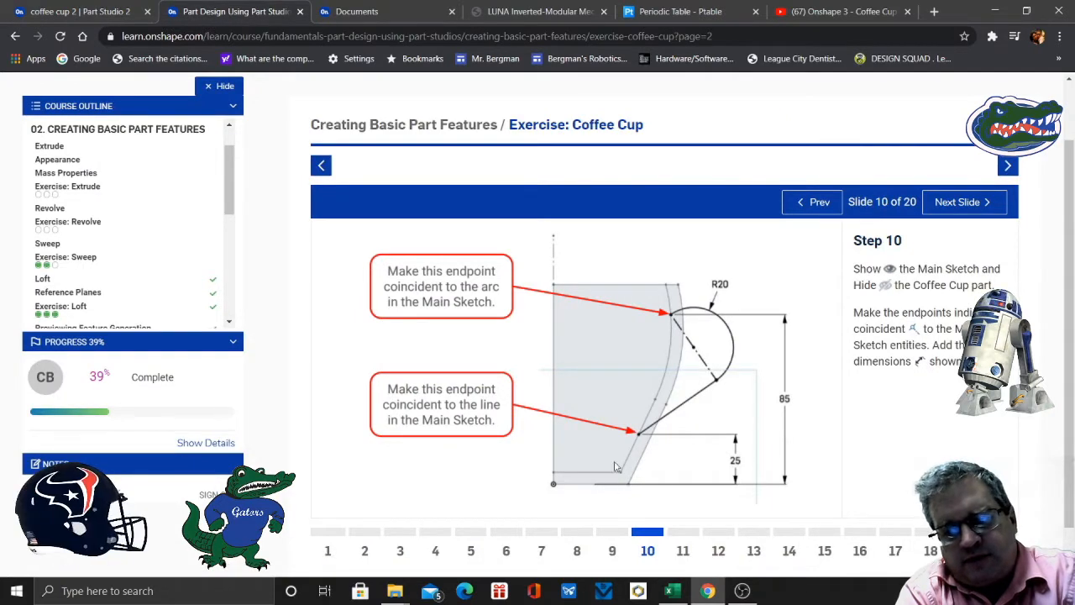
{"action": "left_click", "coordinate": [109, 11]}
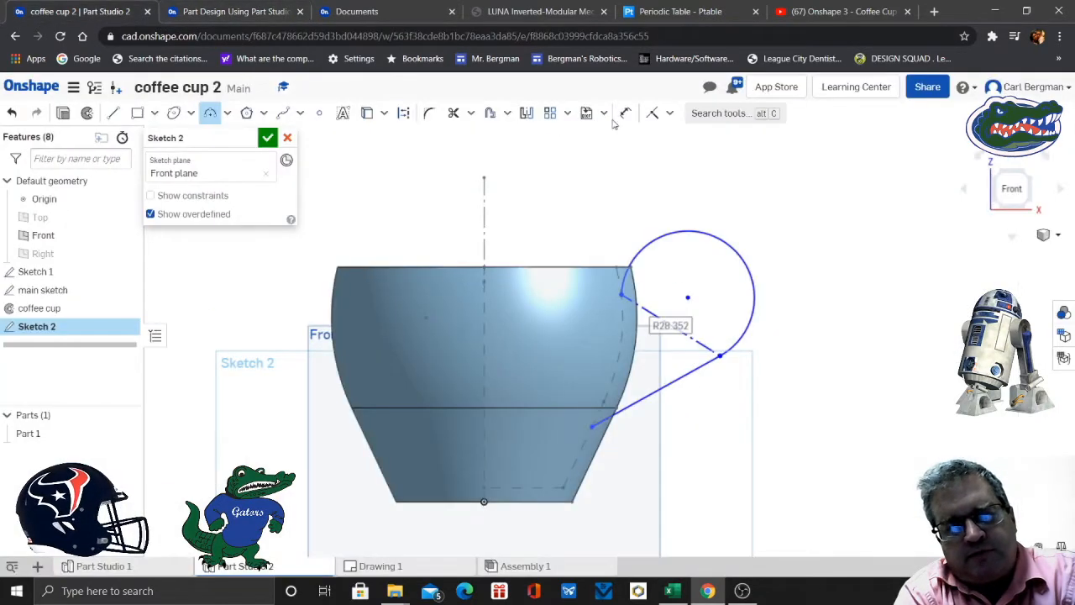
{"action": "left_click", "coordinate": [625, 112]}
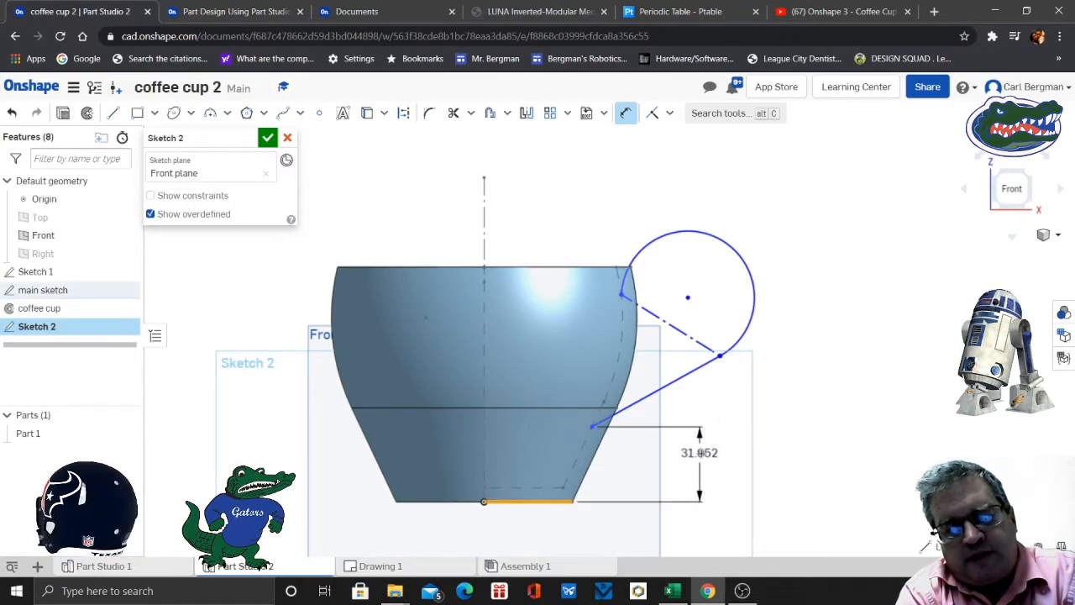
{"action": "left_click", "coordinate": [709, 458]}
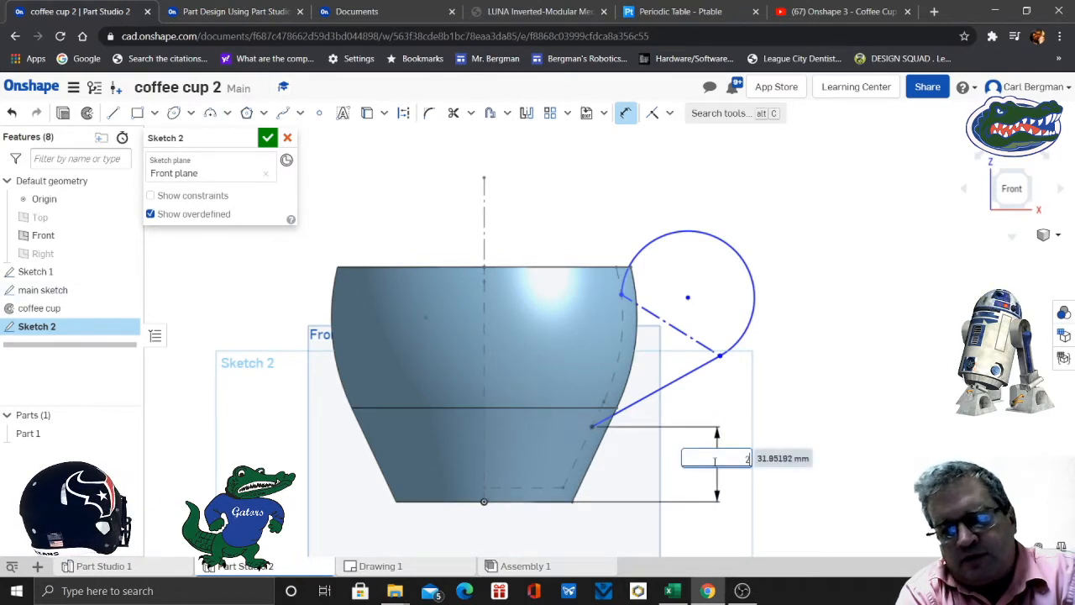
{"action": "type", "text": "25"}
{"action": "key", "text": "Return"}
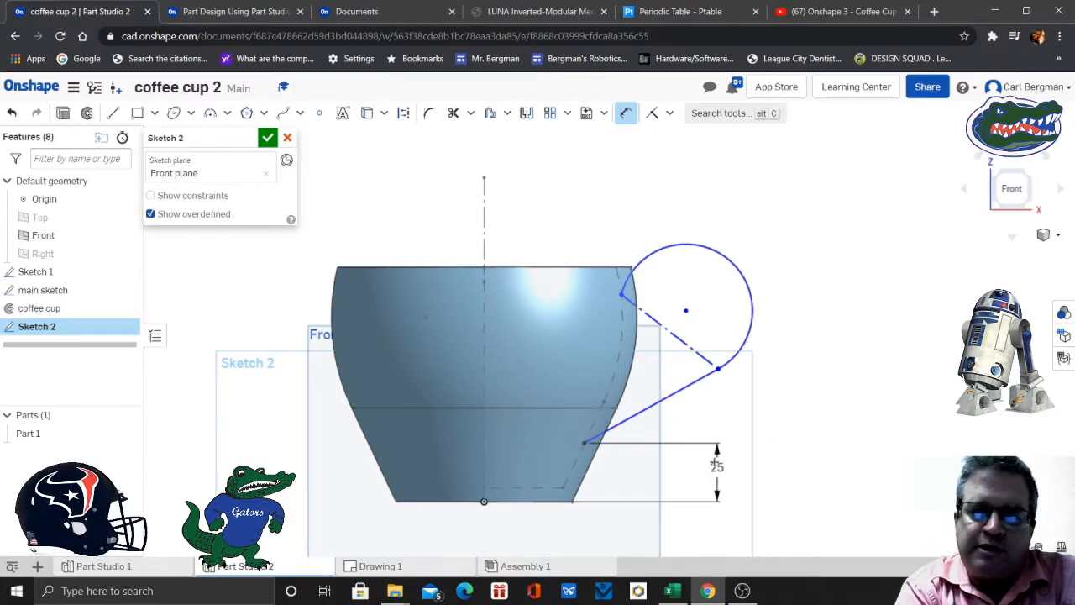
- Recheck slide 10 and dimension the handle's upper endpoint 85 mm above the cup's base line
{"action": "scroll", "coordinate": [716, 465], "scroll_direction": "up", "scroll_amount": 2}
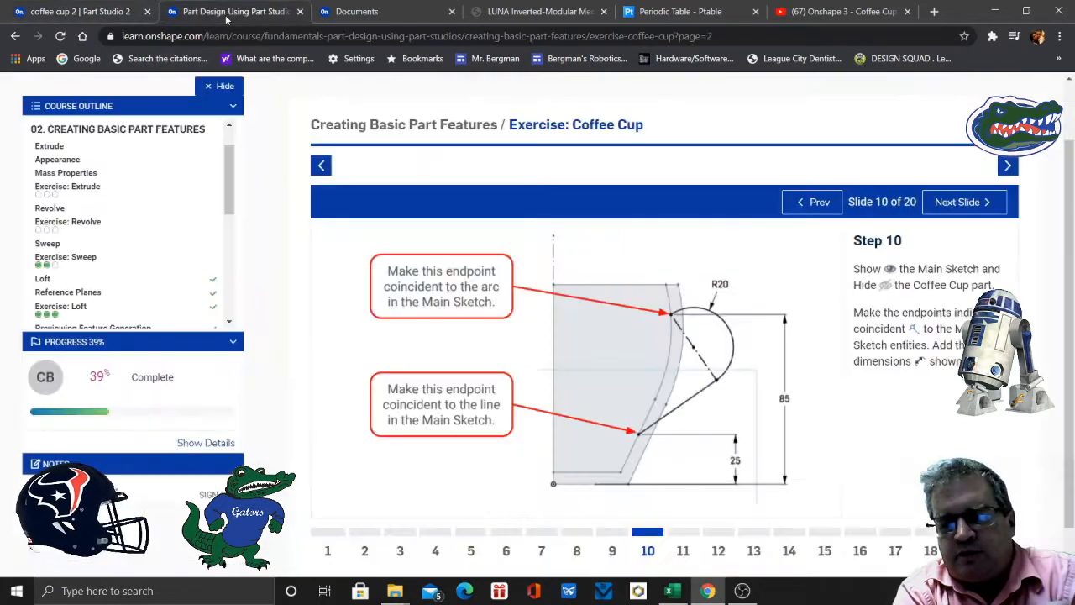
{"action": "left_click", "coordinate": [225, 12]}
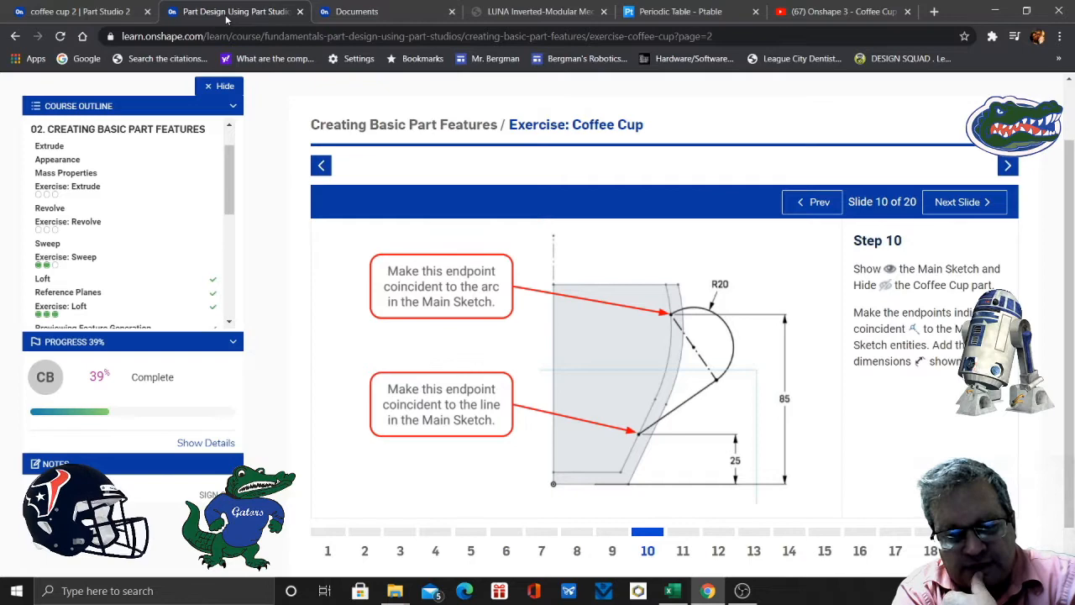
{"action": "left_click", "coordinate": [107, 11]}
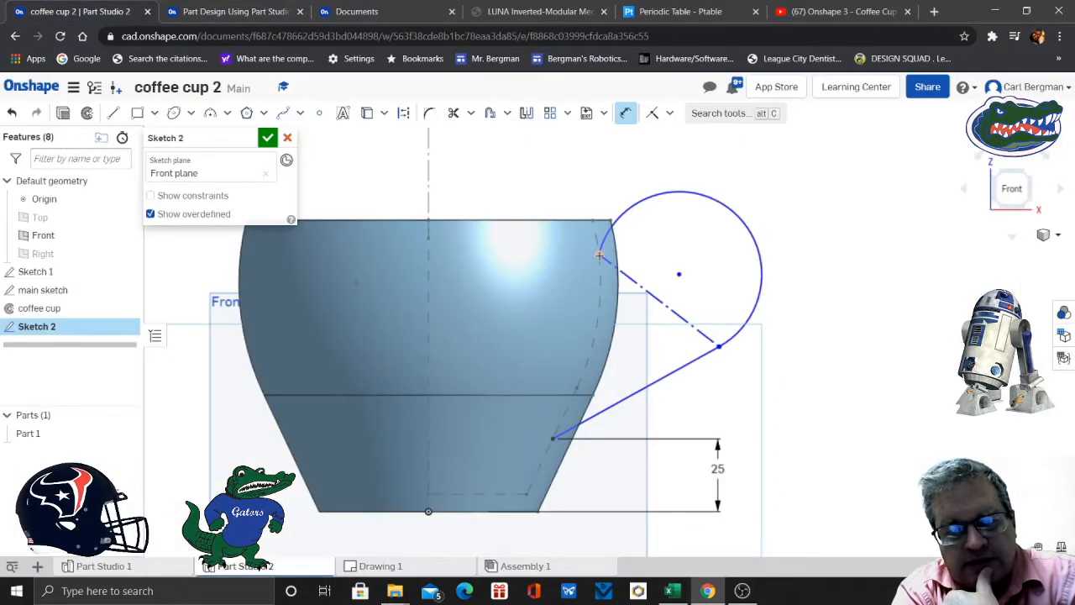
{"action": "left_click", "coordinate": [498, 512]}
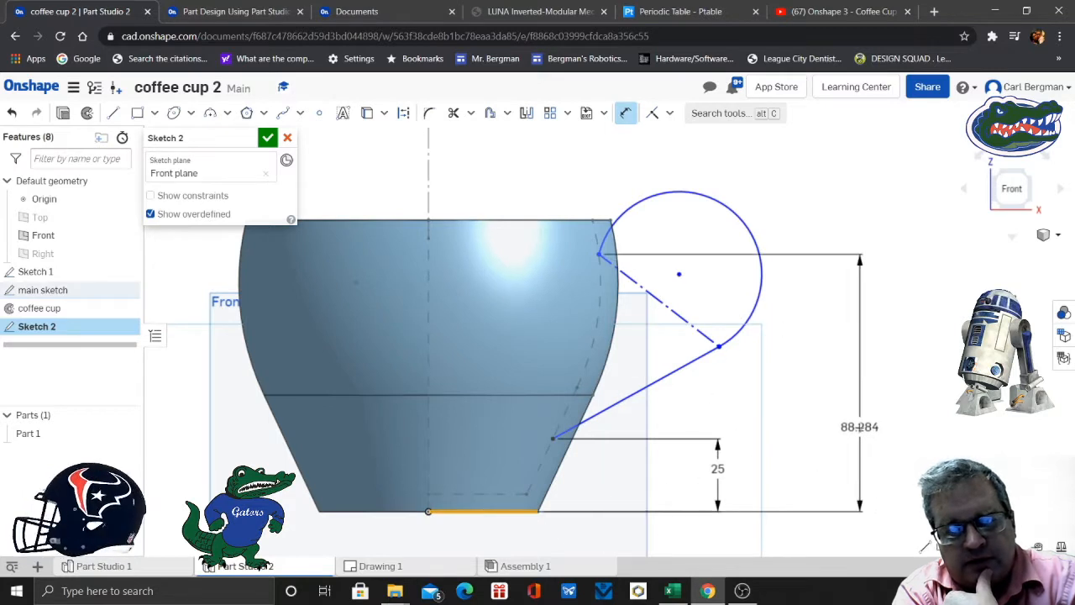
{"action": "left_click", "coordinate": [845, 426]}
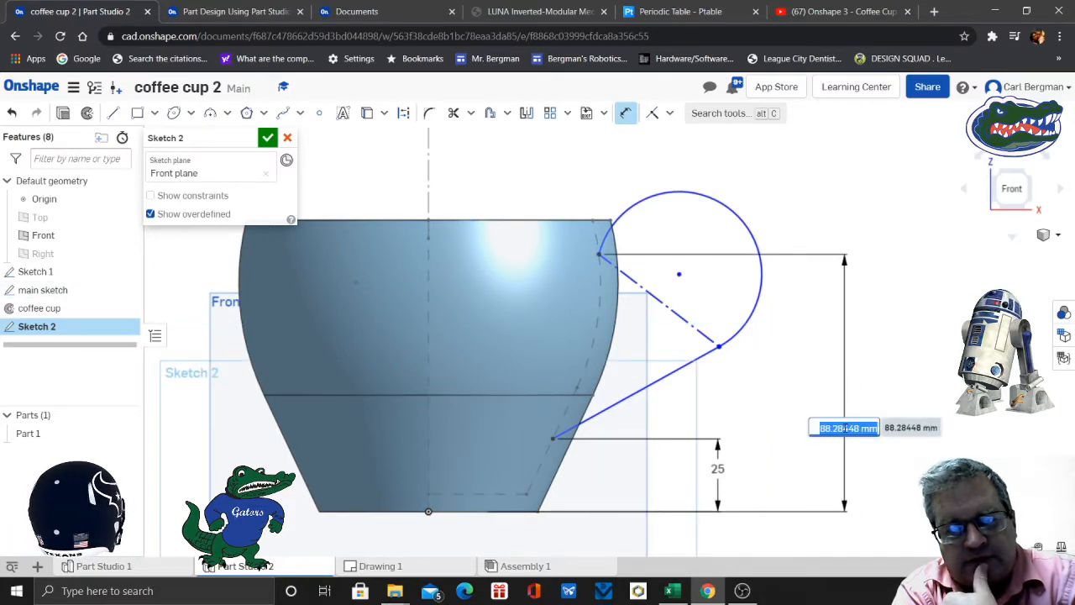
{"action": "type", "text": "85"}
{"action": "key", "text": "Return"}
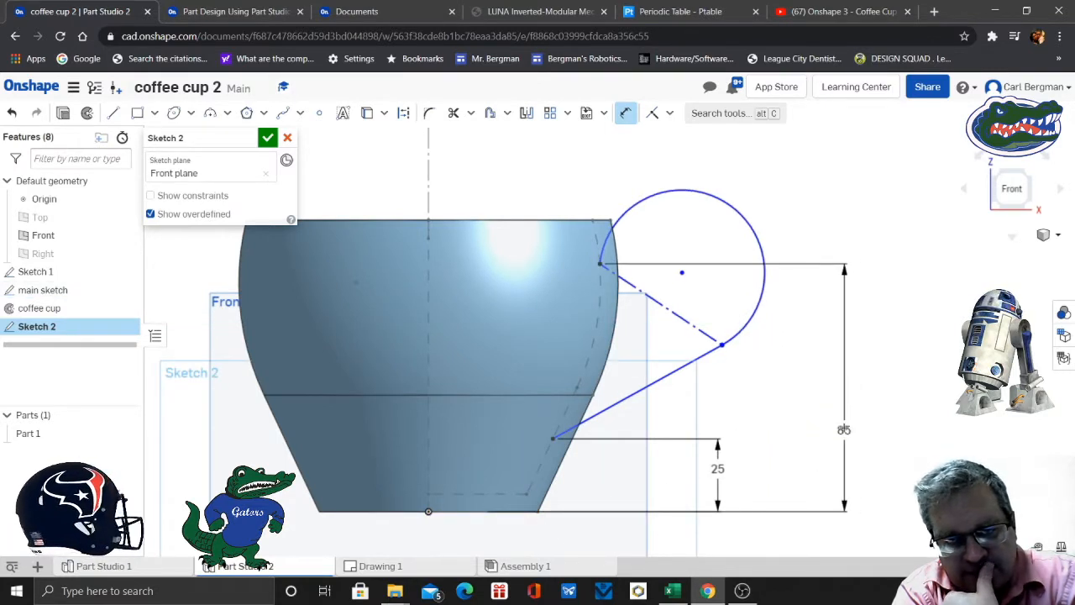
- Check the arc's size on slide 10 and dimension the handle arc with a 20 mm radius
{"action": "left_click", "coordinate": [244, 12]}
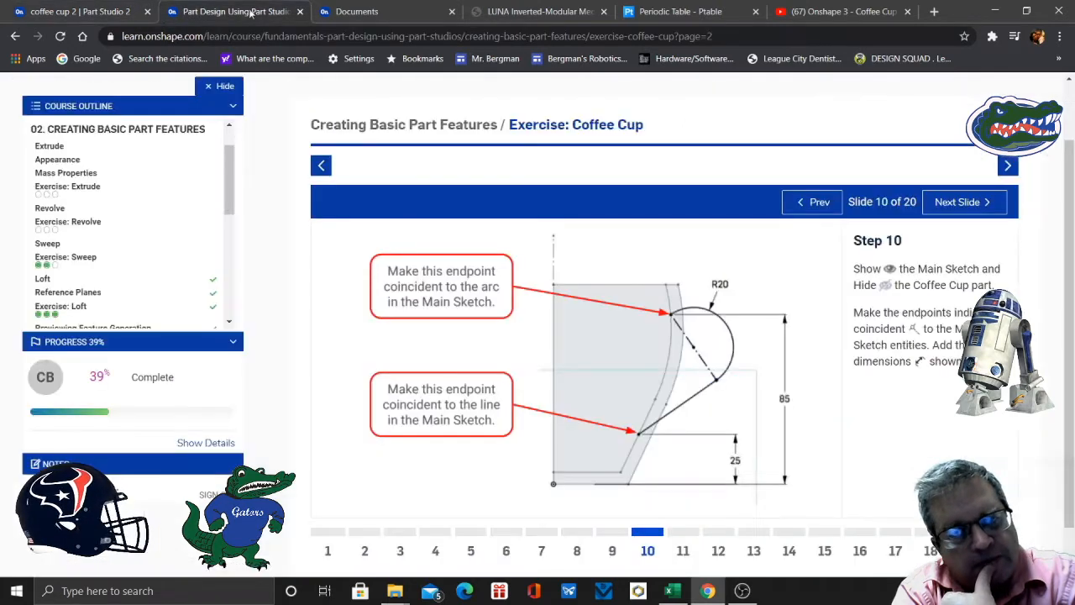
{"action": "left_click", "coordinate": [88, 12]}
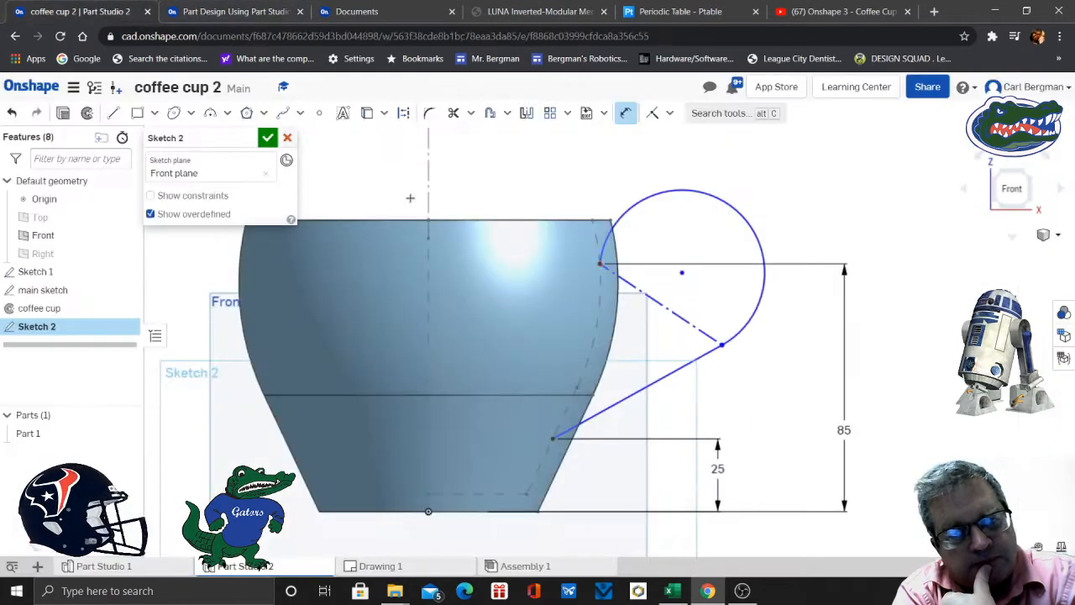
{"action": "left_click", "coordinate": [755, 234]}
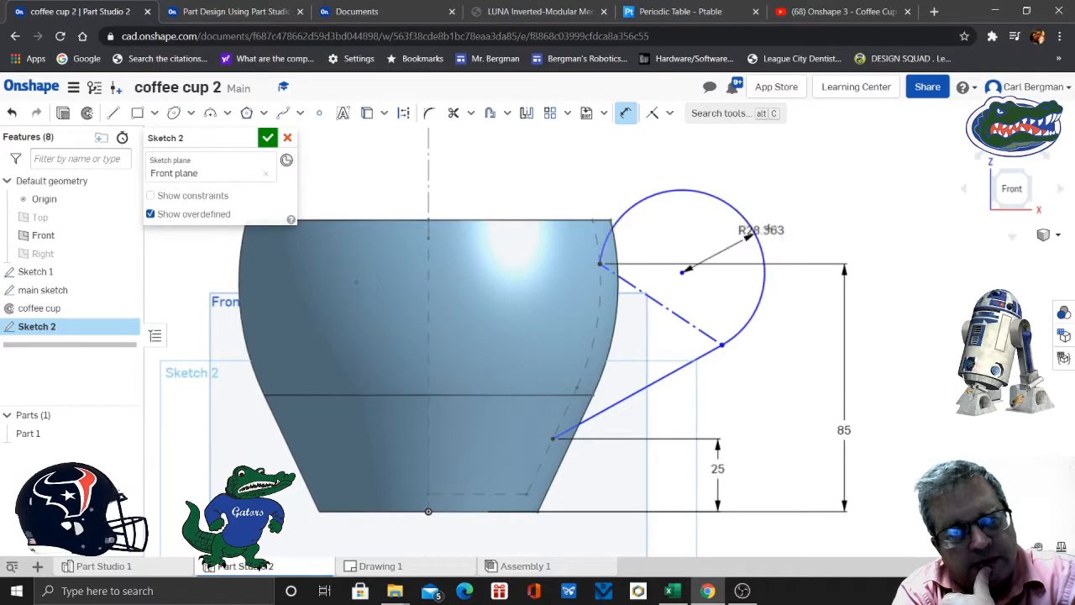
{"action": "left_click", "coordinate": [840, 211]}
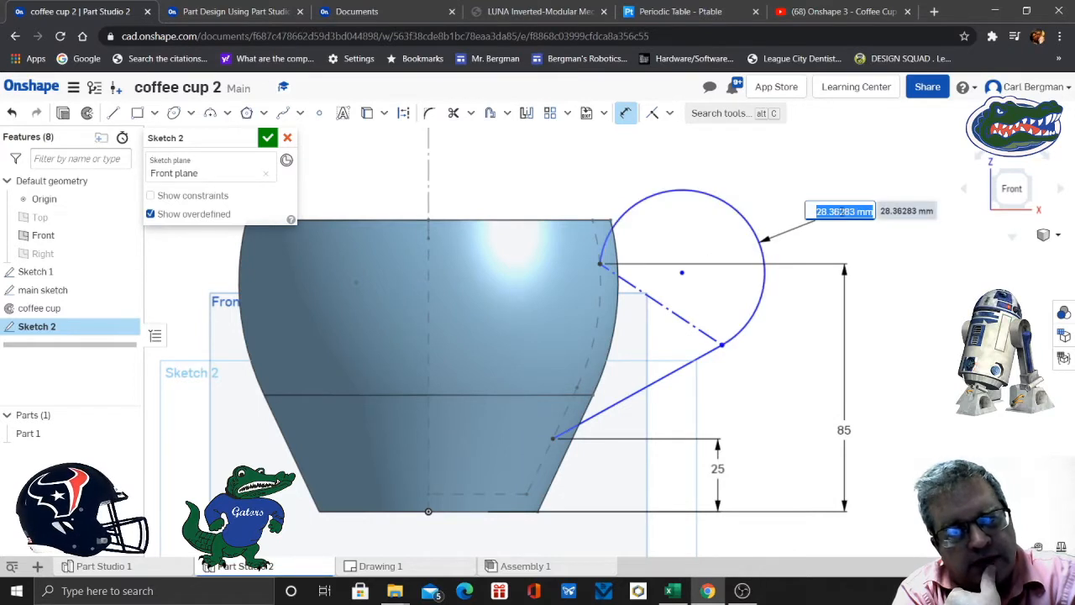
{"action": "type", "text": "20"}
{"action": "key", "text": "Return"}
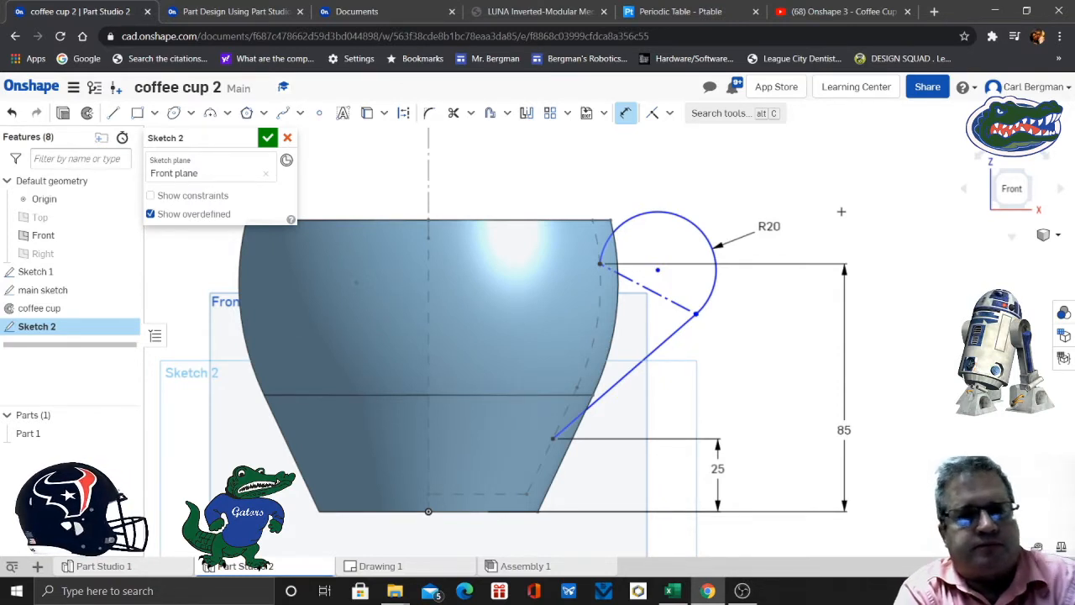
- Check slide 11 of the exercise, rename the handle sketch as path and accept the sketch
{"action": "left_click", "coordinate": [236, 13]}
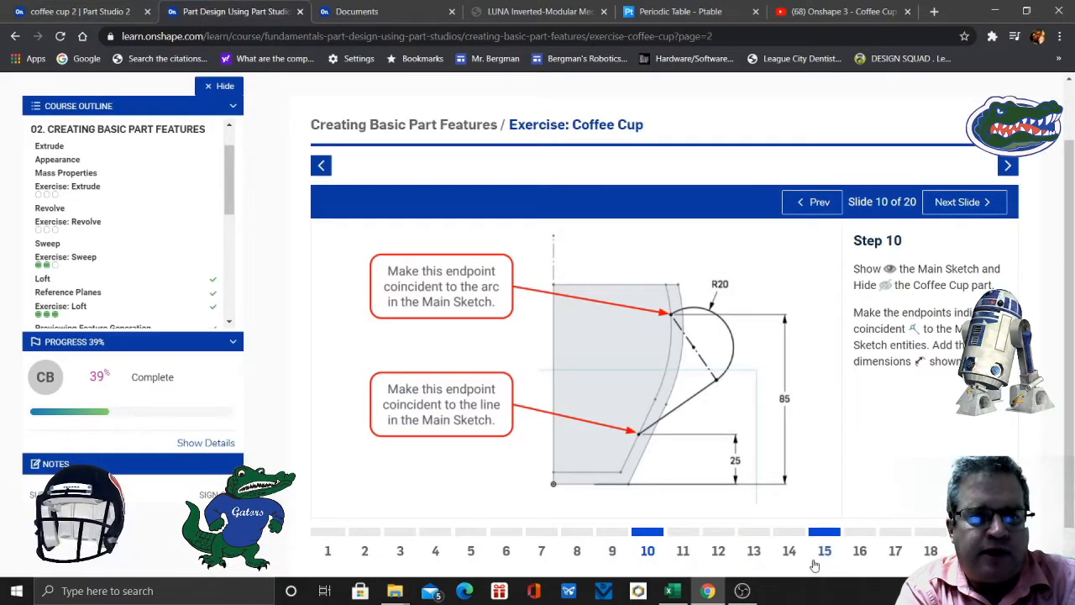
{"action": "left_click", "coordinate": [683, 551]}
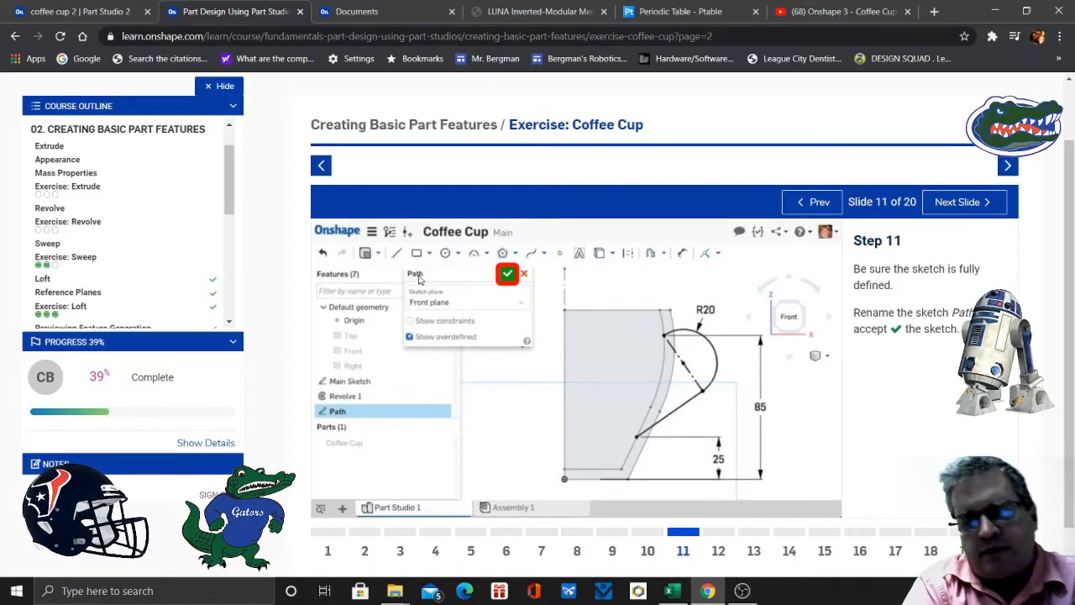
{"action": "left_click", "coordinate": [105, 11]}
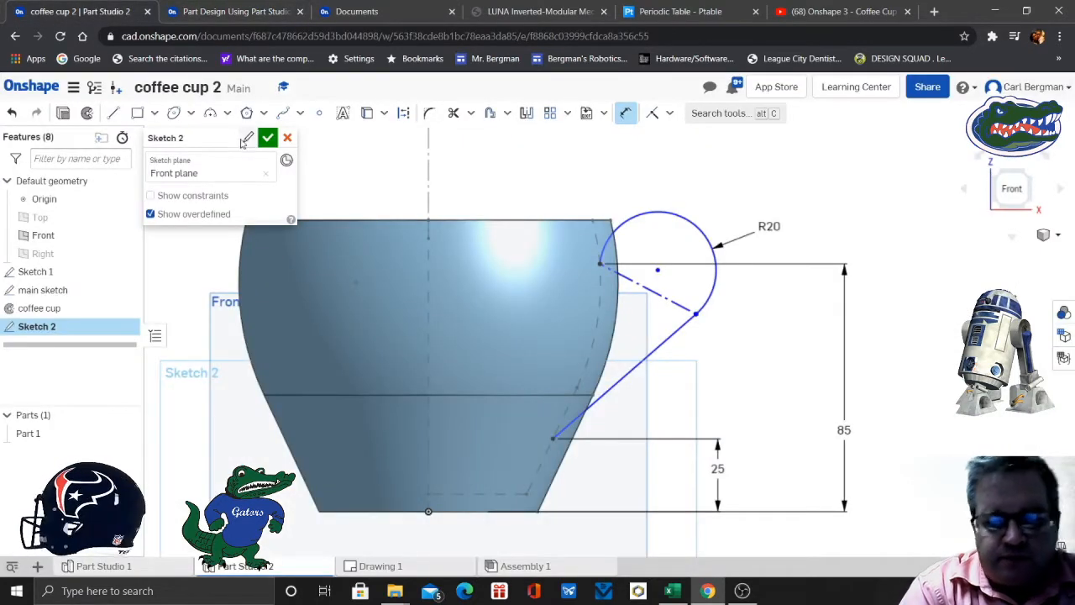
{"action": "left_click", "coordinate": [248, 138]}
{"action": "type", "text": "path"}
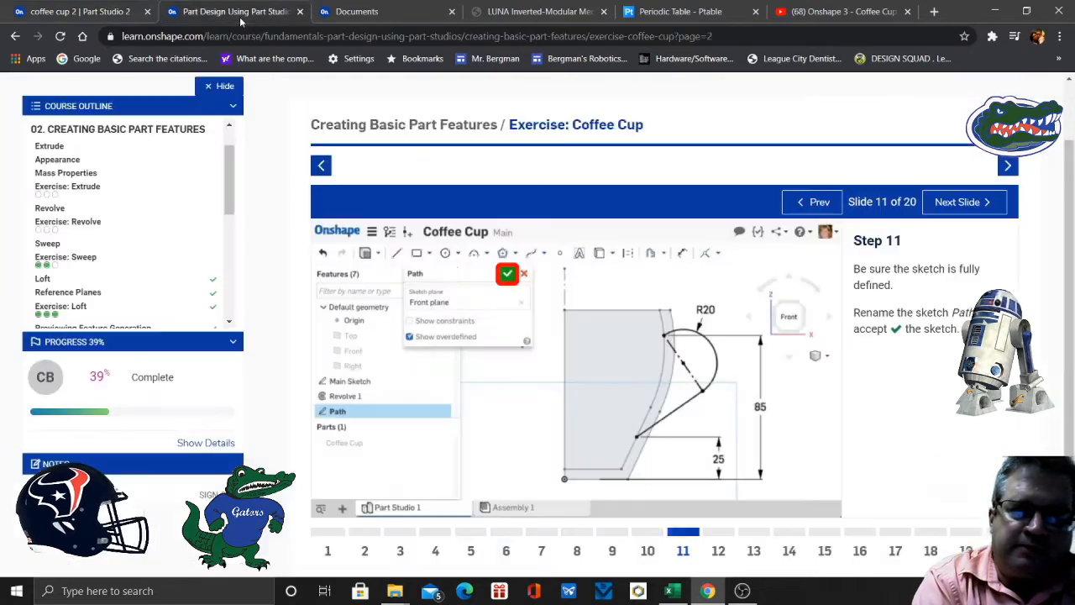
{"action": "left_click", "coordinate": [243, 12]}
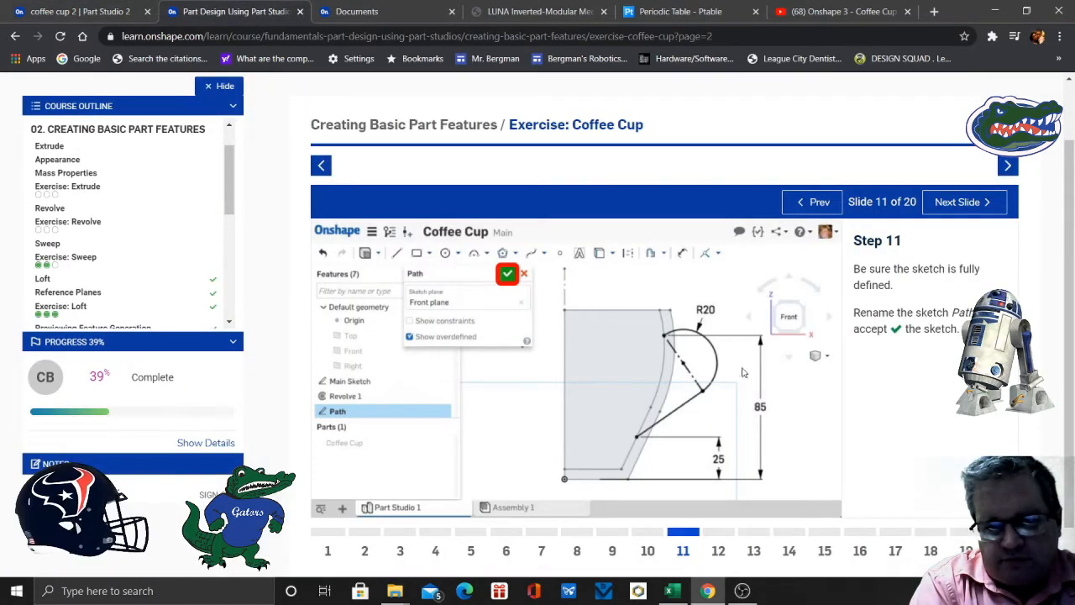
{"action": "left_click", "coordinate": [113, 14]}
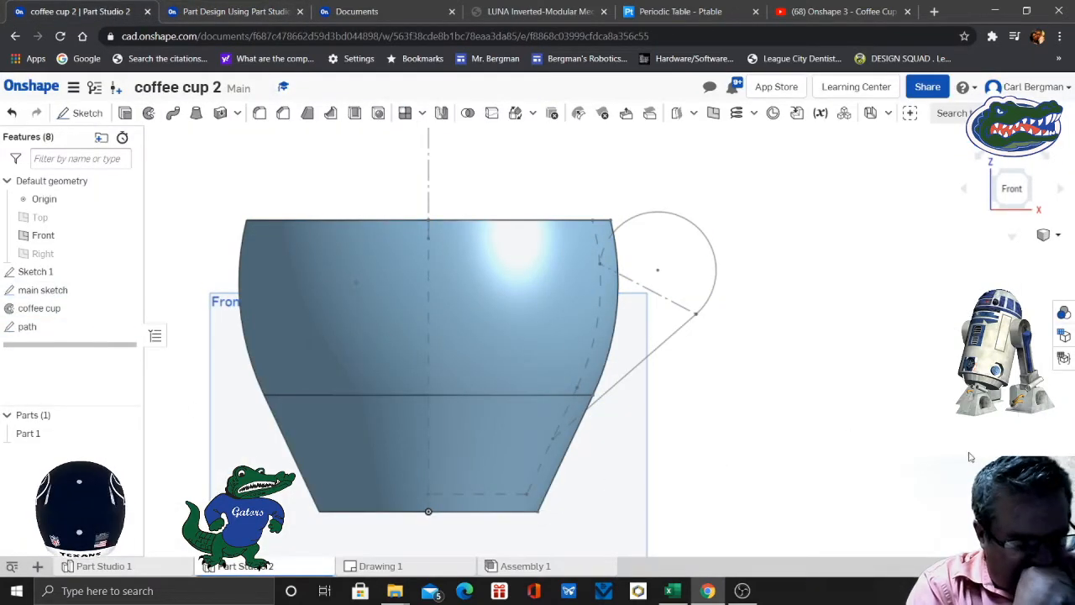
- Read slide 12 of the exercise and start a new reference plane of the Curve point type
{"action": "left_click", "coordinate": [226, 14]}
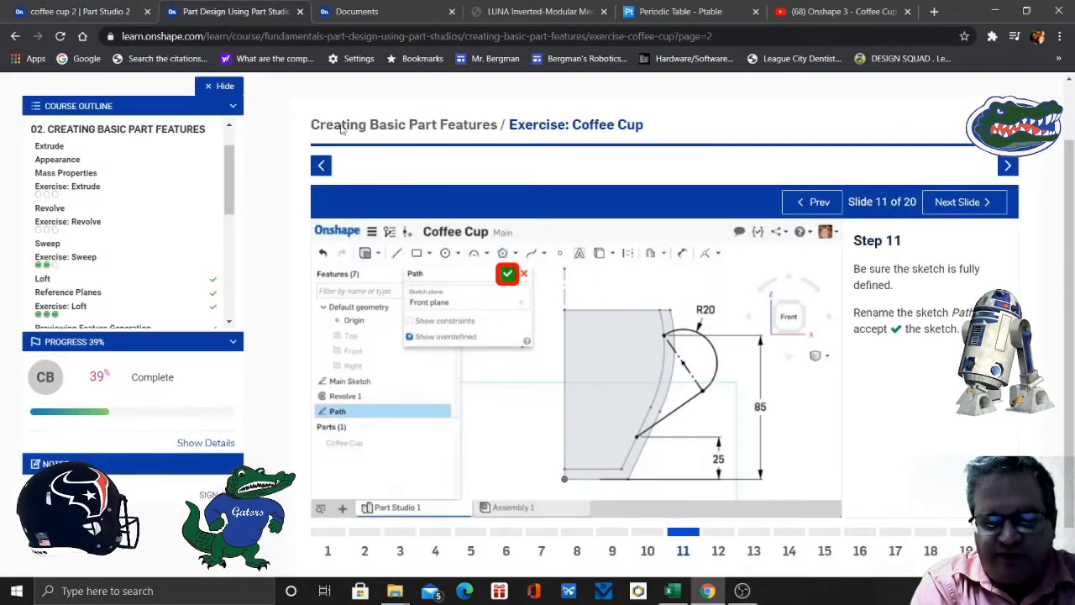
{"action": "left_click", "coordinate": [719, 553]}
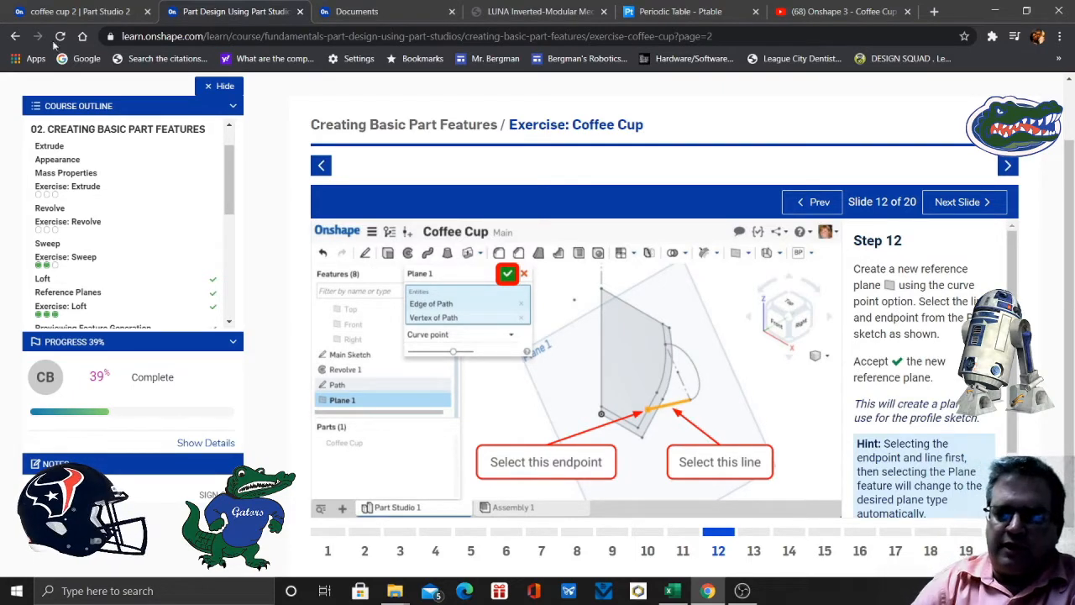
{"action": "left_click", "coordinate": [84, 12]}
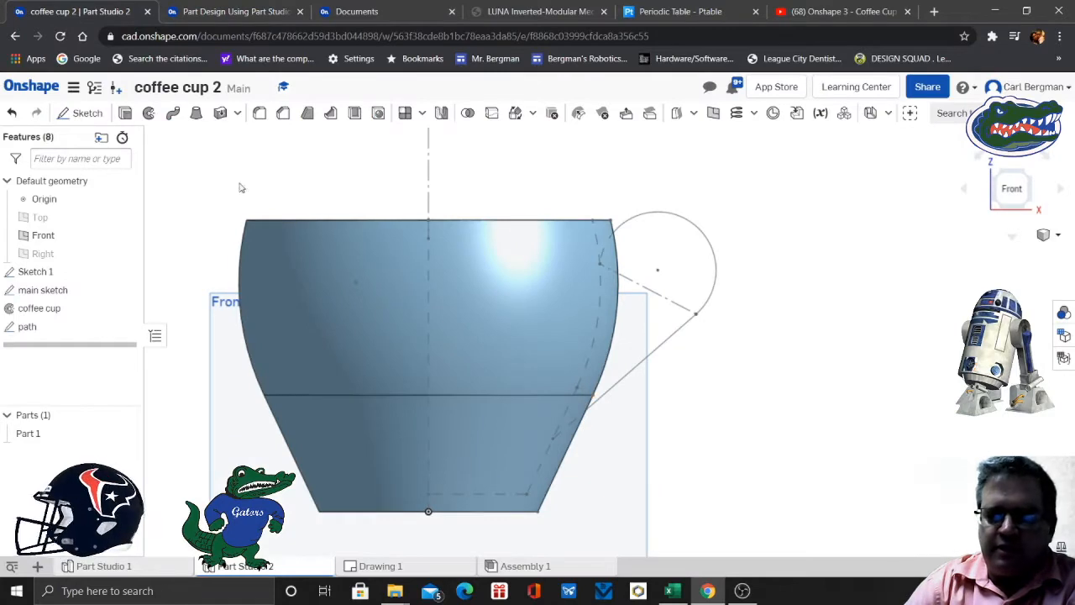
{"action": "left_click", "coordinate": [713, 115]}
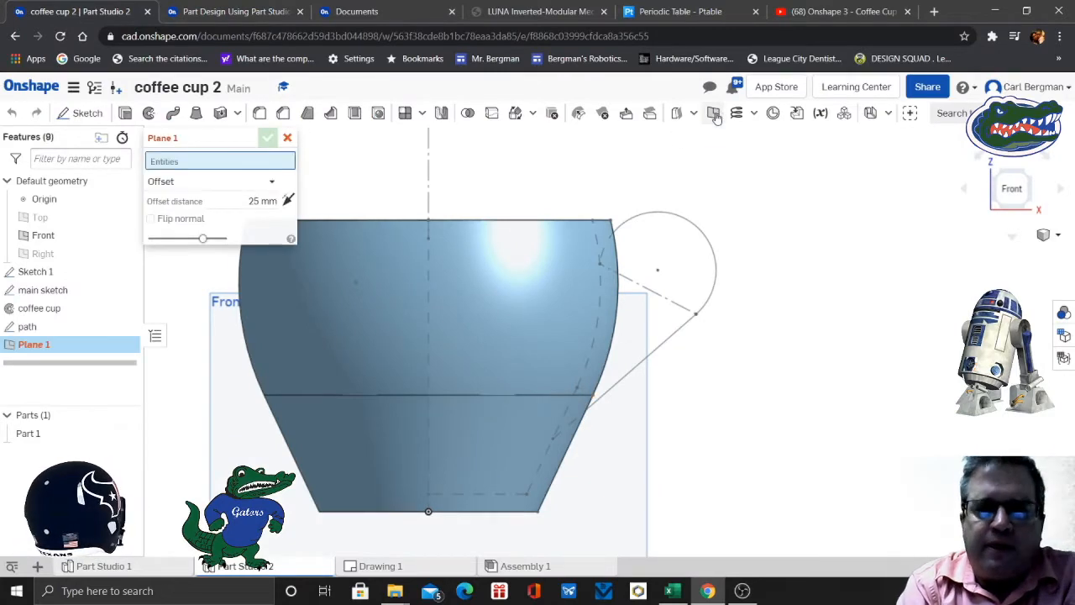
{"action": "left_click", "coordinate": [272, 180]}
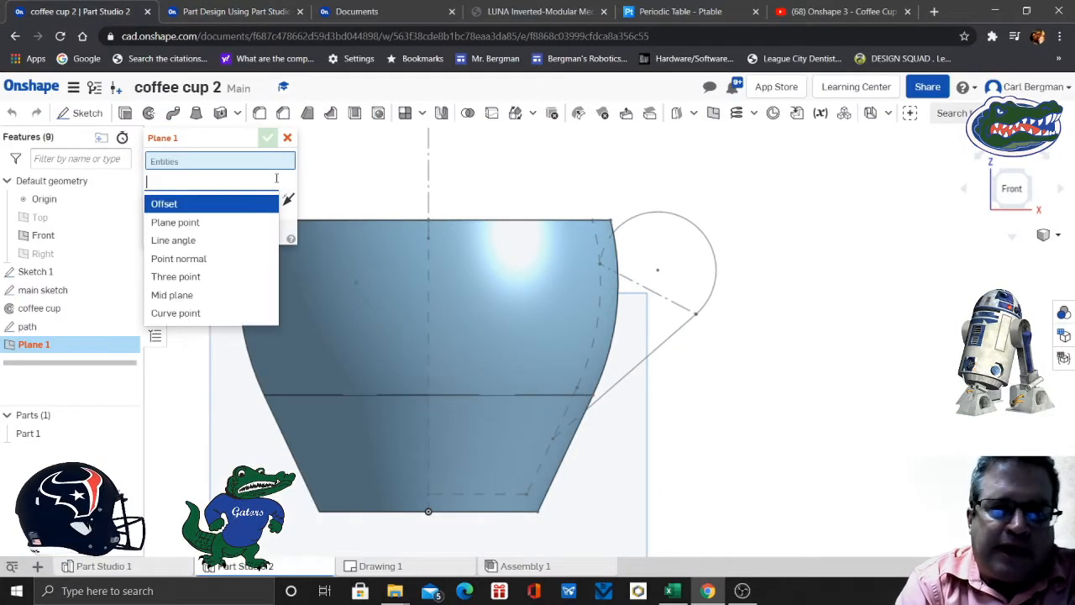
{"action": "left_click", "coordinate": [183, 315]}
- Define the plane by the handle path's straight line and its lower endpoint, recheck slide 12 and accept the plane
{"action": "scroll", "coordinate": [677, 471], "scroll_direction": "up", "scroll_amount": 5}
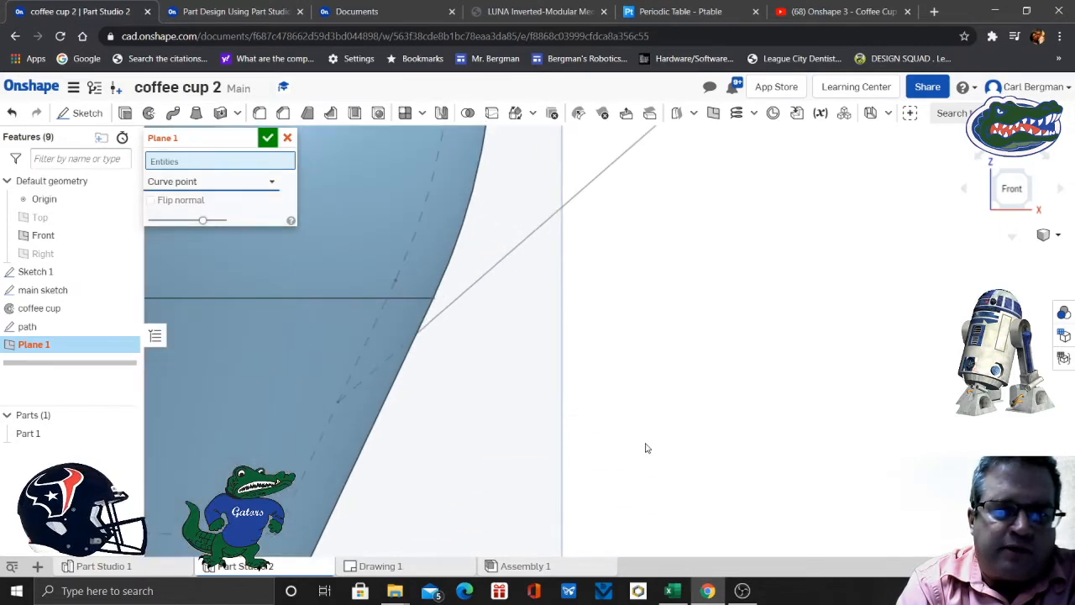
{"action": "right_click_drag", "start_coordinate": [652, 446], "coordinate": [633, 457]}
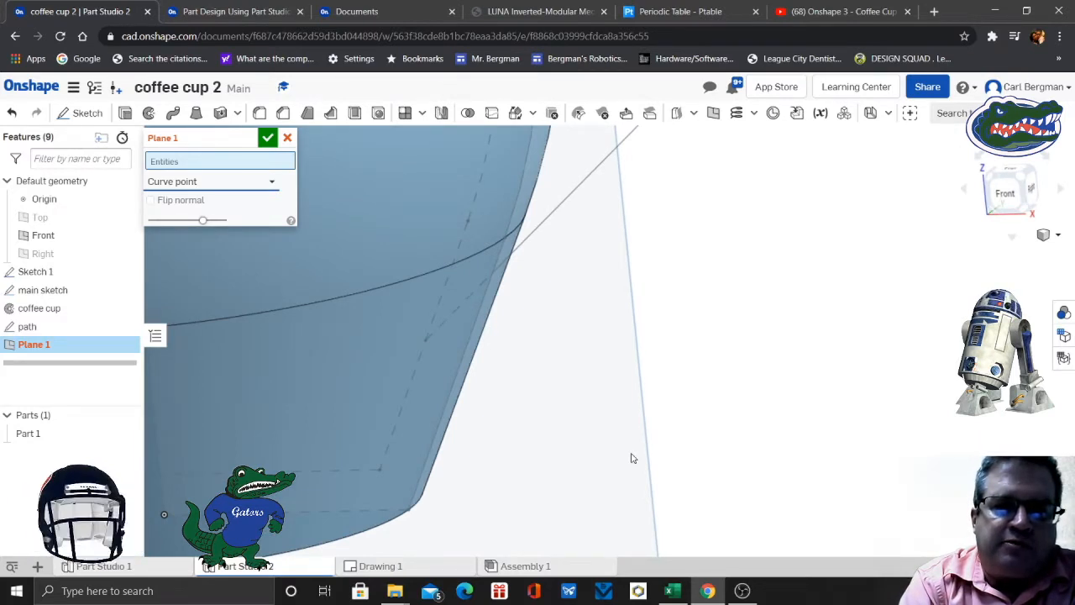
{"action": "left_click", "coordinate": [218, 167]}
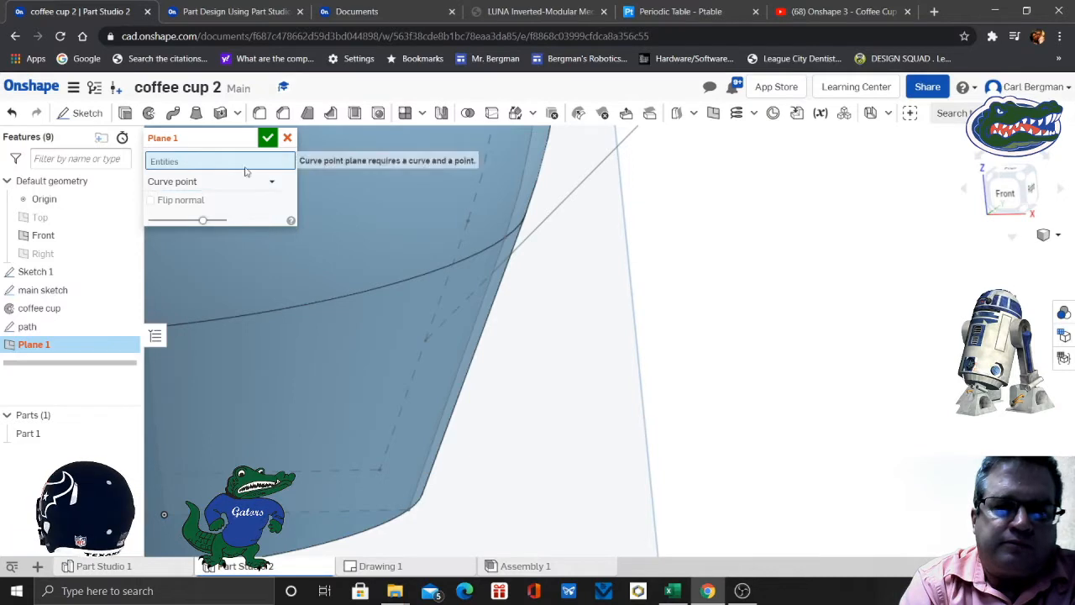
{"action": "left_click", "coordinate": [546, 226]}
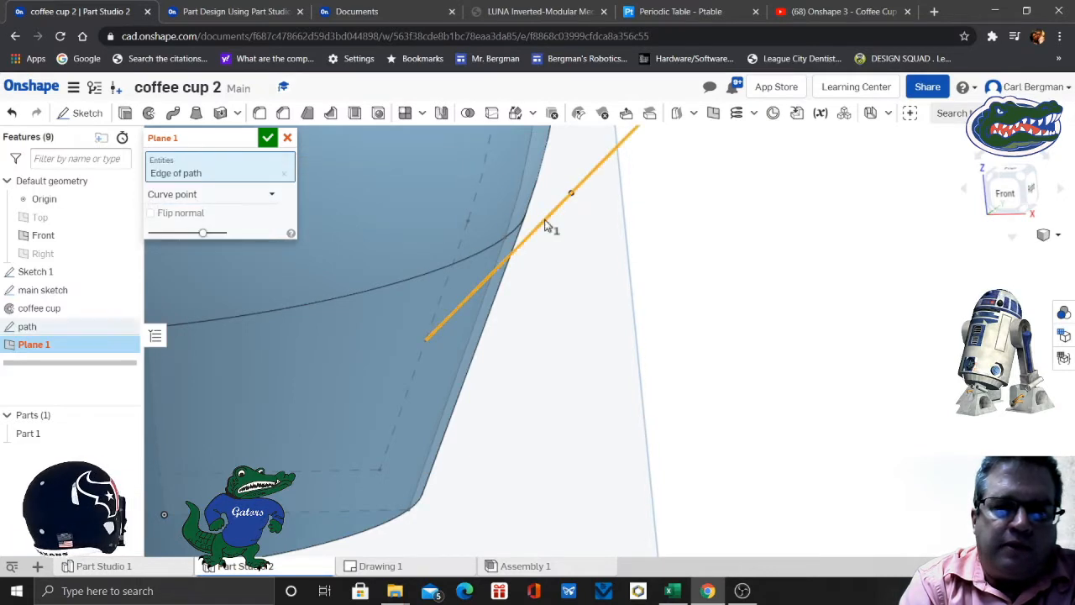
{"action": "left_click", "coordinate": [427, 340]}
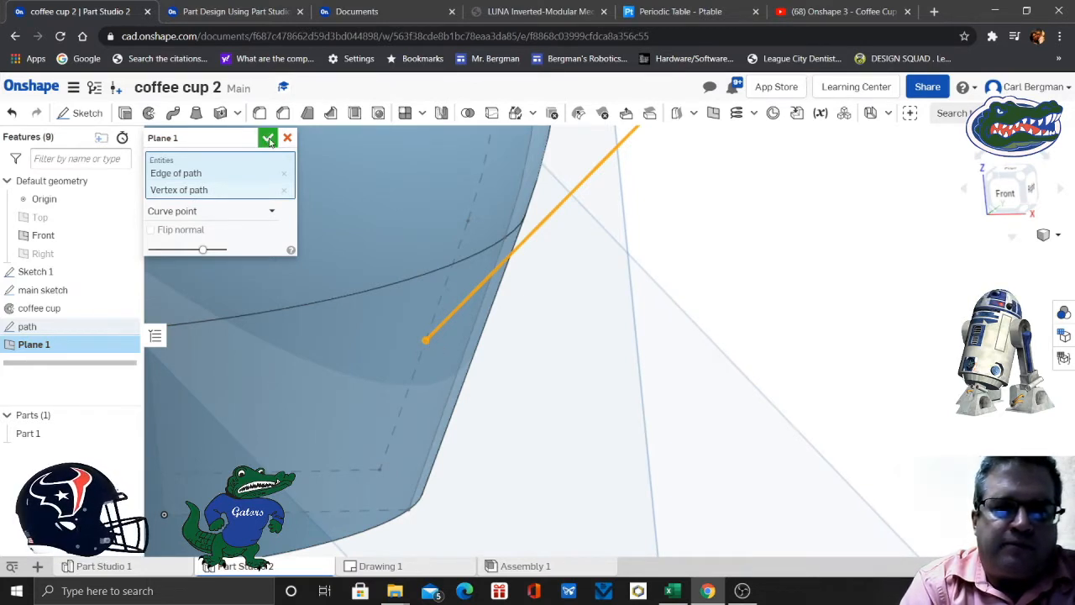
{"action": "left_click", "coordinate": [237, 11]}
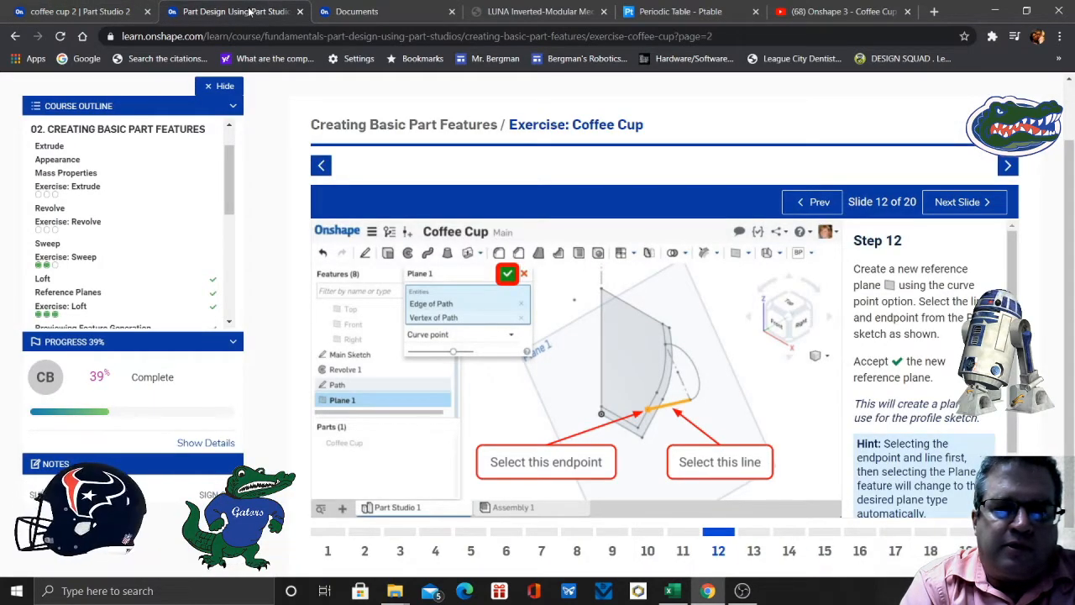
{"action": "left_click", "coordinate": [755, 552]}
{"action": "left_click", "coordinate": [719, 552]}
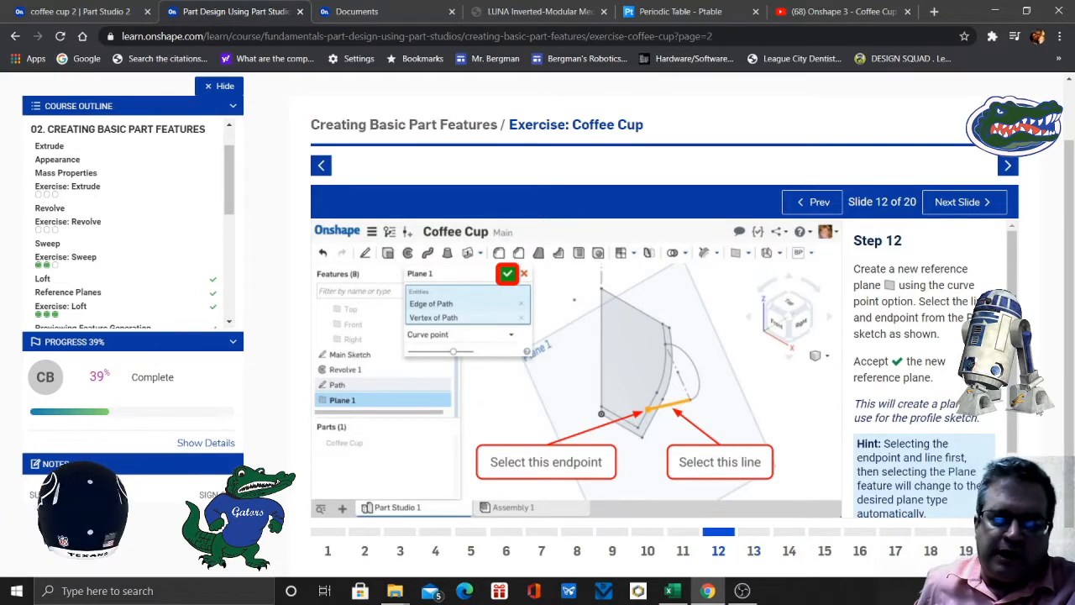
{"action": "scroll", "coordinate": [932, 370], "scroll_direction": "down", "scroll_amount": 1}
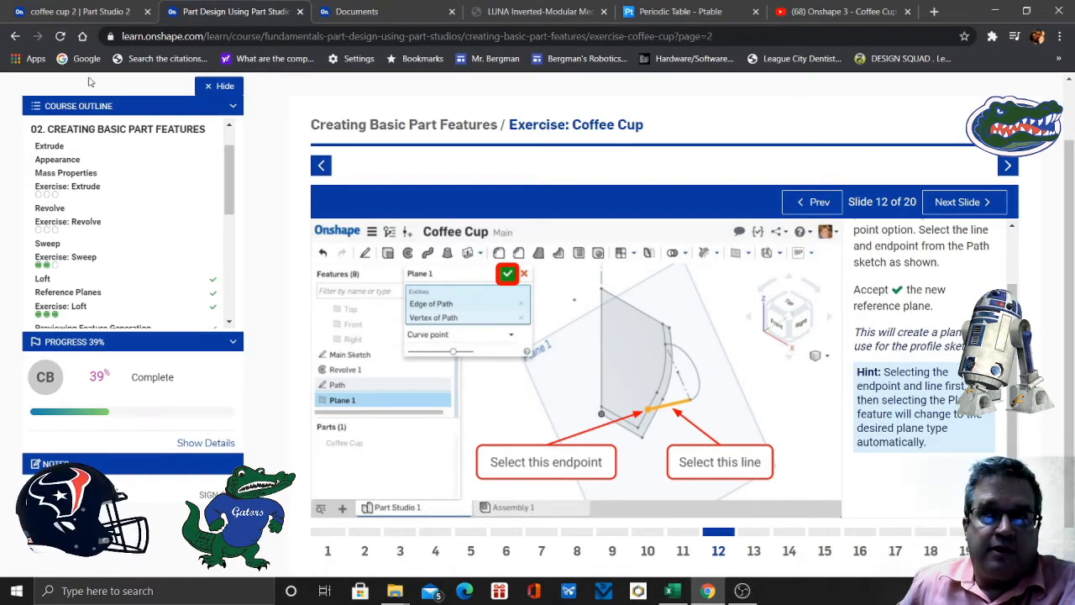
{"action": "left_click", "coordinate": [99, 12]}
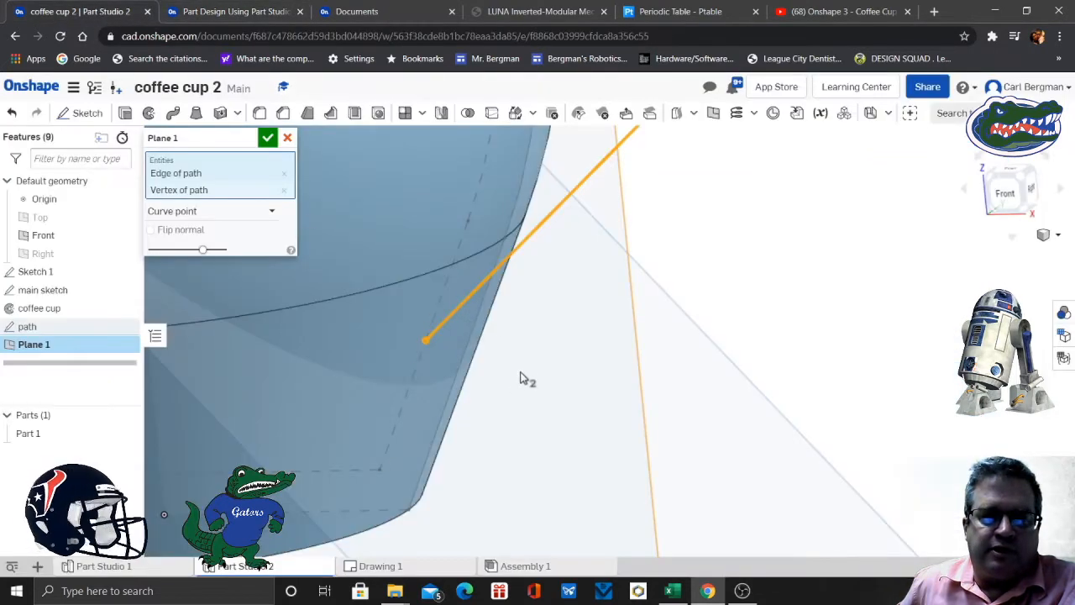
{"action": "left_click", "coordinate": [268, 140]}
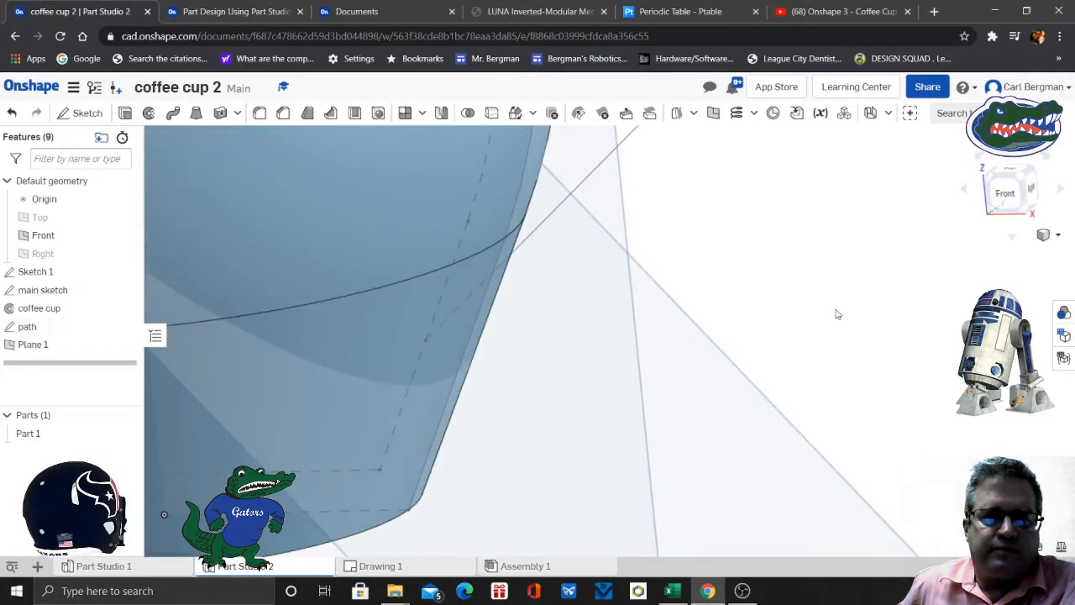
- Read slide 13 of the exercise and start a new sketch on the curve point plane at the handle's lower end
{"action": "scroll", "coordinate": [837, 314], "scroll_direction": "up", "scroll_amount": 3}
{"action": "scroll", "coordinate": [836, 314], "scroll_direction": "up", "scroll_amount": 2}
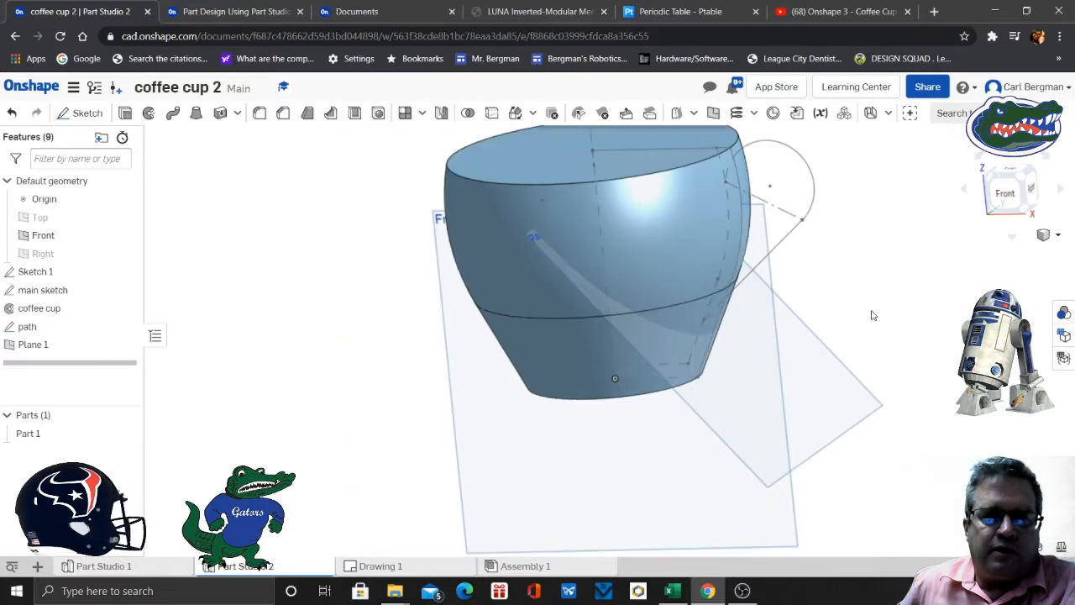
{"action": "scroll", "coordinate": [874, 311], "scroll_direction": "up", "scroll_amount": 2}
{"action": "mouse_move", "coordinate": [888, 293]}
{"action": "right_mouse_down"}
{"action": "mouse_move", "coordinate": [861, 302]}
{"action": "mouse_move", "coordinate": [888, 291]}
{"action": "mouse_move", "coordinate": [869, 276]}
{"action": "mouse_move", "coordinate": [899, 290]}
{"action": "mouse_move", "coordinate": [888, 299]}
{"action": "right_mouse_up"}
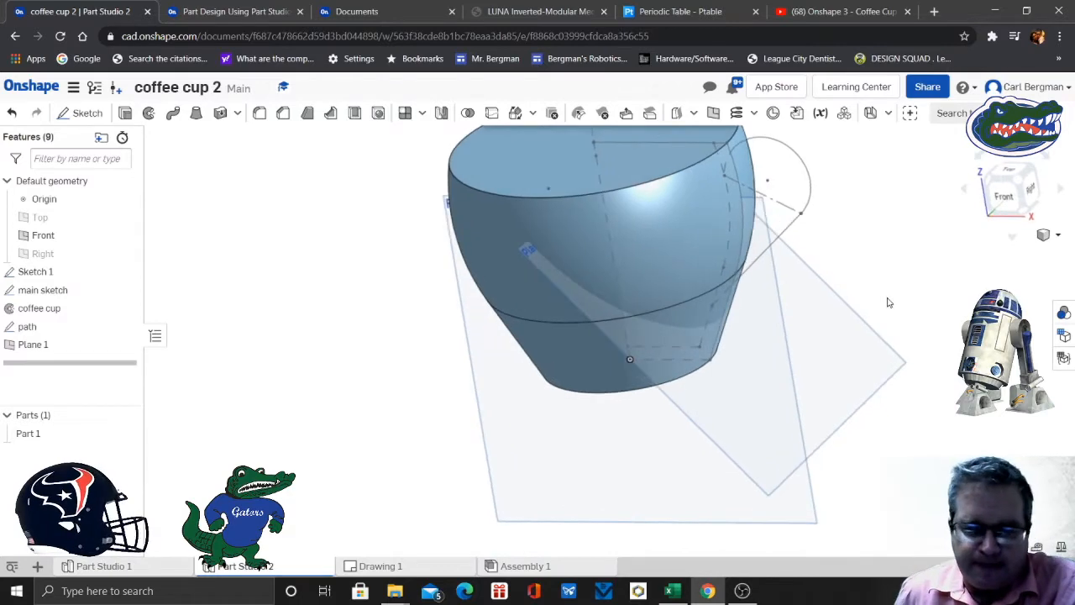
{"action": "scroll", "coordinate": [889, 303], "scroll_direction": "down", "scroll_amount": 3}
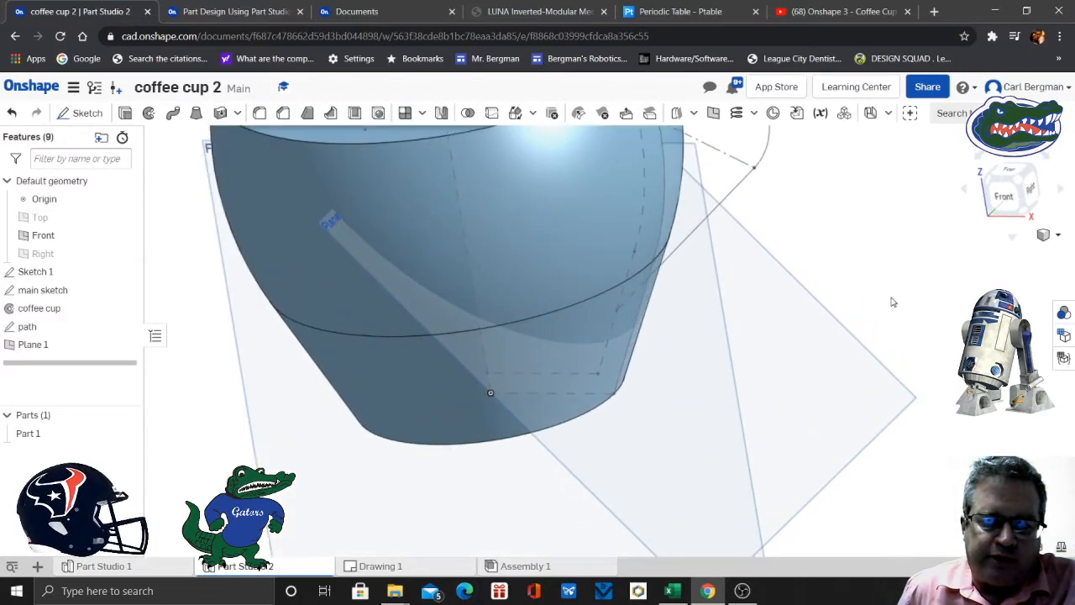
{"action": "left_click", "coordinate": [225, 13]}
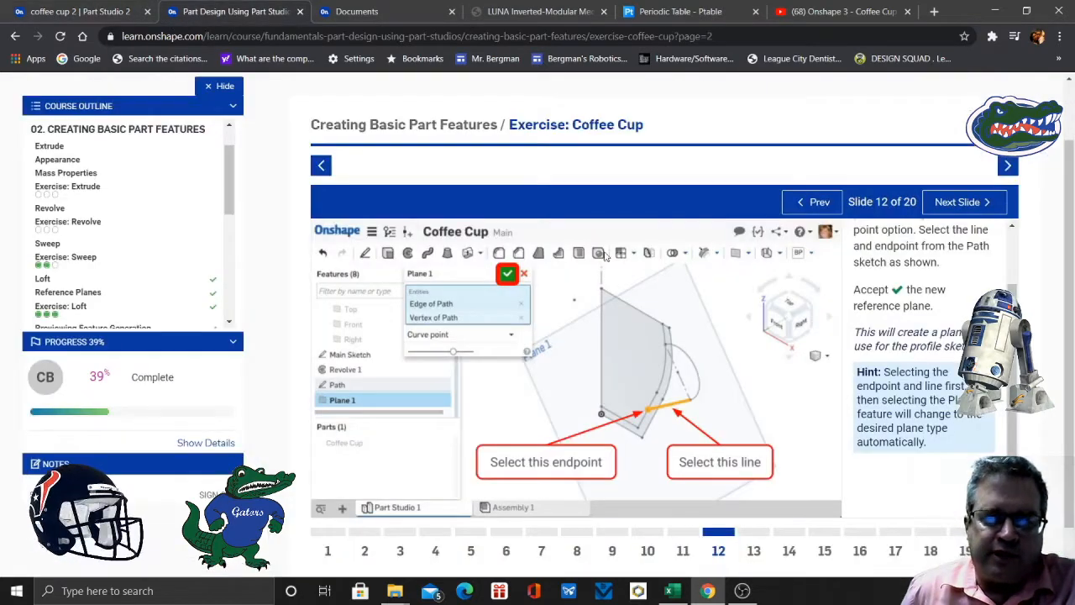
{"action": "left_click", "coordinate": [753, 550]}
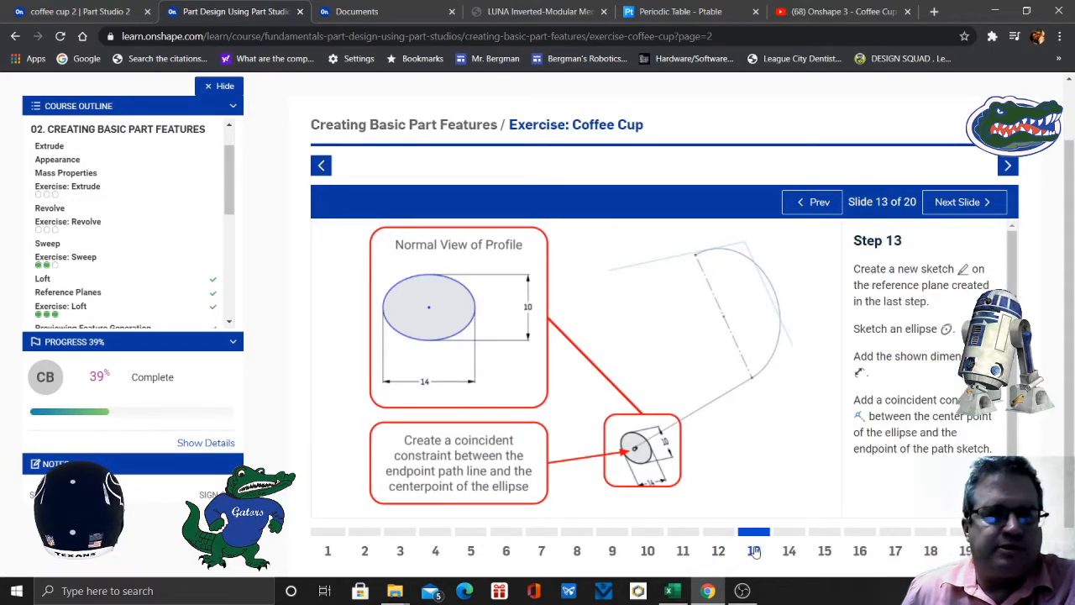
{"action": "left_click", "coordinate": [789, 551]}
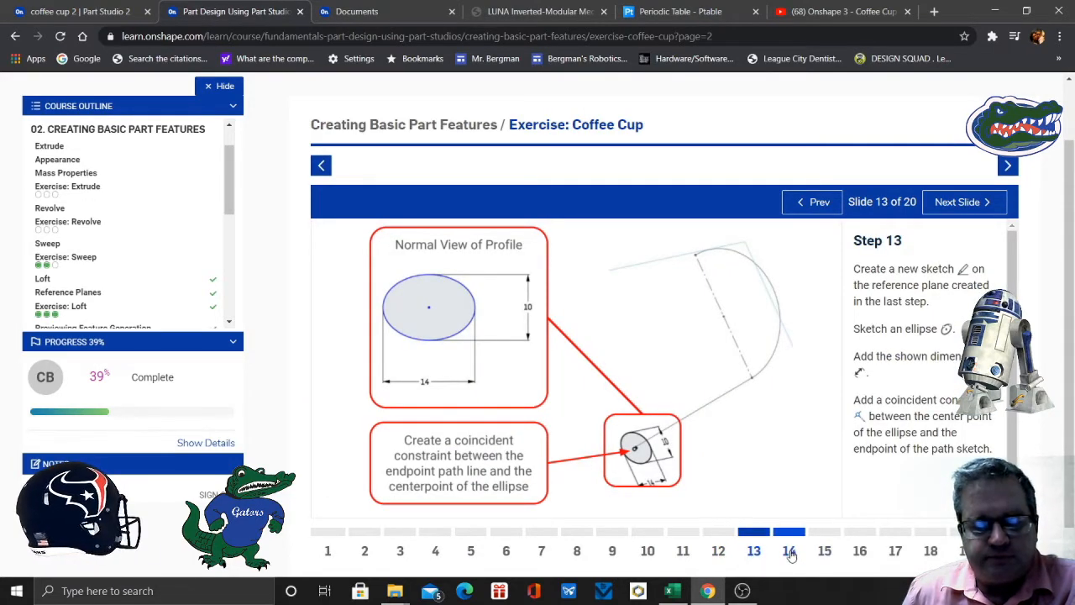
{"action": "left_click", "coordinate": [753, 551]}
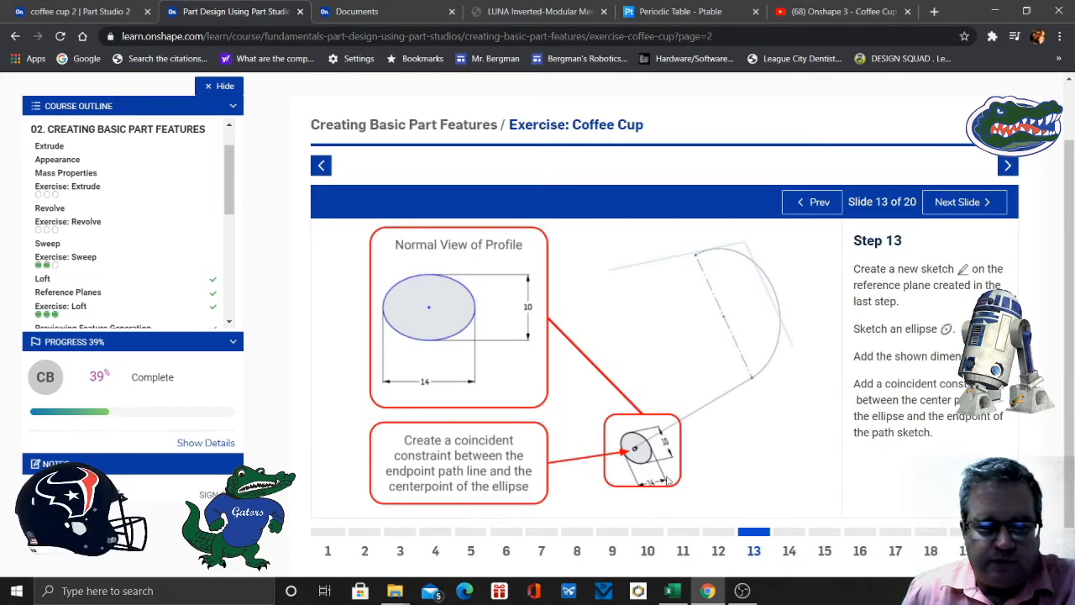
{"action": "left_click", "coordinate": [101, 12]}
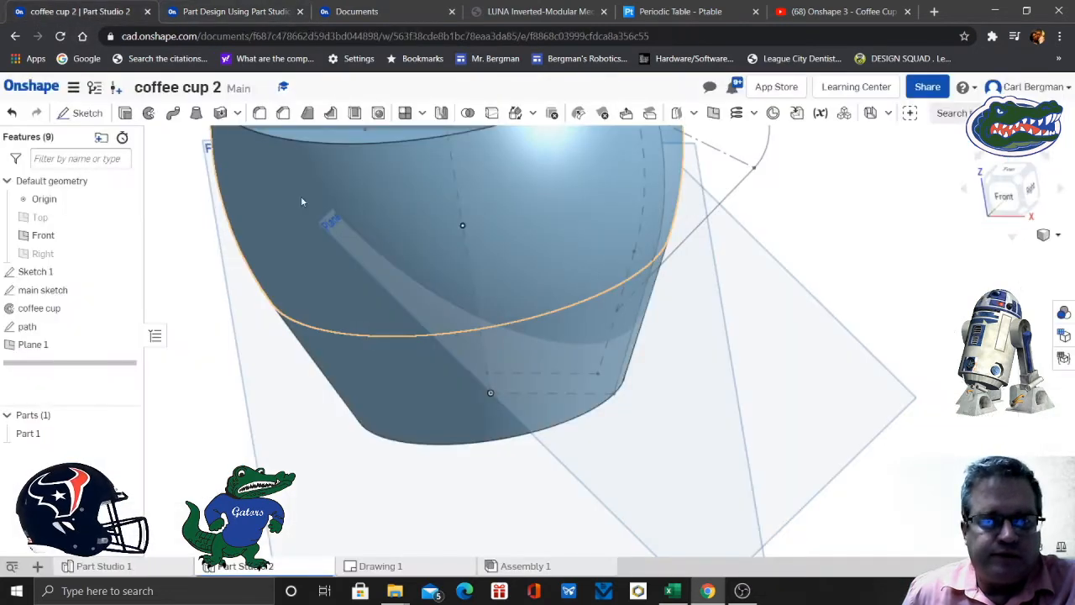
{"action": "left_click", "coordinate": [87, 113]}
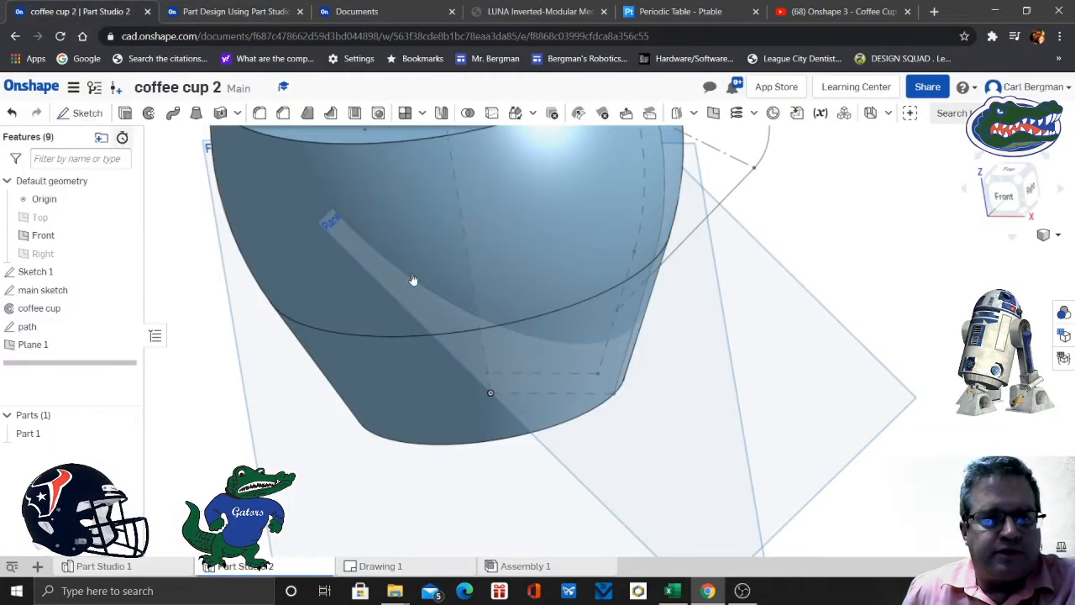
{"action": "left_click", "coordinate": [834, 378]}
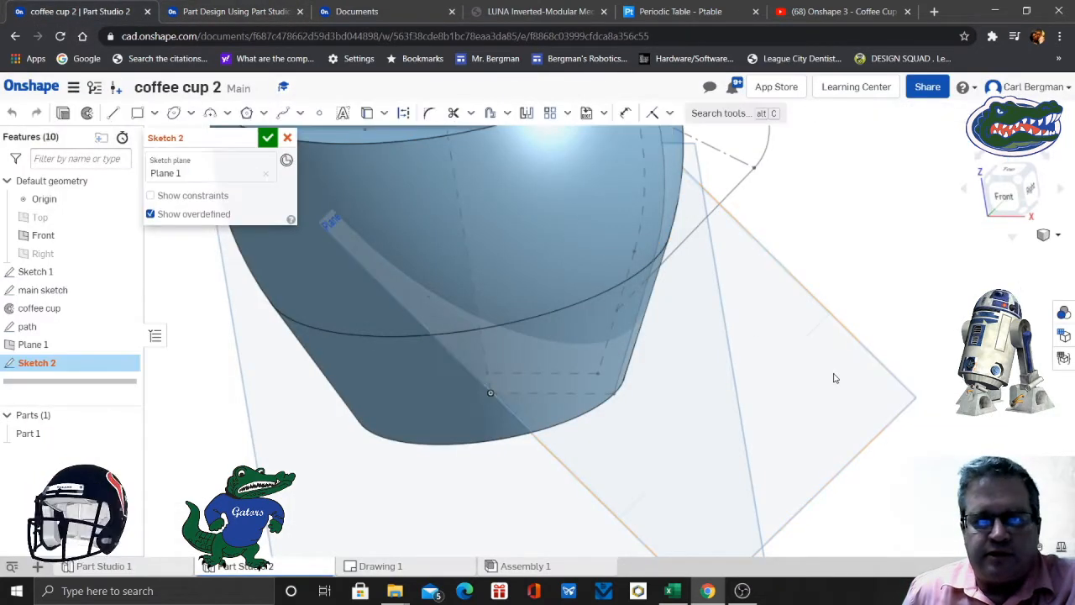
- Draw an ellipse with the Ellipse tool on the curve point plane, centred away from the cup near the plane's outer end
{"action": "left_click", "coordinate": [192, 114]}
{"action": "left_click", "coordinate": [204, 161]}
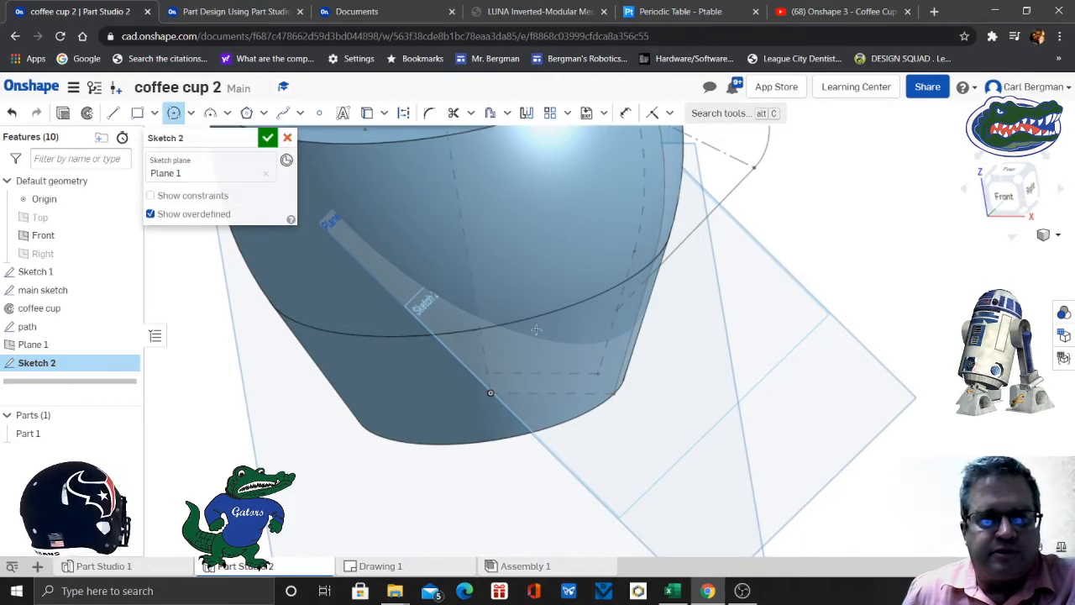
{"action": "left_click", "coordinate": [192, 113]}
{"action": "left_click", "coordinate": [201, 183]}
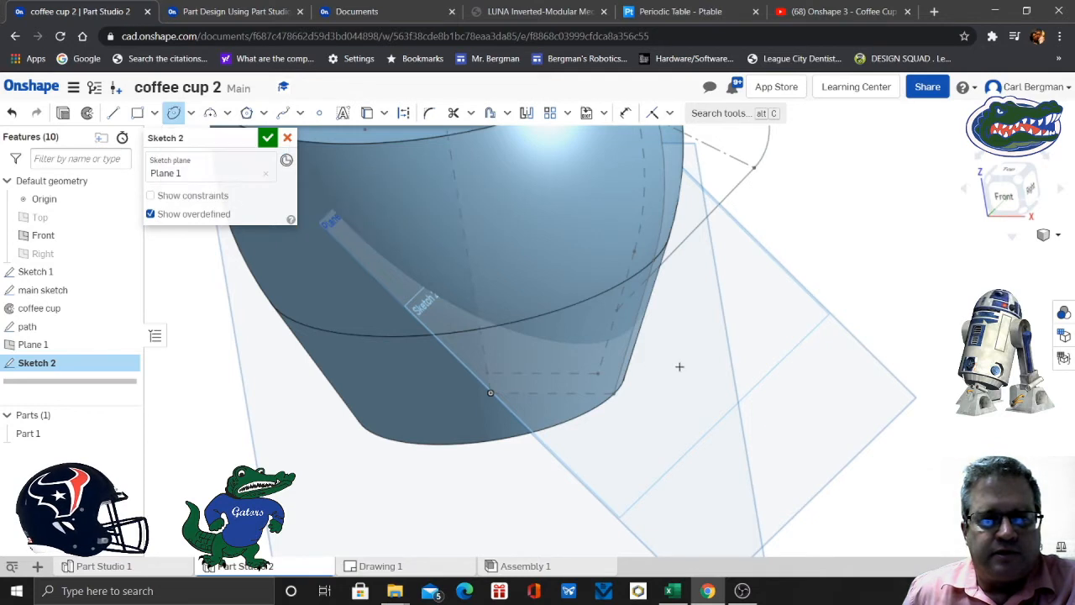
{"action": "left_click", "coordinate": [783, 404]}
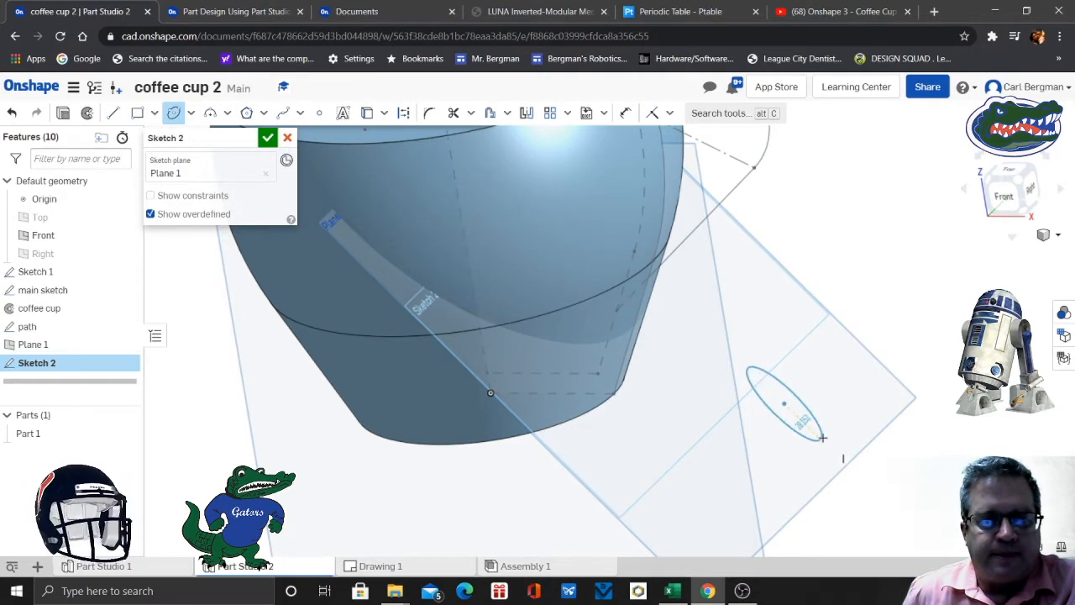
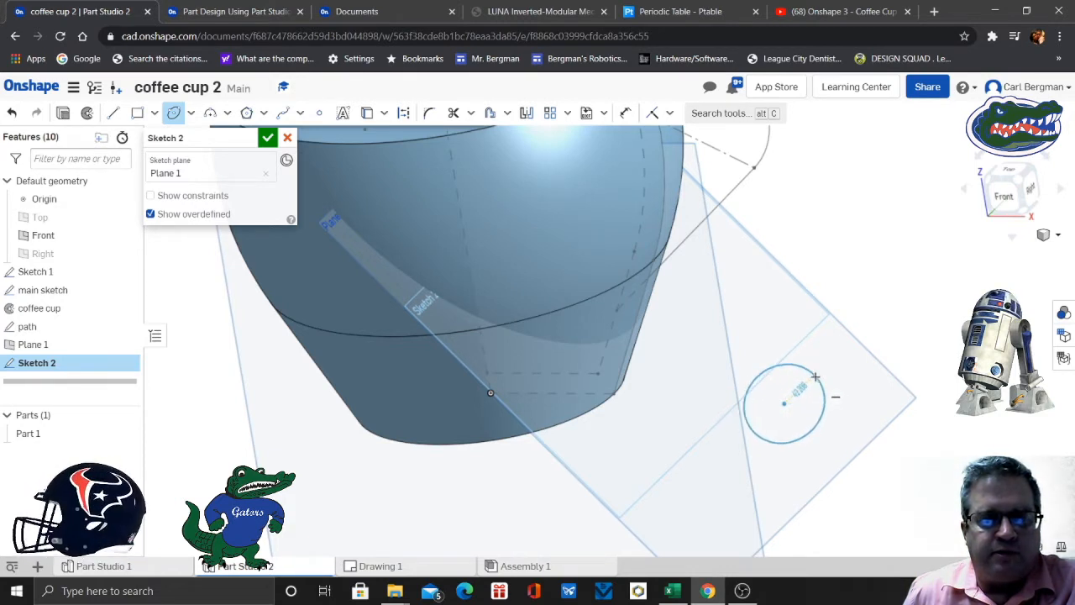
- Finish the ellipse on the curve point plane and dimension its long axis to 14 mm
{"action": "left_click", "coordinate": [804, 418]}
{"action": "left_click", "coordinate": [626, 113]}
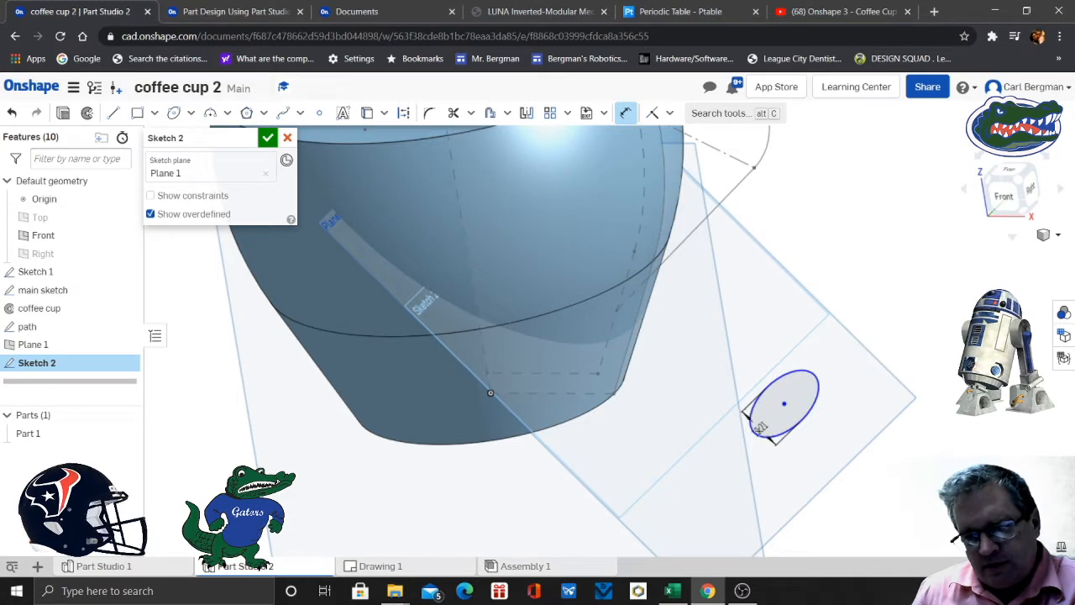
{"action": "double_click", "coordinate": [751, 406]}
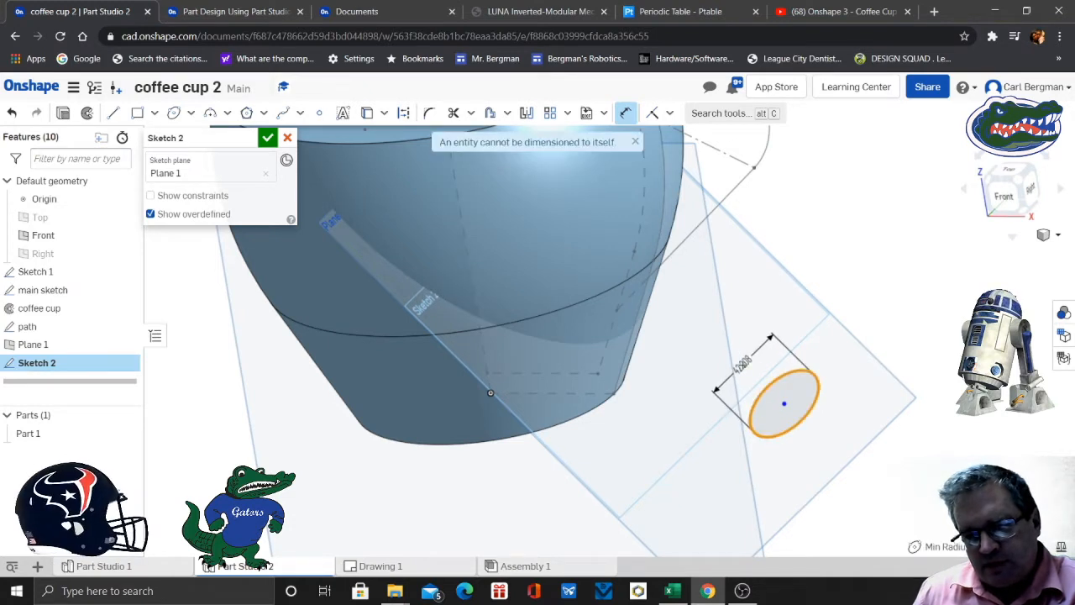
{"action": "left_click", "coordinate": [743, 366]}
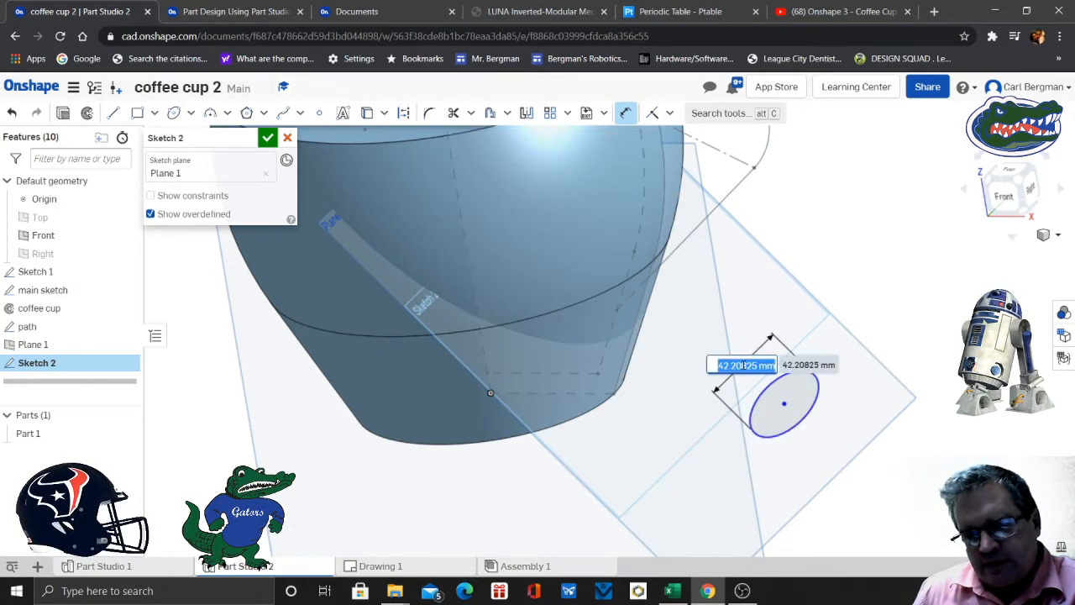
{"action": "type", "text": "14"}
{"action": "key", "text": "Return"}
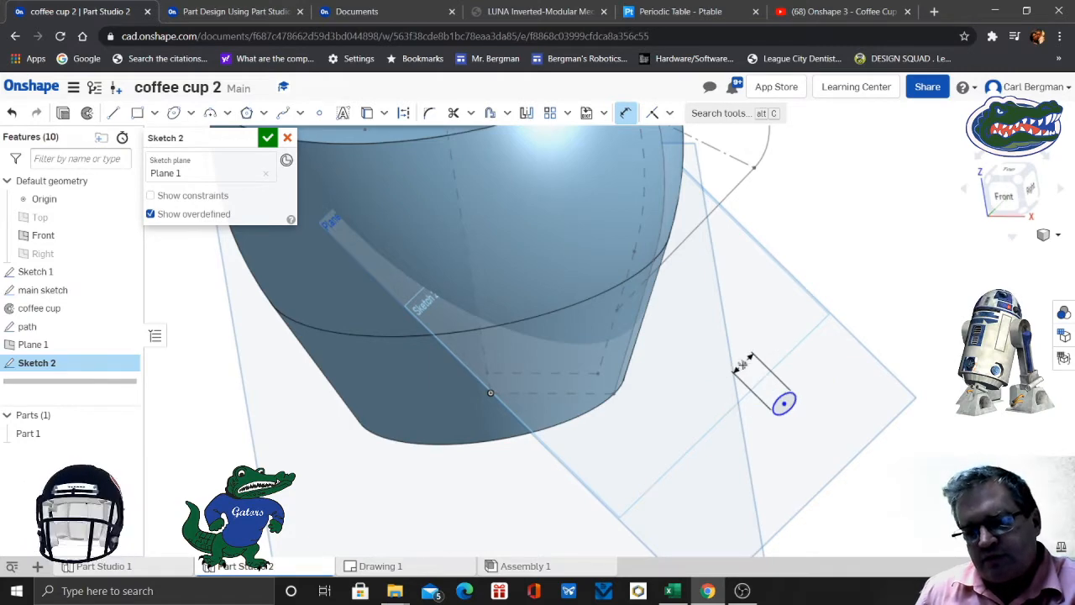
- Dimension the ellipse's other axis, perpendicular to the 14 mm one, to 10 mm
{"action": "scroll", "coordinate": [803, 426], "scroll_direction": "up", "scroll_amount": 5}
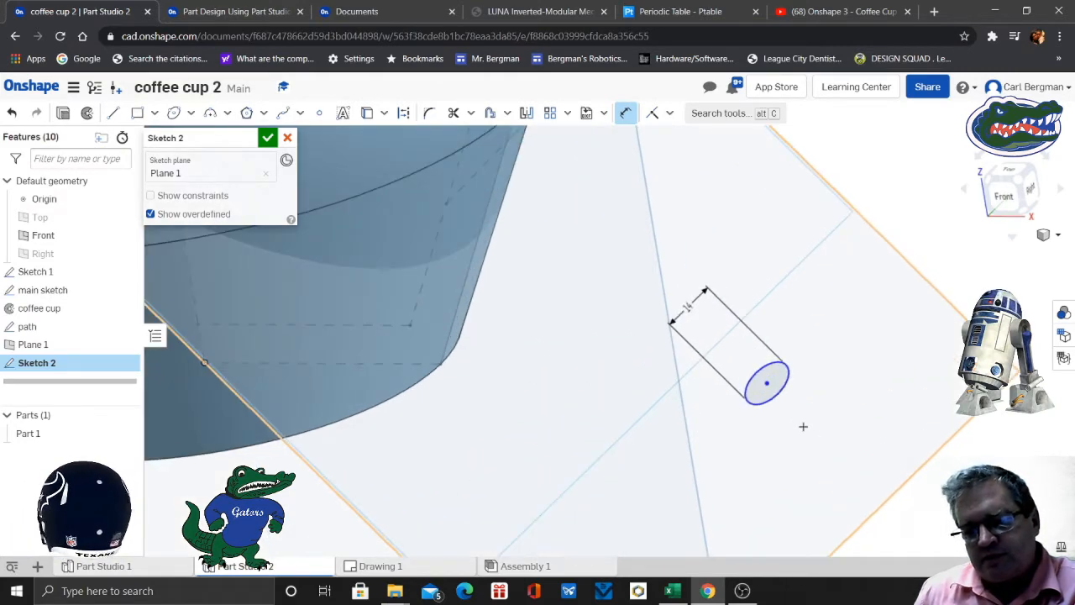
{"action": "left_click", "coordinate": [731, 344]}
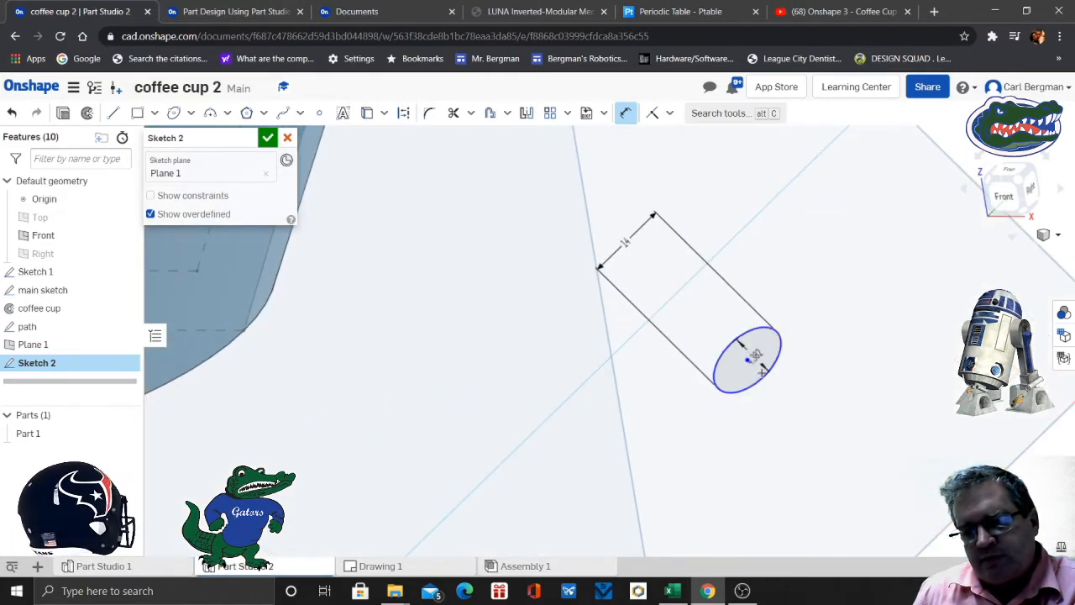
{"action": "left_click", "coordinate": [762, 377]}
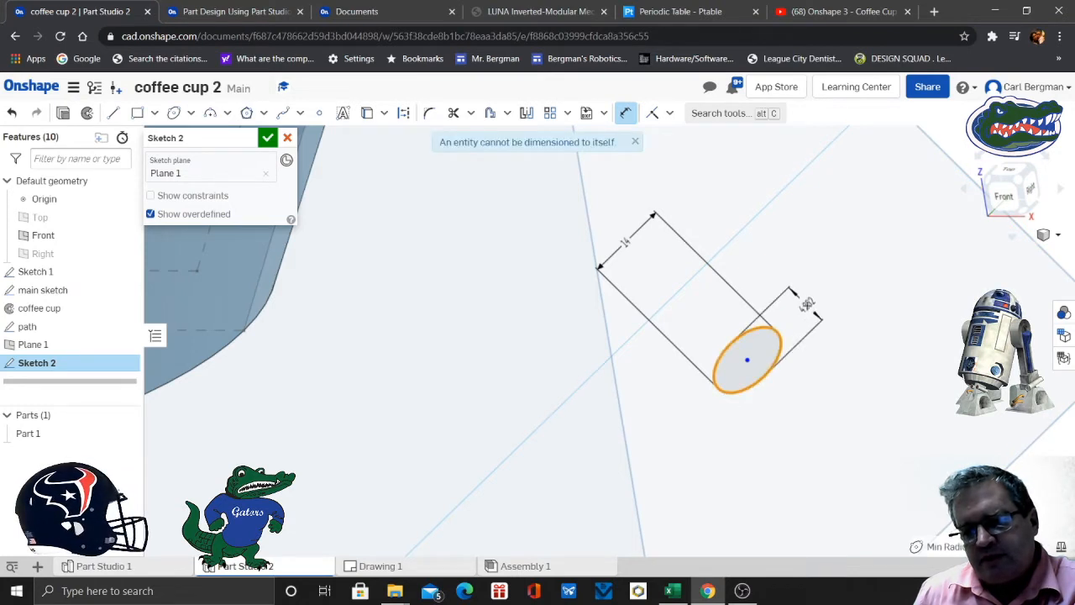
{"action": "left_click", "coordinate": [808, 305]}
{"action": "type", "text": "10"}
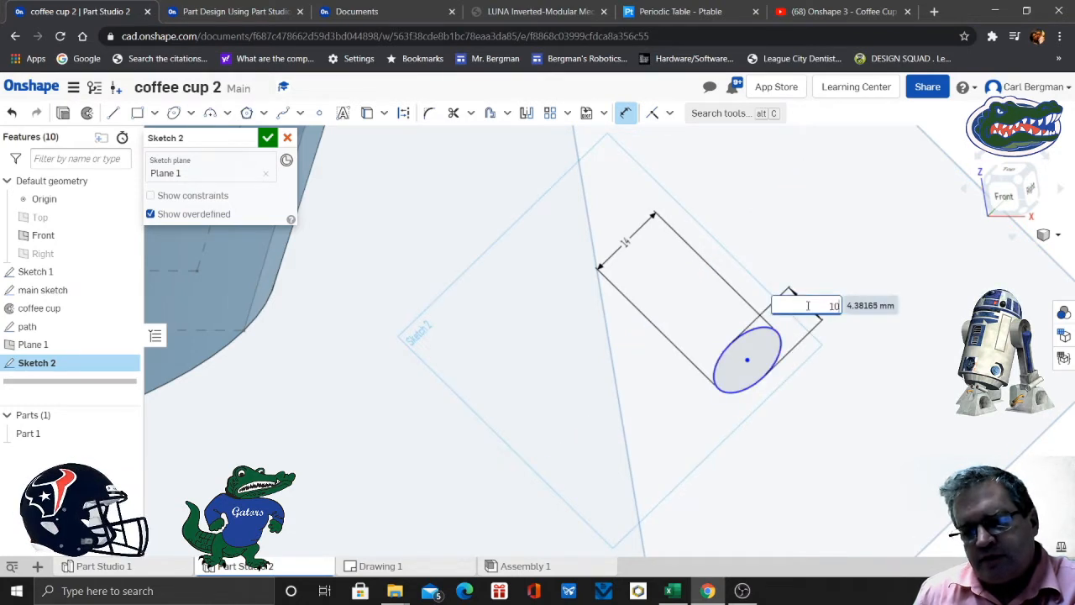
{"action": "key", "text": "Return"}
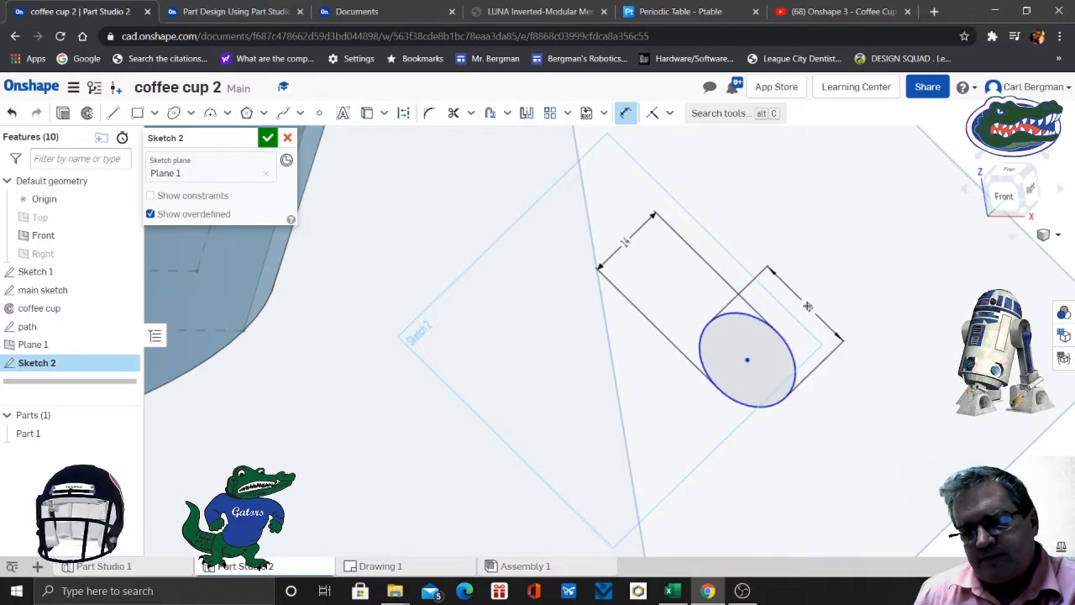
- Try to dimension between the ellipse and the lower endpoint of the handle path
{"action": "scroll", "coordinate": [811, 304], "scroll_direction": "up", "scroll_amount": 5}
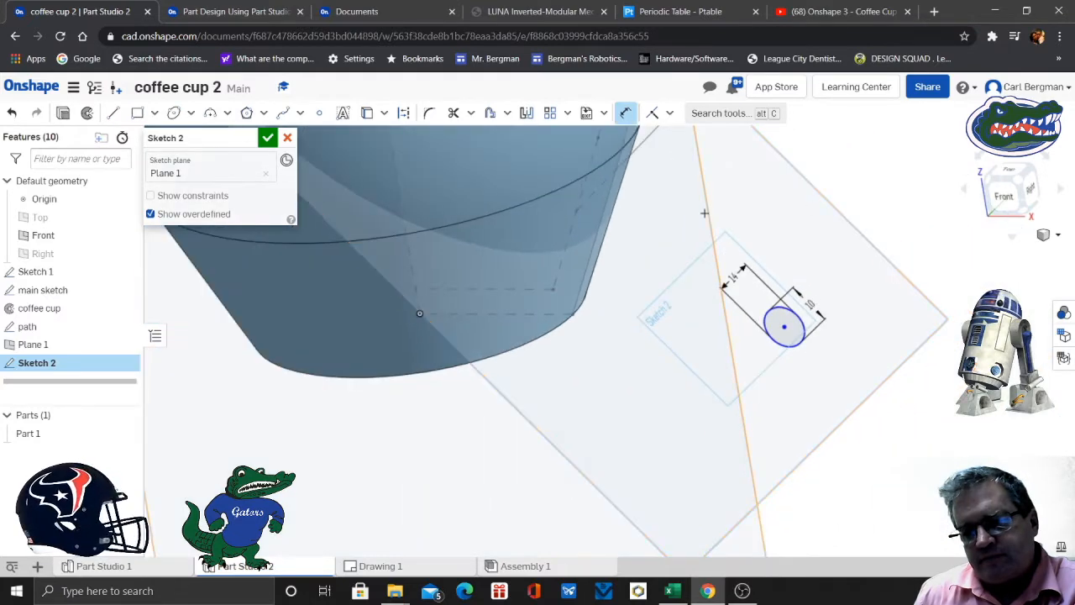
{"action": "middle_click_drag", "start_coordinate": [672, 199], "coordinate": [713, 375]}
{"action": "scroll", "coordinate": [713, 377], "scroll_direction": "up", "scroll_amount": 1}
{"action": "scroll", "coordinate": [713, 376], "scroll_direction": "up", "scroll_amount": 2}
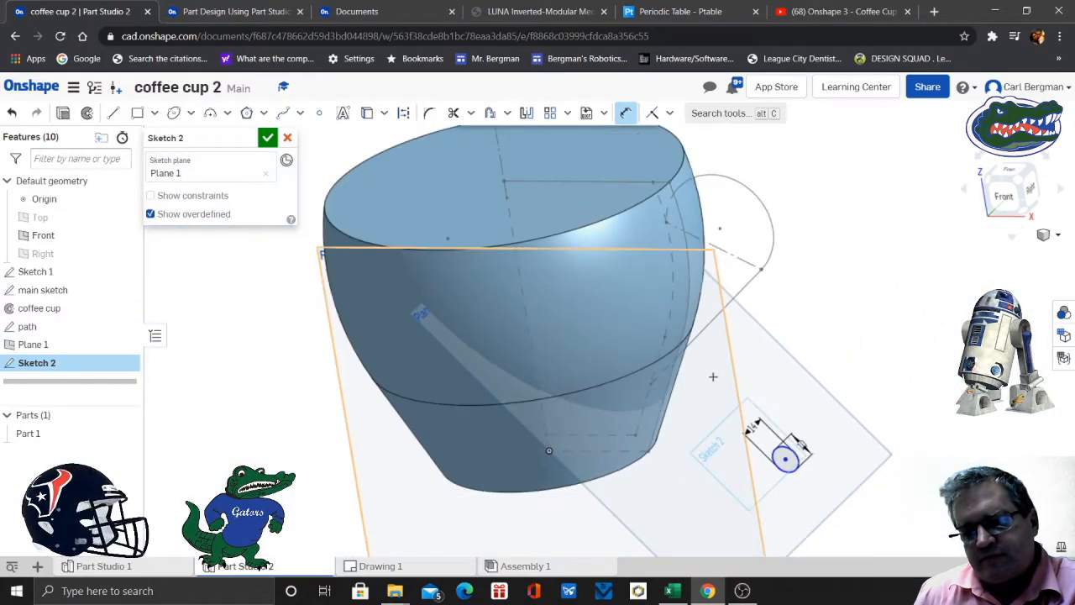
{"action": "scroll", "coordinate": [673, 394], "scroll_direction": "down", "scroll_amount": 3}
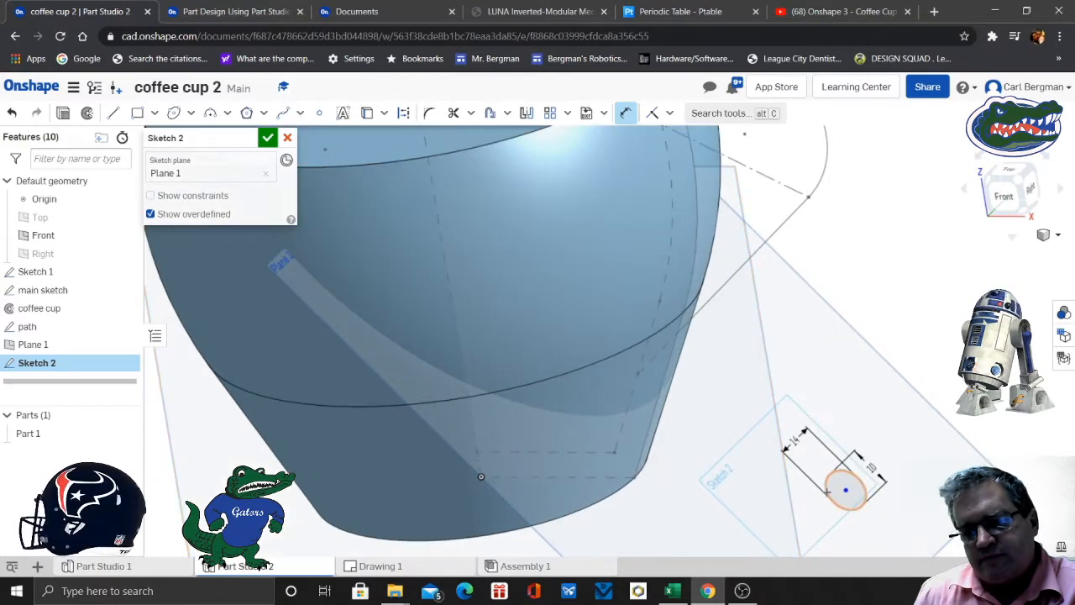
{"action": "left_click", "coordinate": [833, 487]}
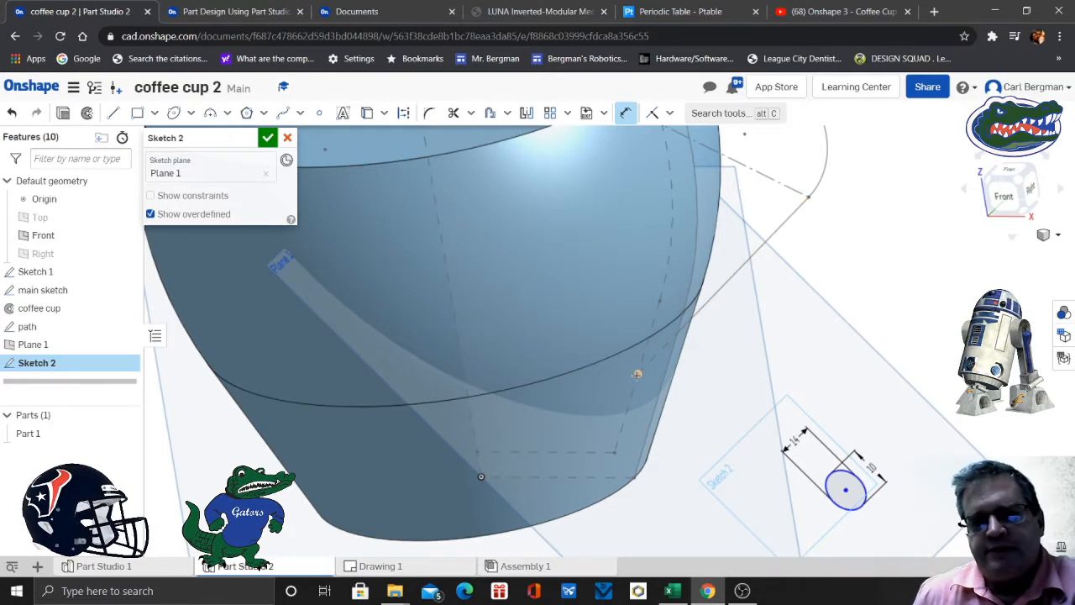
{"action": "scroll", "coordinate": [636, 374], "scroll_direction": "down", "scroll_amount": 2}
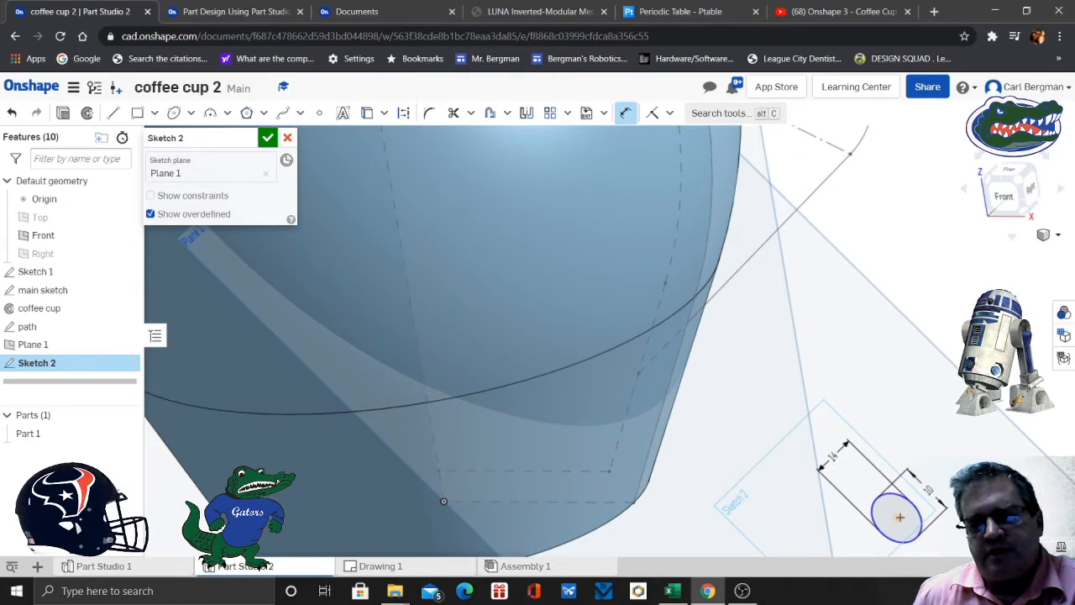
{"action": "left_click", "coordinate": [638, 372]}
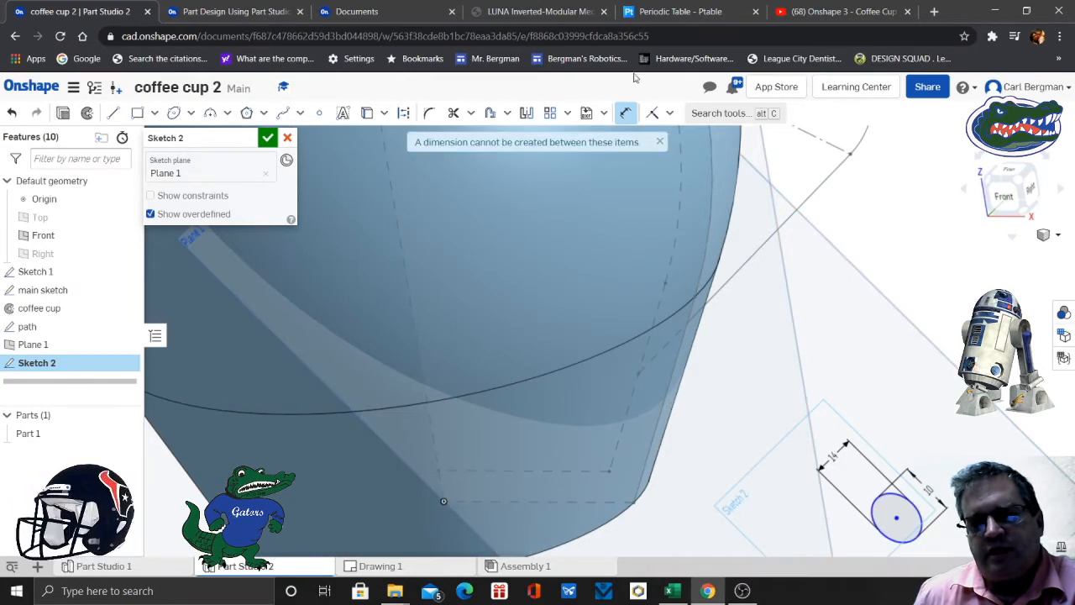
{"action": "left_click", "coordinate": [626, 115]}
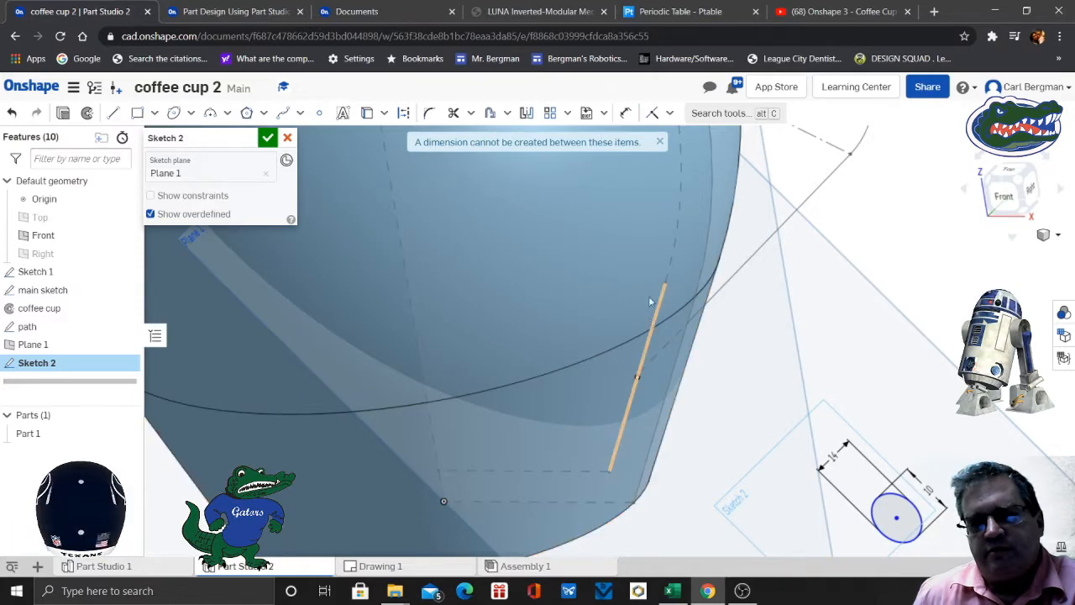
{"action": "left_click", "coordinate": [660, 142]}
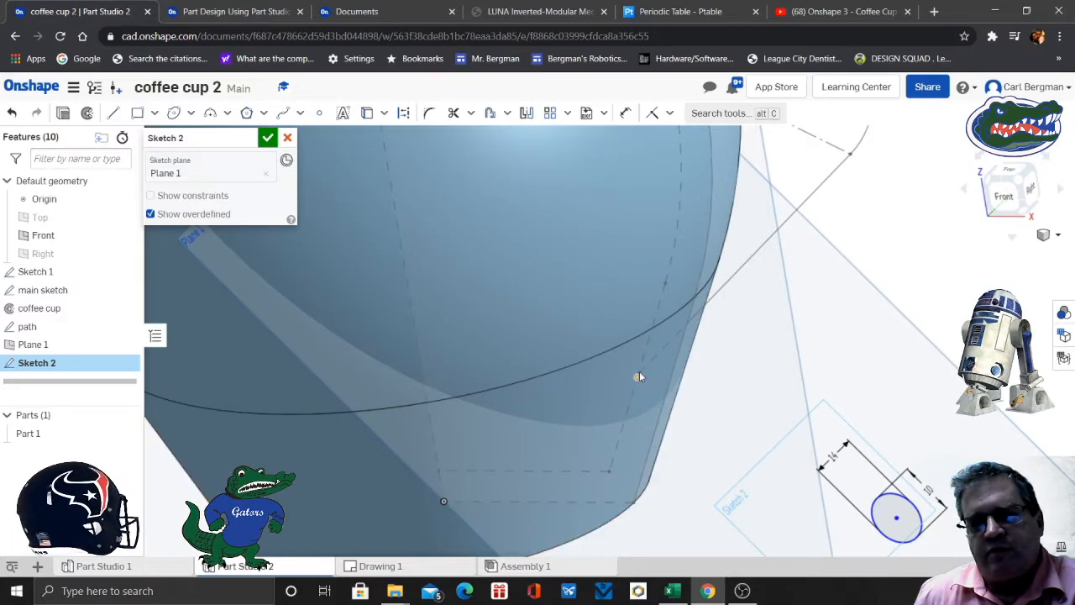
- Add a coincident constraint between the ellipse's centre point and the lower endpoint of the handle path
{"action": "scroll", "coordinate": [638, 375], "scroll_direction": "up", "scroll_amount": 3}
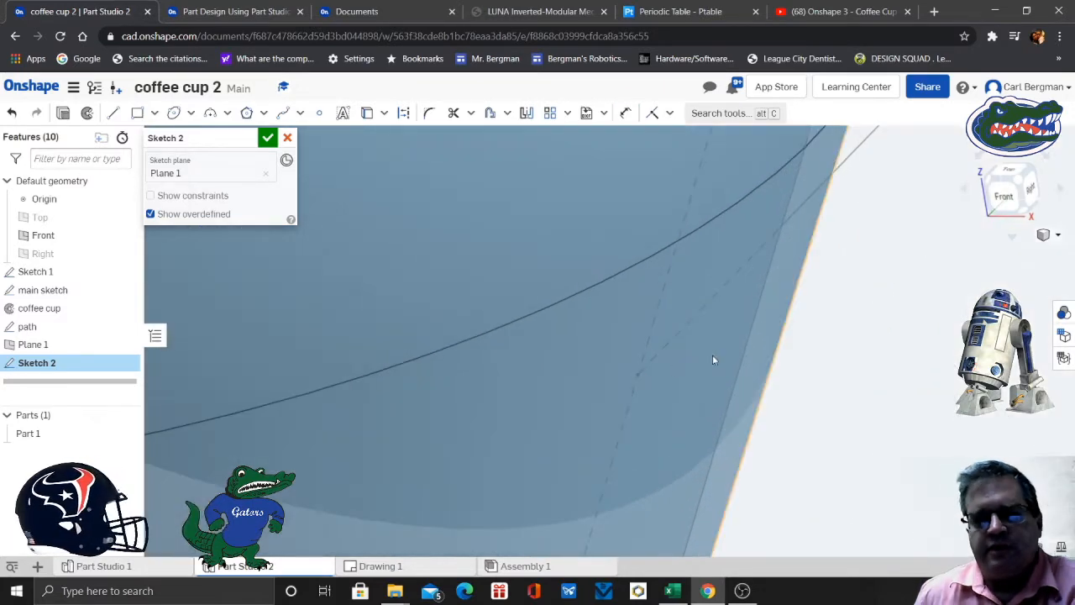
{"action": "scroll", "coordinate": [638, 376], "scroll_direction": "down", "scroll_amount": 5}
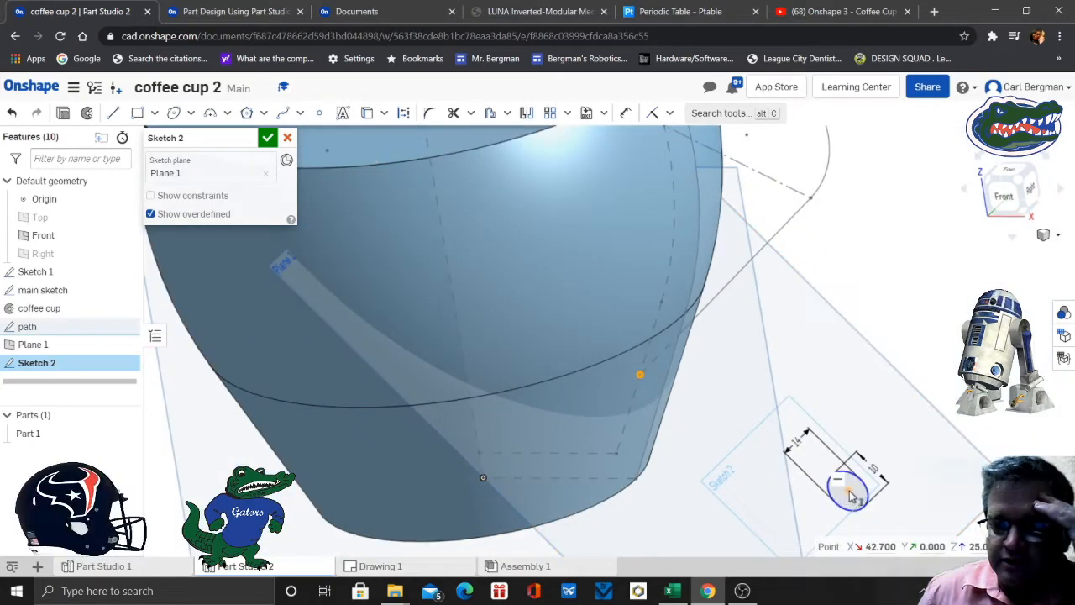
{"action": "left_click", "coordinate": [848, 492]}
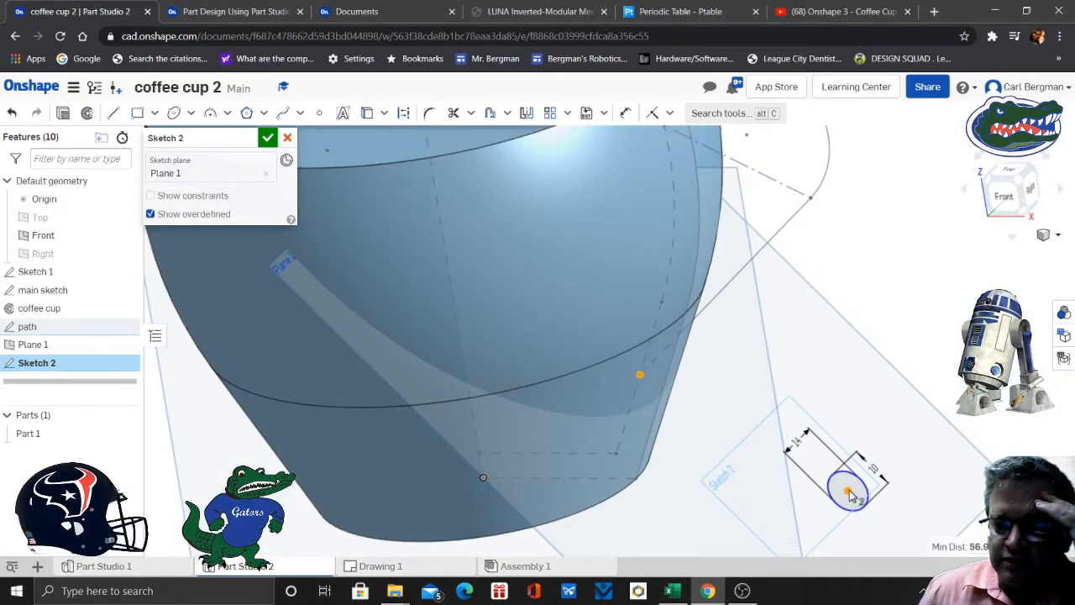
{"action": "left_click", "coordinate": [670, 113]}
{"action": "left_click", "coordinate": [685, 138]}
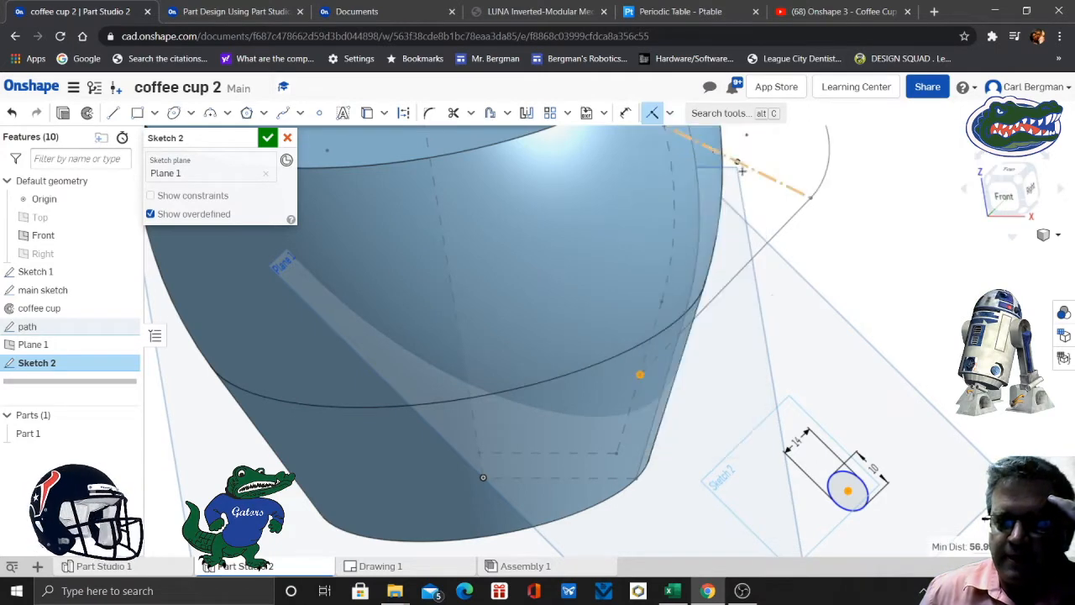
{"action": "scroll", "coordinate": [893, 236], "scroll_direction": "up", "scroll_amount": 2}
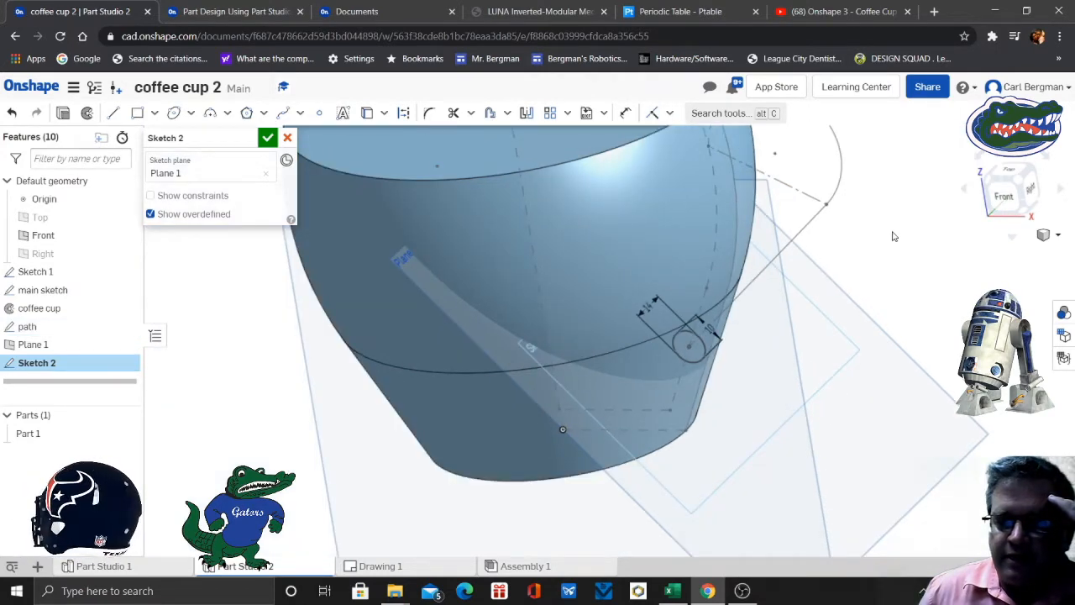
{"action": "scroll", "coordinate": [893, 236], "scroll_direction": "down", "scroll_amount": 2}
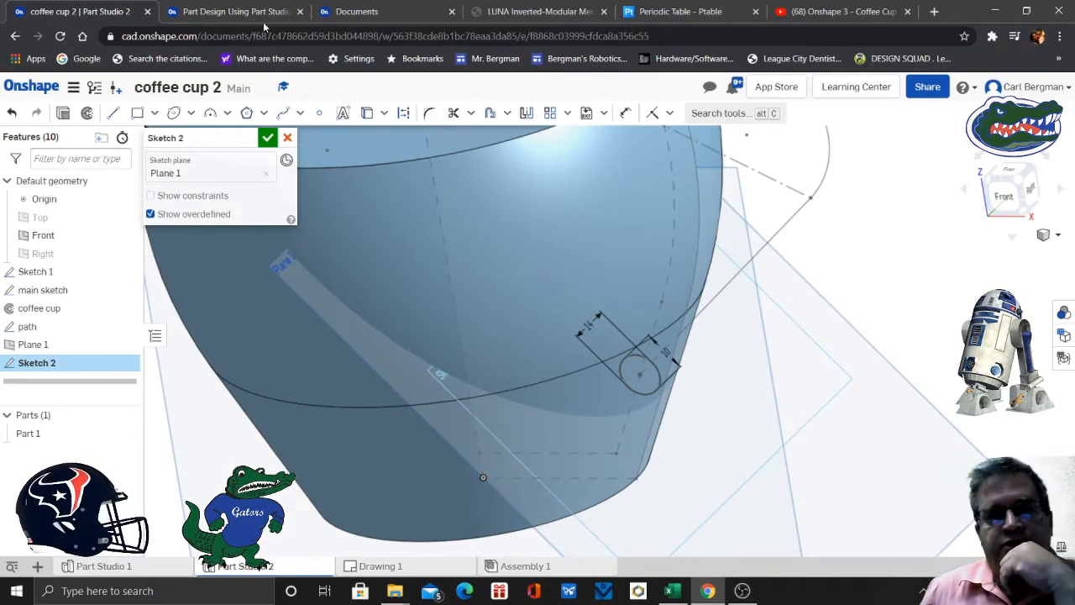
- Check slides 13 and 14 of the exercise, rename the ellipse sketch as profile and accept it
{"action": "left_click", "coordinate": [230, 12]}
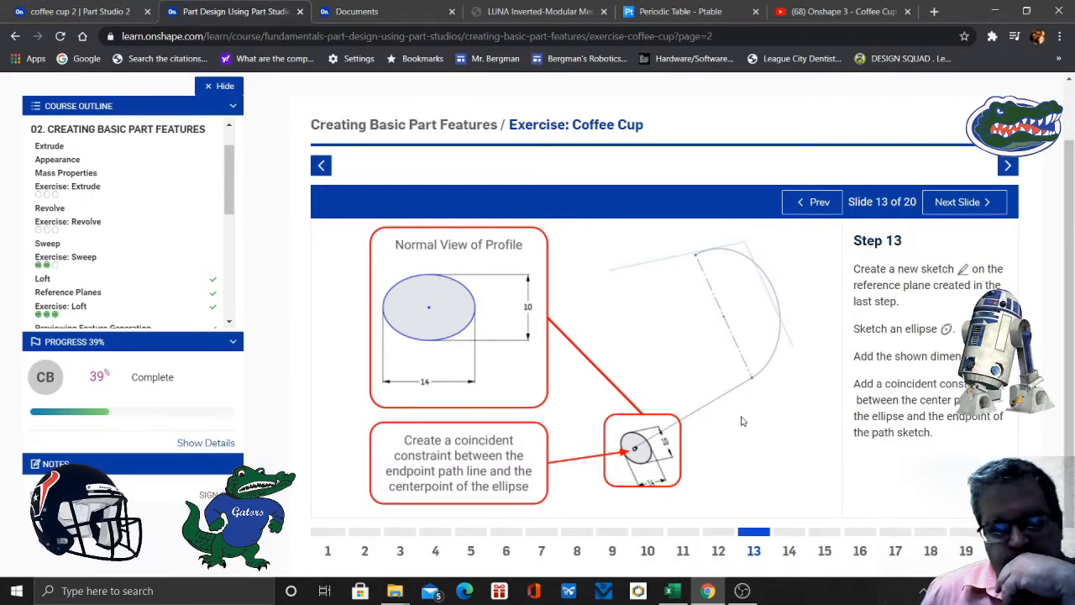
{"action": "left_click", "coordinate": [790, 551]}
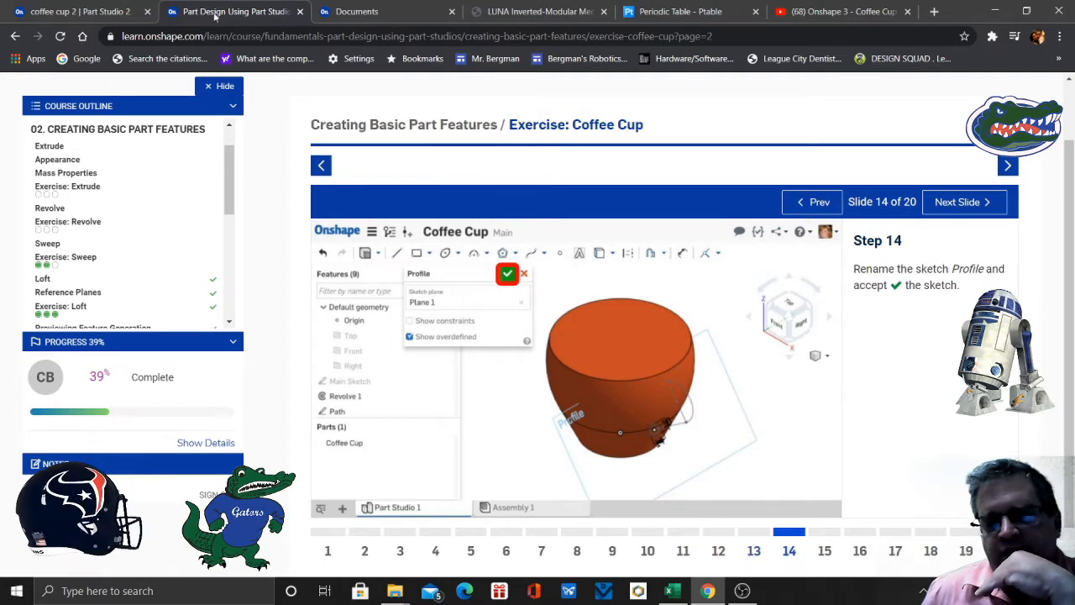
{"action": "left_click", "coordinate": [88, 10]}
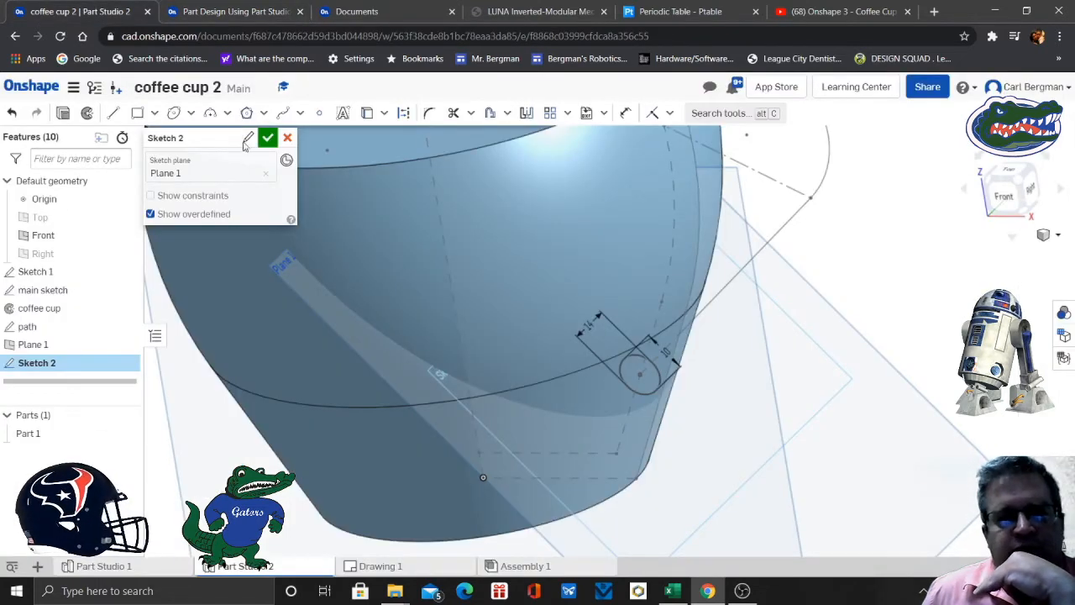
{"action": "left_click", "coordinate": [248, 137]}
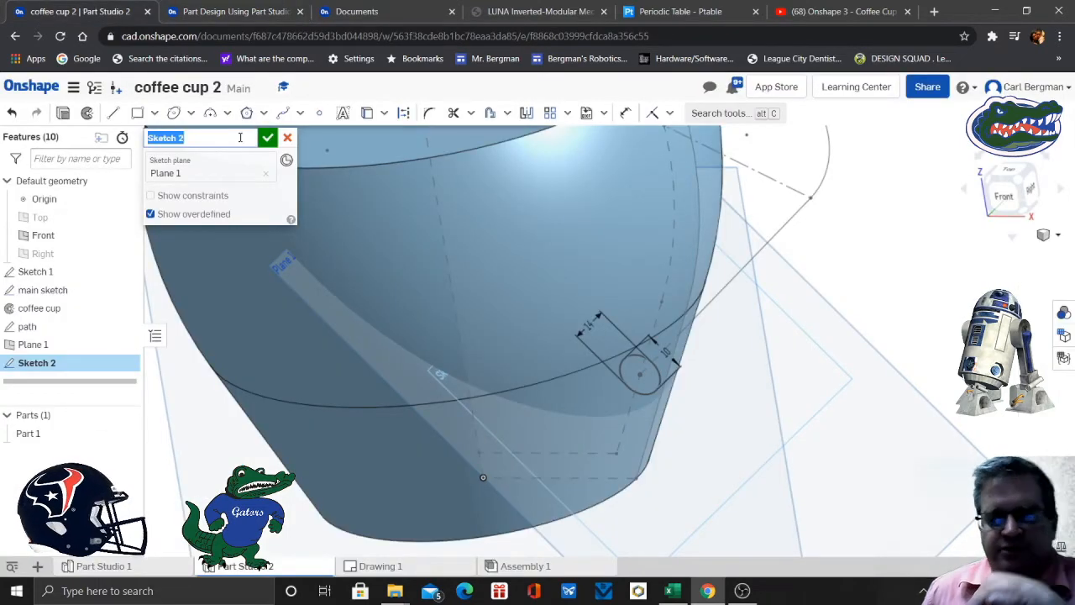
{"action": "type", "text": "p"}
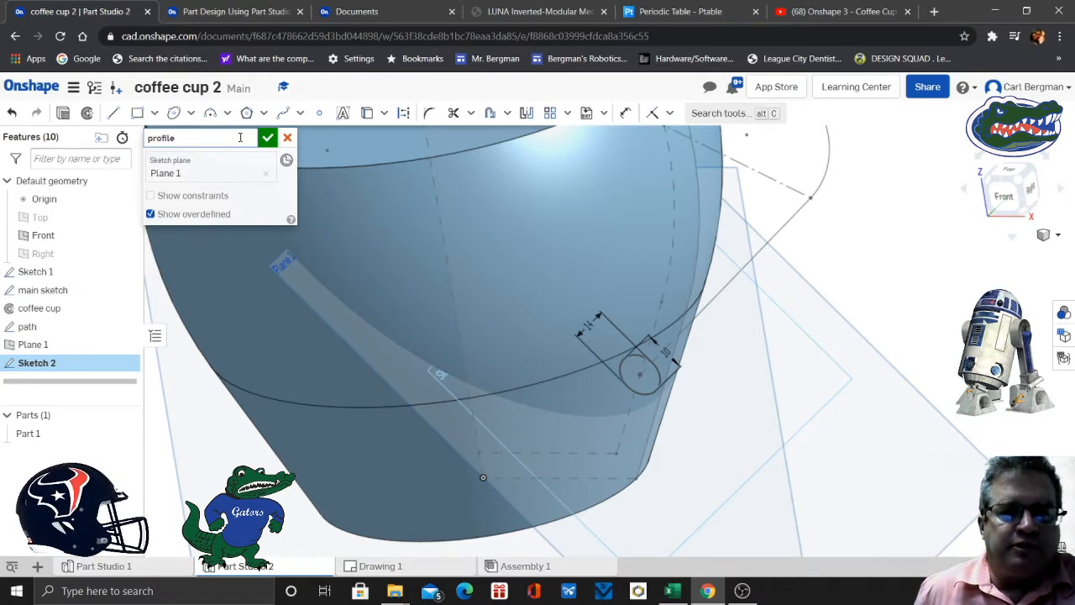
{"action": "type", "text": "rofile"}
{"action": "left_click", "coordinate": [267, 138]}
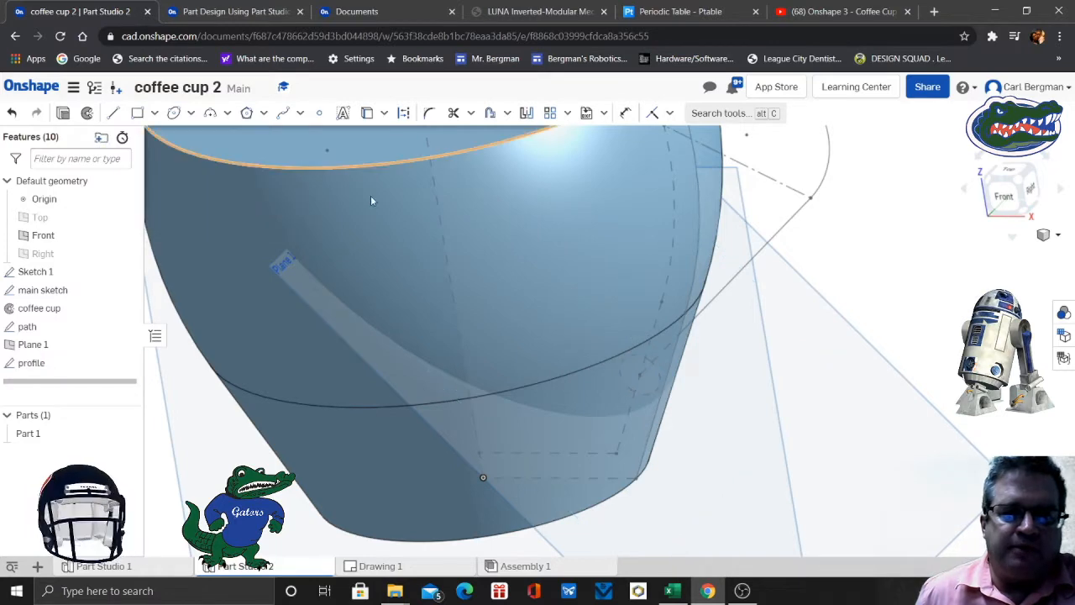
{"action": "scroll", "coordinate": [914, 313], "scroll_direction": "up", "scroll_amount": 2}
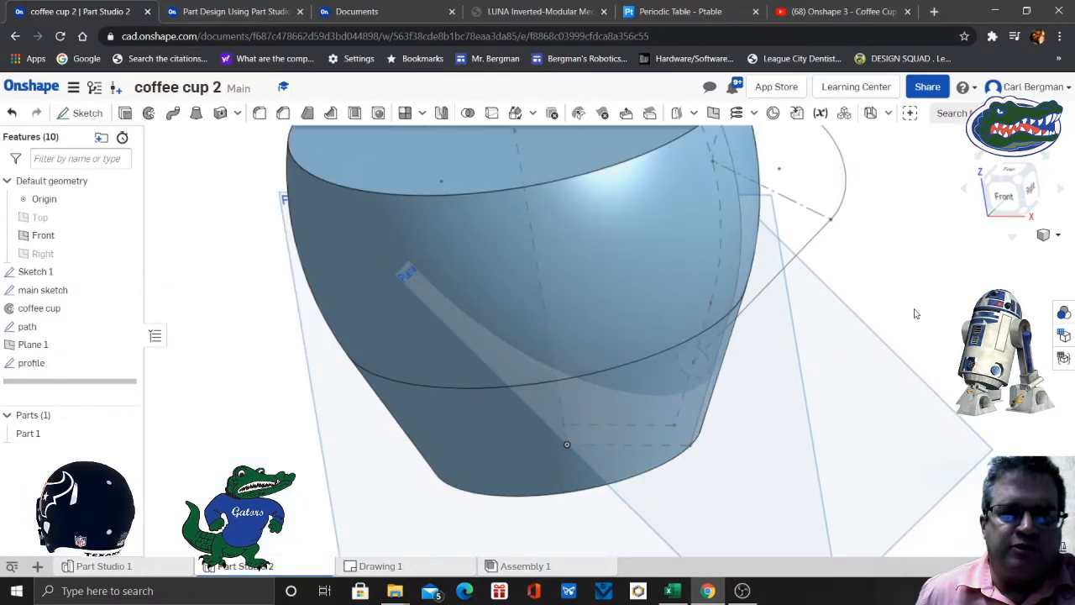
{"action": "scroll", "coordinate": [916, 313], "scroll_direction": "up", "scroll_amount": 2}
{"action": "scroll", "coordinate": [953, 292], "scroll_direction": "down", "scroll_amount": 1}
{"action": "middle_click_drag", "start_coordinate": [938, 298], "coordinate": [798, 349]}
{"action": "mouse_move", "coordinate": [798, 349]}
{"action": "right_mouse_down"}
{"action": "mouse_move", "coordinate": [823, 336]}
{"action": "mouse_move", "coordinate": [790, 353]}
{"action": "right_mouse_up"}
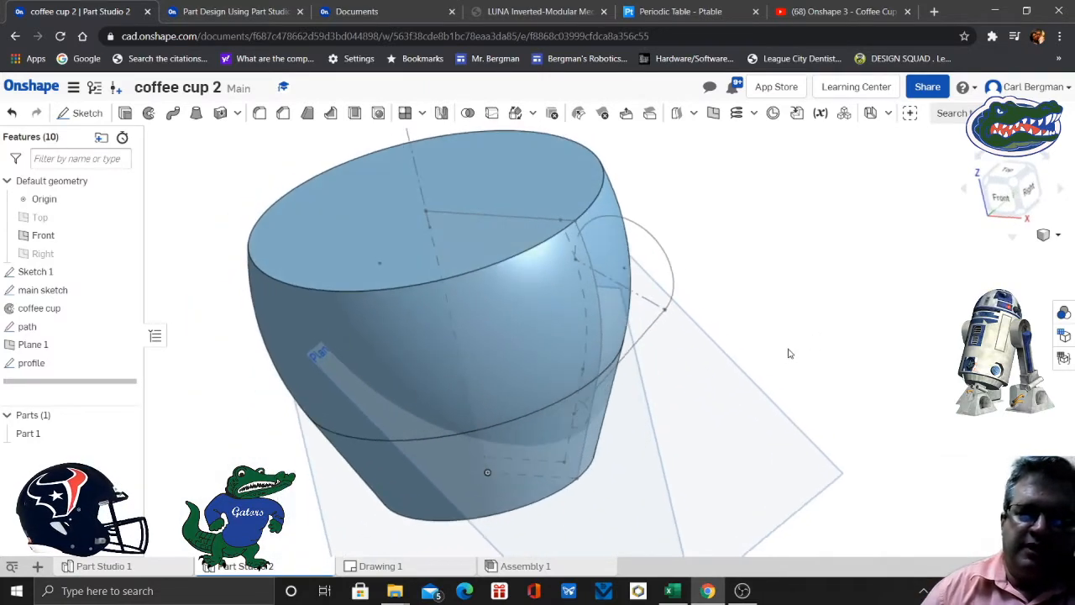
- Read slide 15 of the exercise on the solid sweep, preview slide 16 and return to slide 15
{"action": "left_click", "coordinate": [235, 12]}
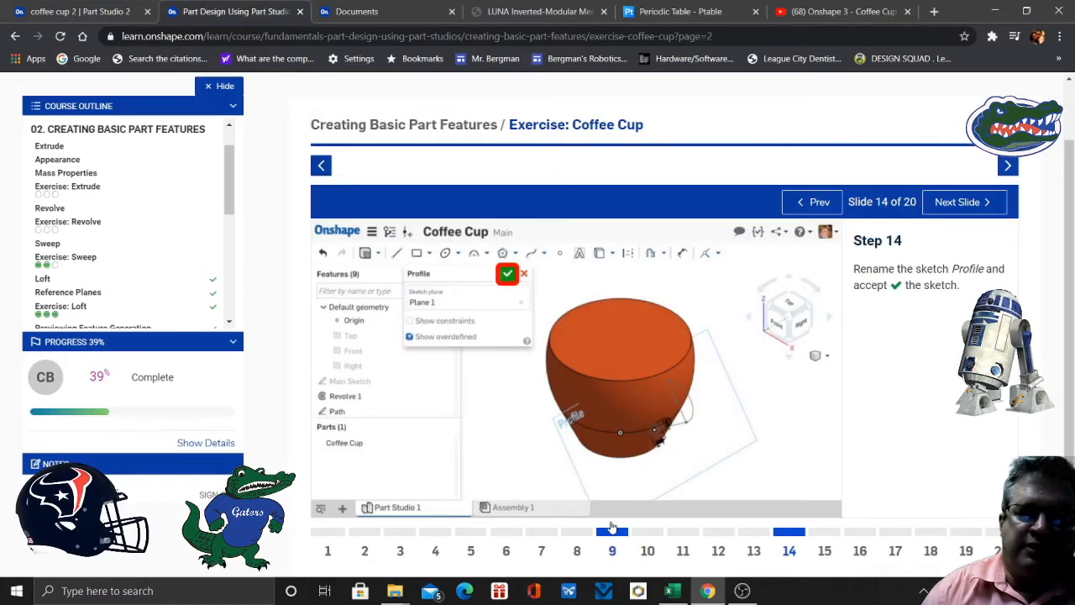
{"action": "left_click", "coordinate": [823, 551]}
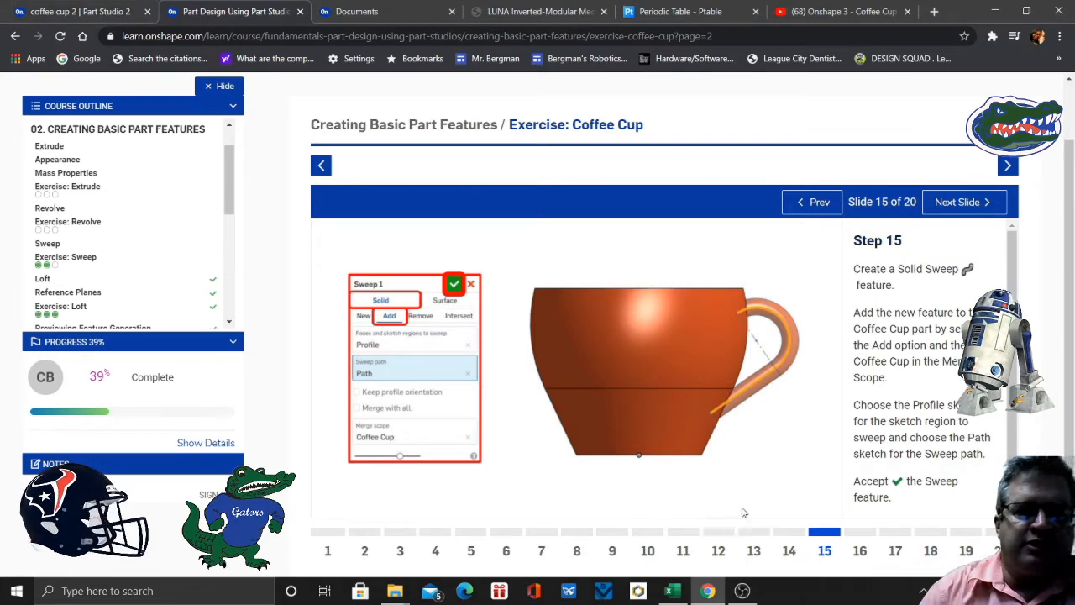
{"action": "left_click", "coordinate": [858, 552]}
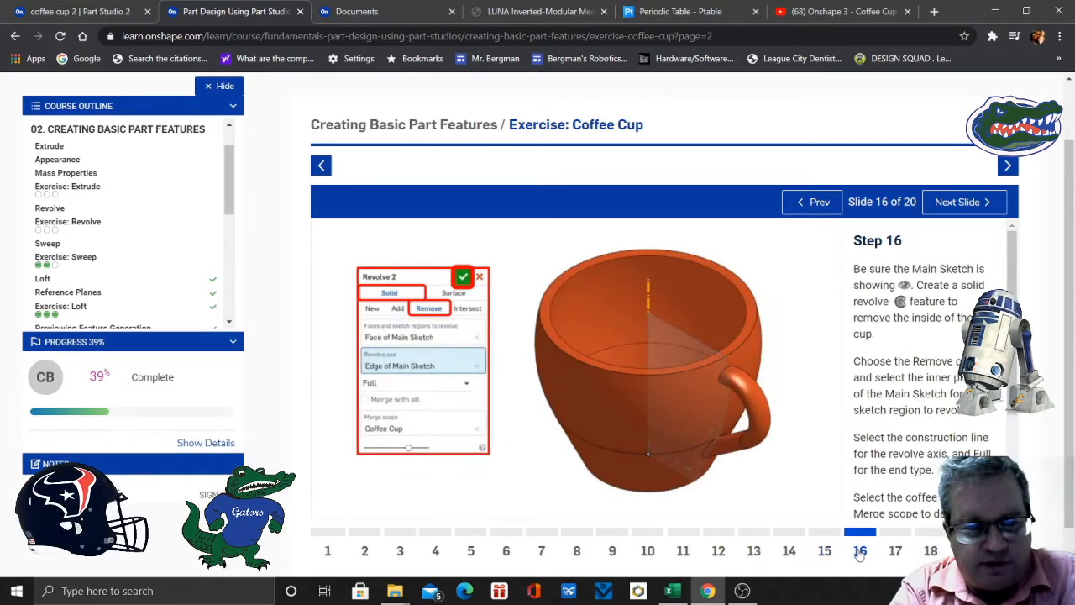
{"action": "left_click", "coordinate": [828, 553]}
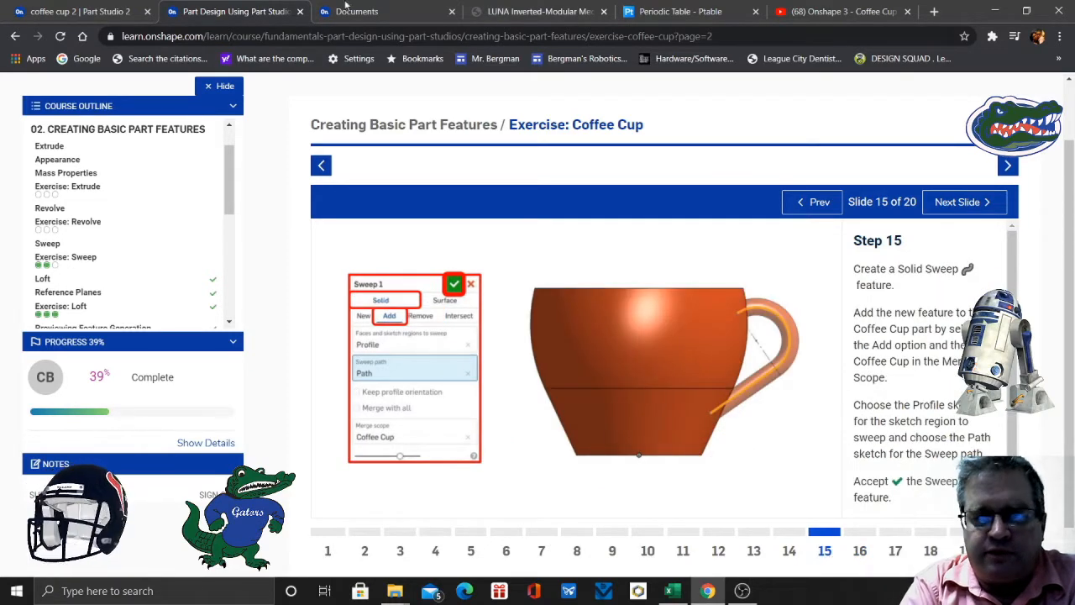
- Start a solid sweep with the cup part hidden, using the profile ellipse as the region and both path sketch edges as the sweep path
{"action": "left_click", "coordinate": [94, 11]}
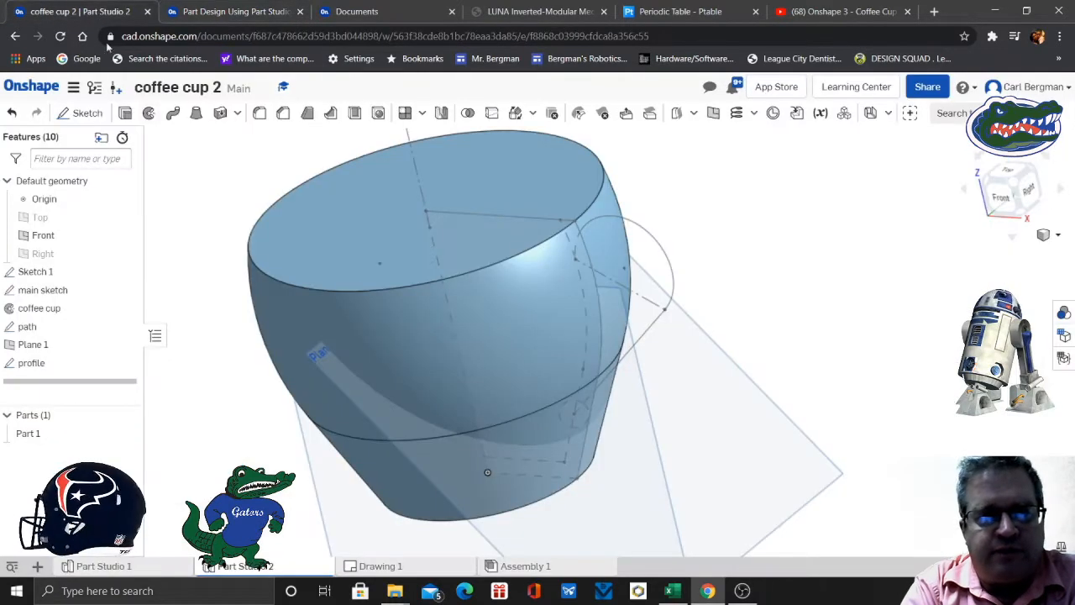
{"action": "left_click", "coordinate": [173, 113]}
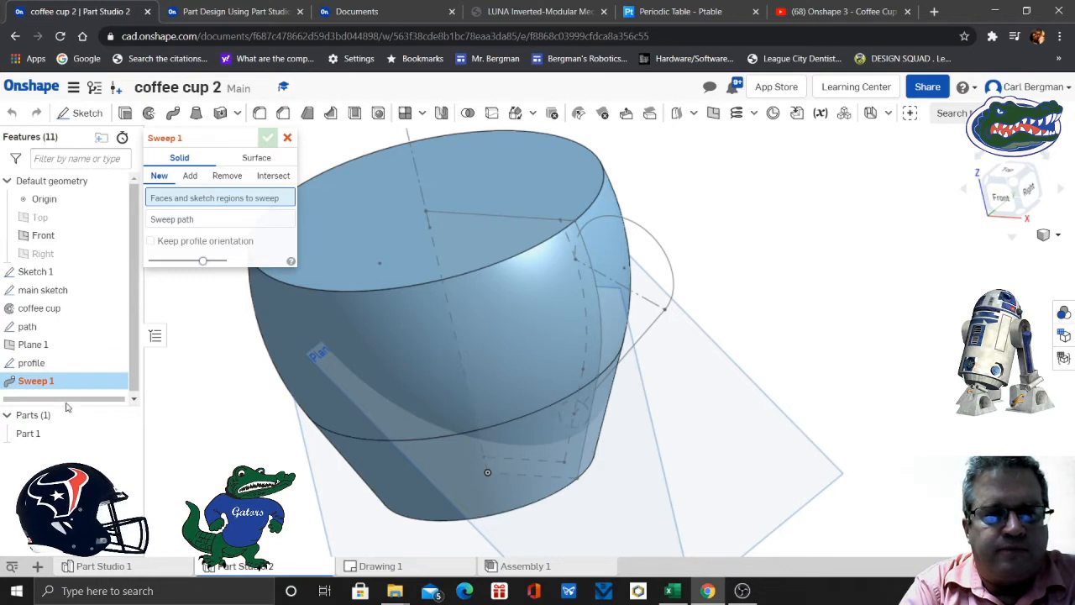
{"action": "left_click", "coordinate": [126, 433]}
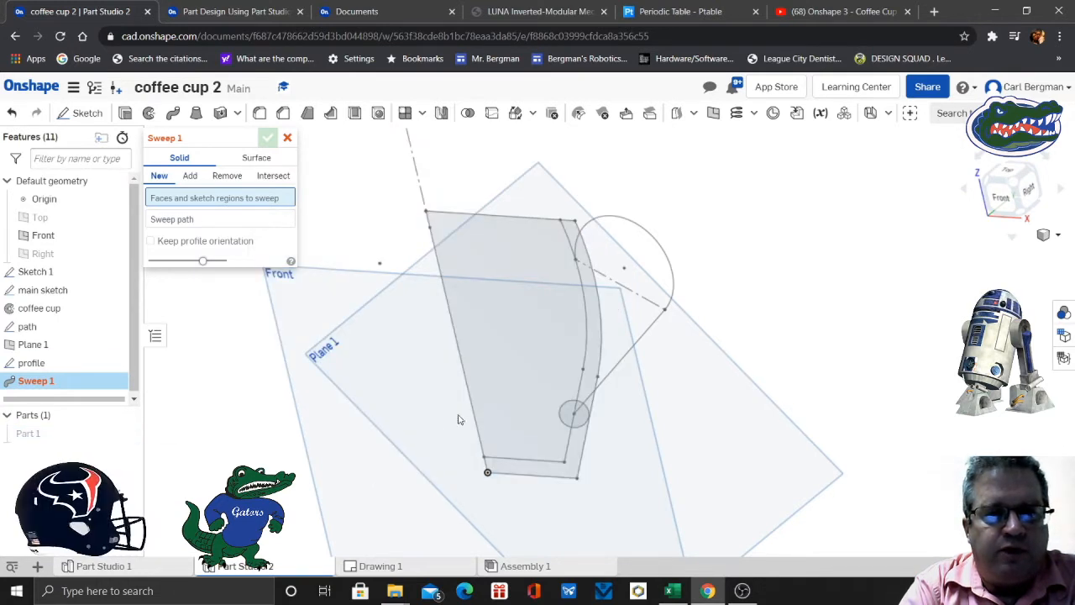
{"action": "left_click", "coordinate": [568, 417]}
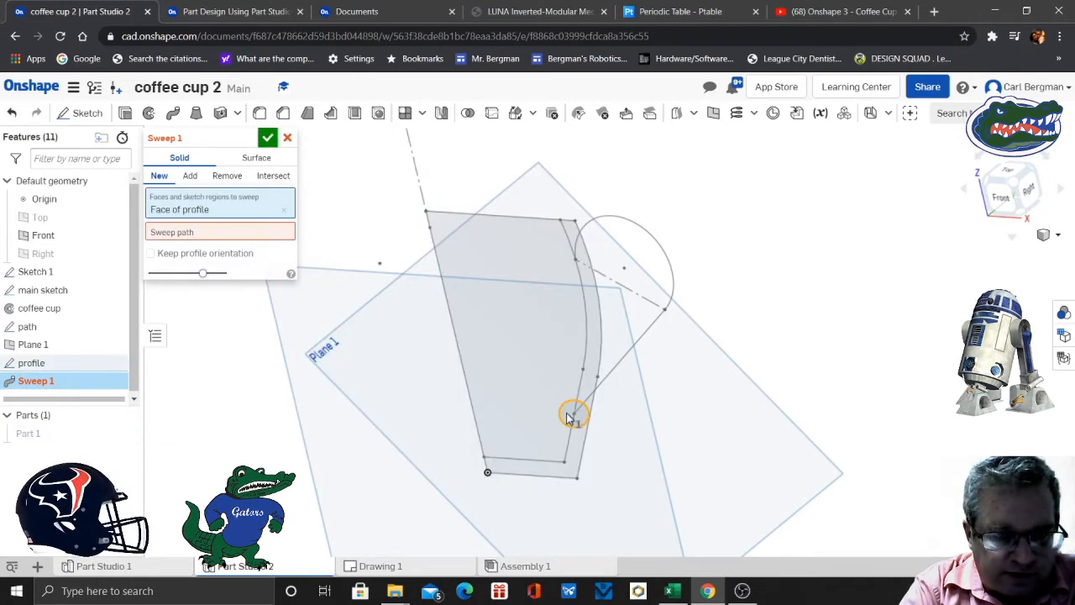
{"action": "left_click", "coordinate": [210, 236]}
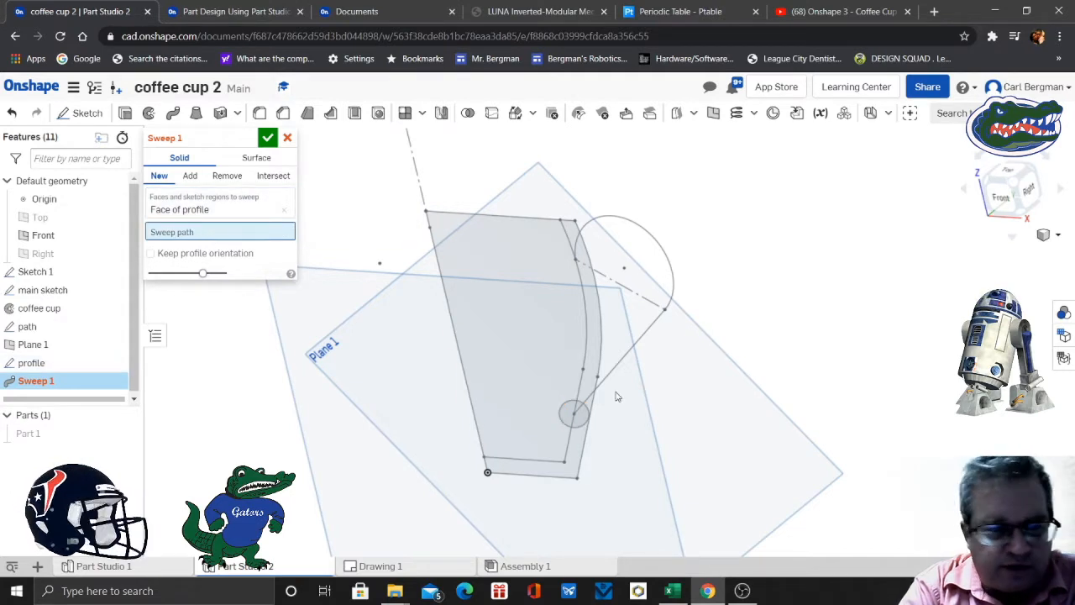
{"action": "left_click", "coordinate": [631, 357]}
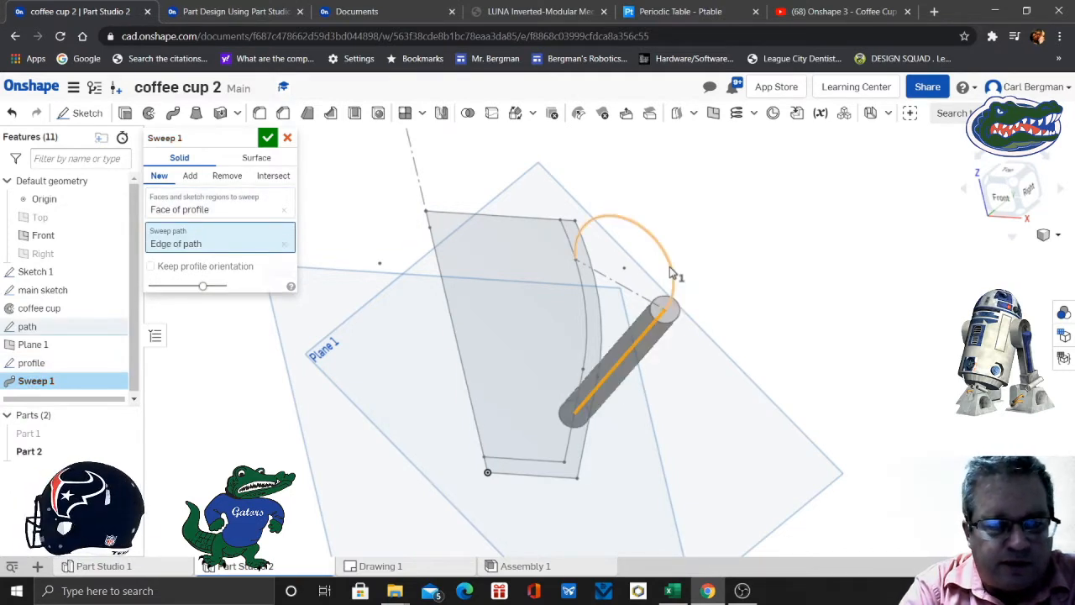
{"action": "left_click", "coordinate": [674, 271]}
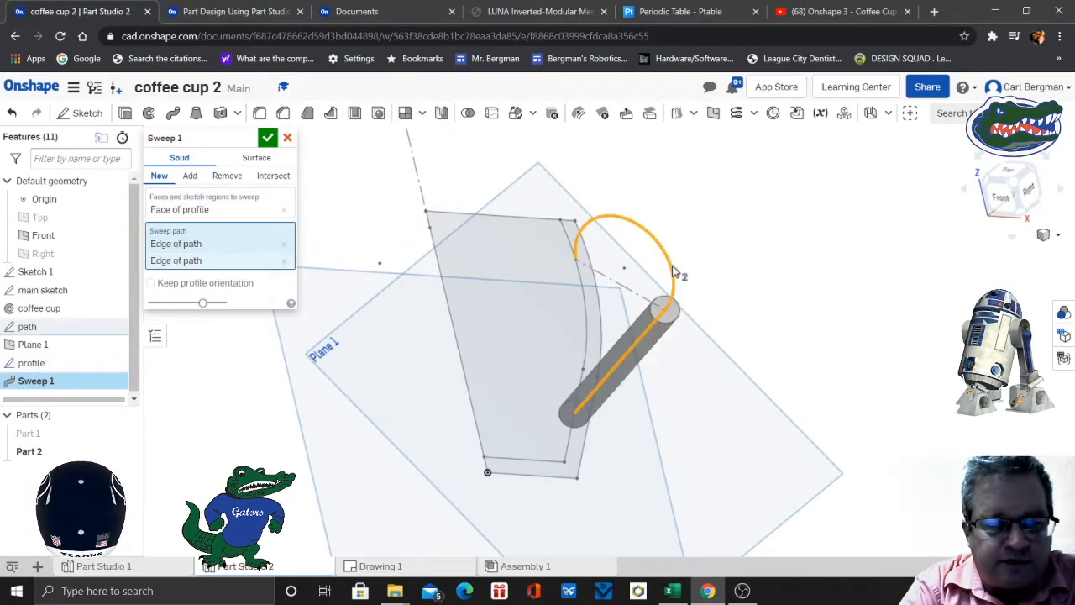
- Show the cup part again and set the handle sweep to Add with Merge with all enabled
{"action": "left_click", "coordinate": [126, 435]}
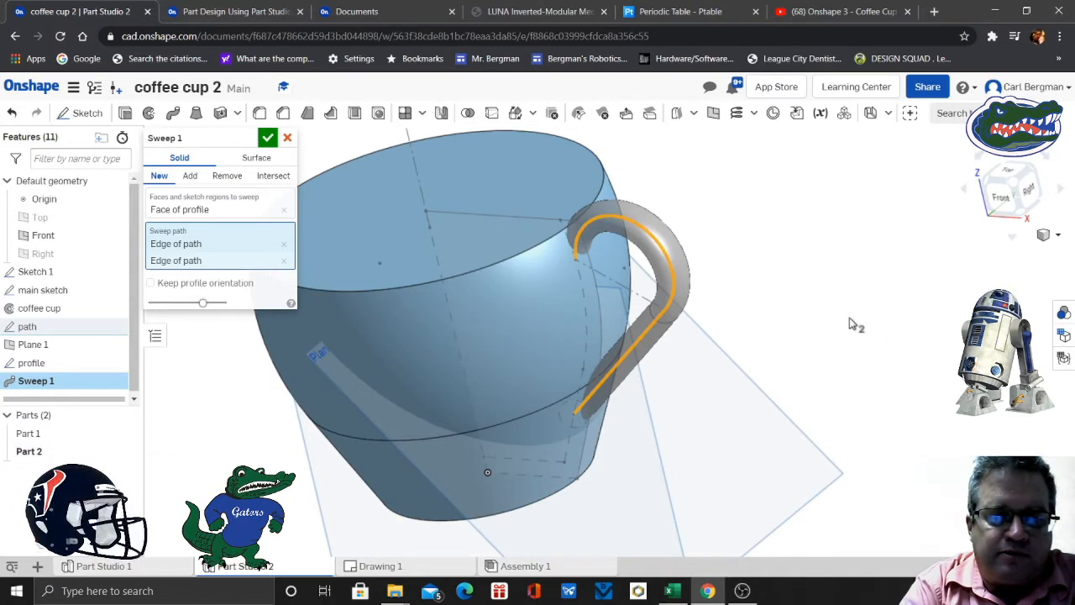
{"action": "right_click_drag", "start_coordinate": [839, 315], "coordinate": [871, 313]}
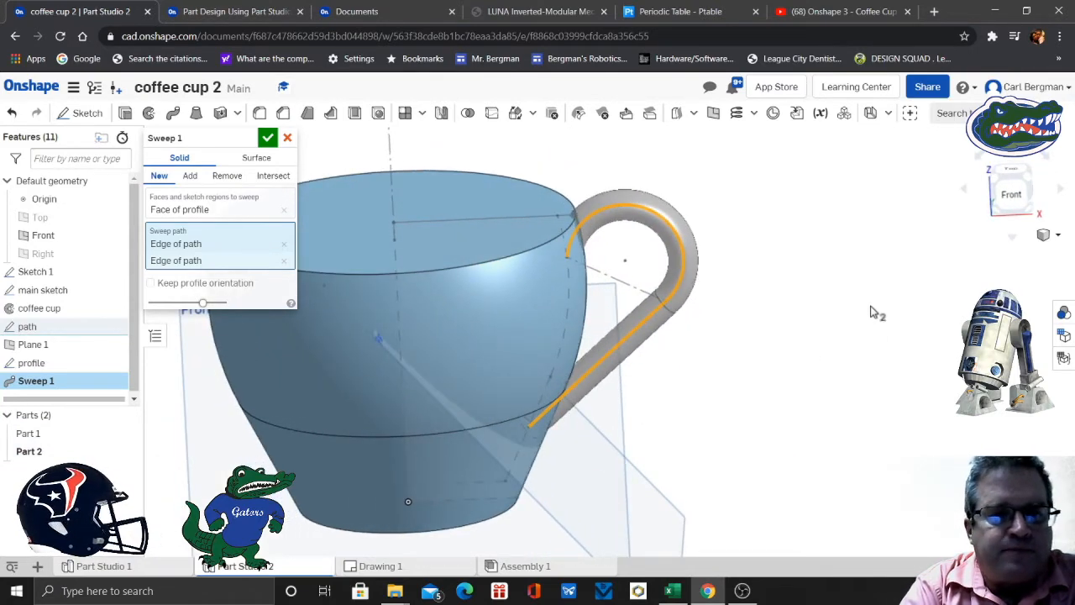
{"action": "left_click", "coordinate": [190, 177]}
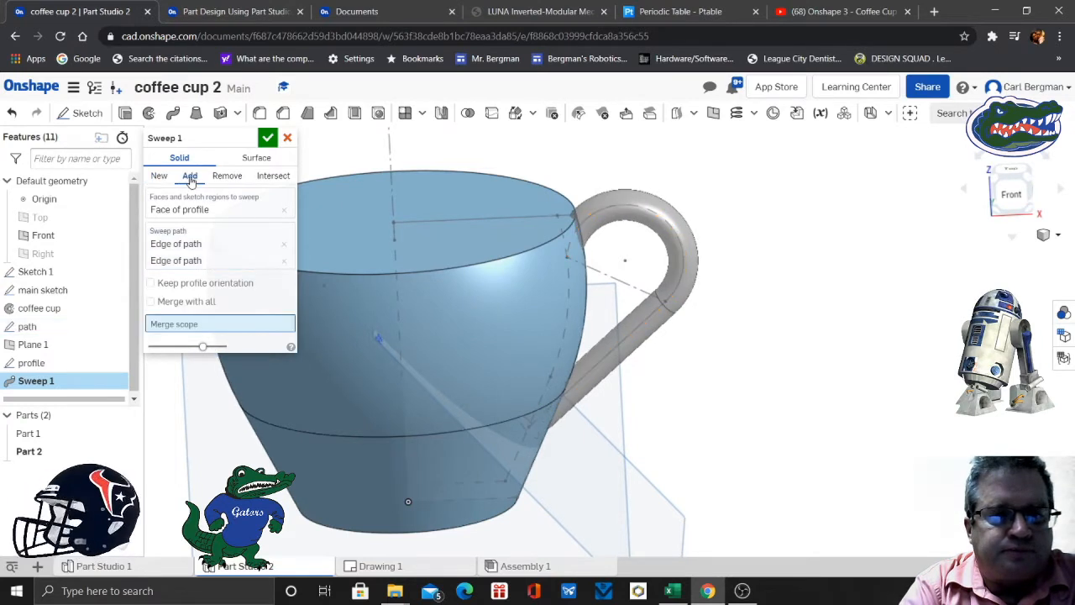
{"action": "left_click", "coordinate": [150, 302]}
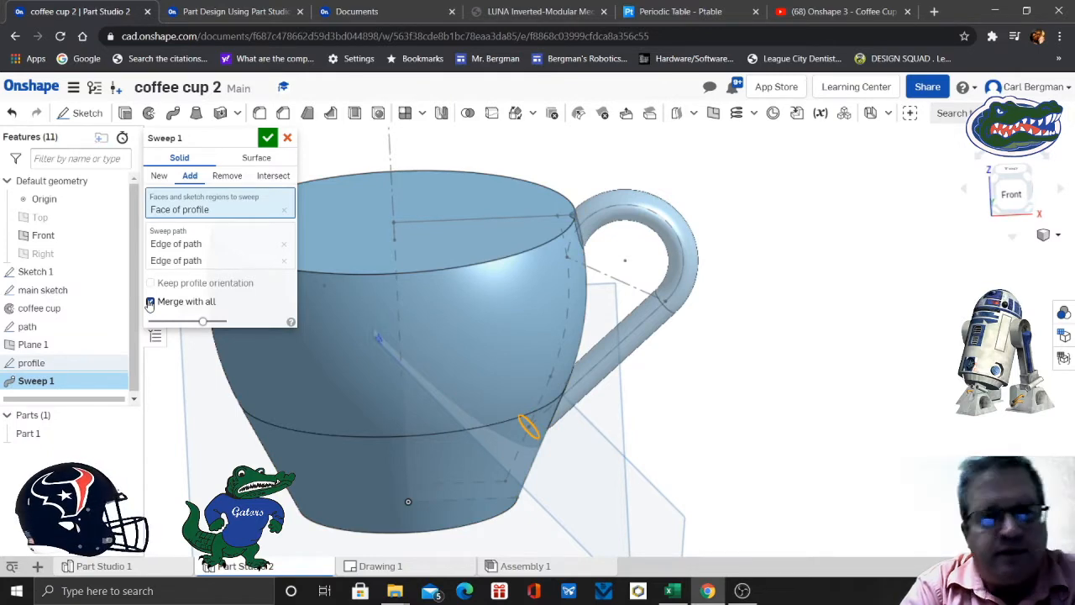
- Check slides 15 and 16 of the exercise, return to the coffee cup part studio and accept the sweep
{"action": "left_click", "coordinate": [238, 14]}
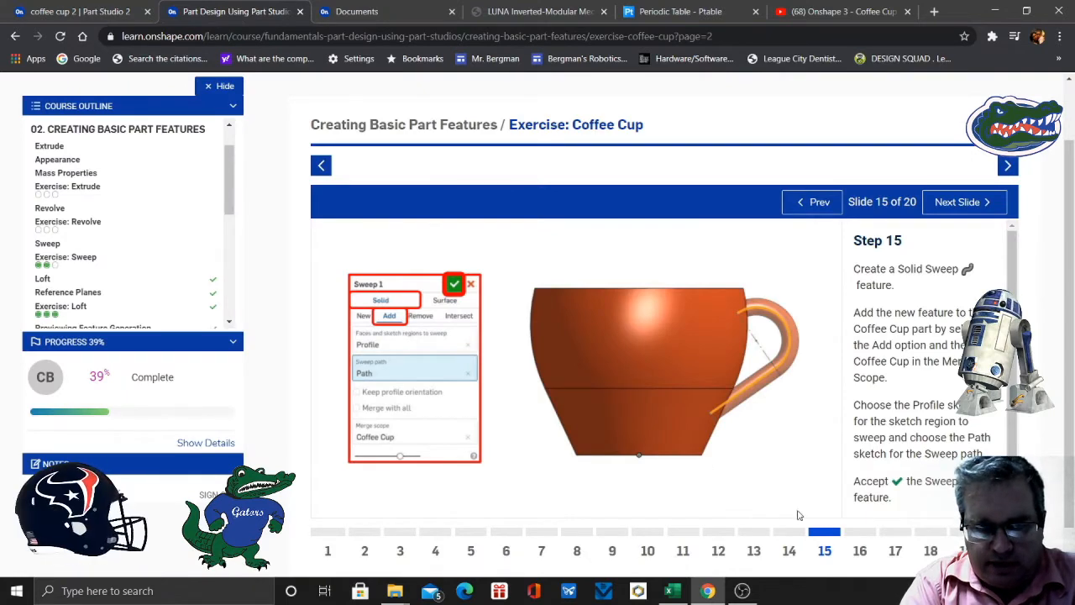
{"action": "left_click", "coordinate": [864, 556]}
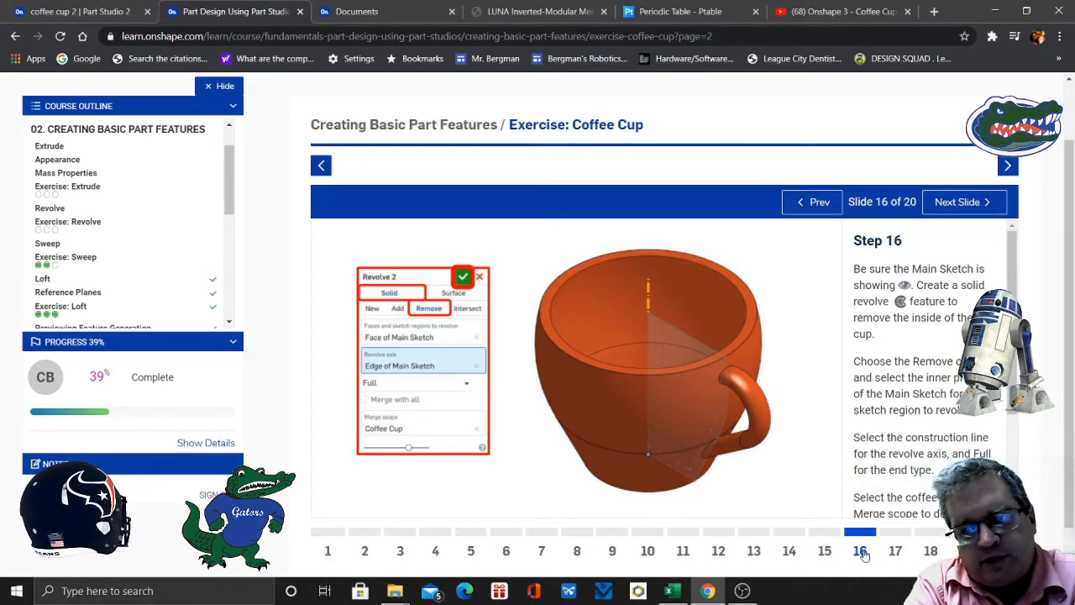
{"action": "left_click", "coordinate": [825, 553]}
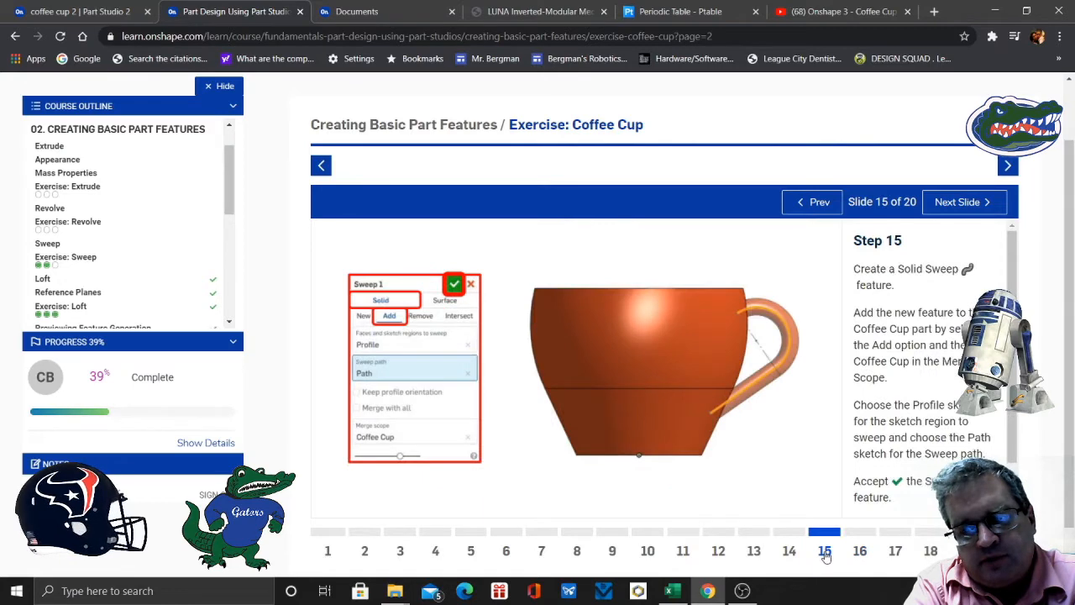
{"action": "left_click", "coordinate": [105, 12]}
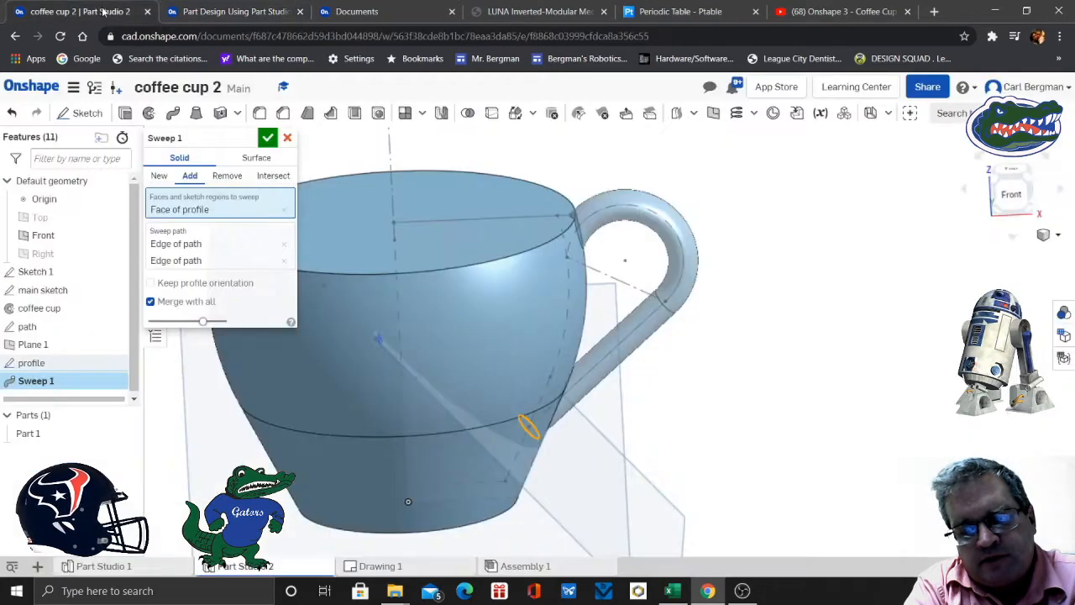
{"action": "left_click", "coordinate": [267, 137]}
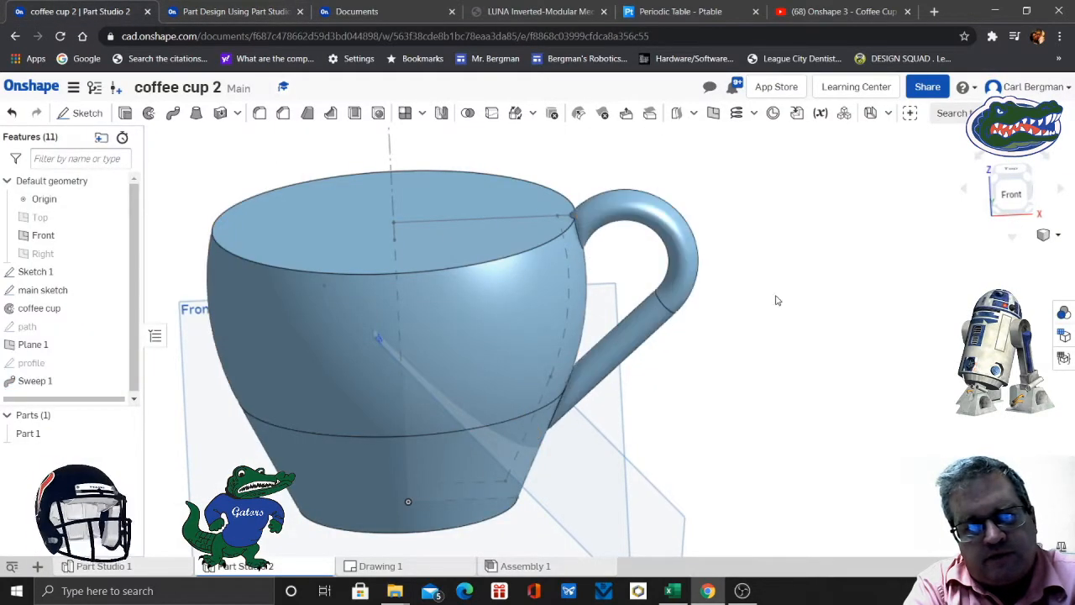
- Hide the Front plane and Plane 1
{"action": "mouse_move", "coordinate": [806, 302]}
{"action": "right_mouse_down"}
{"action": "mouse_move", "coordinate": [748, 302]}
{"action": "mouse_move", "coordinate": [818, 300]}
{"action": "right_mouse_up"}
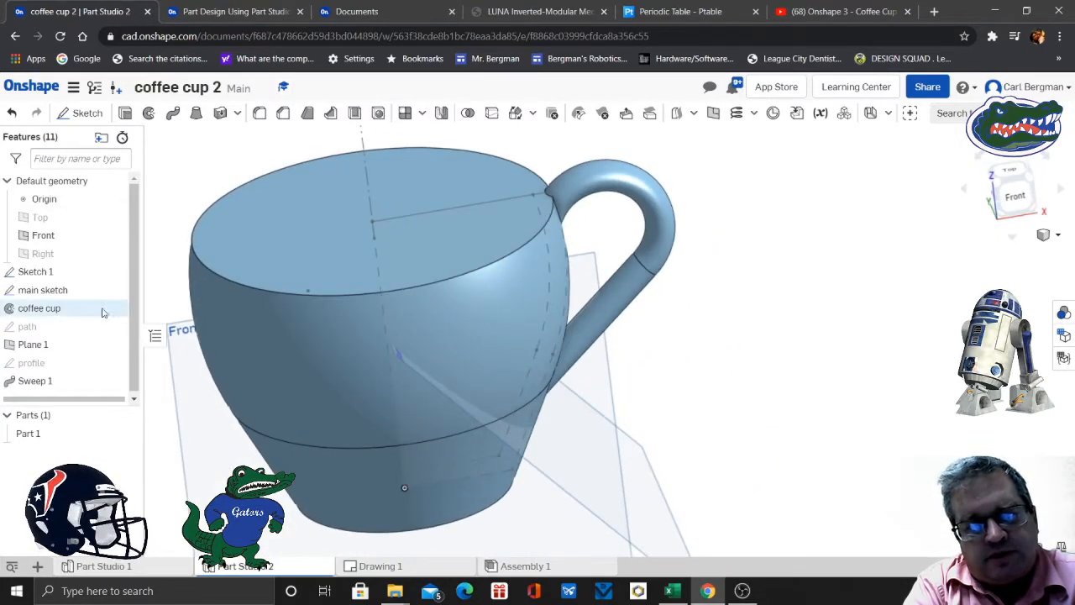
{"action": "left_click", "coordinate": [115, 236]}
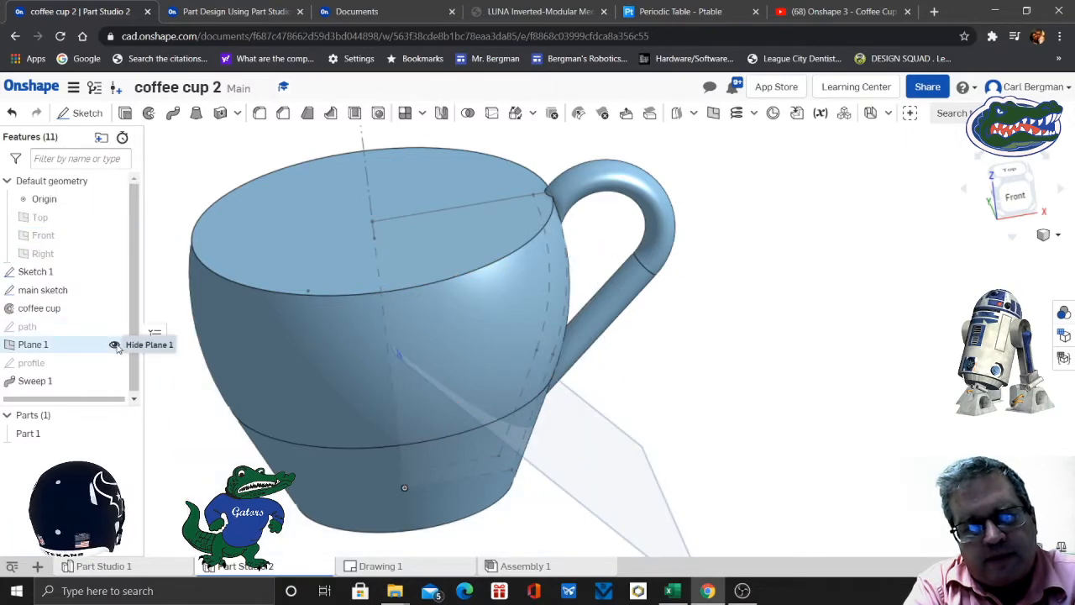
{"action": "left_click", "coordinate": [115, 346]}
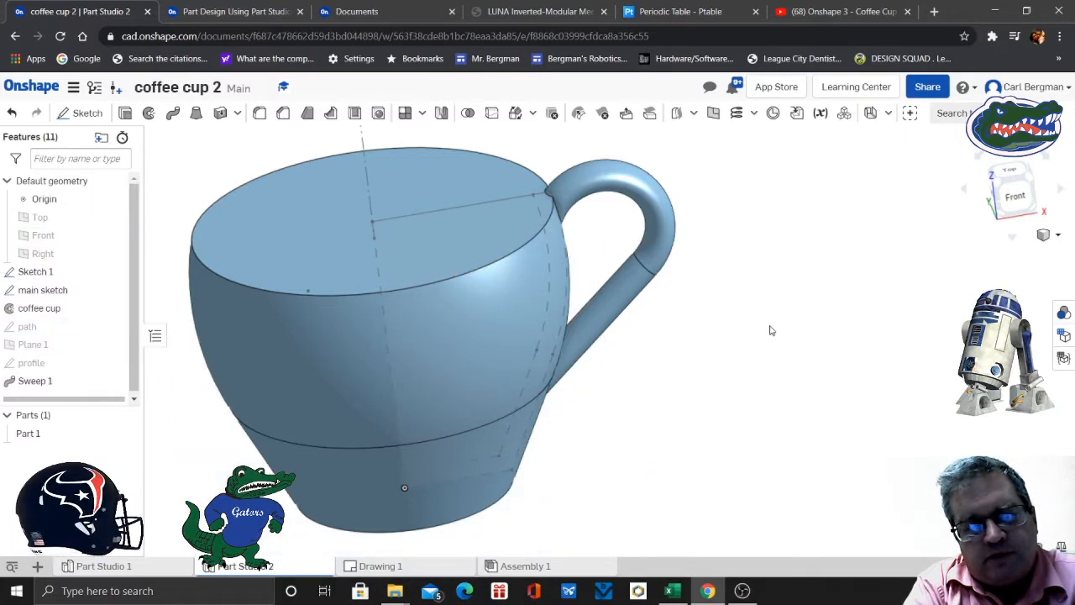
{"action": "right_click_drag", "start_coordinate": [770, 329], "coordinate": [750, 337]}
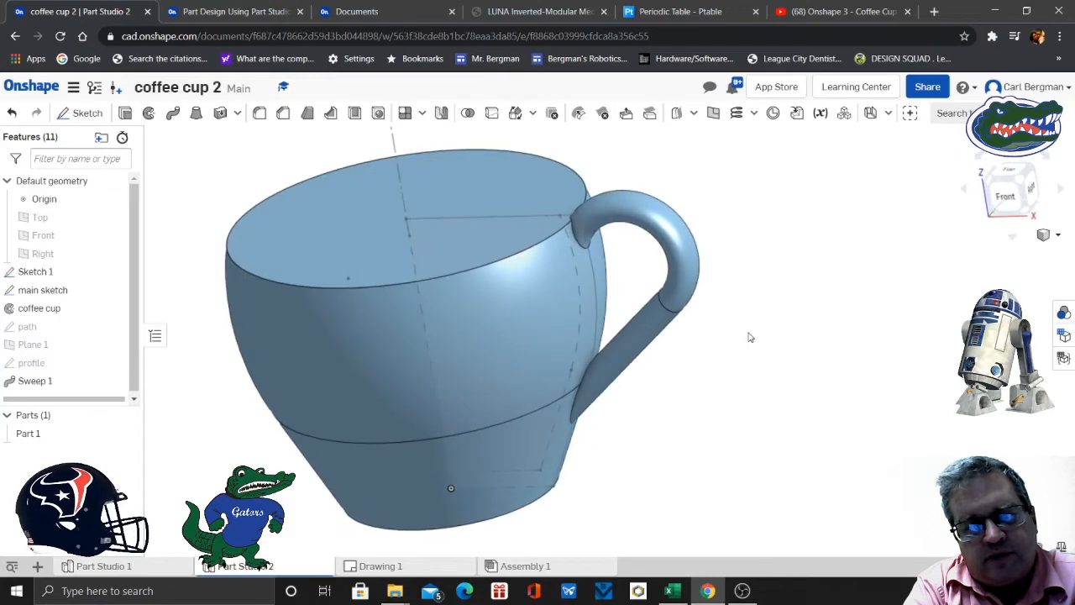
- Hide the cup part and show the main sketch in the Front view
{"action": "left_click", "coordinate": [126, 435]}
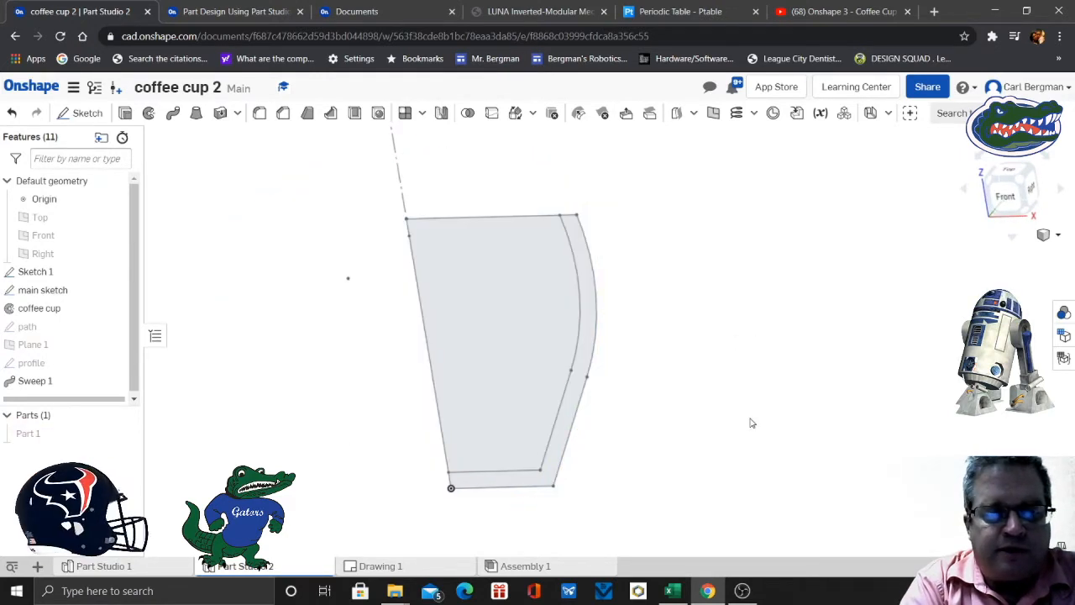
{"action": "left_click", "coordinate": [1006, 196]}
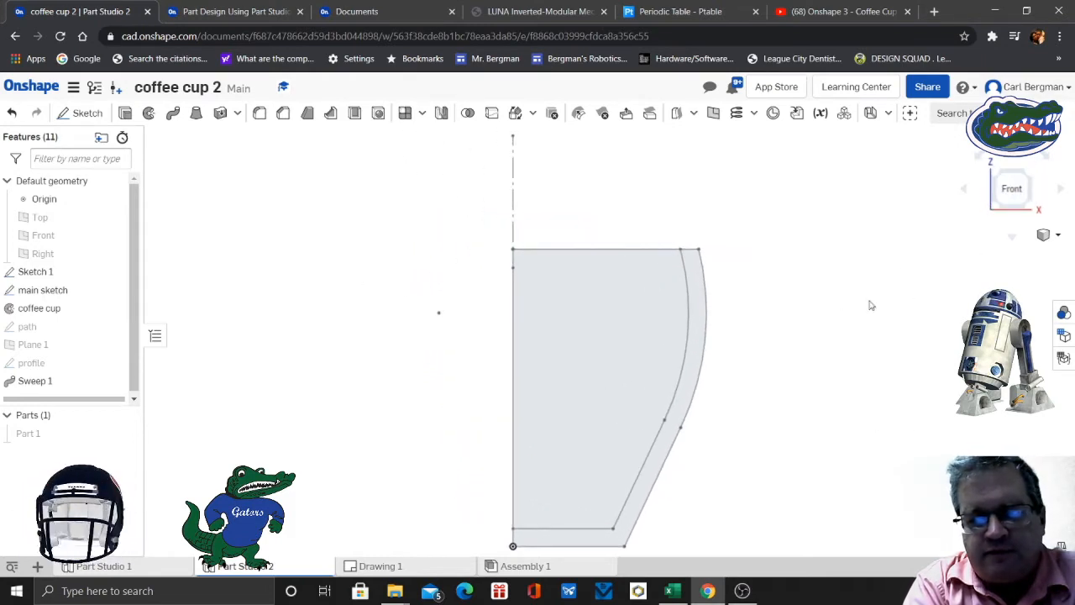
{"action": "middle_click_drag", "start_coordinate": [857, 370], "coordinate": [823, 314]}
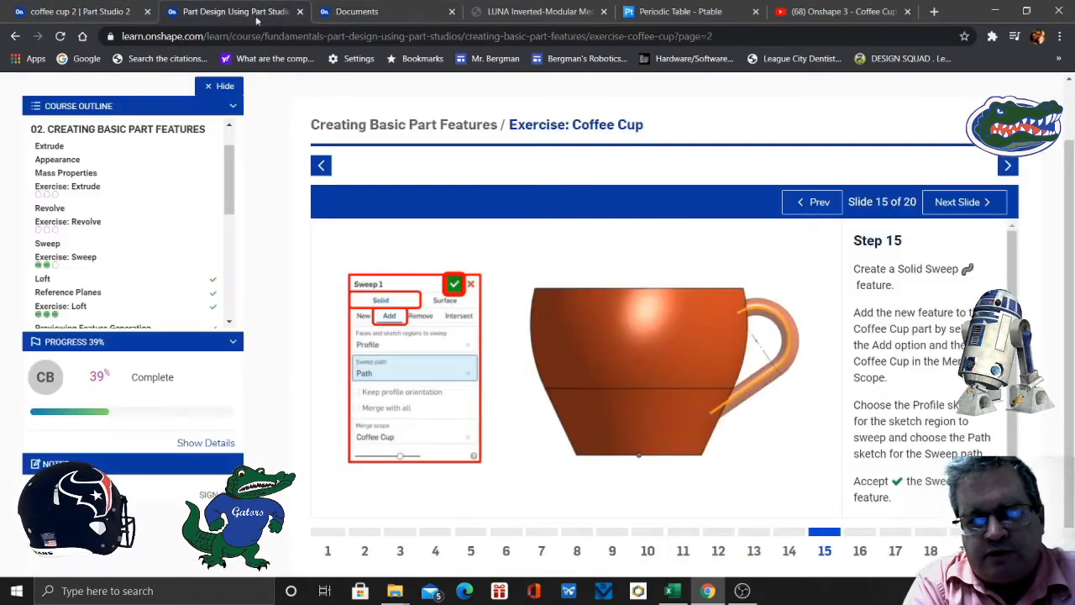
- Read slide 16 of the exercise on the revolve that removes the inside of the cup, and return to the part studio
{"action": "left_click", "coordinate": [254, 13]}
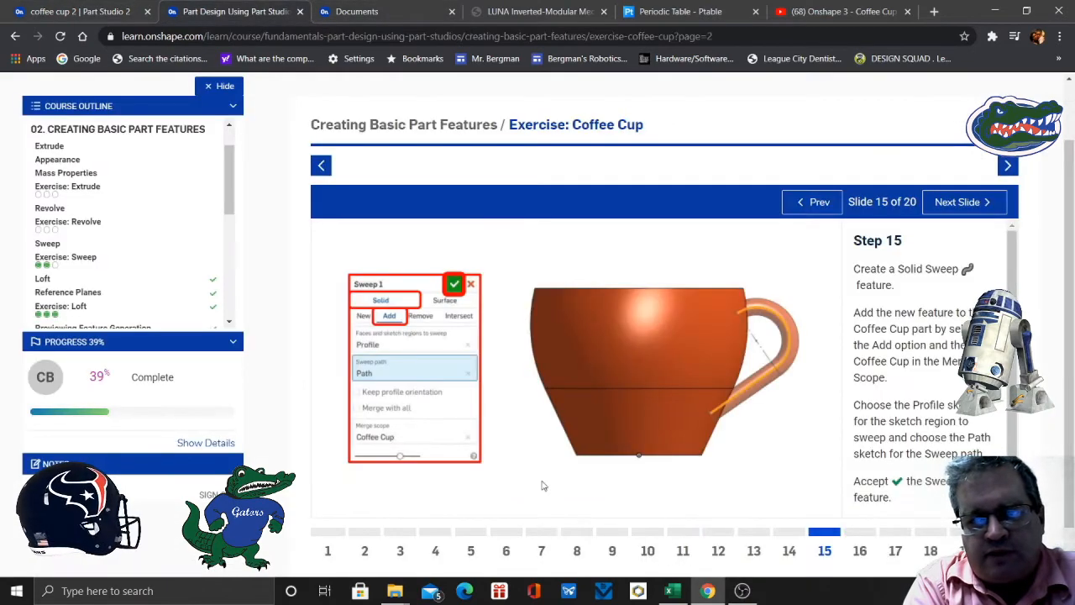
{"action": "left_click", "coordinate": [860, 550]}
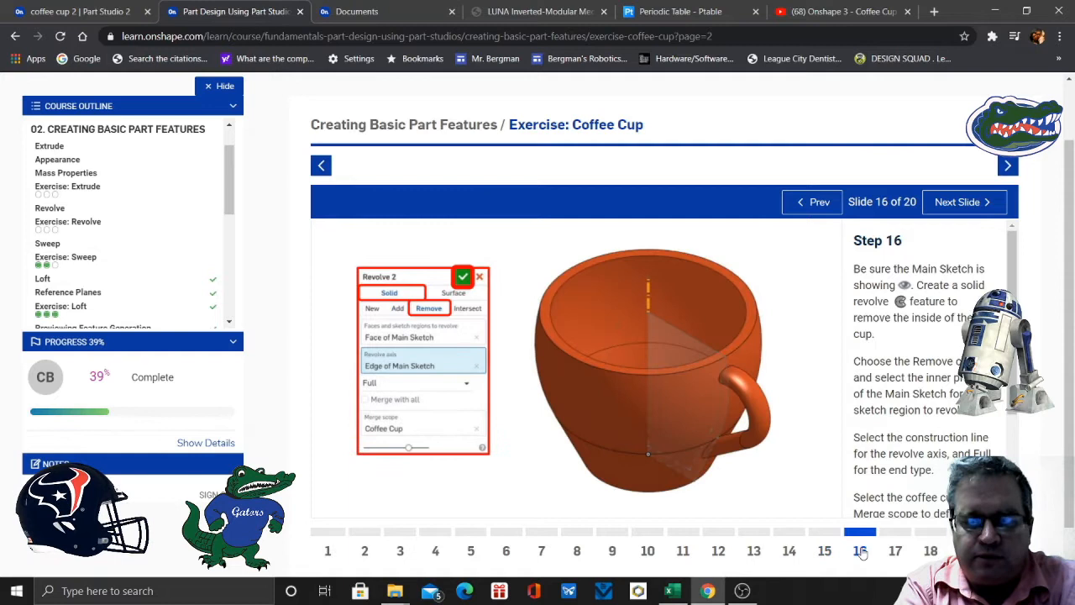
{"action": "left_click", "coordinate": [99, 12]}
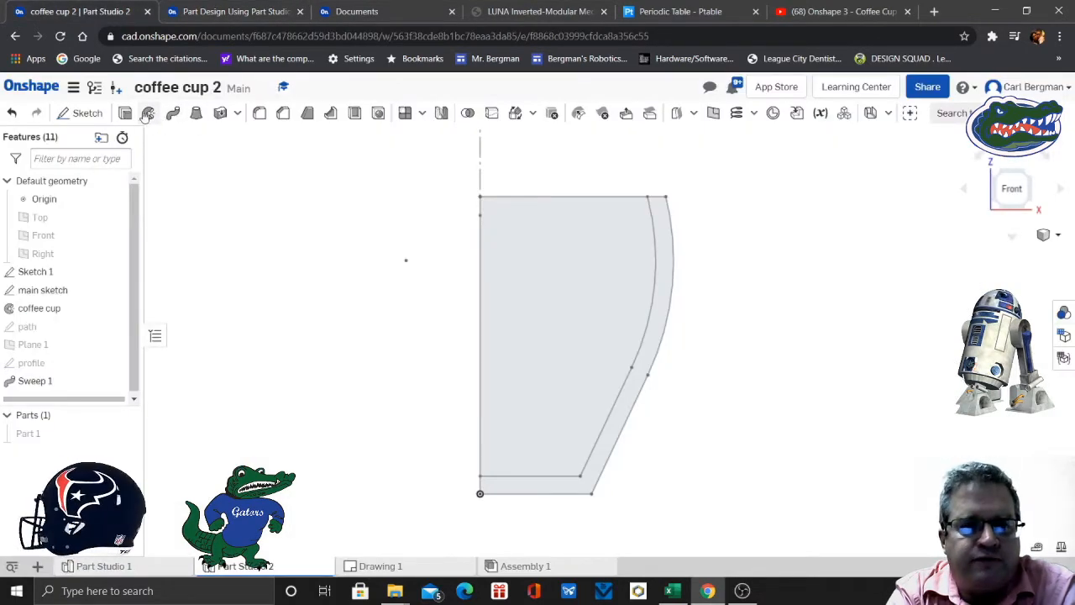
- Start a solid revolve set to Remove with Merge with all, and try to use the main sketch's inner region as its face
{"action": "left_click", "coordinate": [148, 113]}
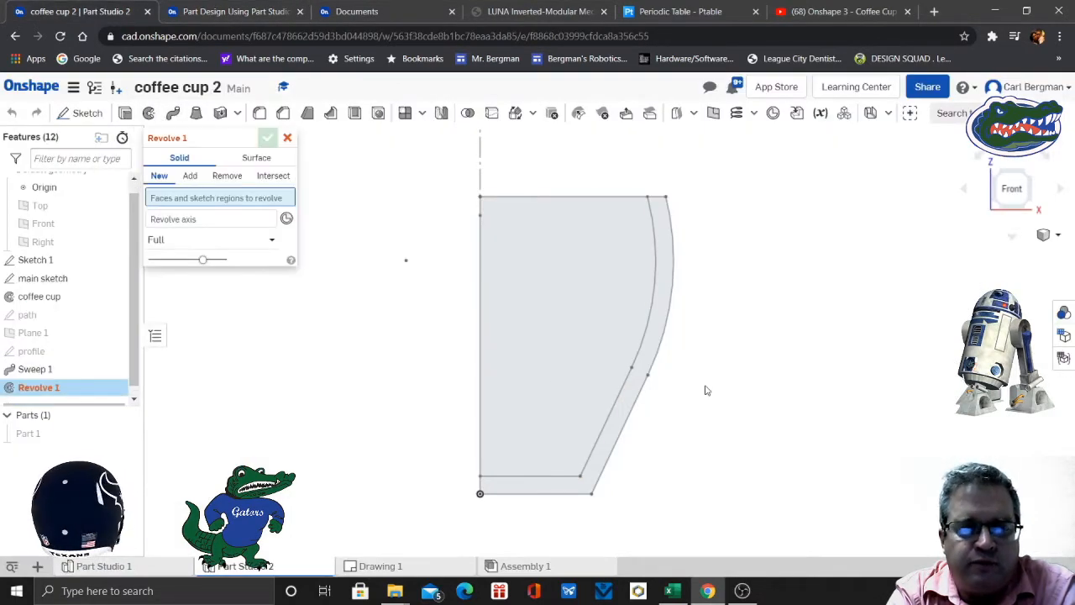
{"action": "left_click", "coordinate": [599, 352]}
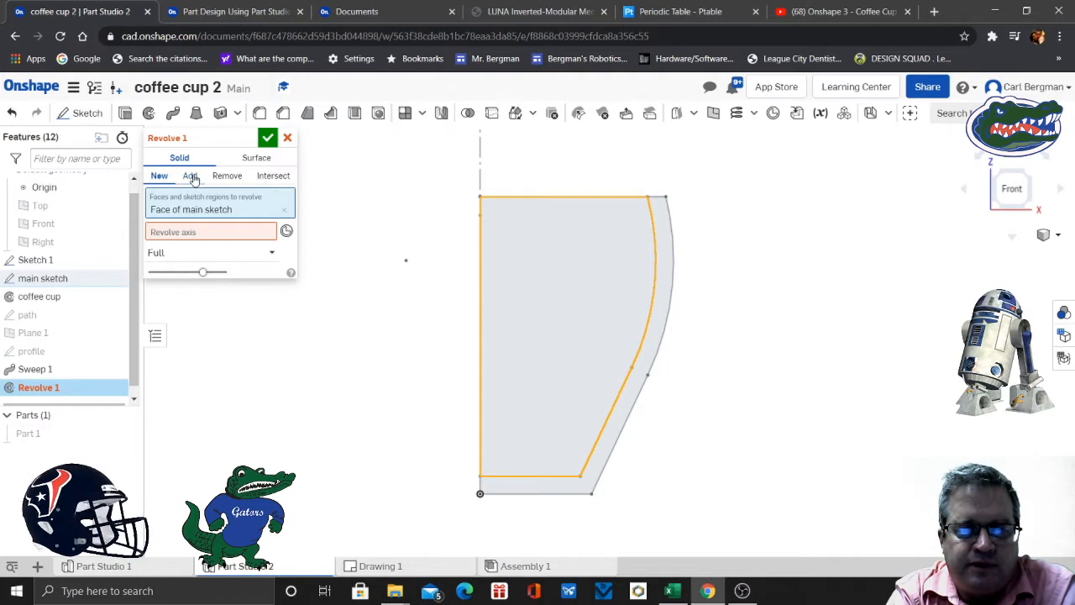
{"action": "left_click", "coordinate": [228, 177]}
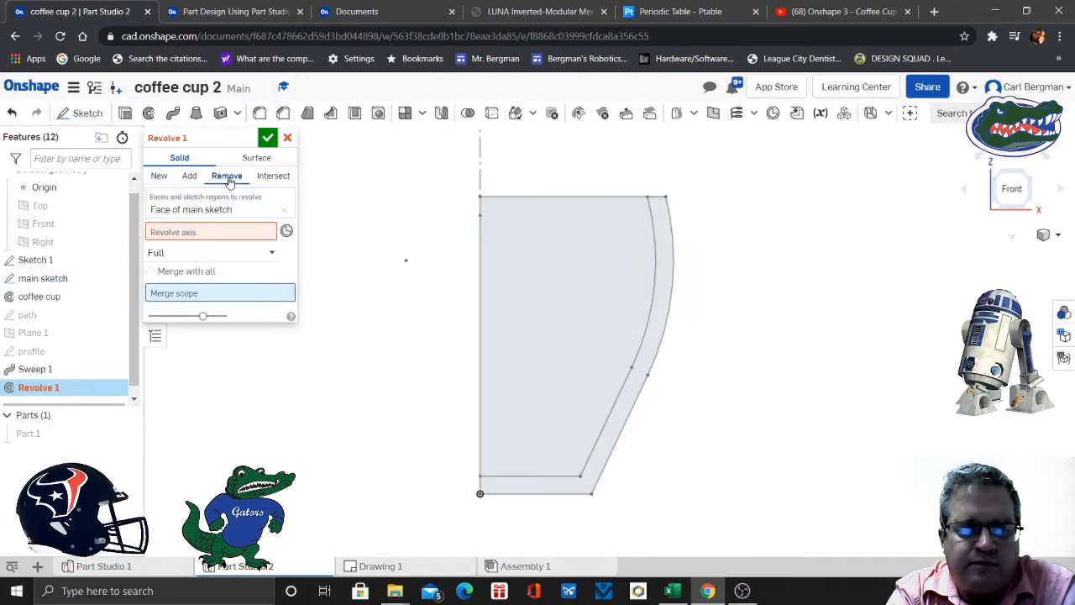
{"action": "left_click", "coordinate": [150, 271]}
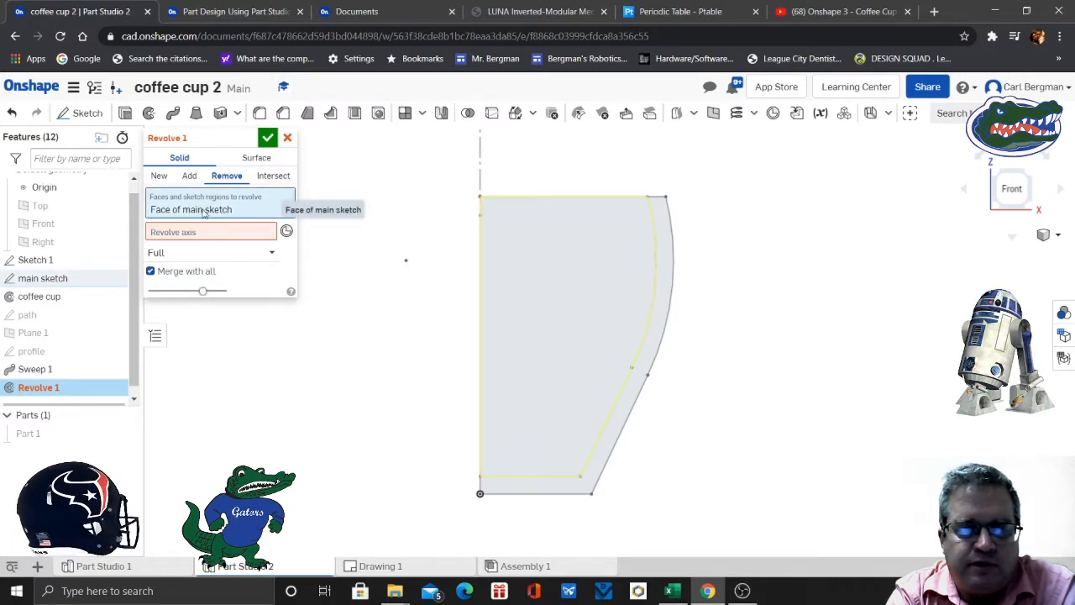
{"action": "left_click", "coordinate": [577, 341]}
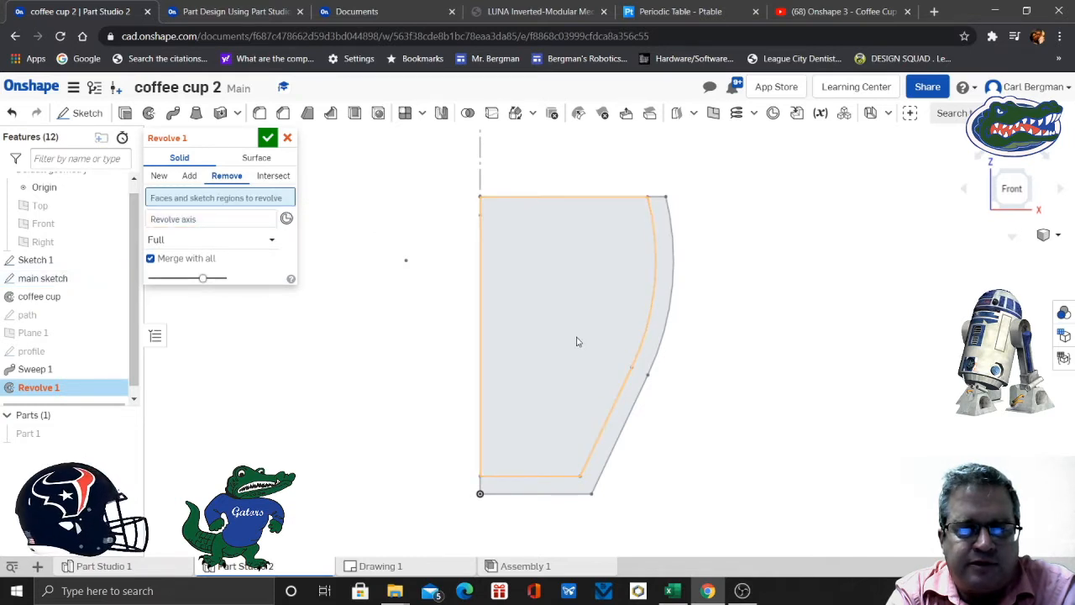
- Set the main sketch's construction line as the revolve axis and show the cup part again
{"action": "left_click", "coordinate": [201, 220]}
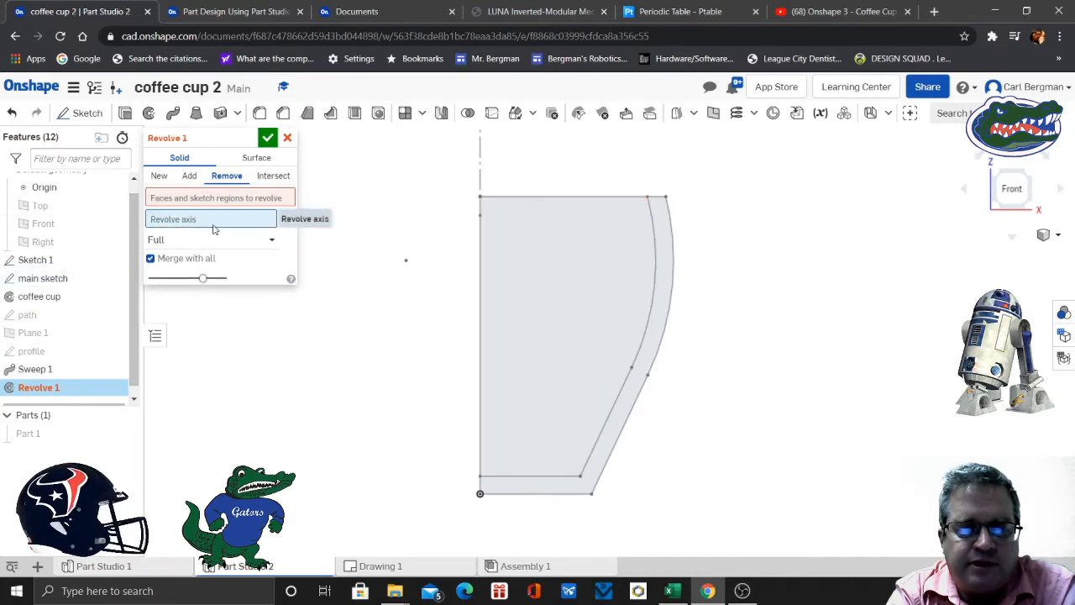
{"action": "left_click", "coordinate": [480, 176]}
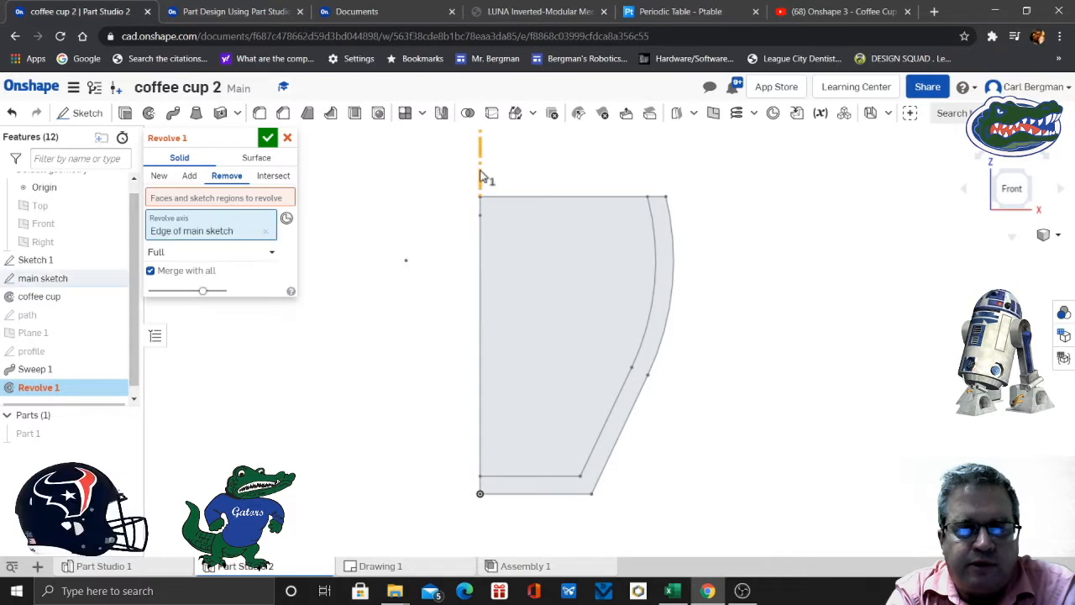
{"action": "left_click", "coordinate": [126, 435]}
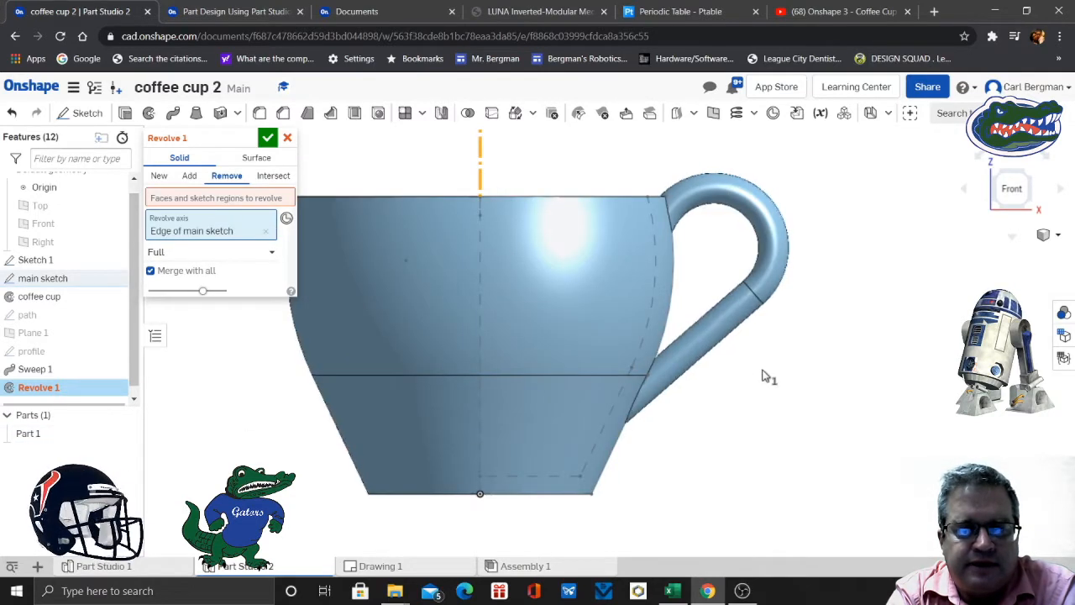
{"action": "right_click_drag", "start_coordinate": [816, 391], "coordinate": [814, 426]}
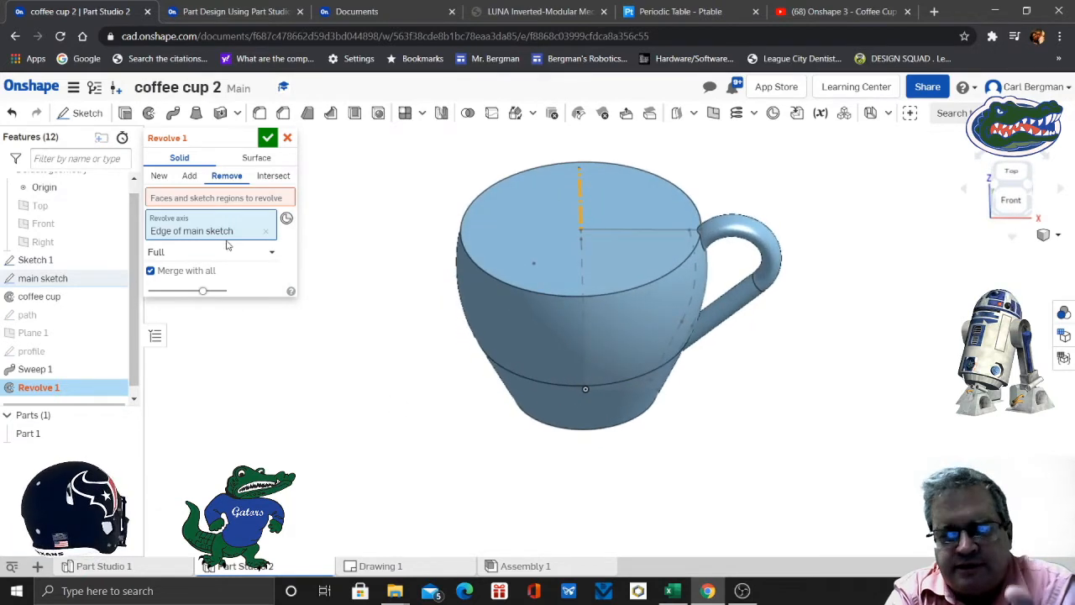
- Cut out the cup's inside with a Full Remove revolve of the main sketch's inner region, leaving the cup part shown
{"action": "left_click", "coordinate": [194, 201]}
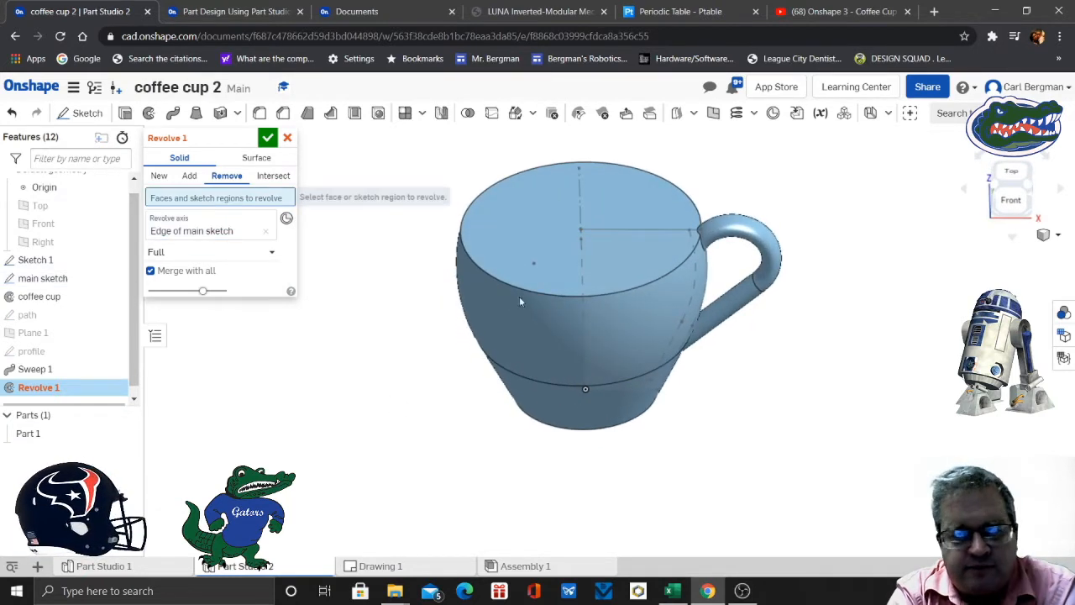
{"action": "left_click", "coordinate": [125, 433]}
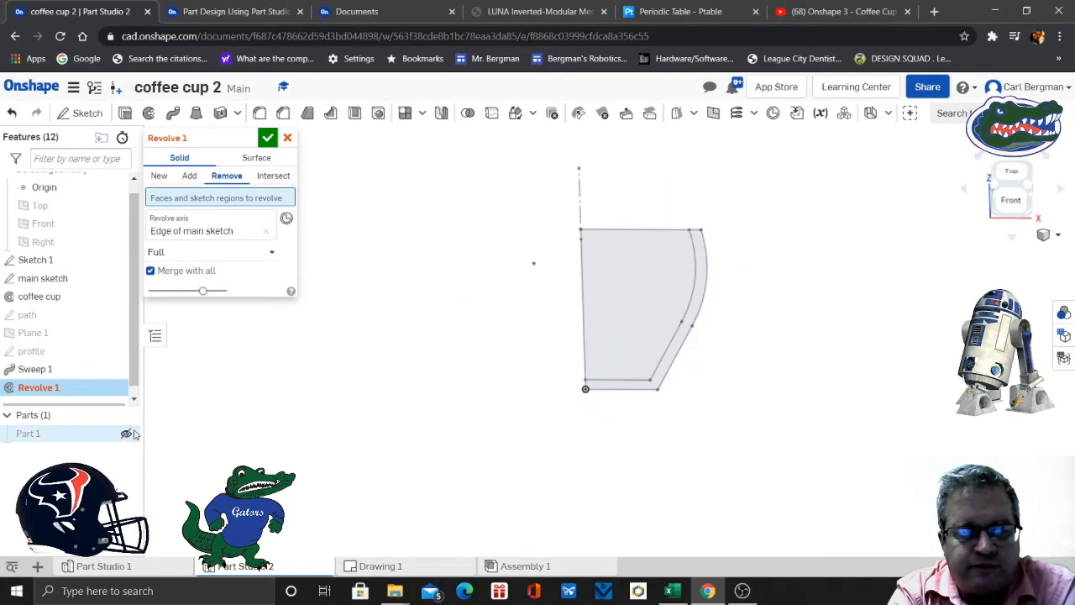
{"action": "left_click", "coordinate": [657, 311]}
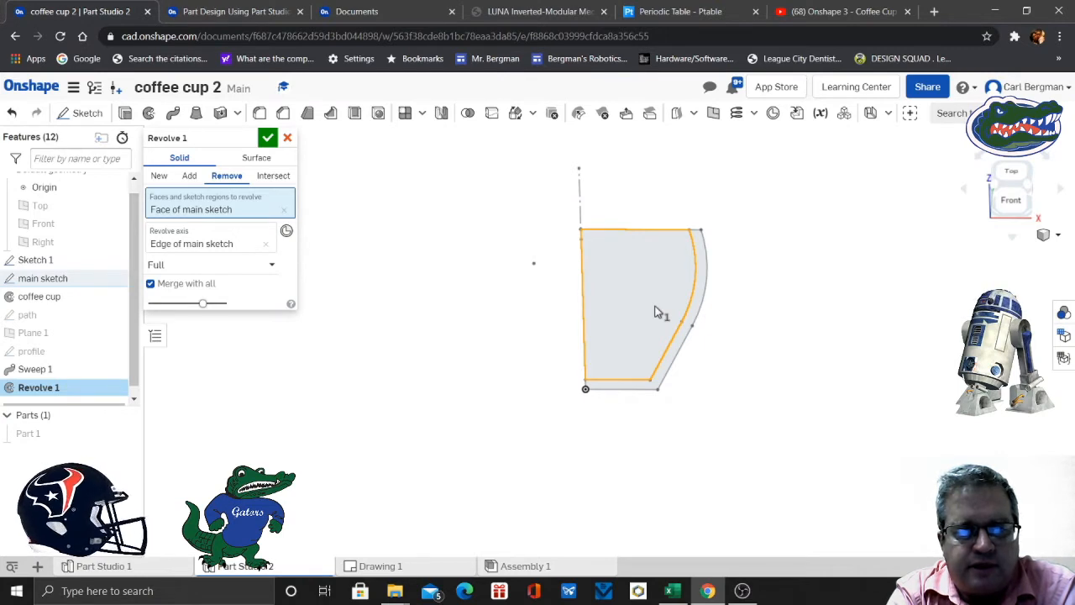
{"action": "left_click", "coordinate": [270, 262]}
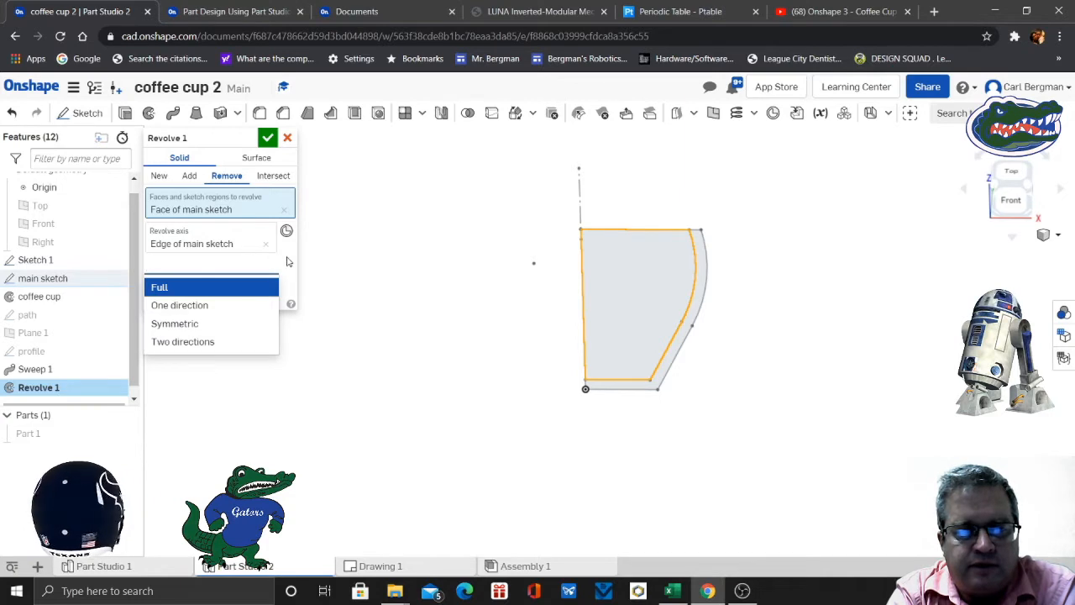
{"action": "left_click", "coordinate": [287, 262]}
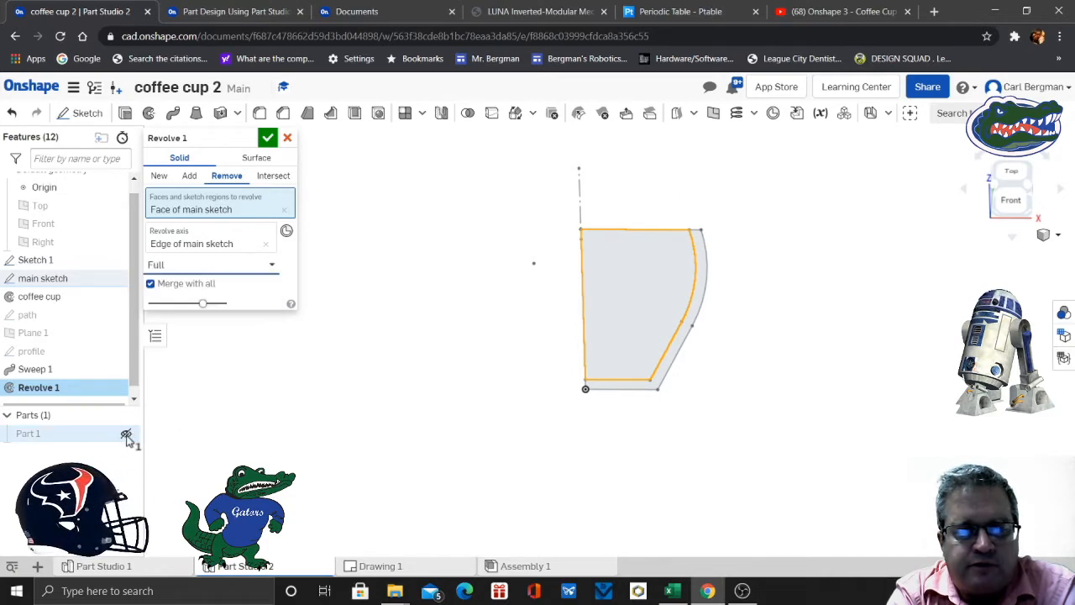
{"action": "left_click", "coordinate": [126, 436]}
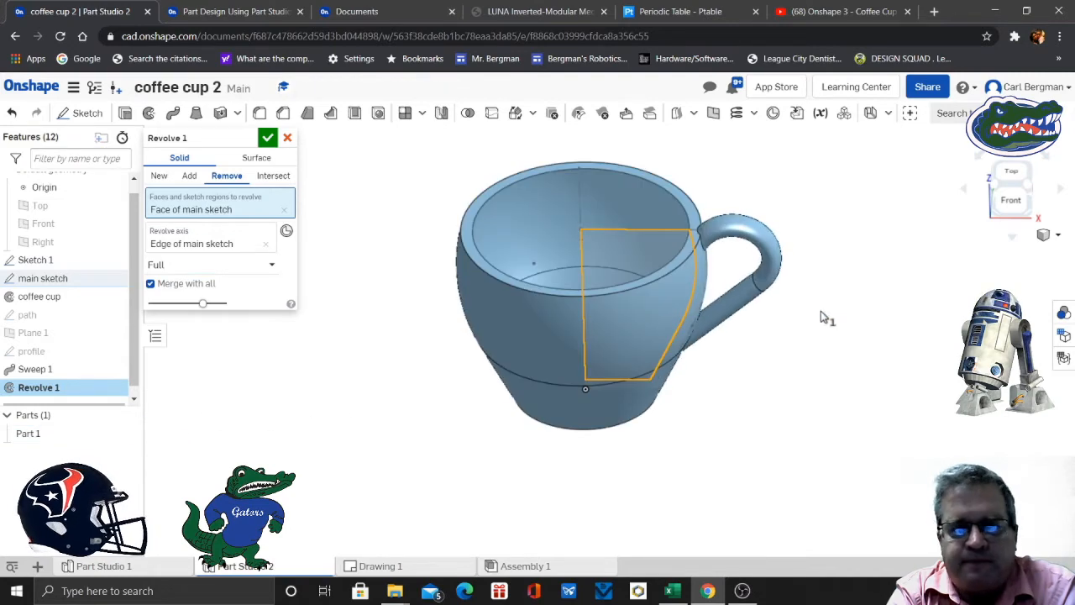
{"action": "right_click_drag", "start_coordinate": [824, 318], "coordinate": [818, 355]}
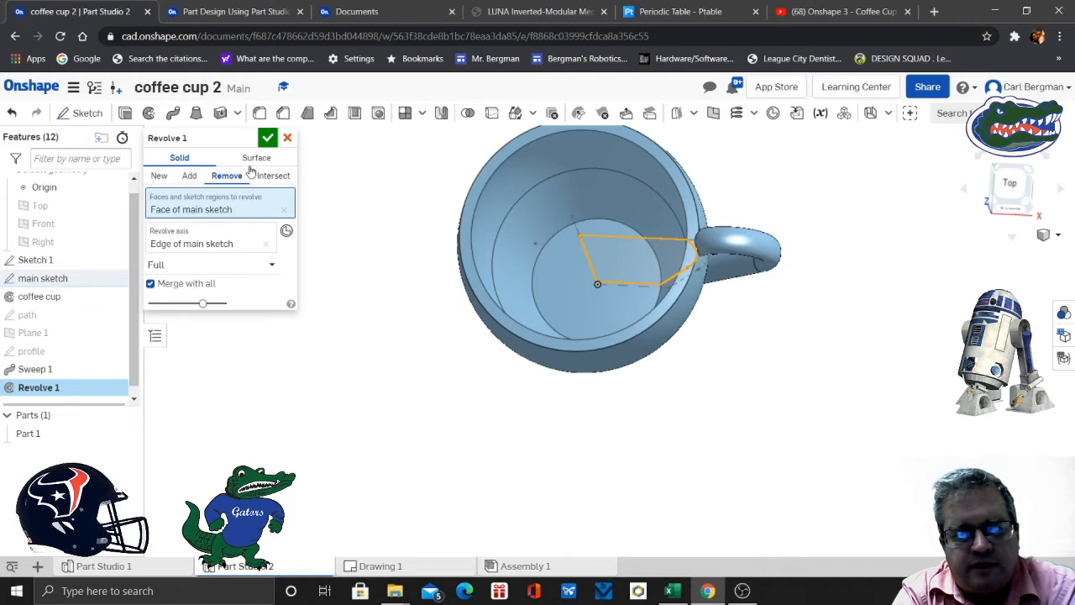
{"action": "left_click", "coordinate": [267, 139]}
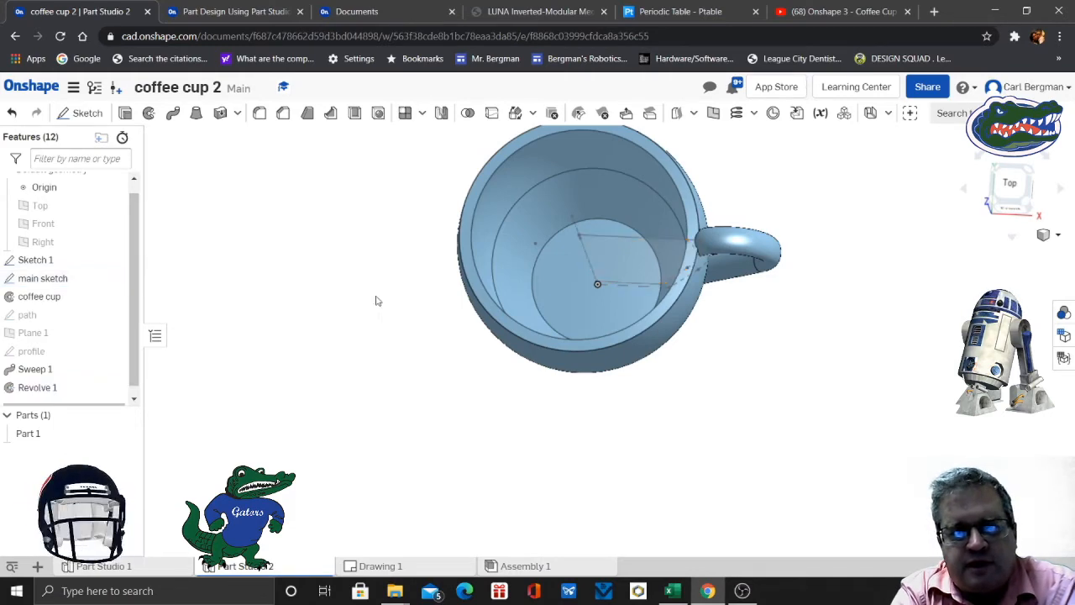
- Hide the main sketch and display the cup shaded without edges
{"action": "mouse_move", "coordinate": [739, 408]}
{"action": "right_mouse_down"}
{"action": "mouse_move", "coordinate": [739, 387]}
{"action": "mouse_move", "coordinate": [749, 389]}
{"action": "right_mouse_up"}
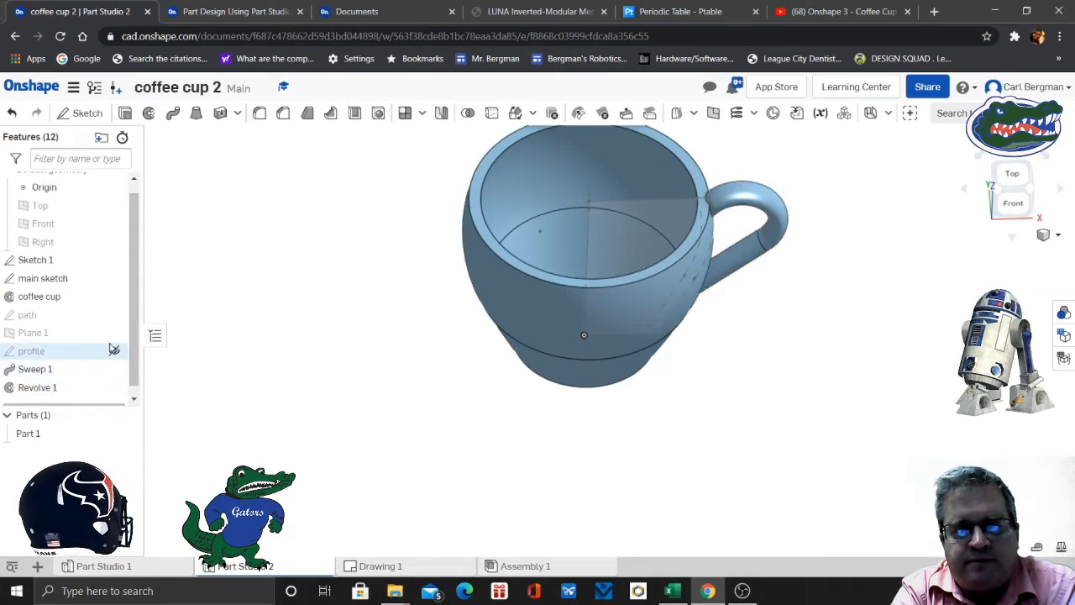
{"action": "left_click", "coordinate": [114, 279]}
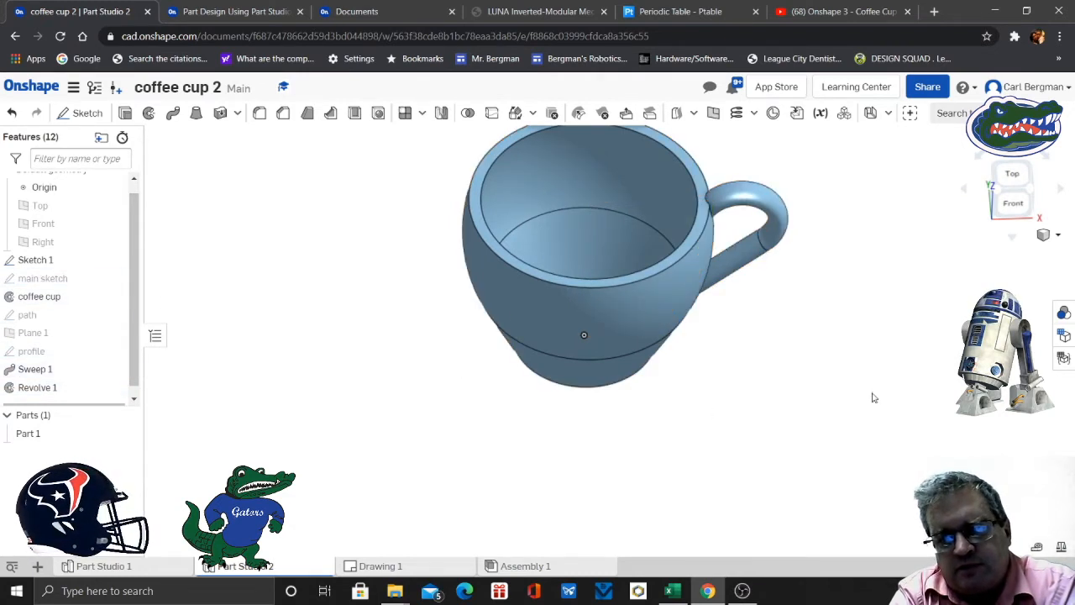
{"action": "right_click_drag", "start_coordinate": [947, 367], "coordinate": [782, 348]}
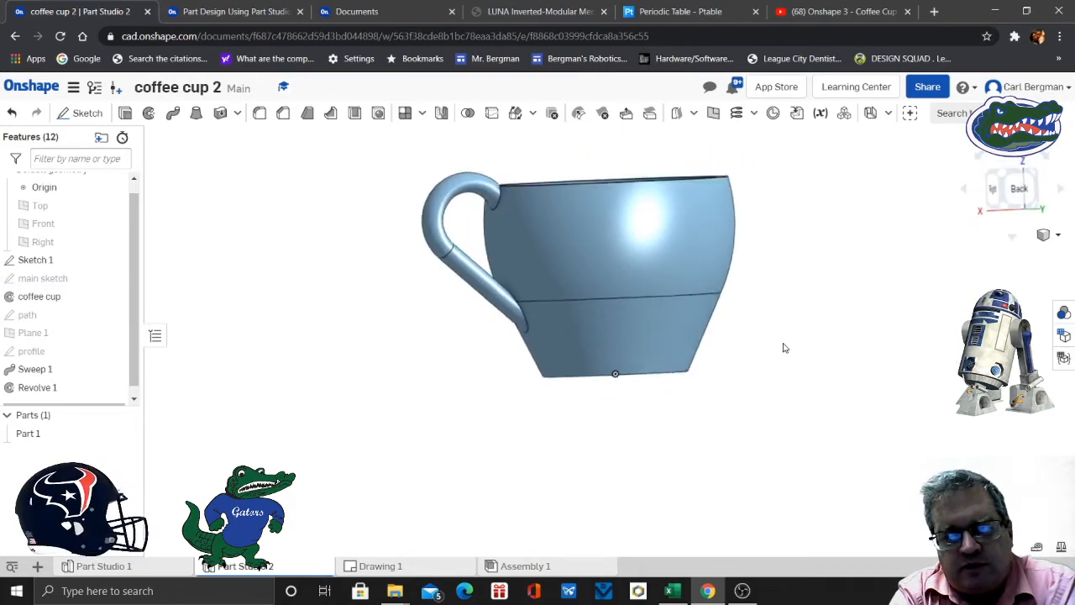
{"action": "left_click", "coordinate": [1057, 237]}
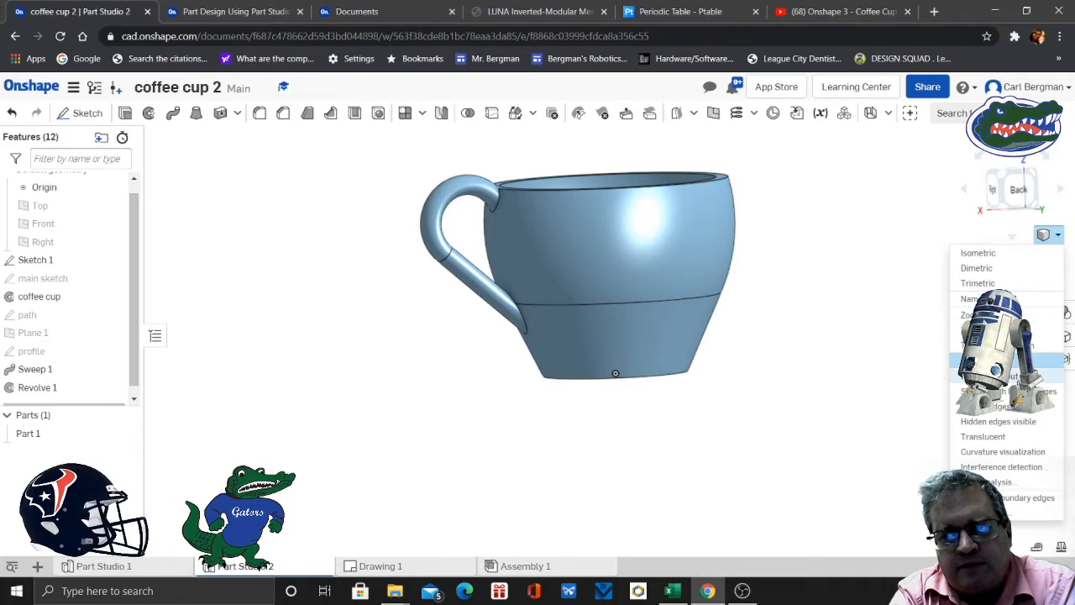
{"action": "left_click", "coordinate": [1015, 376]}
{"action": "right_click_drag", "start_coordinate": [827, 335], "coordinate": [847, 353]}
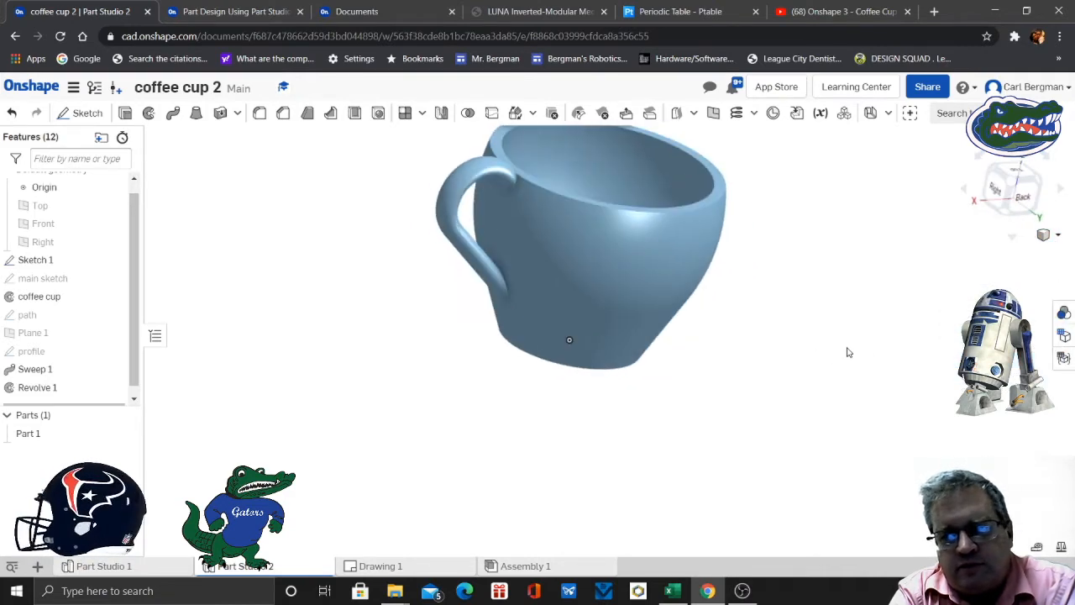
{"action": "right_click_drag", "start_coordinate": [823, 300], "coordinate": [663, 394]}
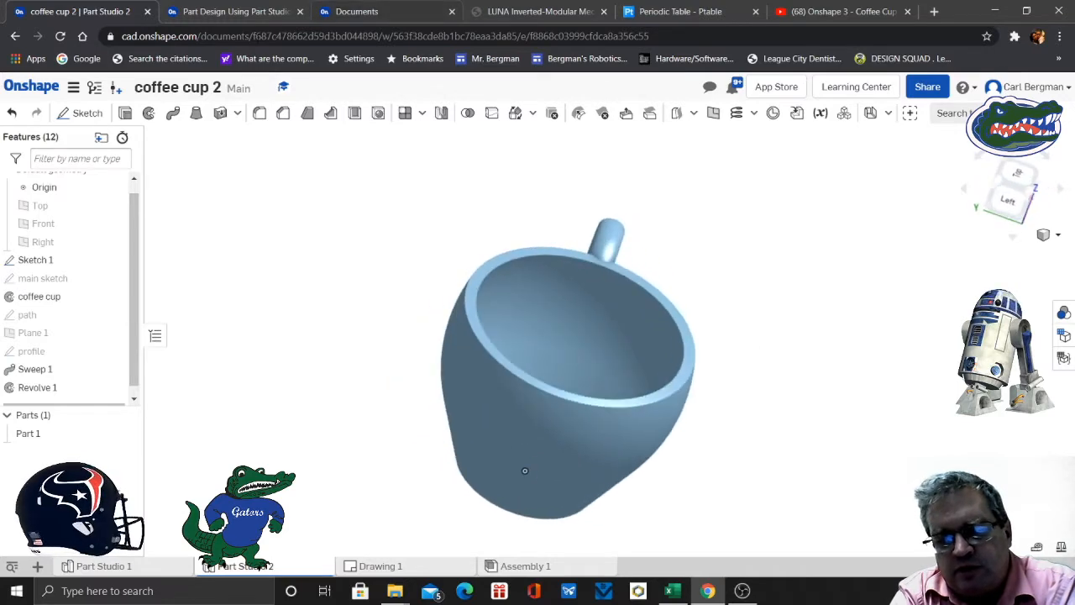
- Read slide 17 of the exercise on rounding the cup's bottom edges, and return to the part studio
{"action": "left_click", "coordinate": [235, 11]}
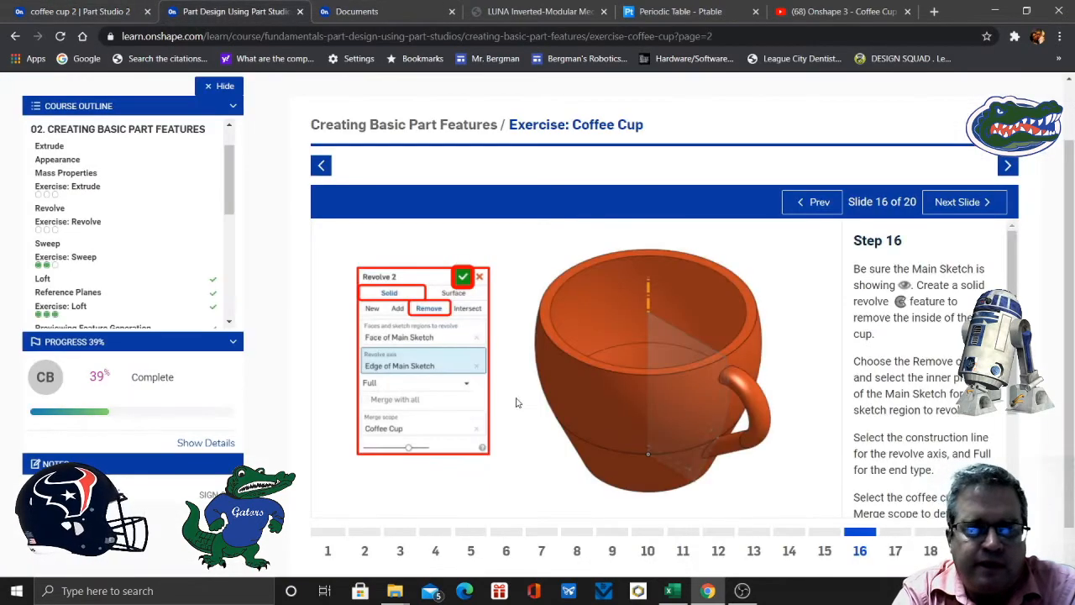
{"action": "left_click", "coordinate": [895, 550]}
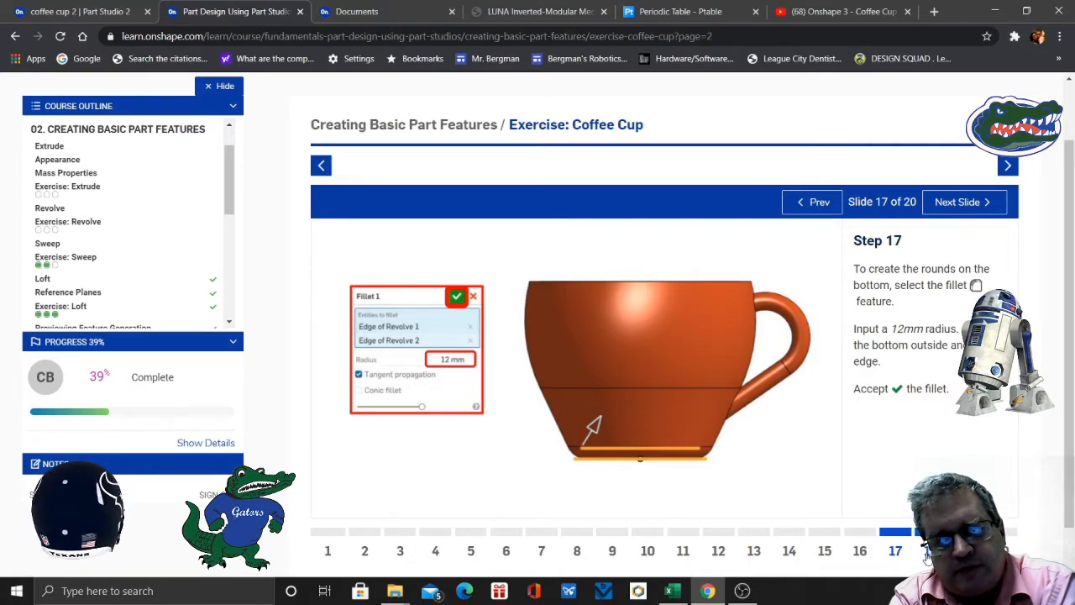
{"action": "left_click", "coordinate": [97, 12]}
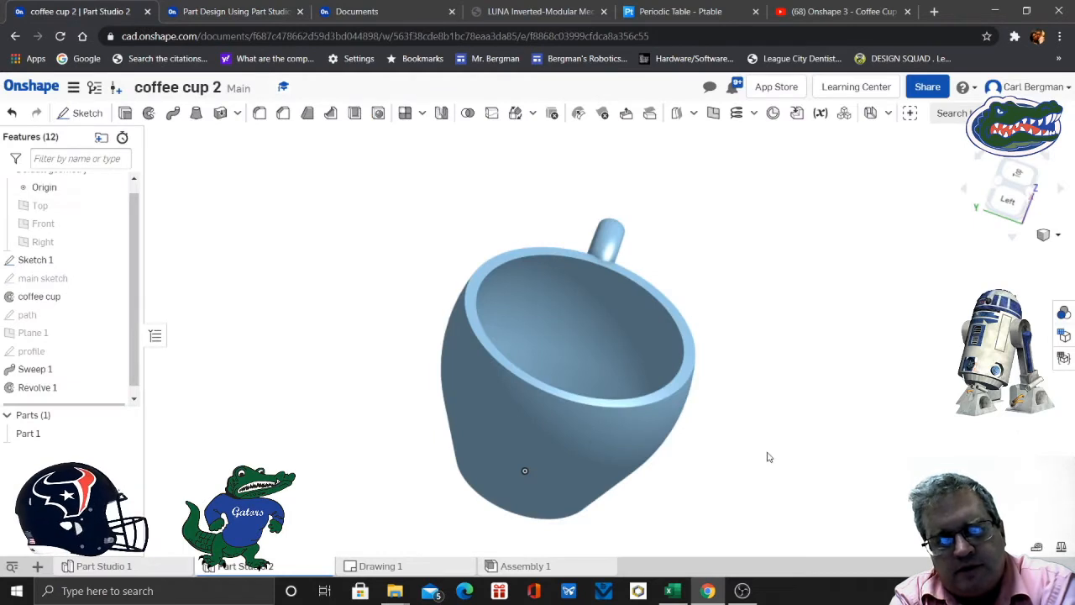
- Fillet the outside bottom edge of the cup with a circular 12 mm radius
{"action": "right_click_drag", "start_coordinate": [767, 454], "coordinate": [778, 384]}
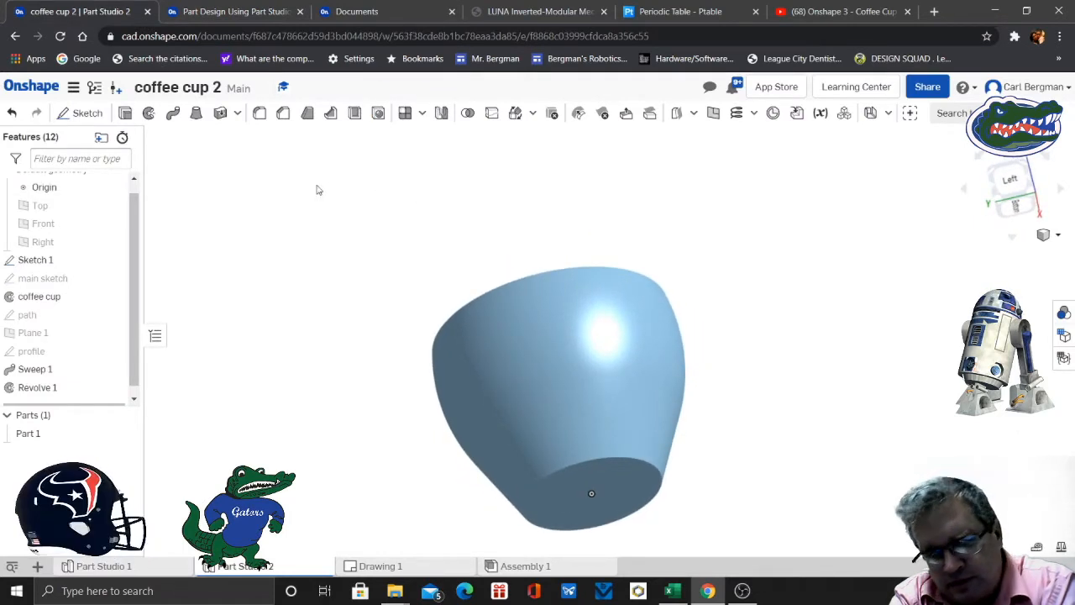
{"action": "left_click", "coordinate": [259, 112]}
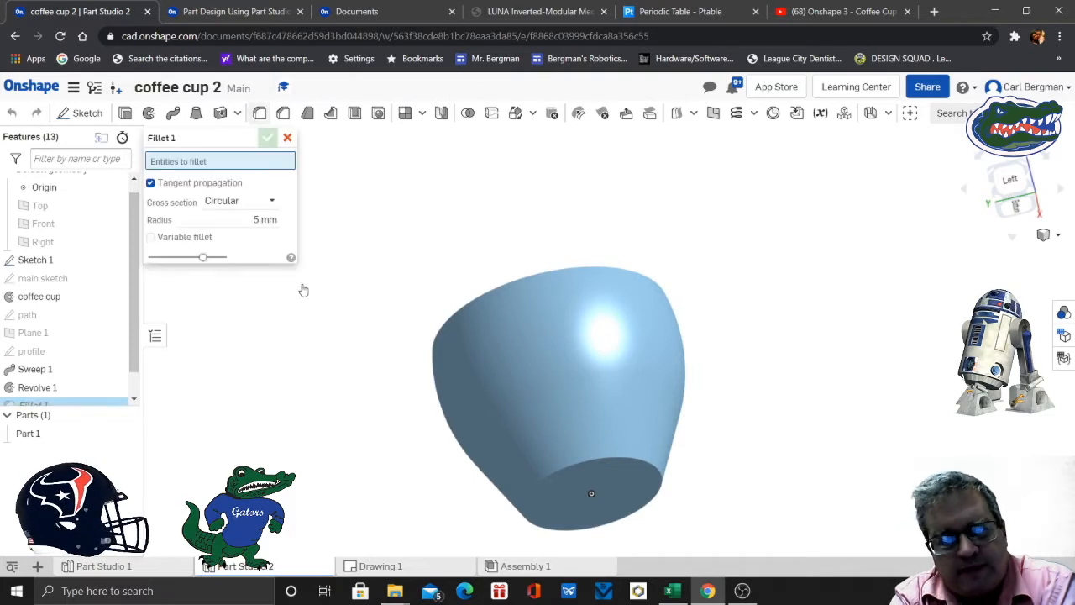
{"action": "left_click", "coordinate": [651, 468]}
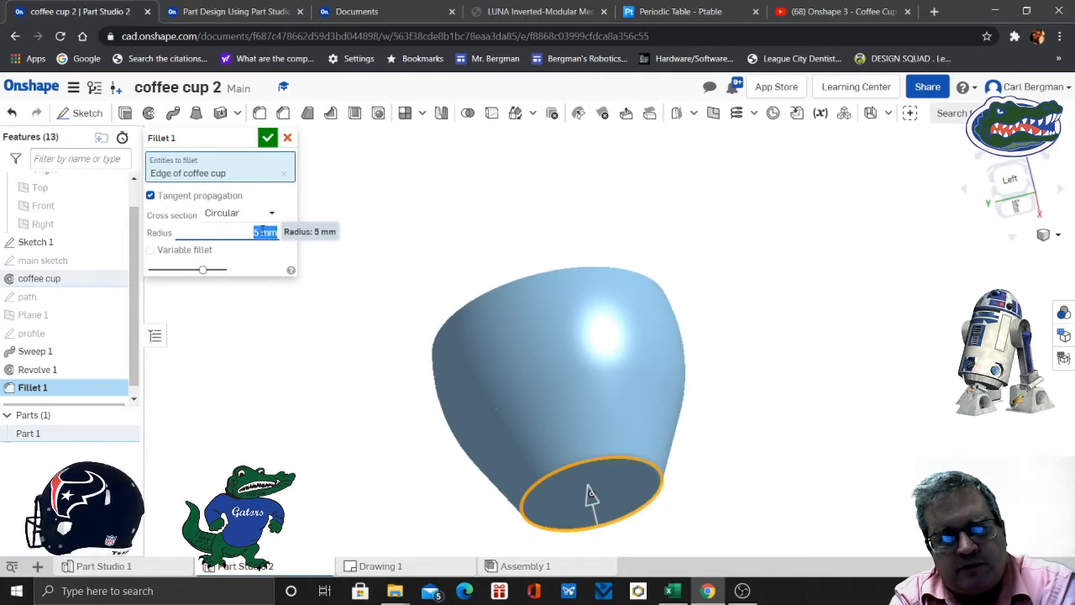
{"action": "type", "text": "12"}
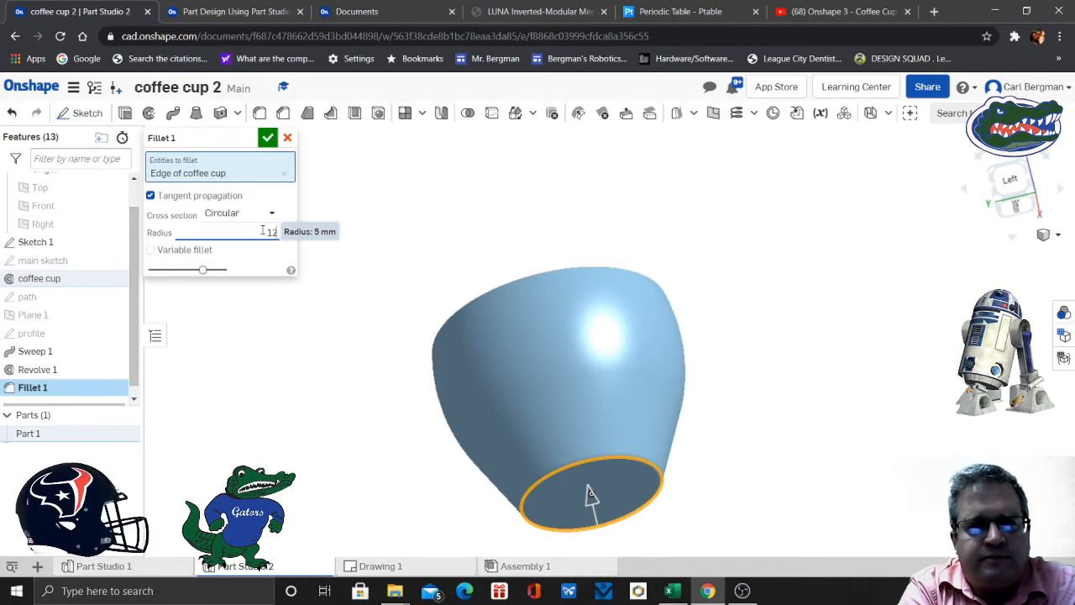
{"action": "left_click", "coordinate": [267, 137]}
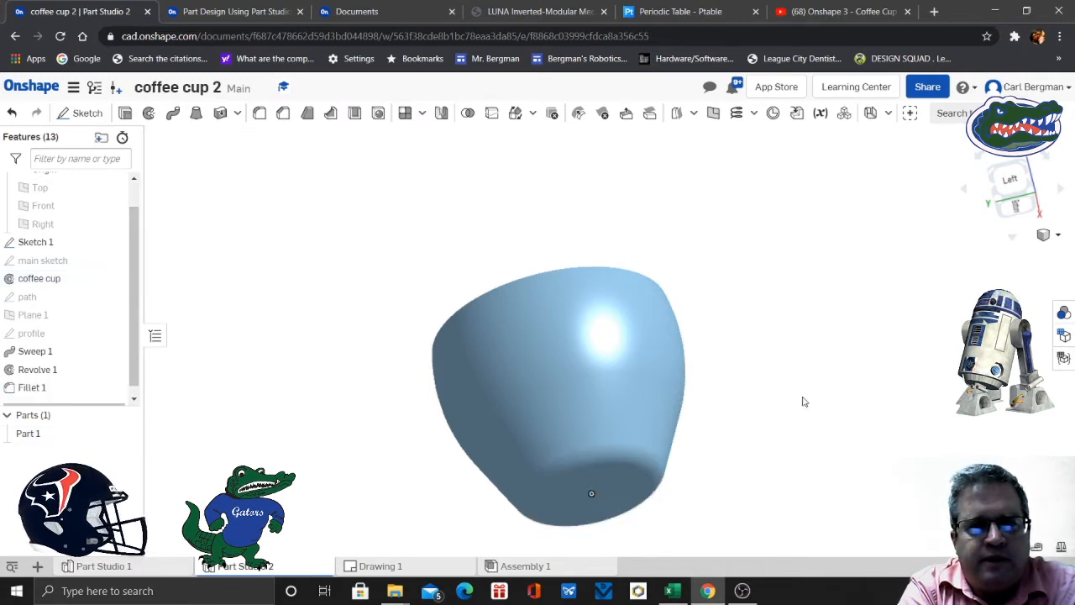
{"action": "right_click_drag", "start_coordinate": [804, 417], "coordinate": [504, 142]}
{"action": "right_click_drag", "start_coordinate": [905, 462], "coordinate": [708, 358]}
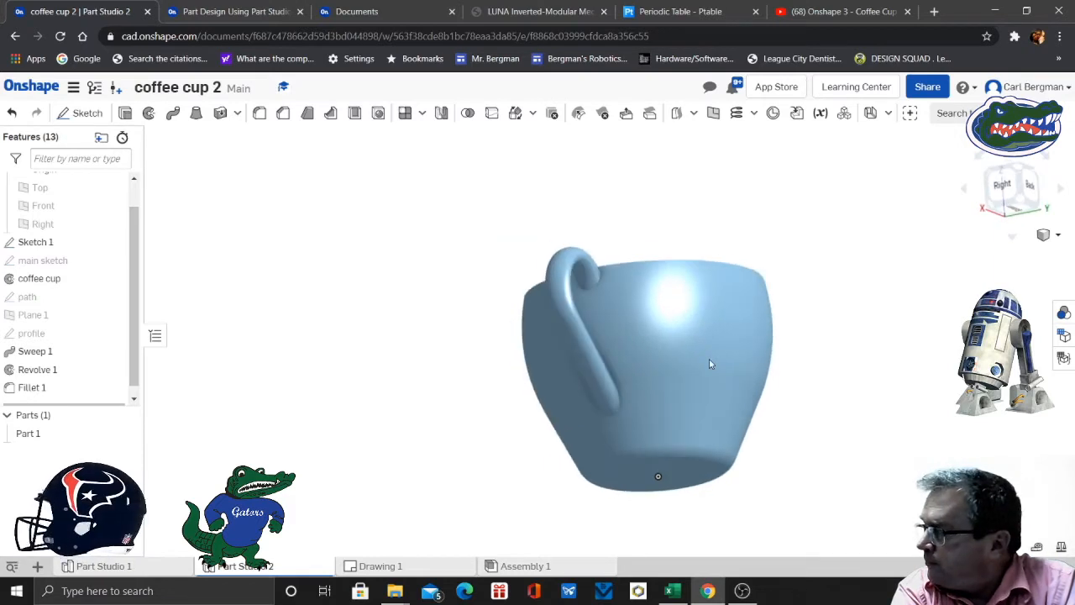
- Edit the appearance of Part 1 and choose the purple palette colour 981FAC
{"action": "right_click", "coordinate": [68, 434]}
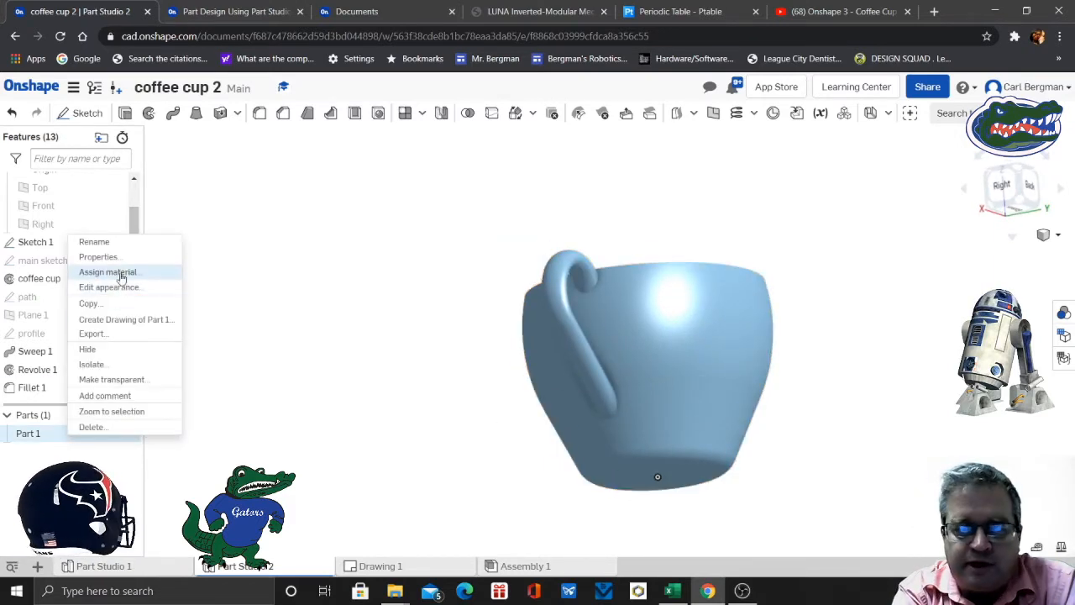
{"action": "left_click", "coordinate": [123, 287]}
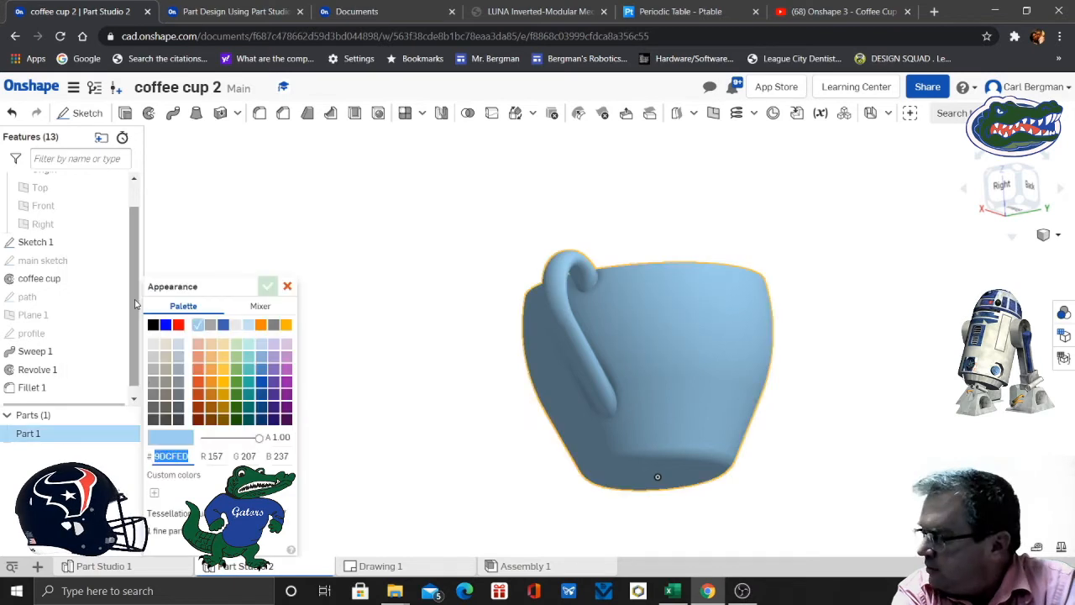
{"action": "left_click", "coordinate": [210, 324]}
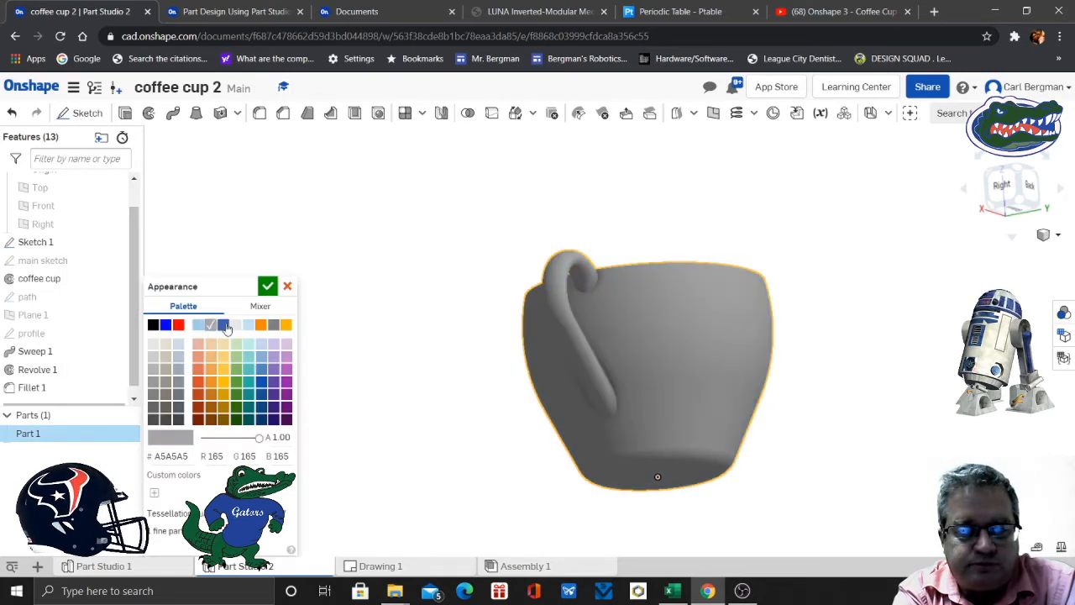
{"action": "left_click", "coordinate": [223, 325]}
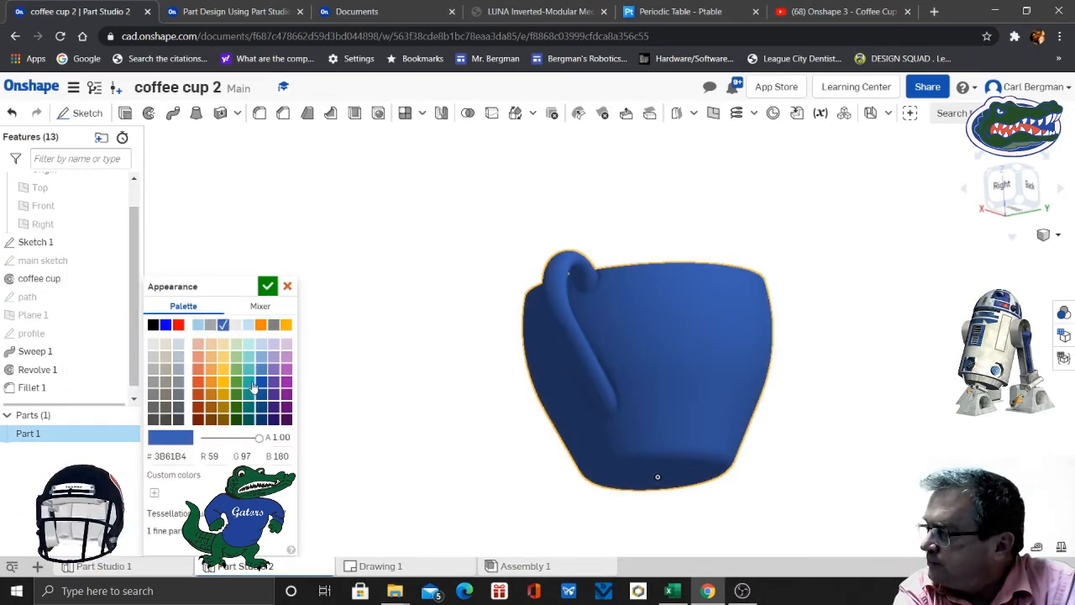
{"action": "left_click", "coordinate": [248, 383]}
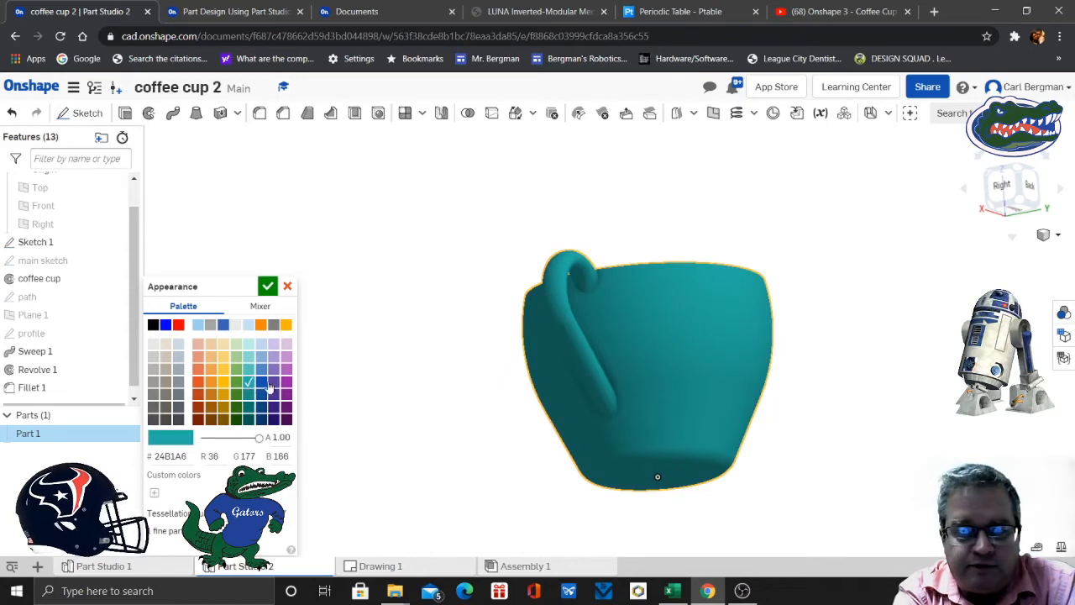
{"action": "left_click", "coordinate": [286, 383]}
{"action": "right_click_drag", "start_coordinate": [379, 384], "coordinate": [505, 325]}
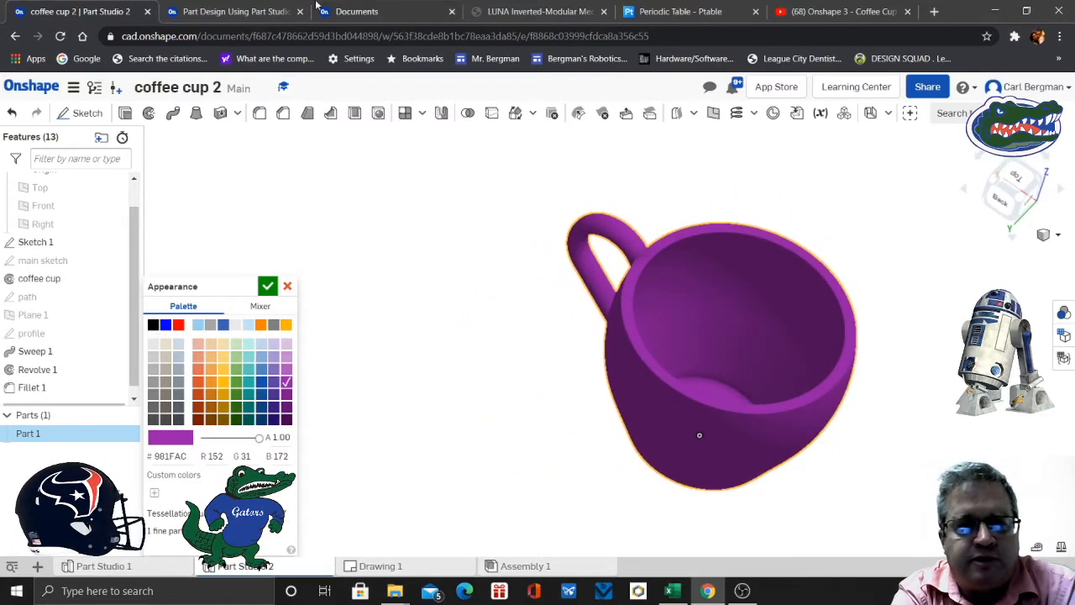
- Read slide 18 of the exercise on rounding the top of the cup, and return to the part studio
{"action": "left_click", "coordinate": [214, 11]}
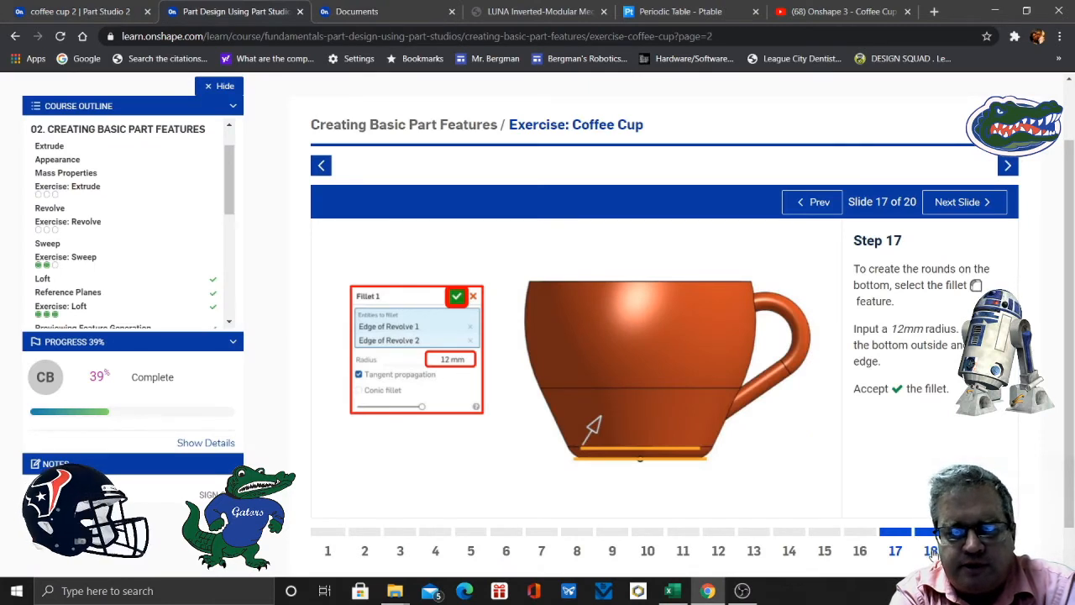
{"action": "left_click", "coordinate": [932, 552]}
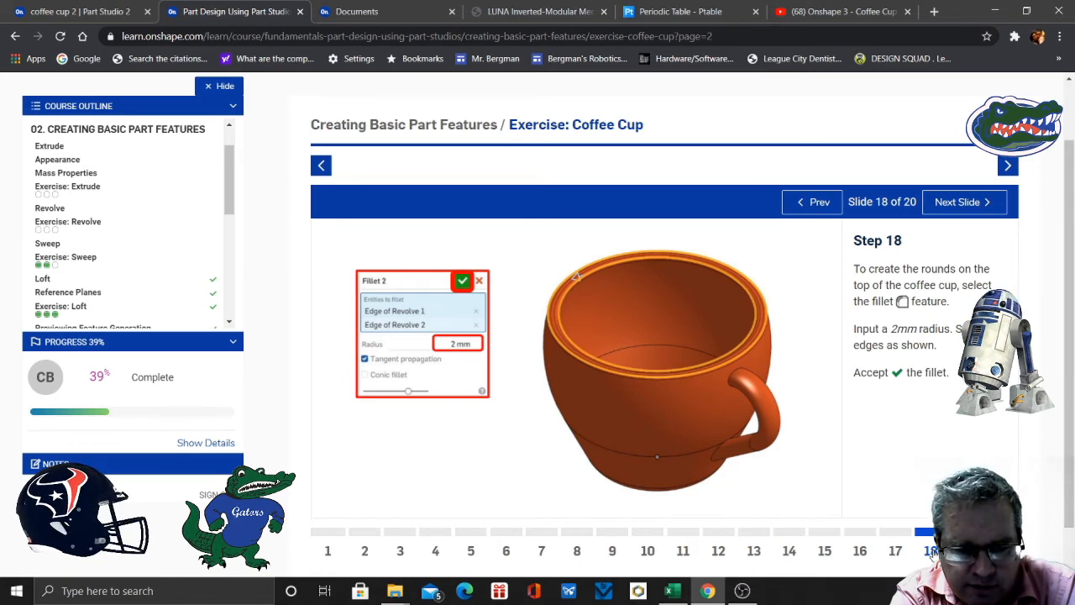
{"action": "left_click", "coordinate": [76, 13]}
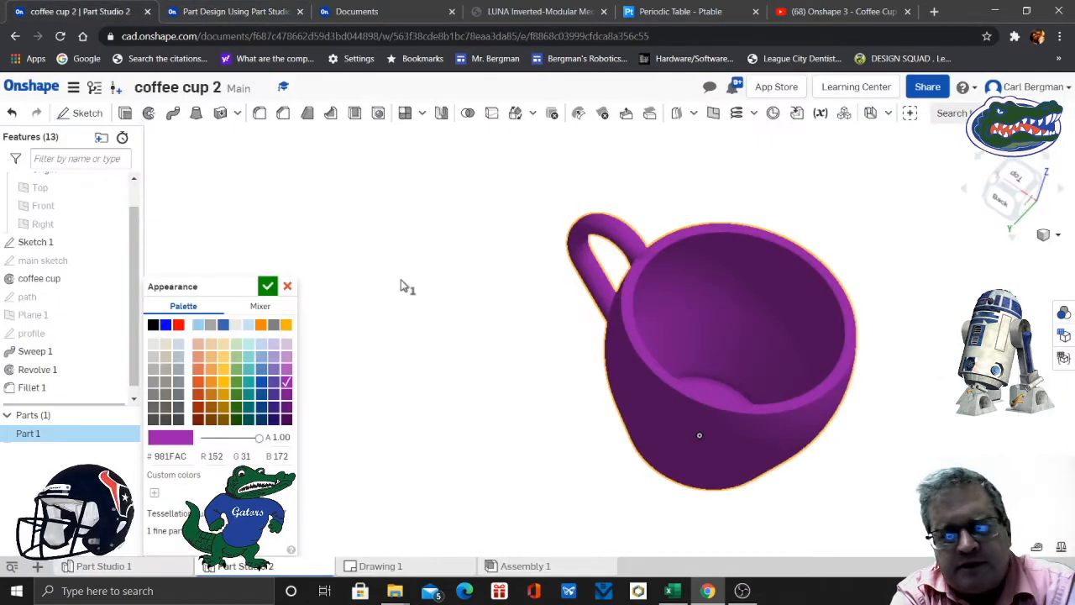
- Accept the purple appearance for the cup part
{"action": "middle_click_drag", "start_coordinate": [973, 350], "coordinate": [865, 370]}
{"action": "left_click", "coordinate": [268, 287]}
{"action": "right_click_drag", "start_coordinate": [818, 451], "coordinate": [756, 348]}
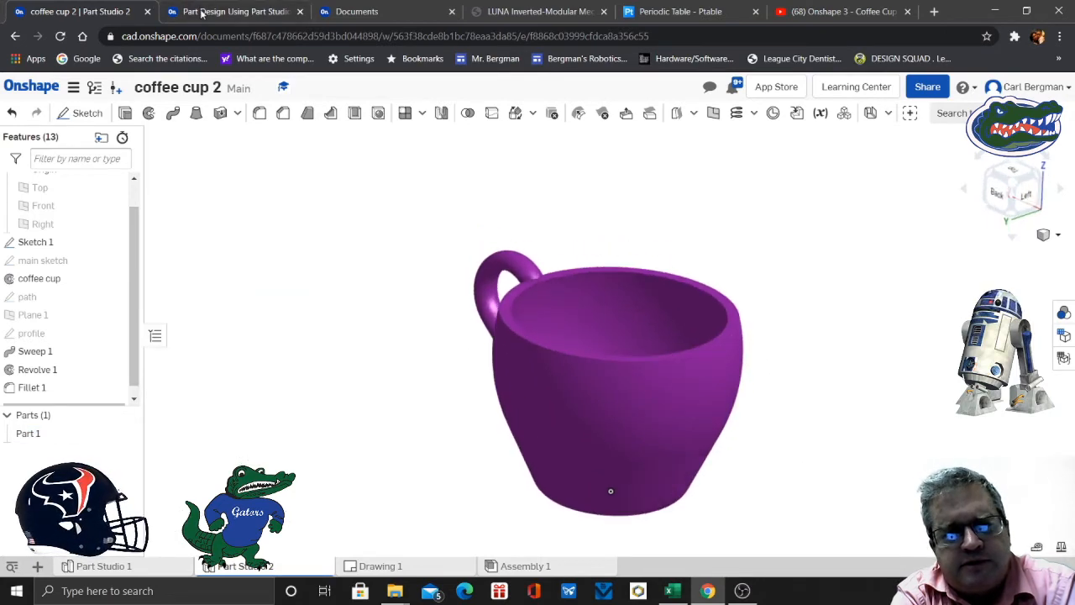
- Fillet the inner and outer edges of the cup's rim with a circular 2 mm radius
{"action": "left_click", "coordinate": [202, 14]}
{"action": "left_click", "coordinate": [99, 13]}
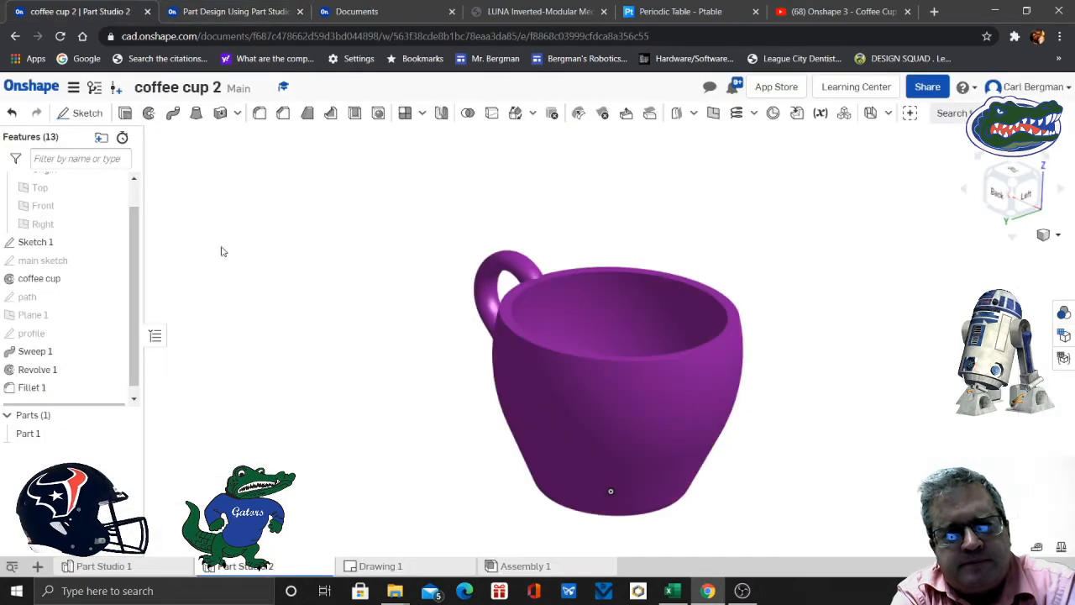
{"action": "right_click_drag", "start_coordinate": [405, 337], "coordinate": [396, 367]}
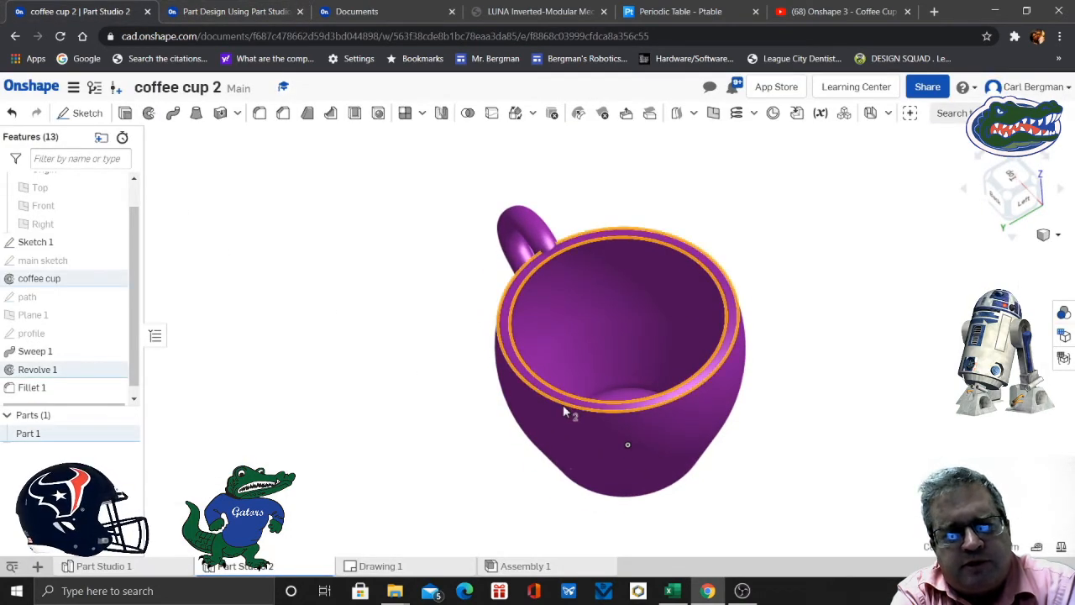
{"action": "left_click", "coordinate": [259, 114]}
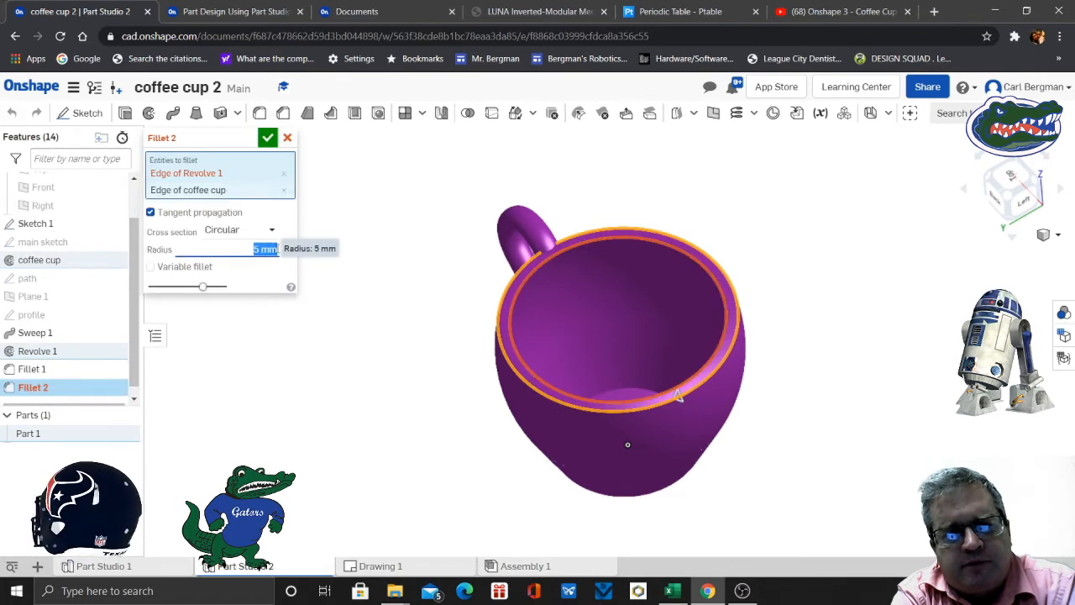
{"action": "type", "text": "2"}
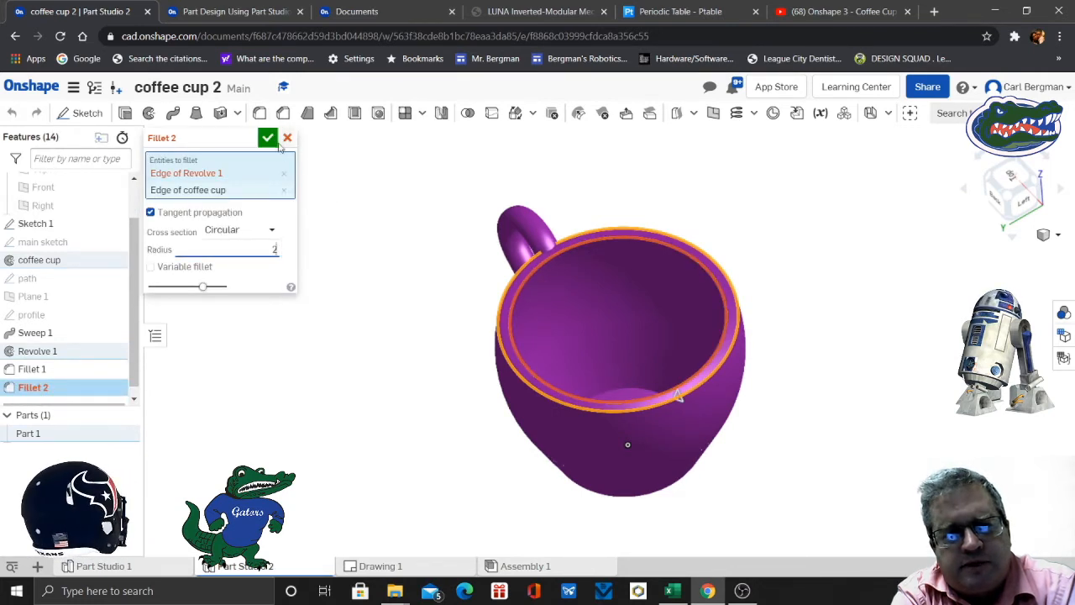
{"action": "key", "text": "Return"}
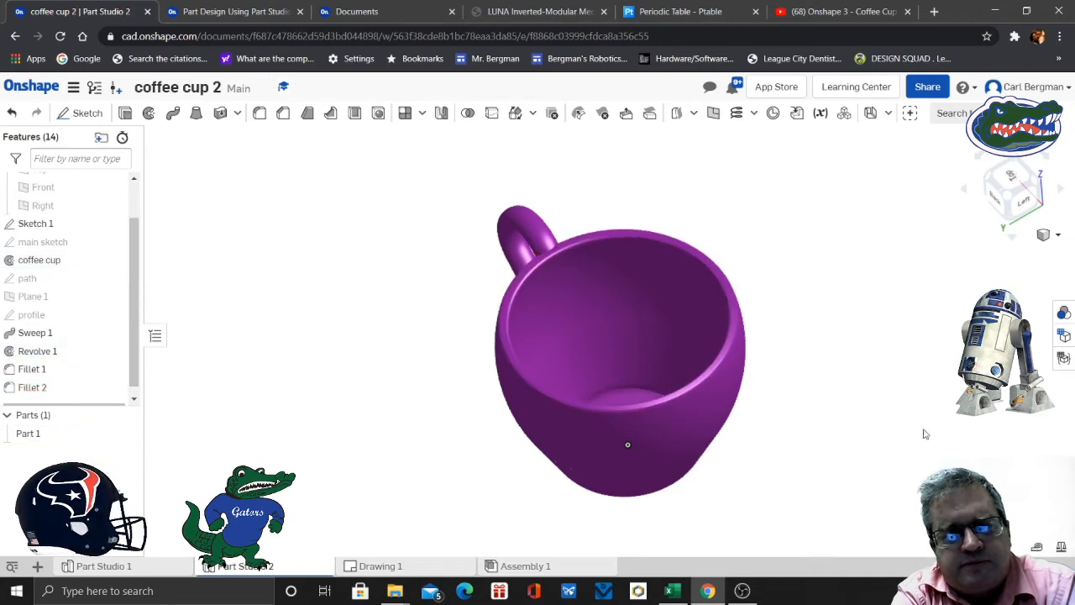
{"action": "right_click_drag", "start_coordinate": [924, 434], "coordinate": [1007, 425]}
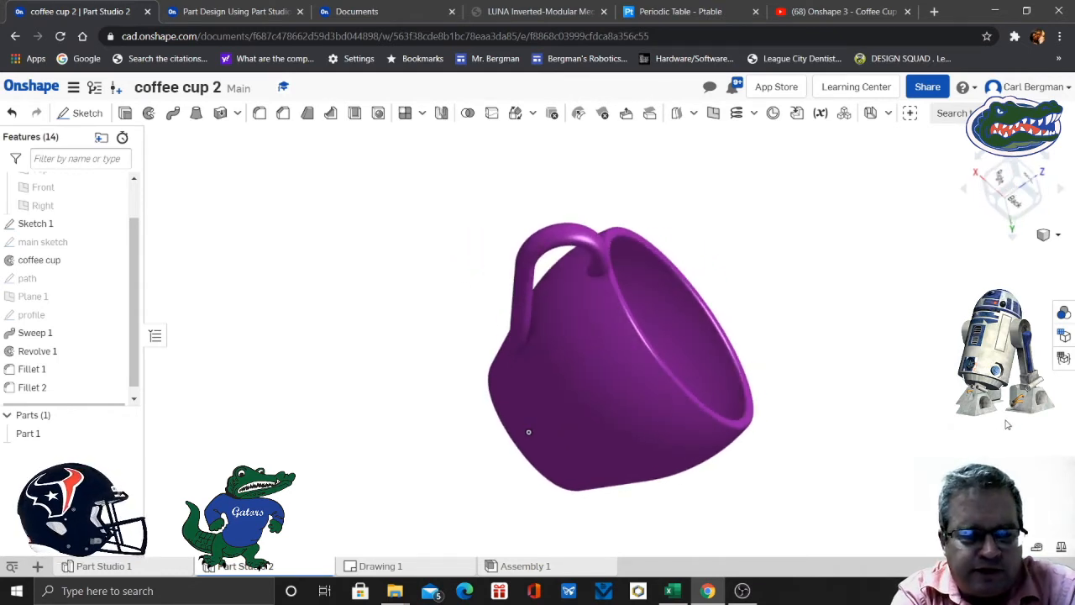
{"action": "right_click_drag", "start_coordinate": [1005, 424], "coordinate": [917, 380]}
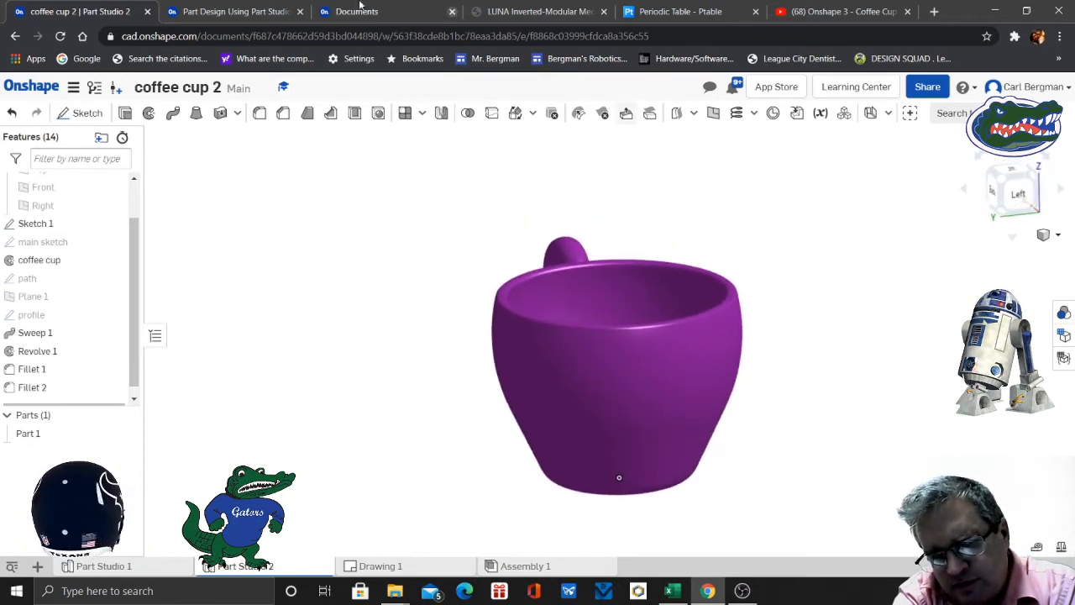
- Read slide 19 of the exercise on assigning a material to the cup, and return to the part studio
{"action": "left_click", "coordinate": [256, 11]}
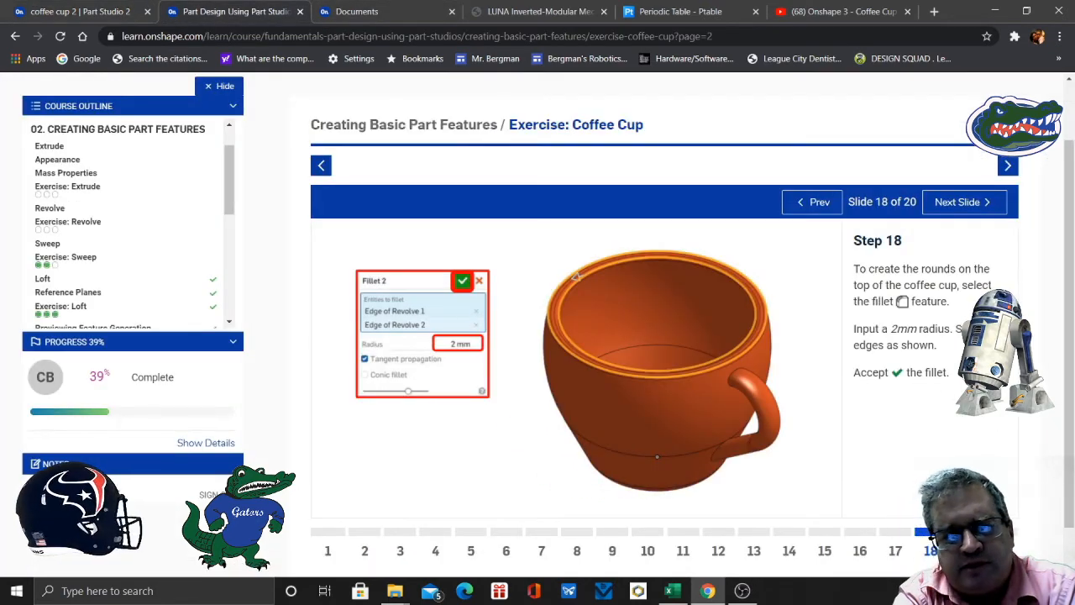
{"action": "key", "text": "Right"}
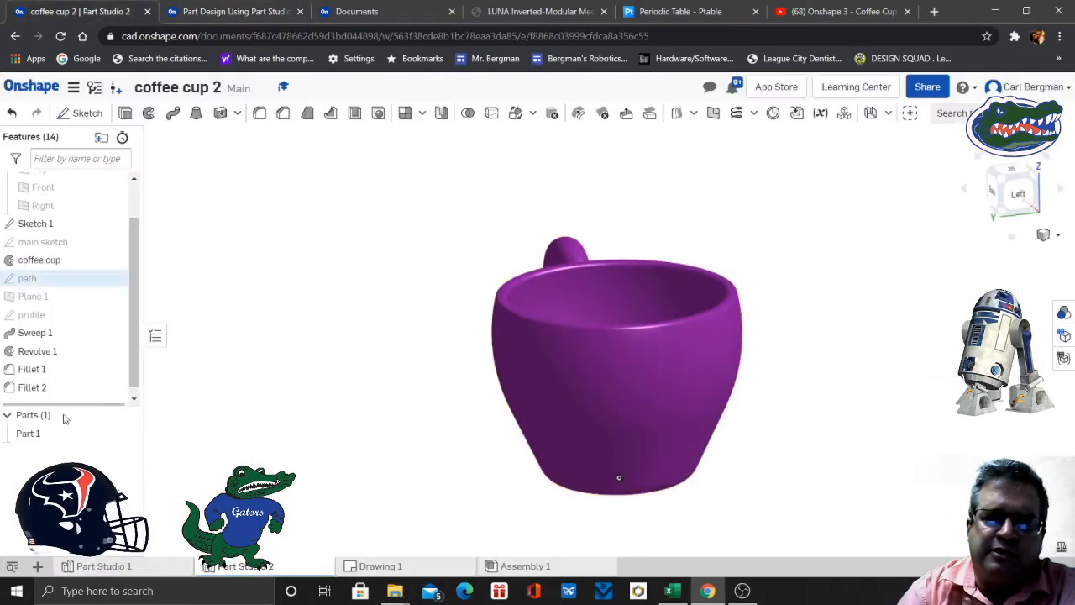
{"action": "left_click", "coordinate": [70, 12]}
- Assign the Porcelain material from the Onshape Material Library to Part 1
{"action": "right_click", "coordinate": [62, 434]}
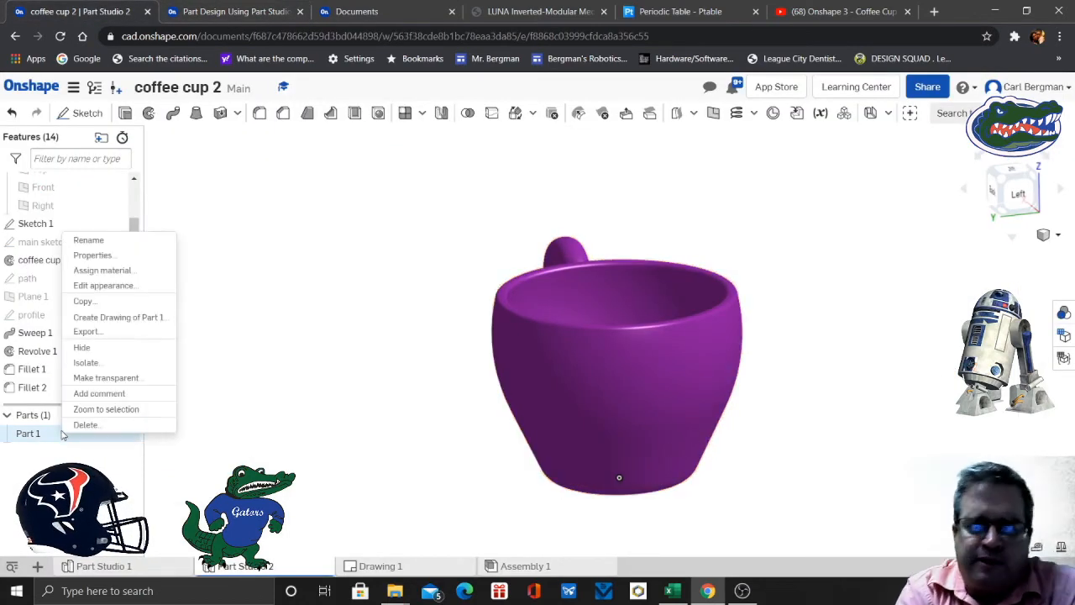
{"action": "left_click", "coordinate": [121, 270]}
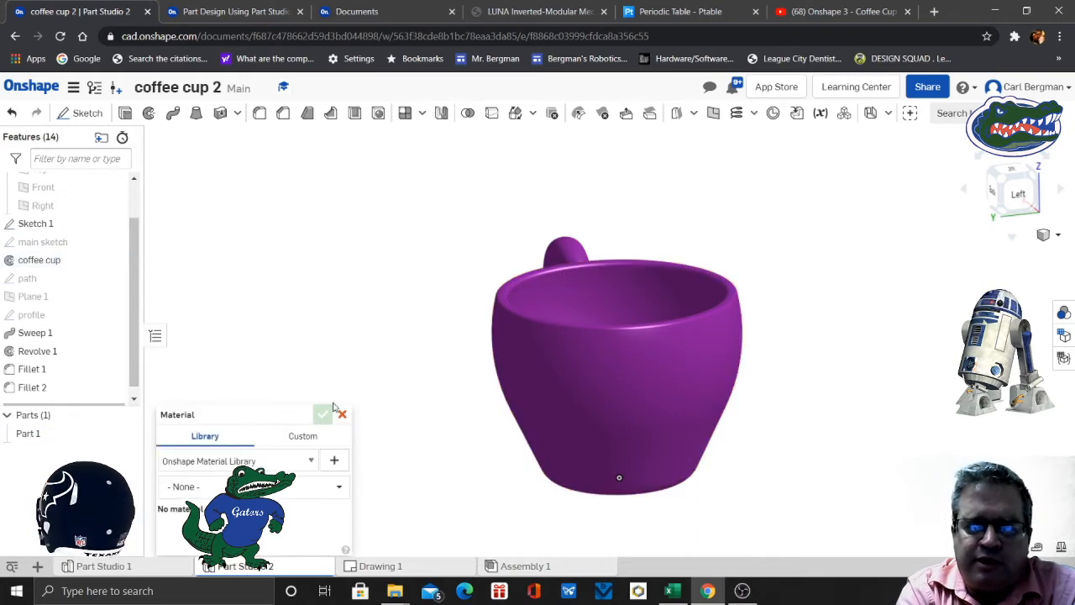
{"action": "left_click", "coordinate": [339, 489]}
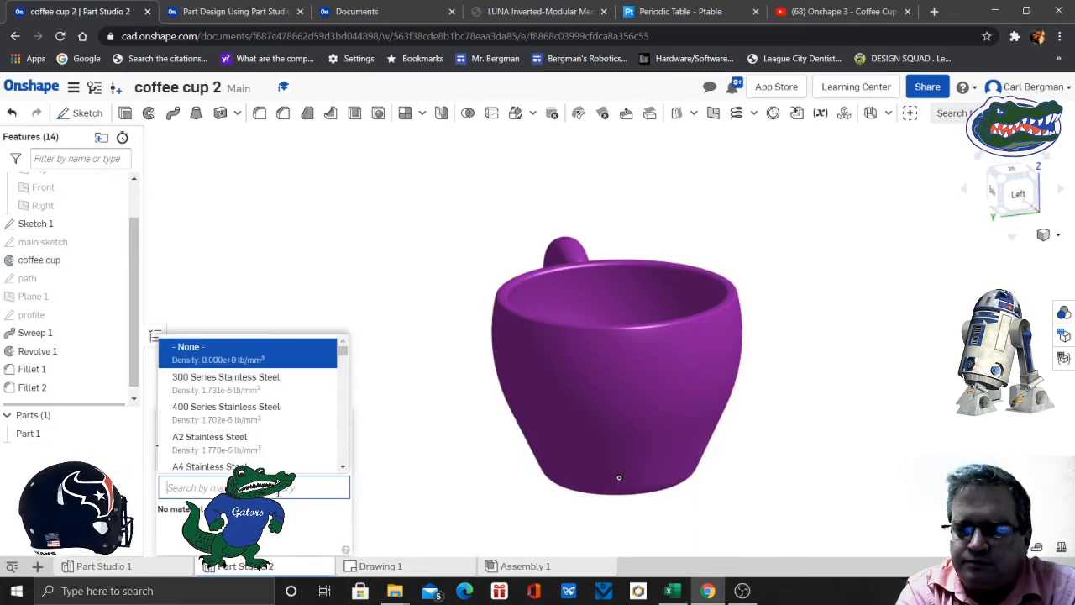
{"action": "scroll", "coordinate": [268, 419], "scroll_direction": "down", "scroll_amount": 3}
{"action": "scroll", "coordinate": [268, 418], "scroll_direction": "down", "scroll_amount": 15}
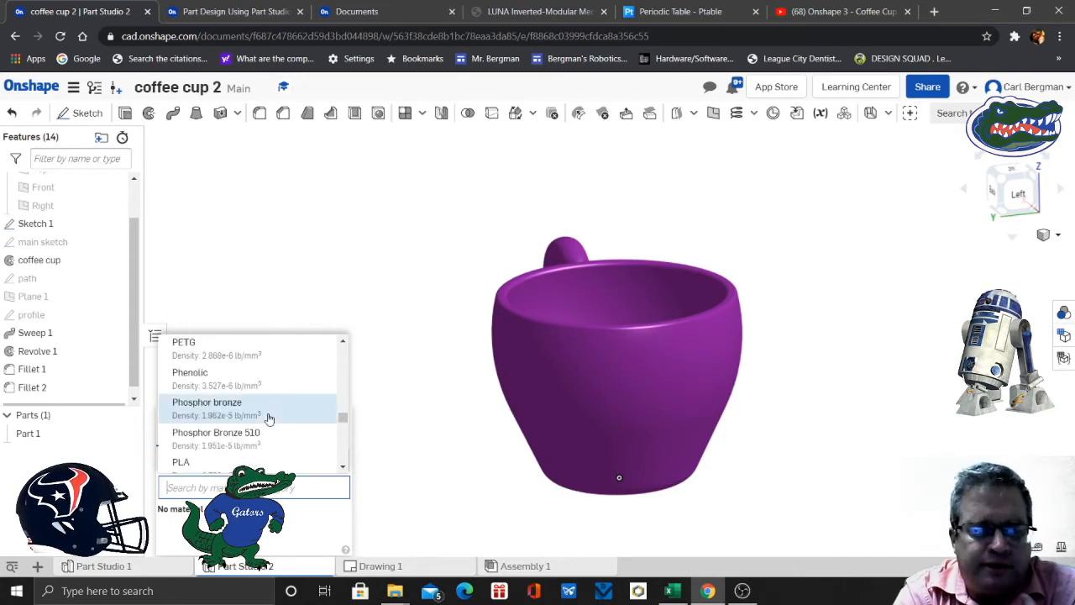
{"action": "scroll", "coordinate": [268, 418], "scroll_direction": "up", "scroll_amount": 2}
{"action": "scroll", "coordinate": [268, 418], "scroll_direction": "down", "scroll_amount": 4}
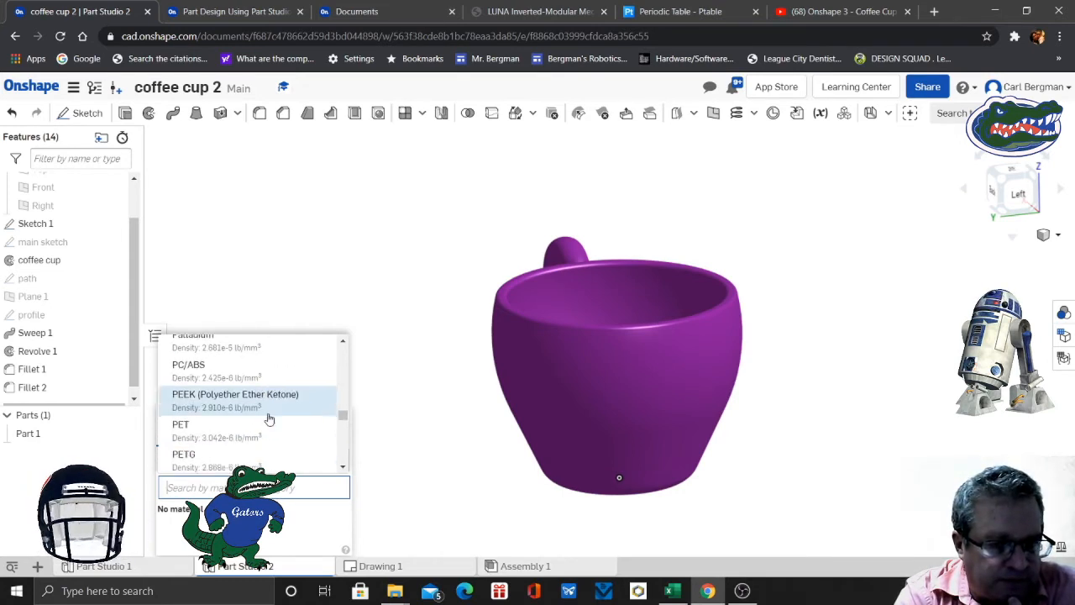
{"action": "scroll", "coordinate": [268, 418], "scroll_direction": "down", "scroll_amount": 4}
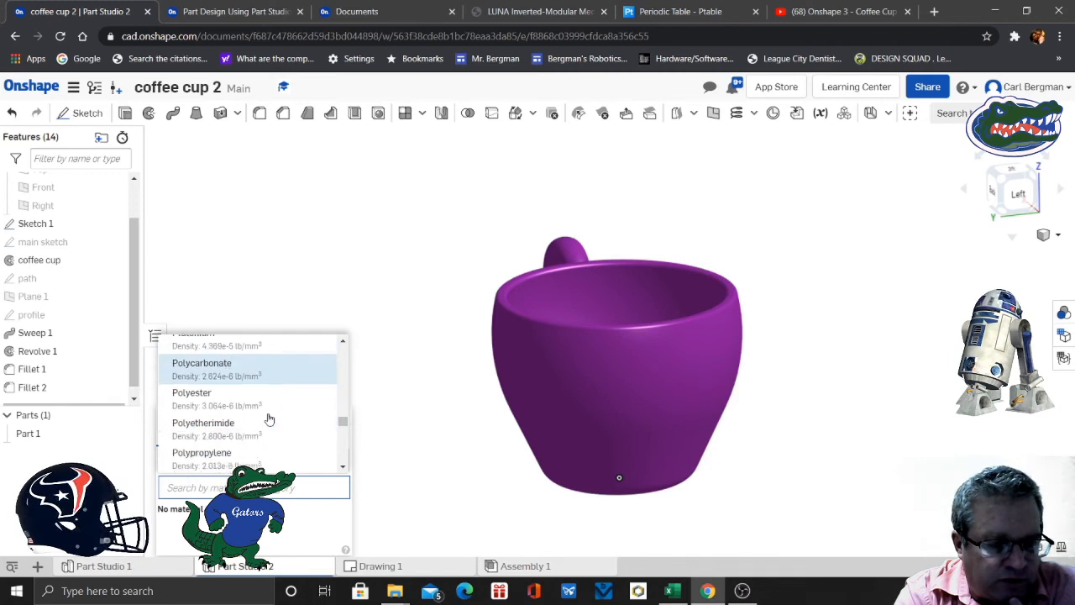
{"action": "scroll", "coordinate": [269, 418], "scroll_direction": "down", "scroll_amount": 3}
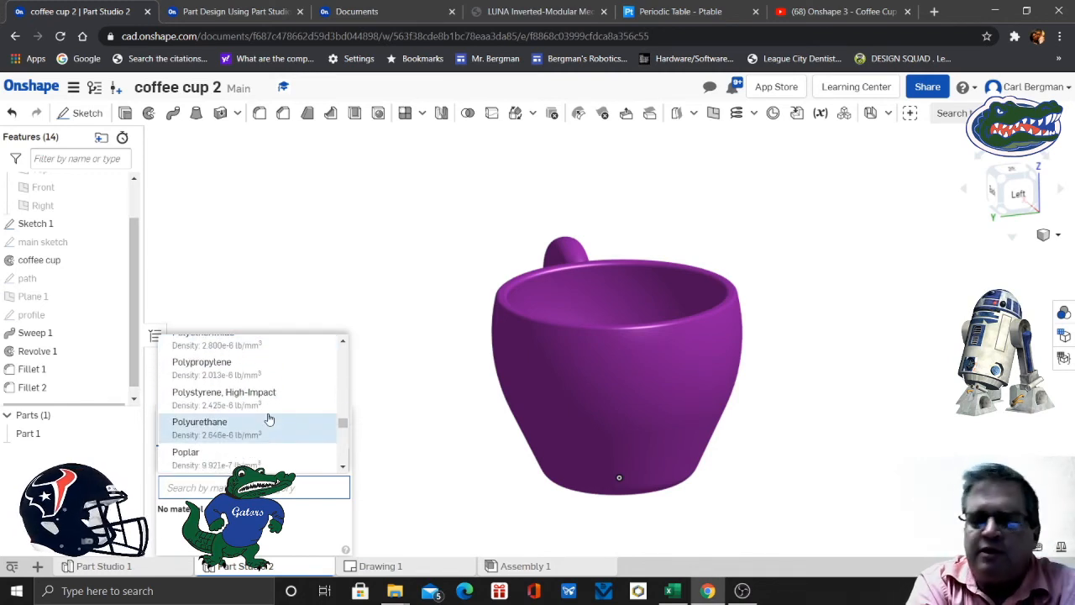
{"action": "scroll", "coordinate": [268, 418], "scroll_direction": "down", "scroll_amount": 2}
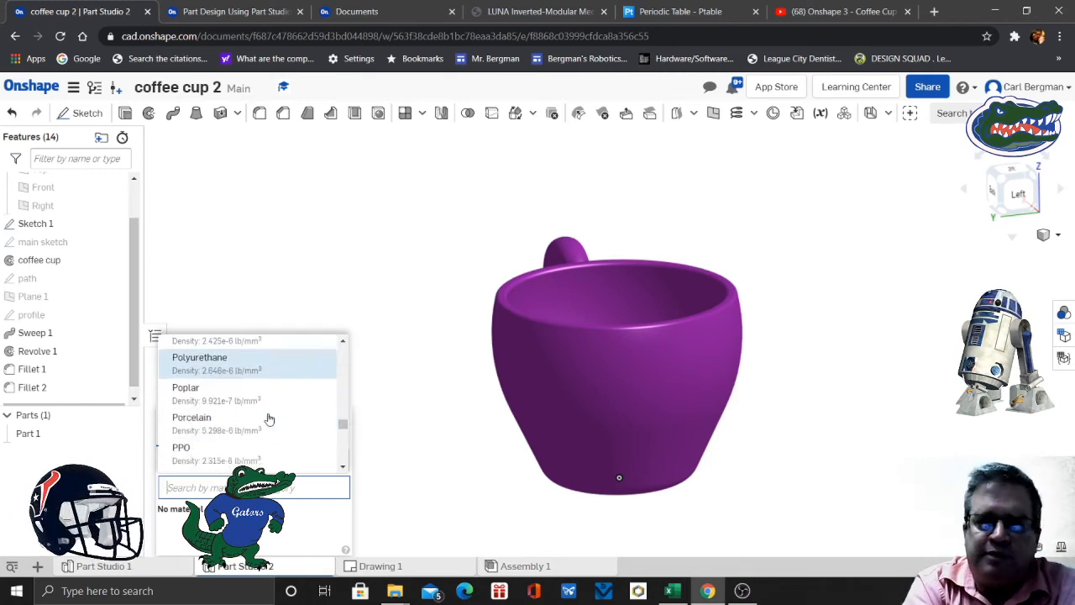
{"action": "left_click", "coordinate": [193, 416]}
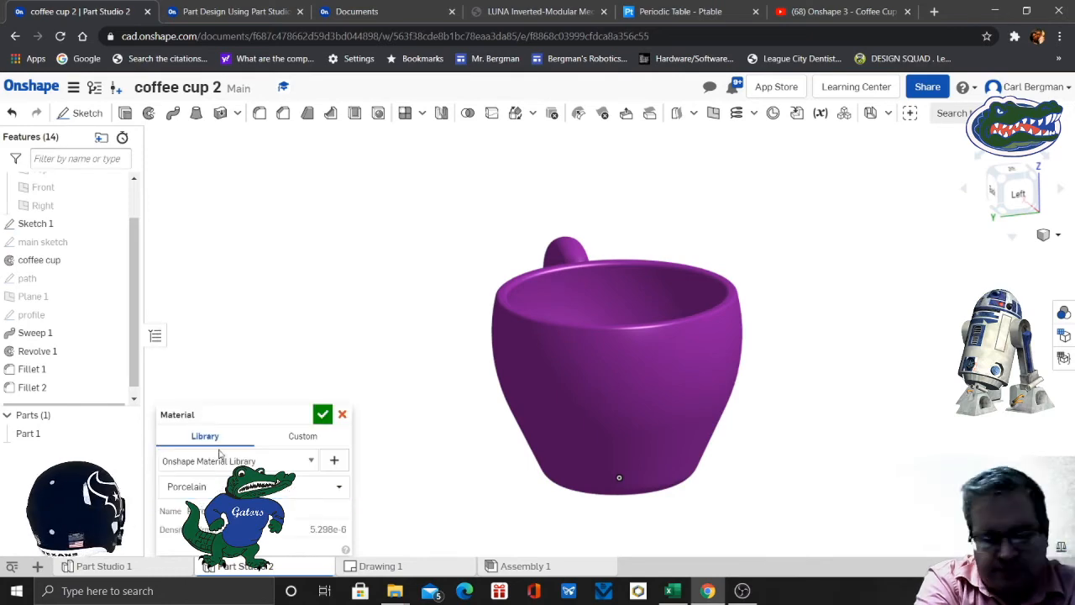
{"action": "left_click", "coordinate": [322, 415]}
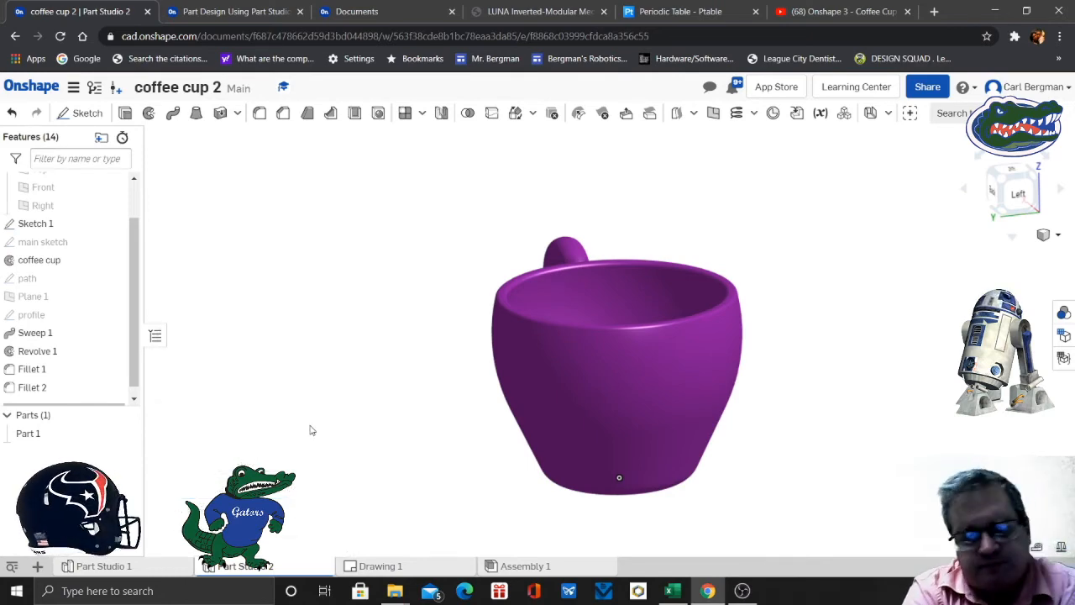
- Read slide 20 of the exercise on checking the cup's mass properties, and return to the part studio
{"action": "left_click", "coordinate": [240, 12]}
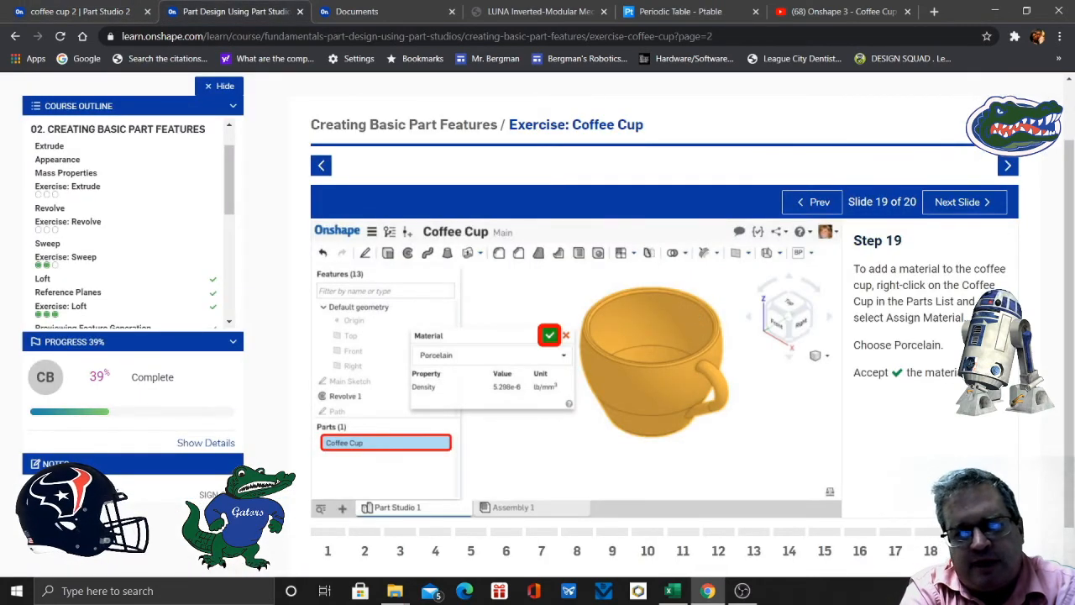
{"action": "key", "text": "Right"}
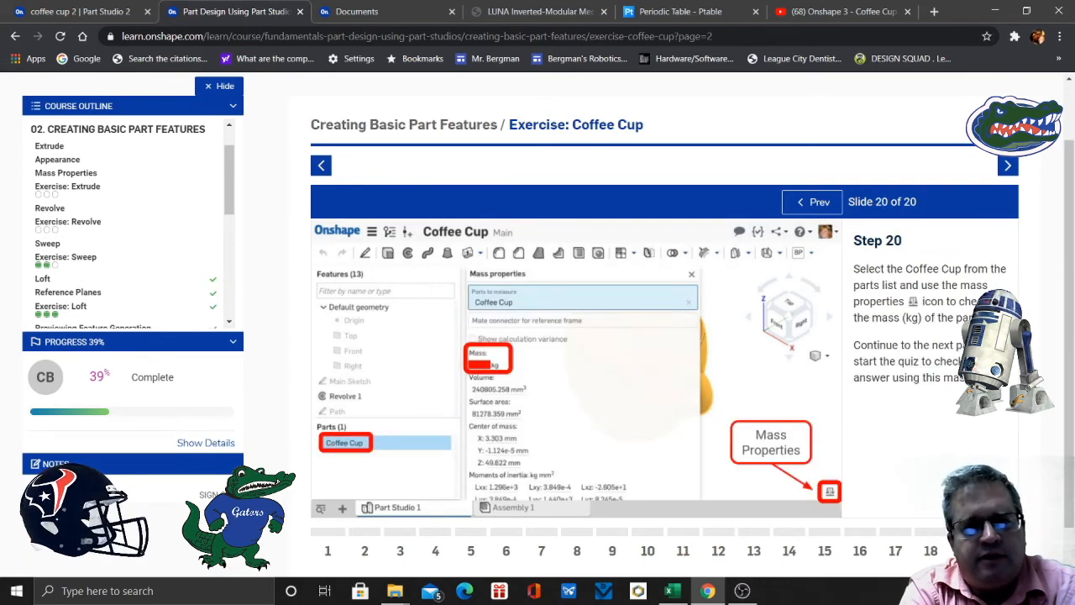
{"action": "left_click", "coordinate": [80, 12]}
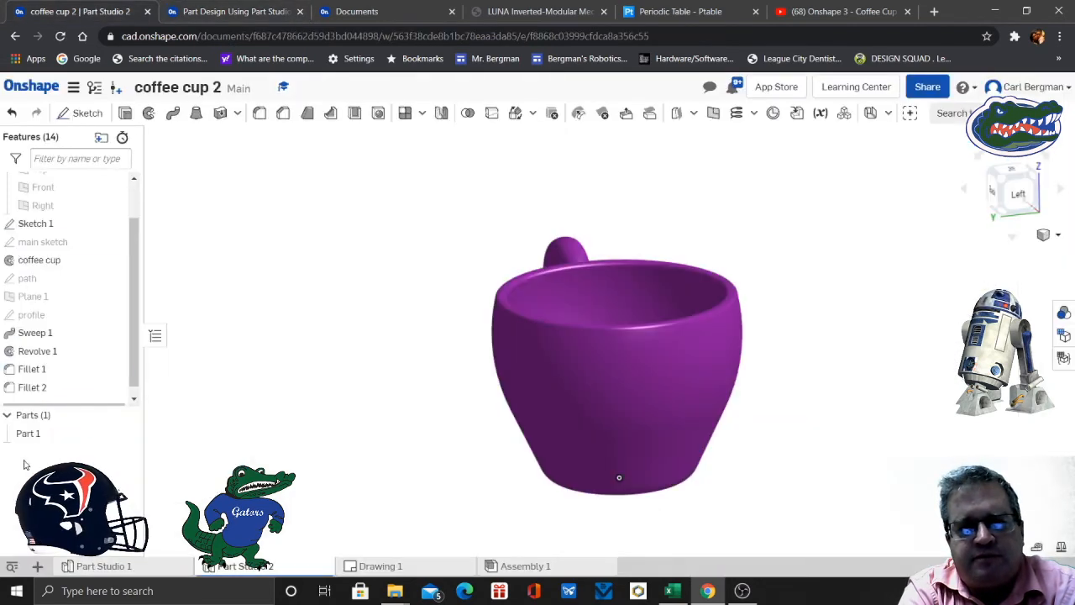
- Rename Part 1 in the parts list as "coffee cup"
{"action": "right_click", "coordinate": [60, 433]}
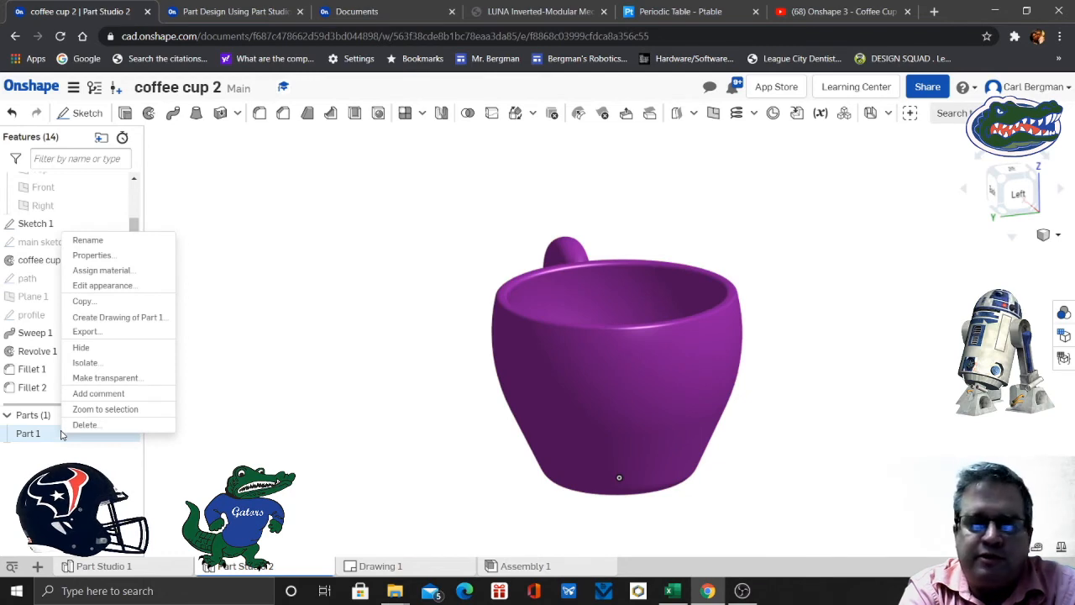
{"action": "left_click", "coordinate": [109, 240]}
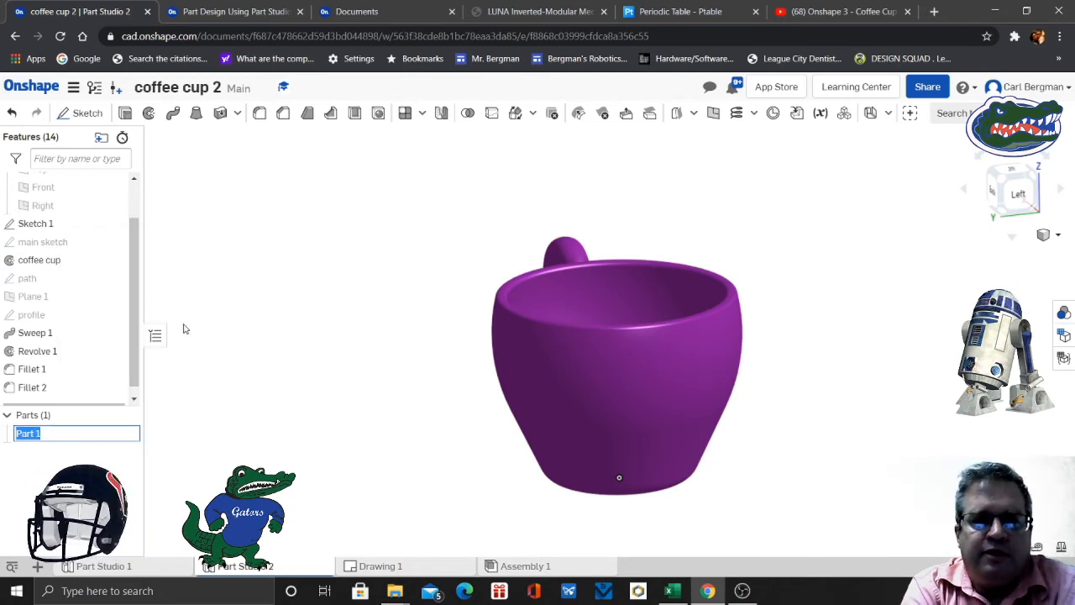
{"action": "type", "text": "coffee cup"}
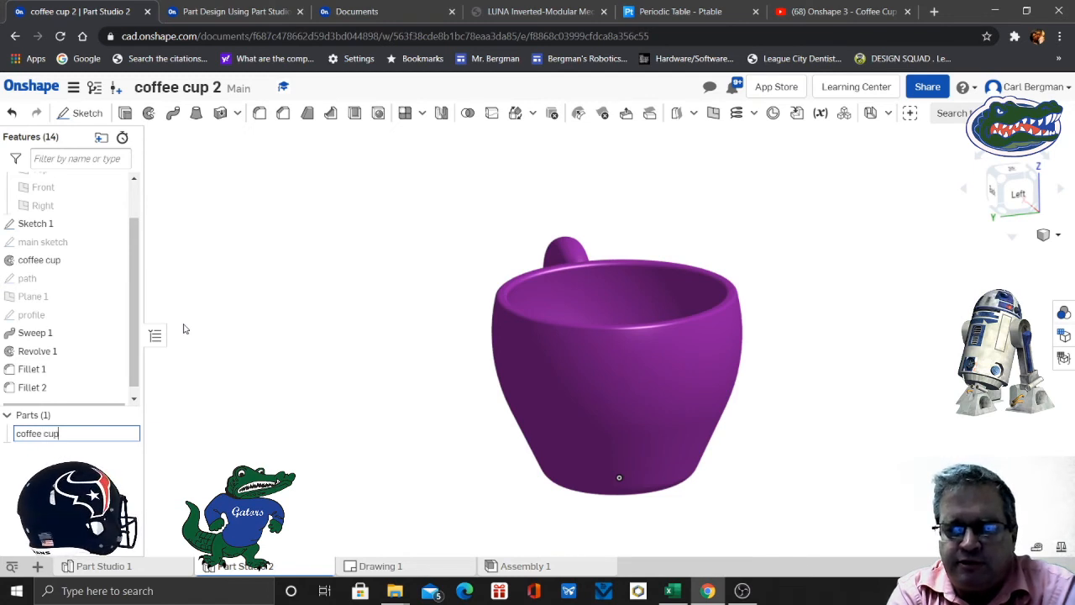
{"action": "key", "text": "Return"}
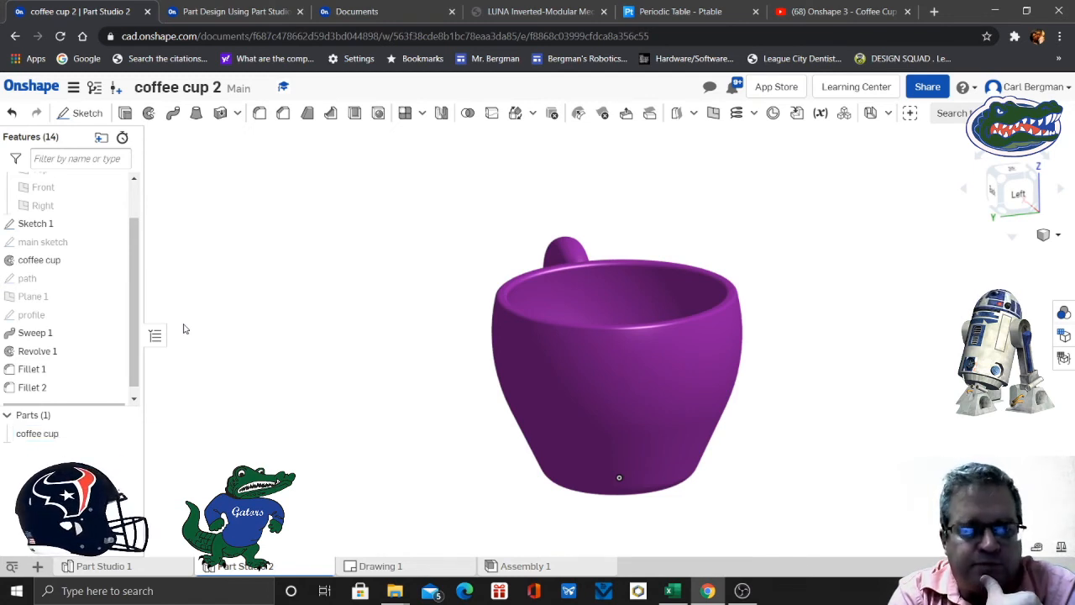
{"action": "scroll", "coordinate": [835, 378], "scroll_direction": "up", "scroll_amount": 5}
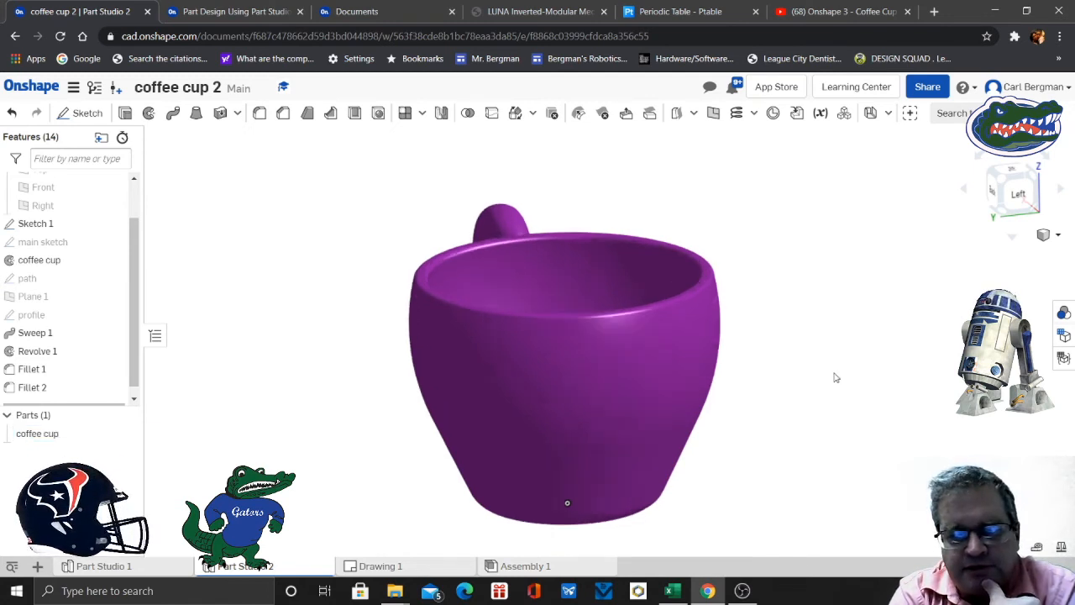
{"action": "right_click_drag", "start_coordinate": [834, 408], "coordinate": [504, 403]}
{"action": "left_click", "coordinate": [1023, 190]}
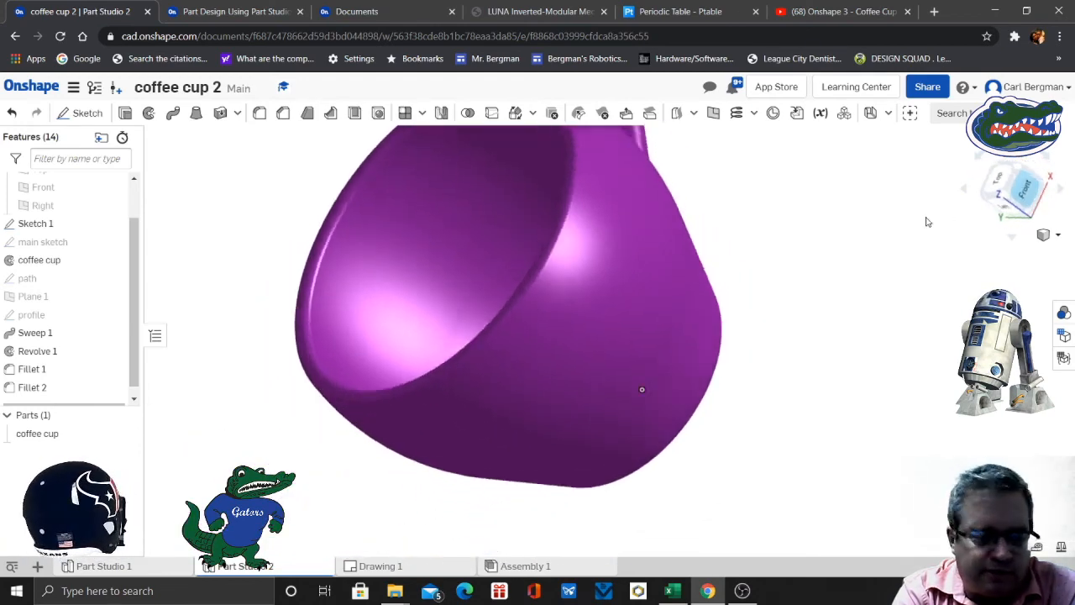
{"action": "right_click_drag", "start_coordinate": [956, 328], "coordinate": [716, 415]}
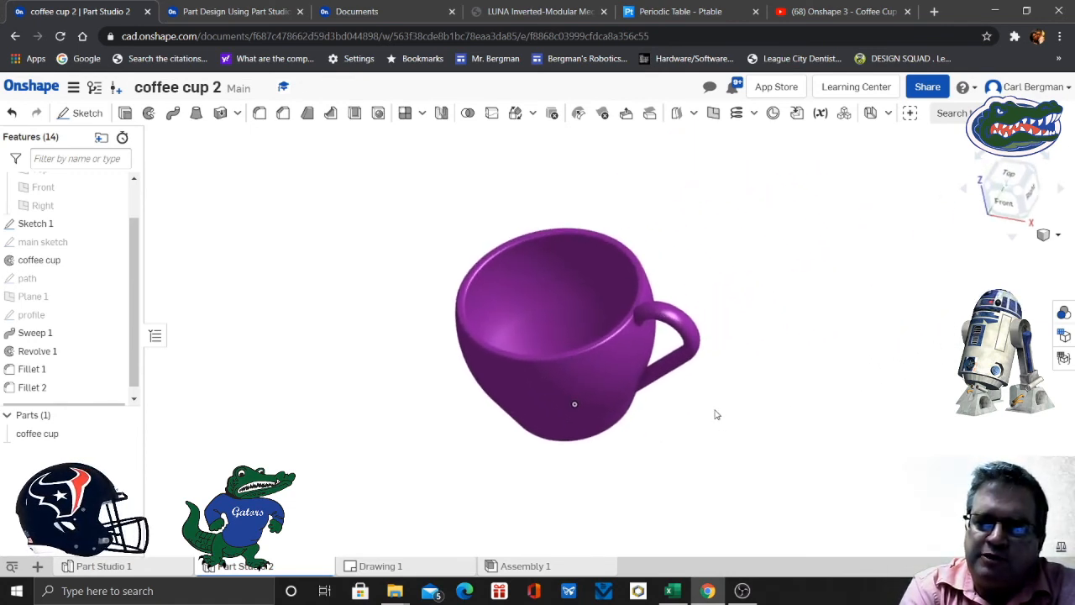